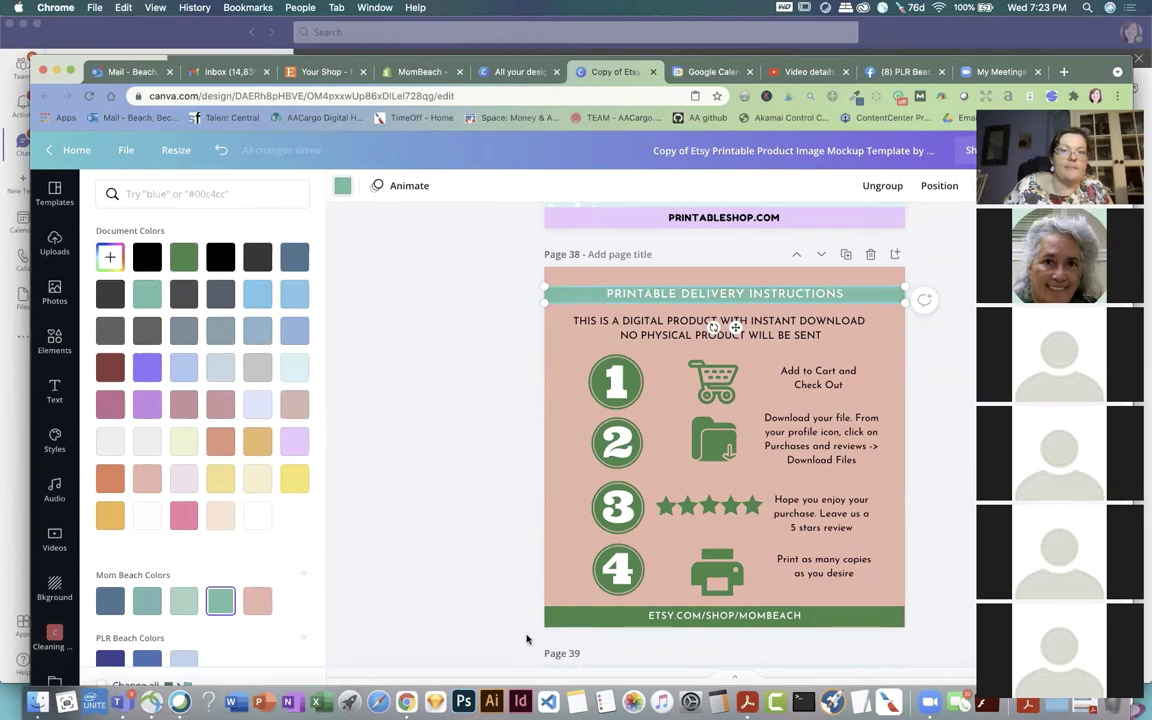
# Step: Recolour the top and bottom banners teal and select the number 1 circle
pyautogui.click(580, 615)
pyautogui.click(221, 600)
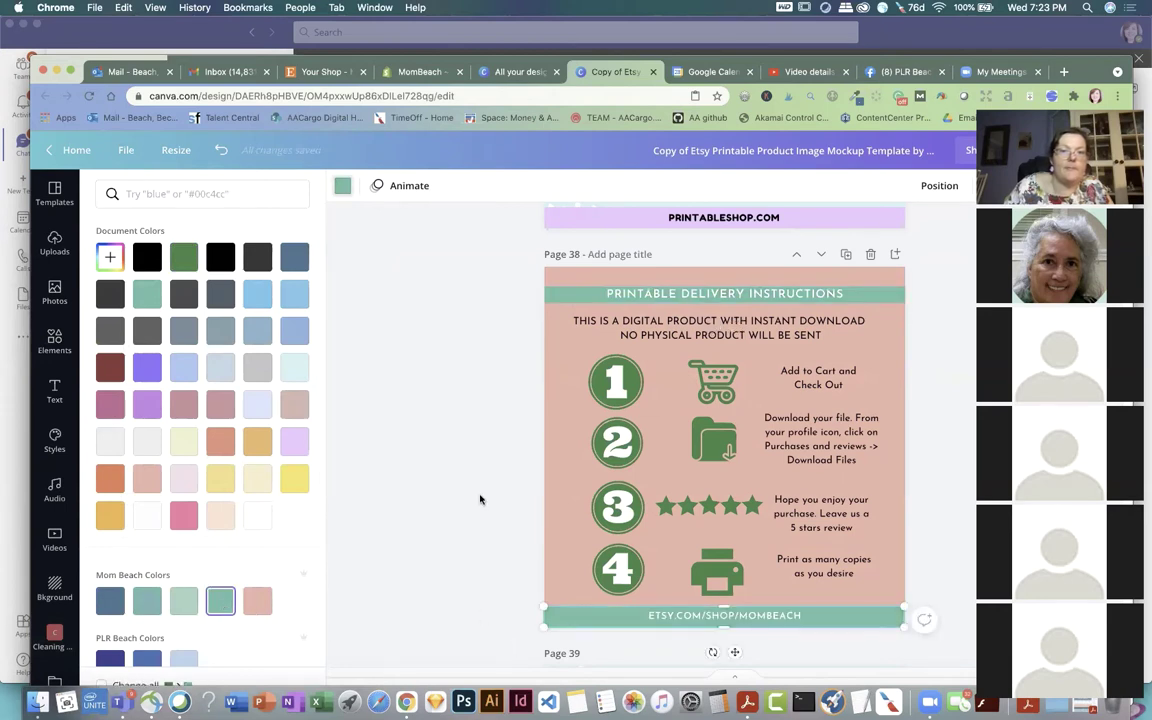
pyautogui.click(605, 388)
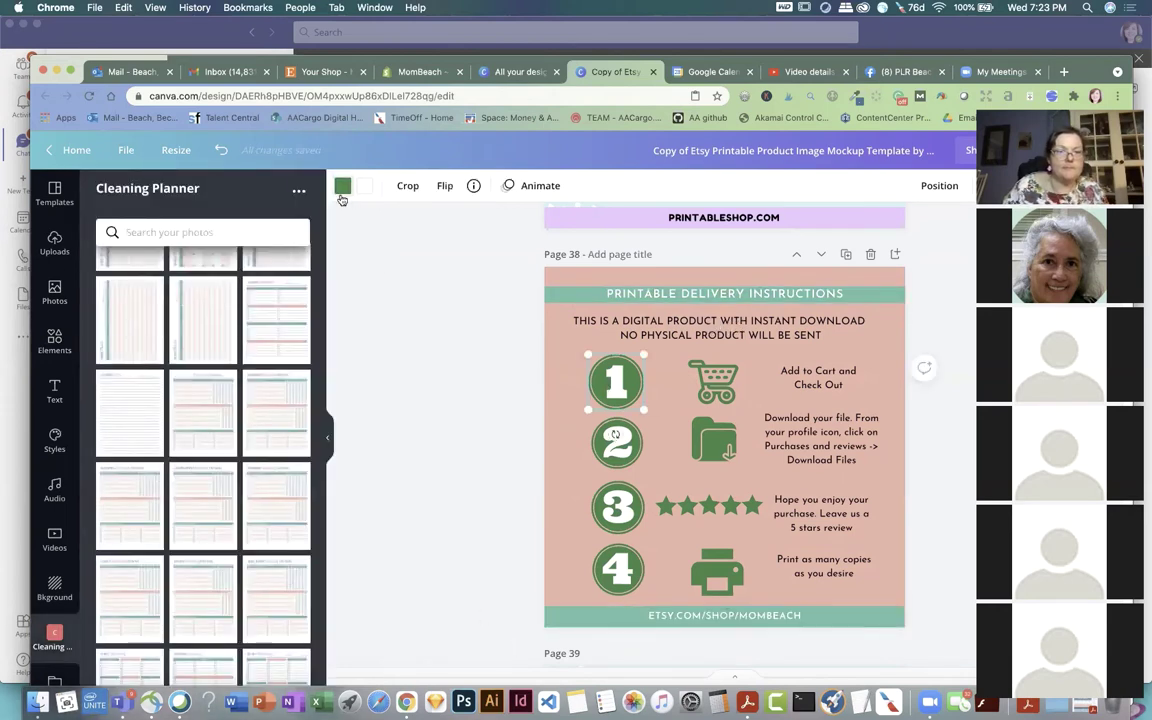
pyautogui.click(342, 186)
pyautogui.scroll(-5, 267, 488)
pyautogui.scroll(-2, 268, 490)
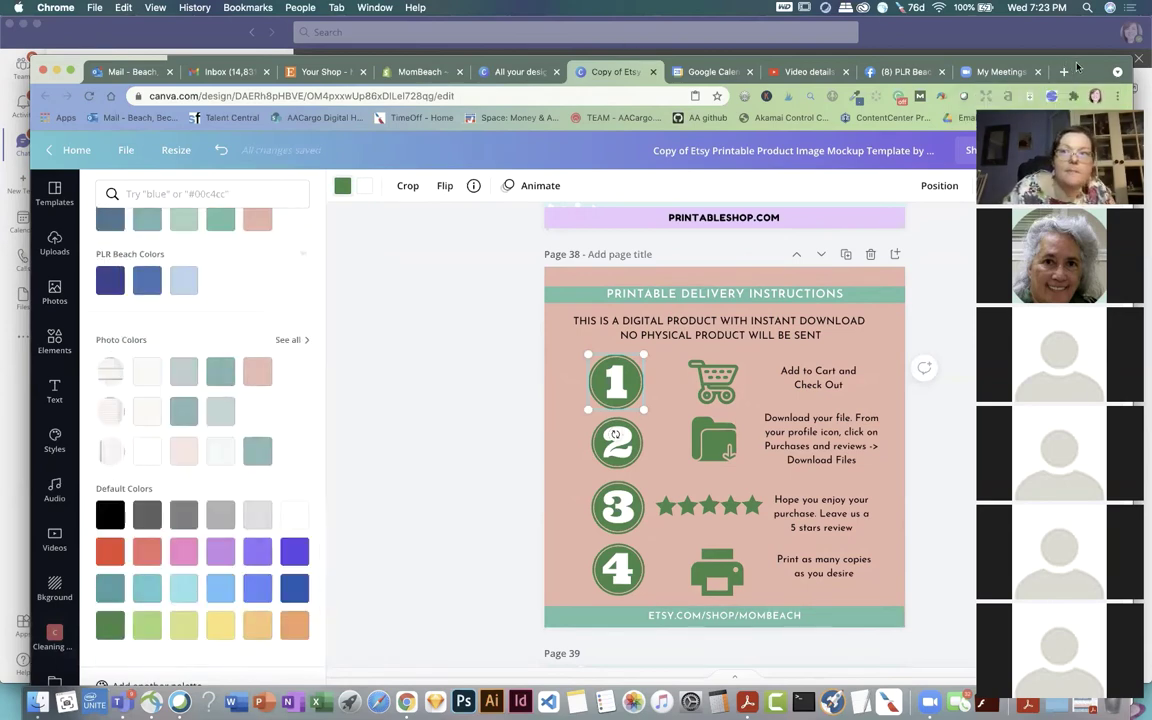
# Step: Add circles 2–4, the printer, stars, cart and folder icons to the selection
pyautogui.moveTo(1064, 64); pyautogui.dragTo(1060, 26)
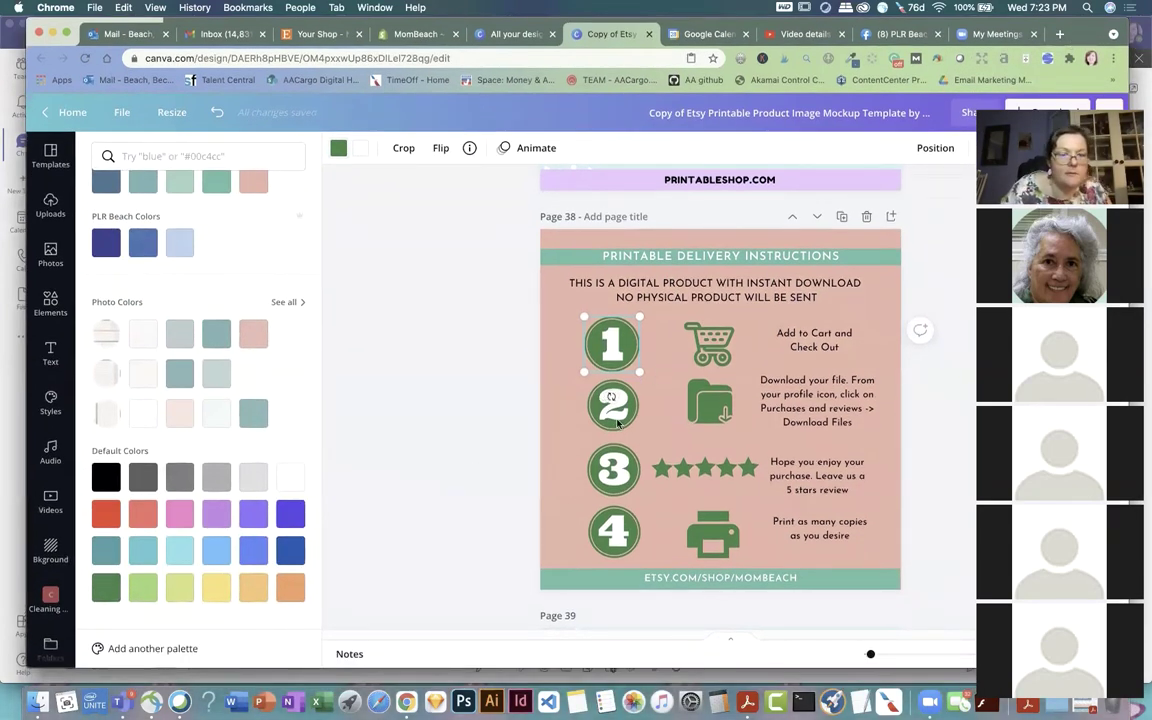
pyautogui.keyDown('shift'); pyautogui.click(610, 413); pyautogui.keyUp('shift')
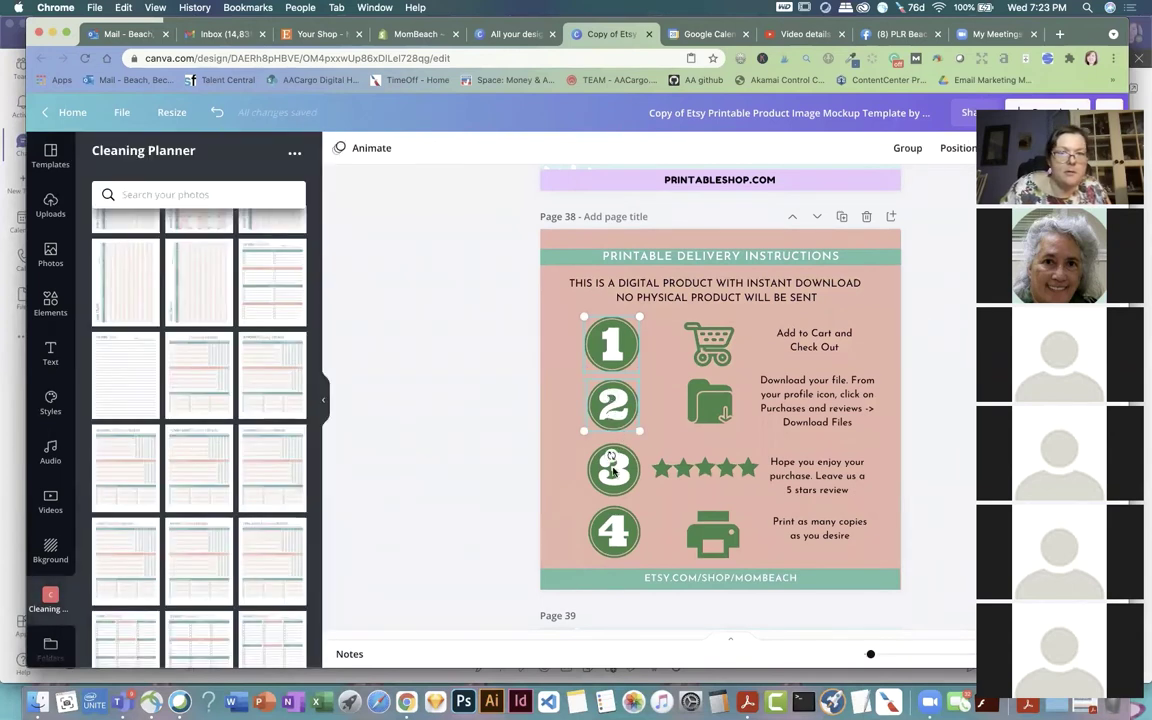
pyautogui.keyDown('shift'); pyautogui.click(612, 465); pyautogui.keyUp('shift')
pyautogui.keyDown('shift'); pyautogui.click(617, 546); pyautogui.keyUp('shift')
pyautogui.keyDown('shift'); pyautogui.click(711, 522); pyautogui.keyUp('shift')
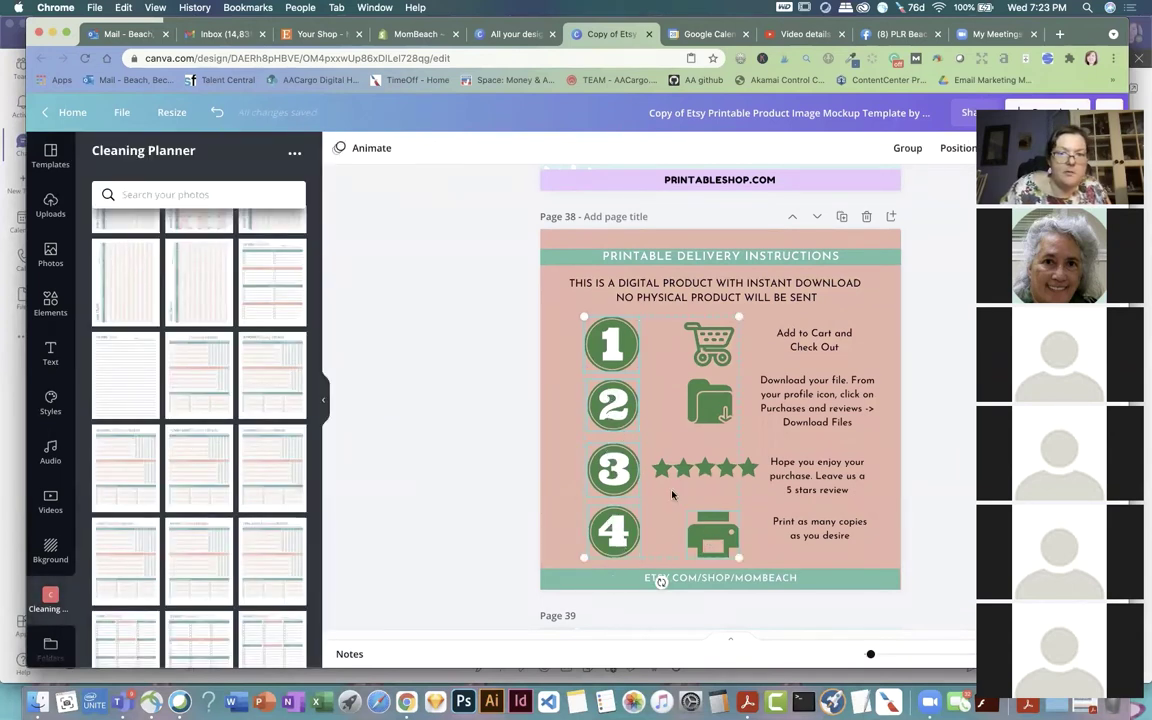
pyautogui.keyDown('shift'); pyautogui.click(708, 474); pyautogui.keyUp('shift')
pyautogui.keyDown('shift'); pyautogui.click(703, 382); pyautogui.keyUp('shift')
pyautogui.keyDown('shift'); pyautogui.click(710, 345); pyautogui.keyUp('shift')
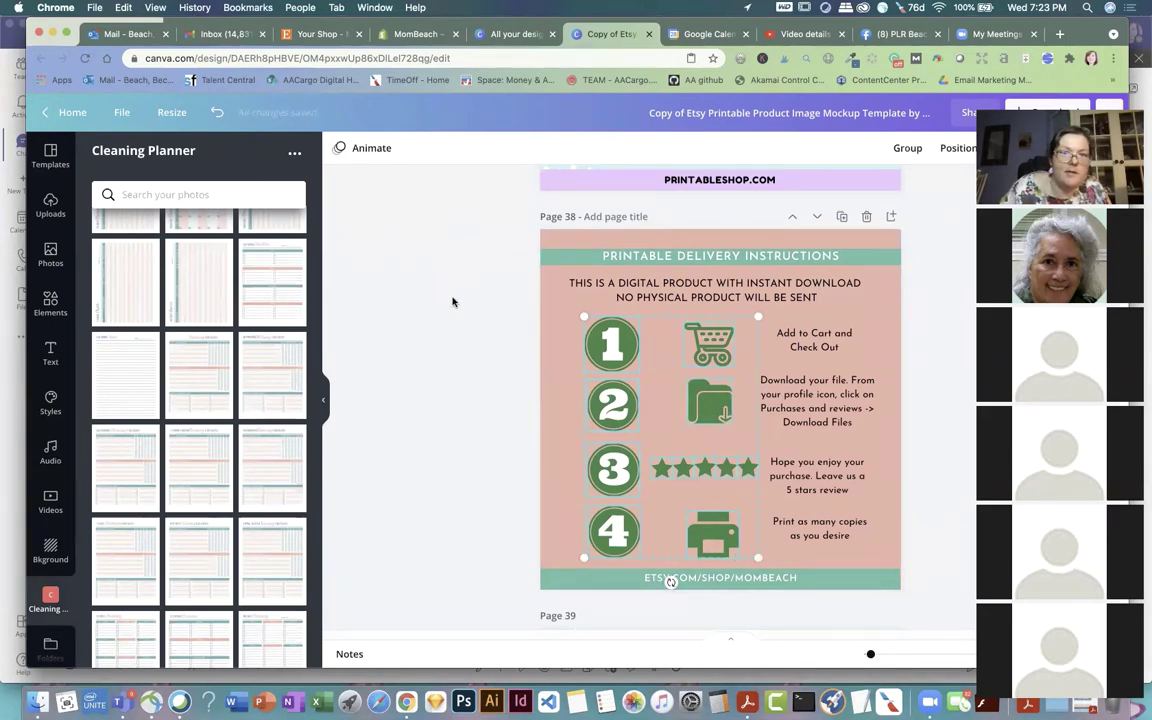
# Step: Turn circle 1 teal and apply it to all matching green elements with Change all
pyautogui.click(626, 358)
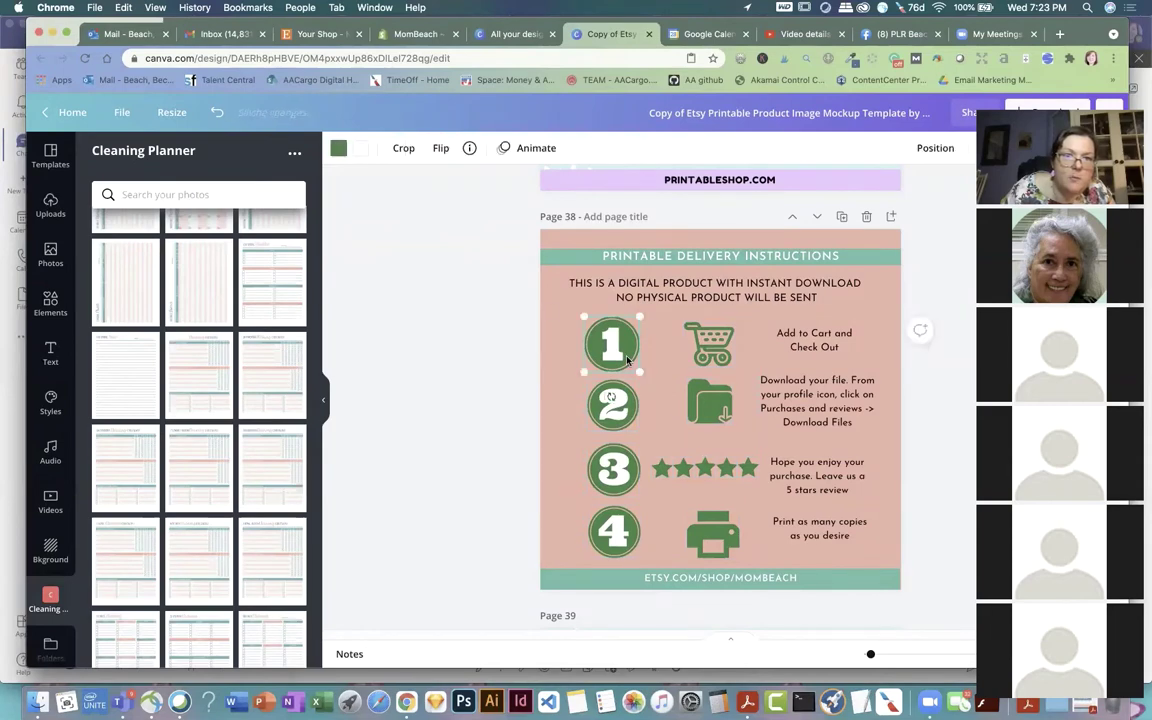
pyautogui.click(342, 150)
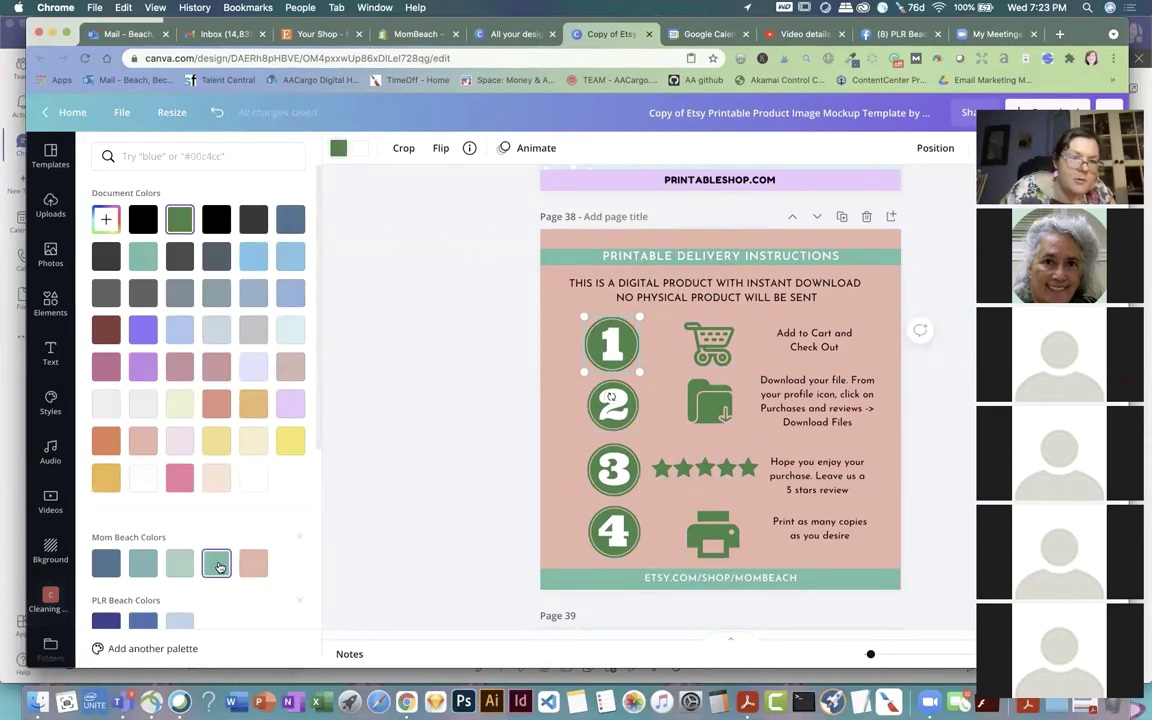
pyautogui.click(216, 563)
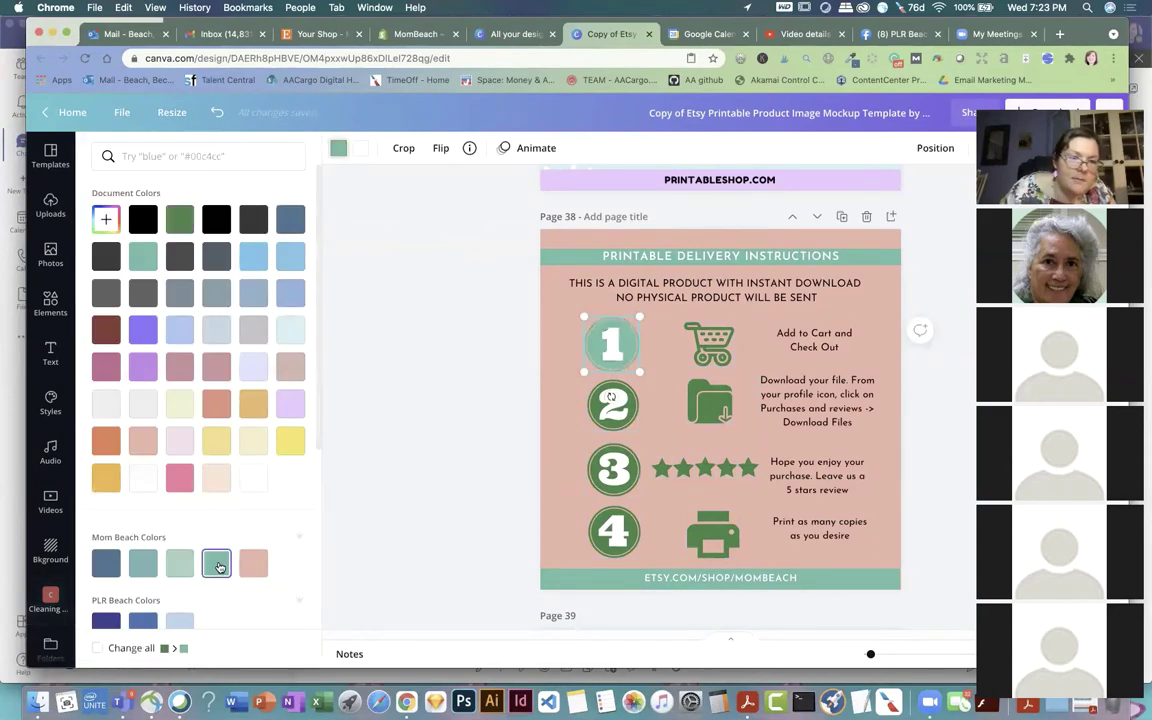
pyautogui.click(97, 649)
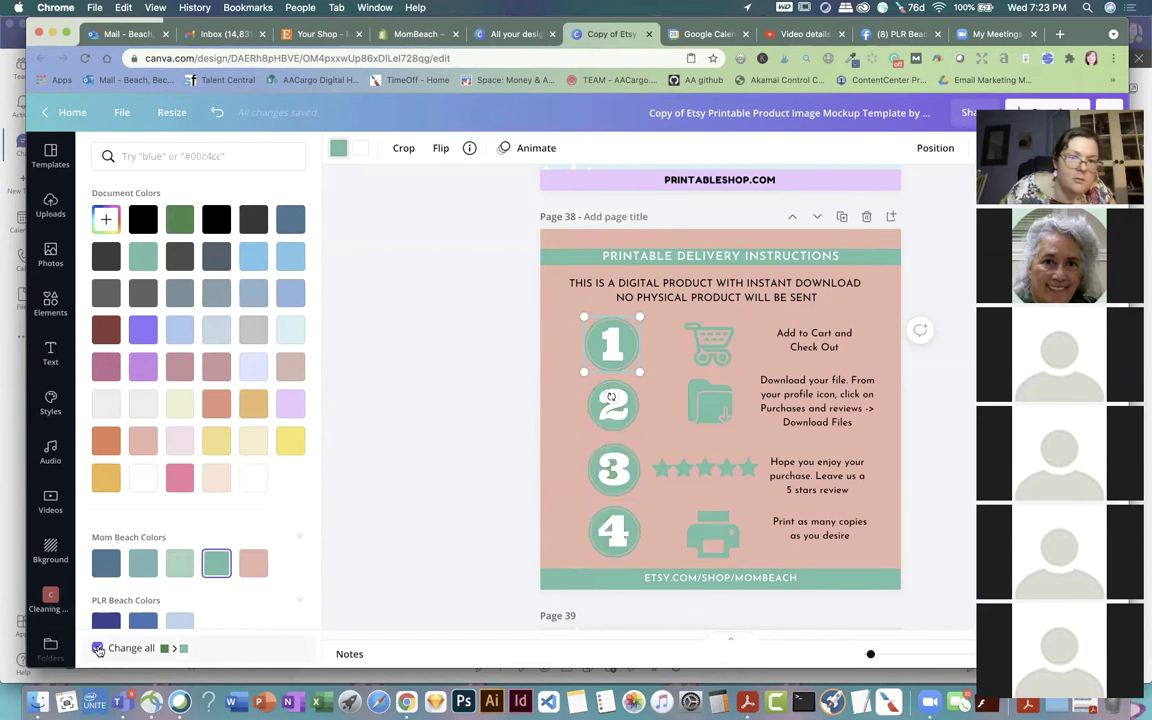
pyautogui.click(446, 472)
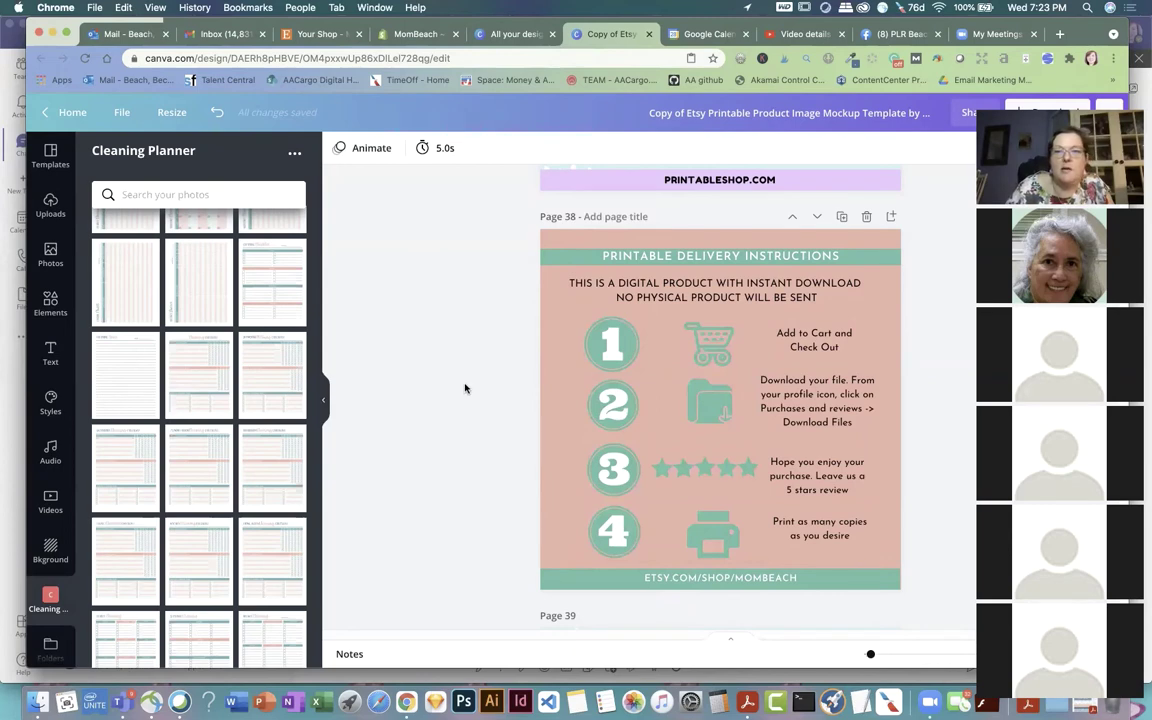
# Step: Switch page 40's yellow background to the pink Mom Beach brand colour
pyautogui.scroll(-10, 465, 387)
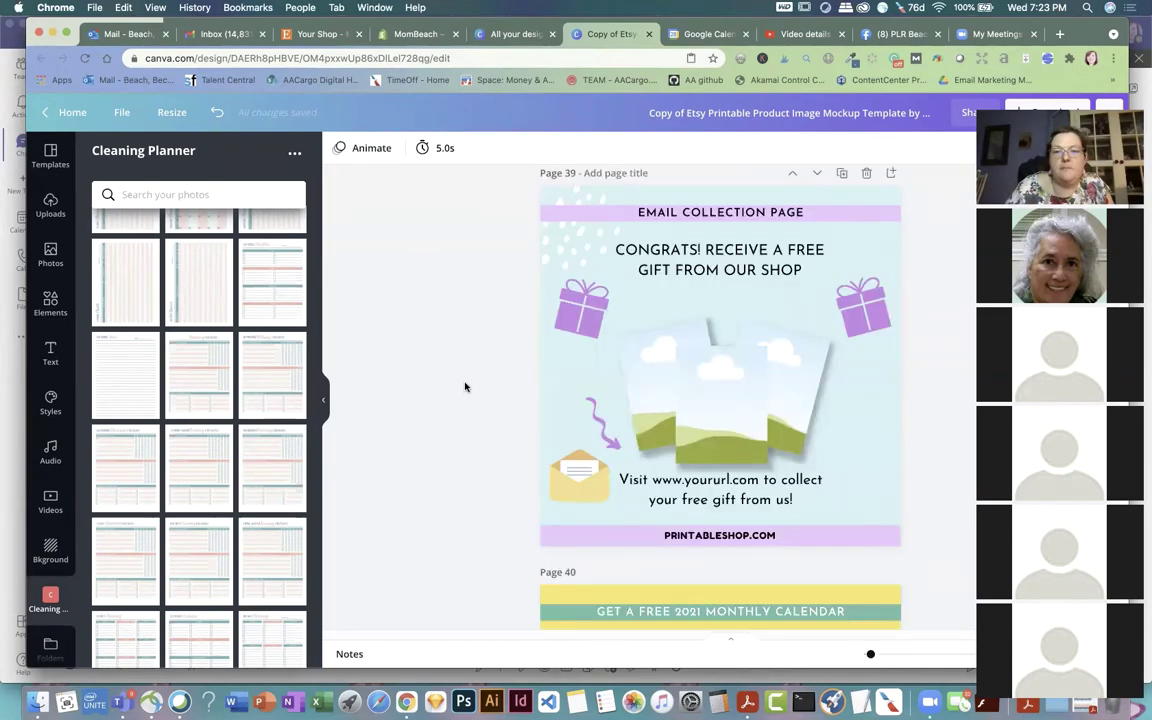
pyautogui.scroll(-2, 465, 387)
pyautogui.click(556, 328)
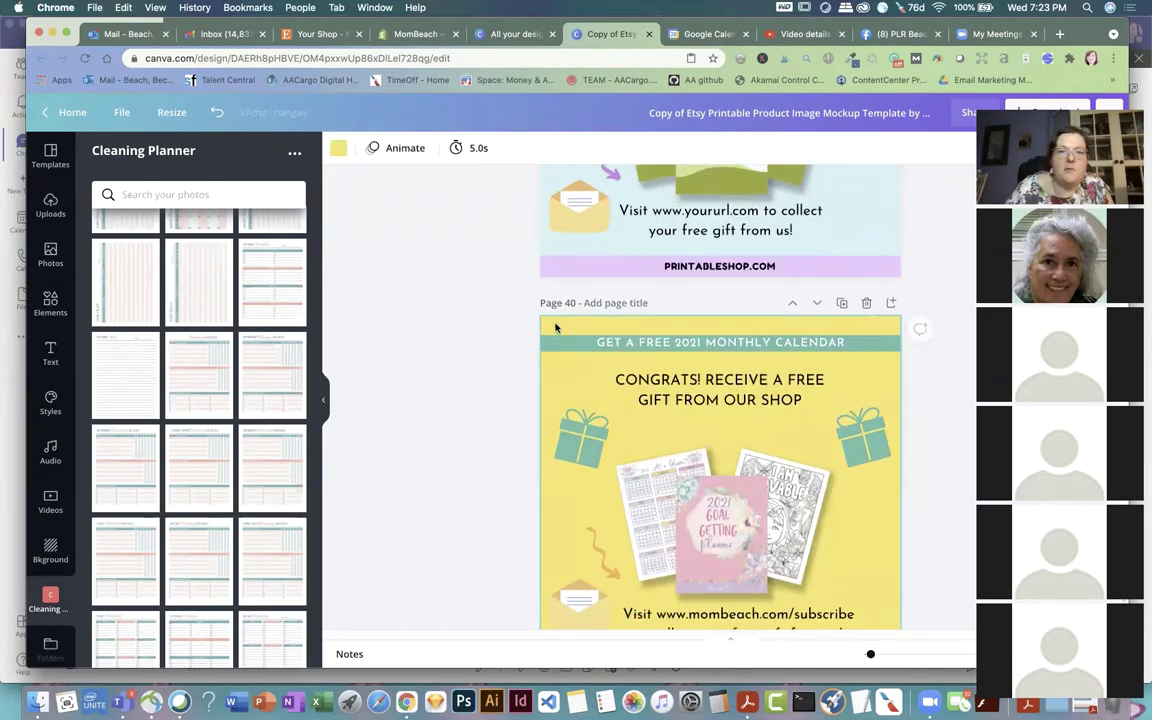
pyautogui.click(340, 150)
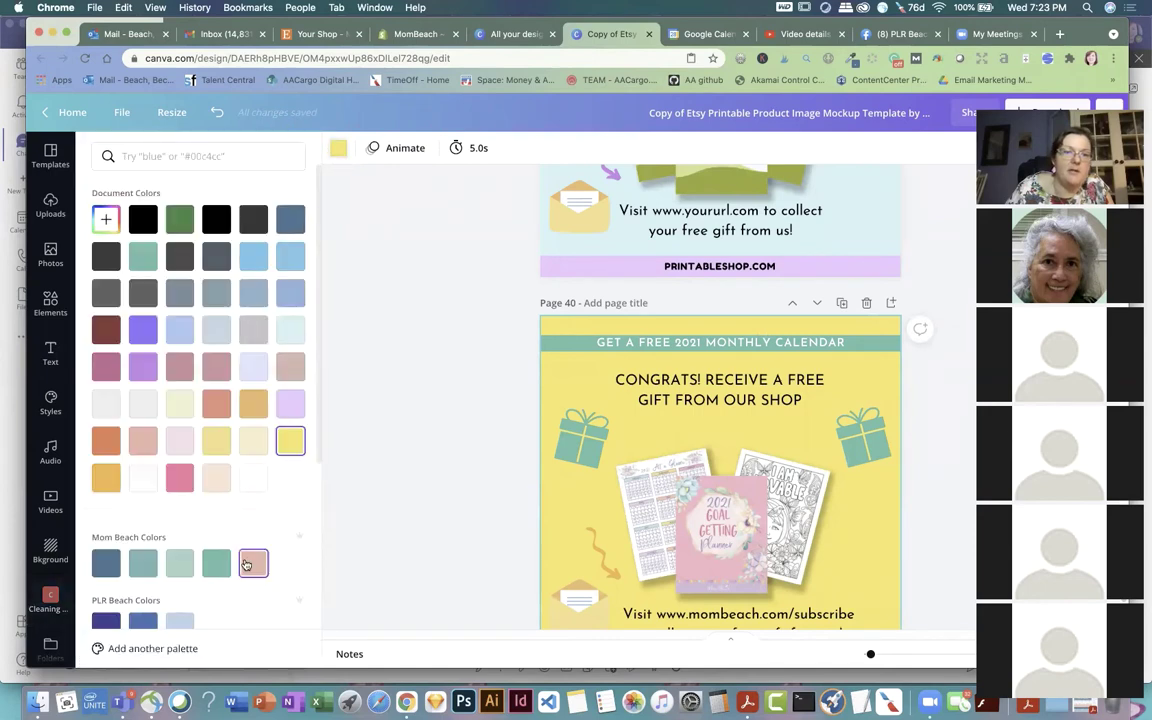
pyautogui.click(253, 563)
pyautogui.scroll(-2, 435, 424)
pyautogui.click(427, 416)
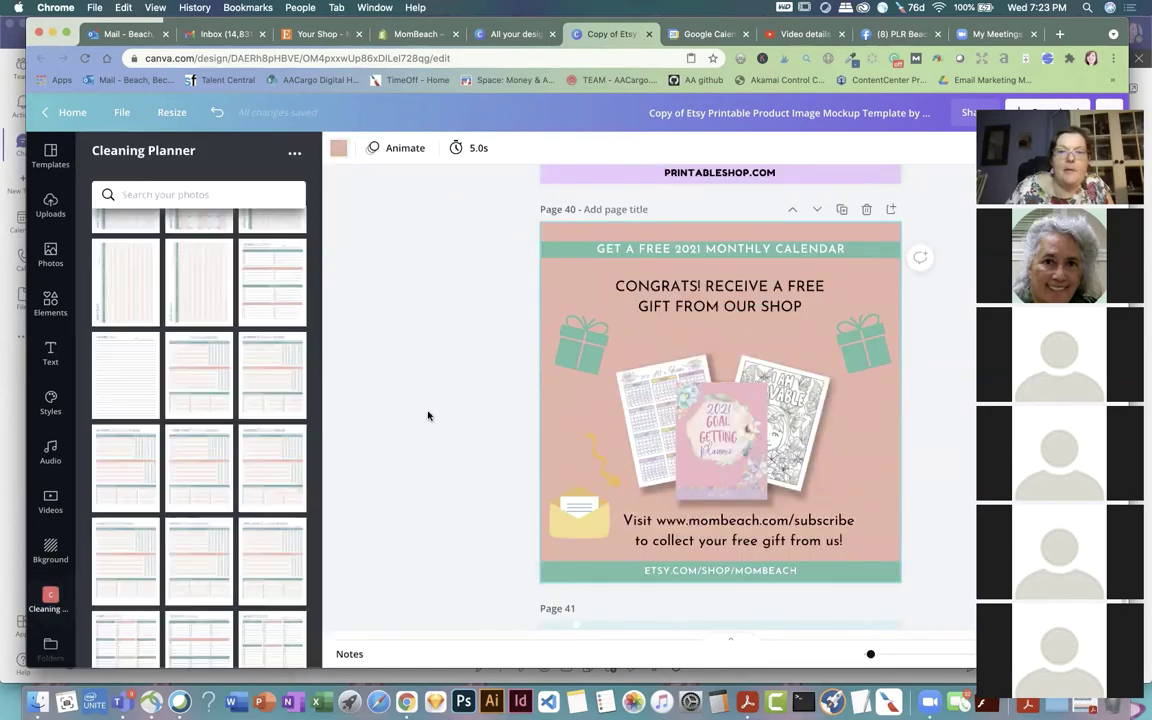
pyautogui.scroll(-8, 425, 410)
pyautogui.scroll(-2, 424, 411)
pyautogui.scroll(10, 437, 414)
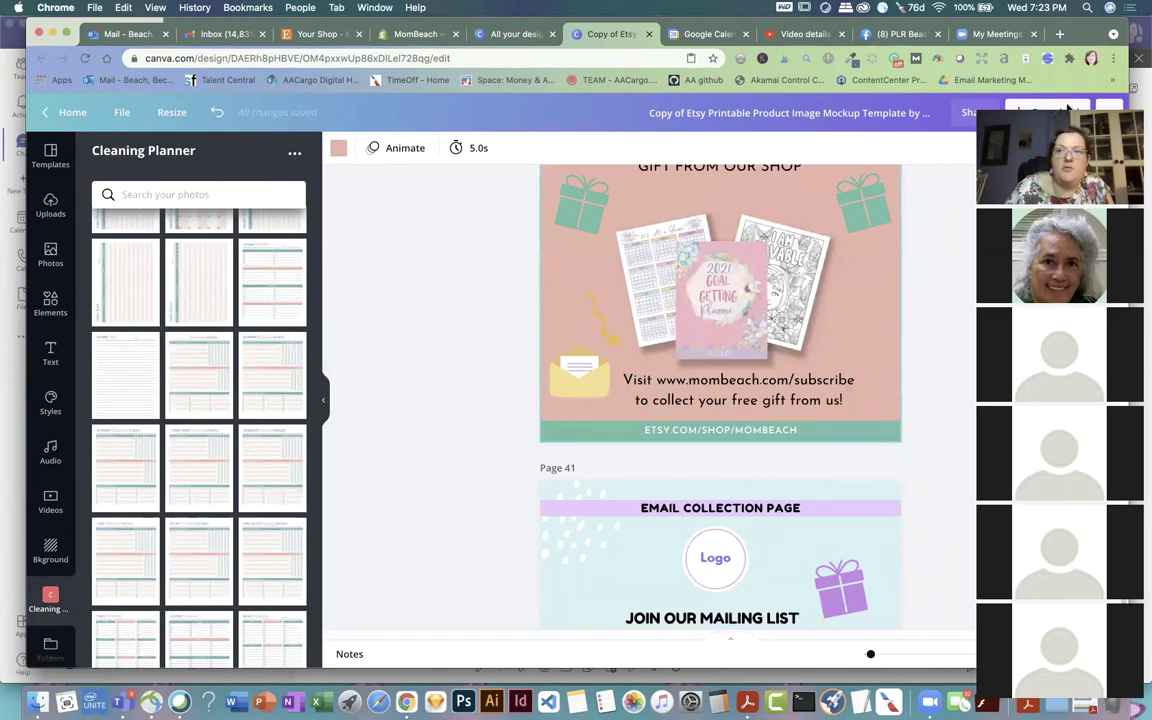
# Step: Choose JPG as the file type and select pages 2 and 16–19 for export
pyautogui.click(1050, 112)
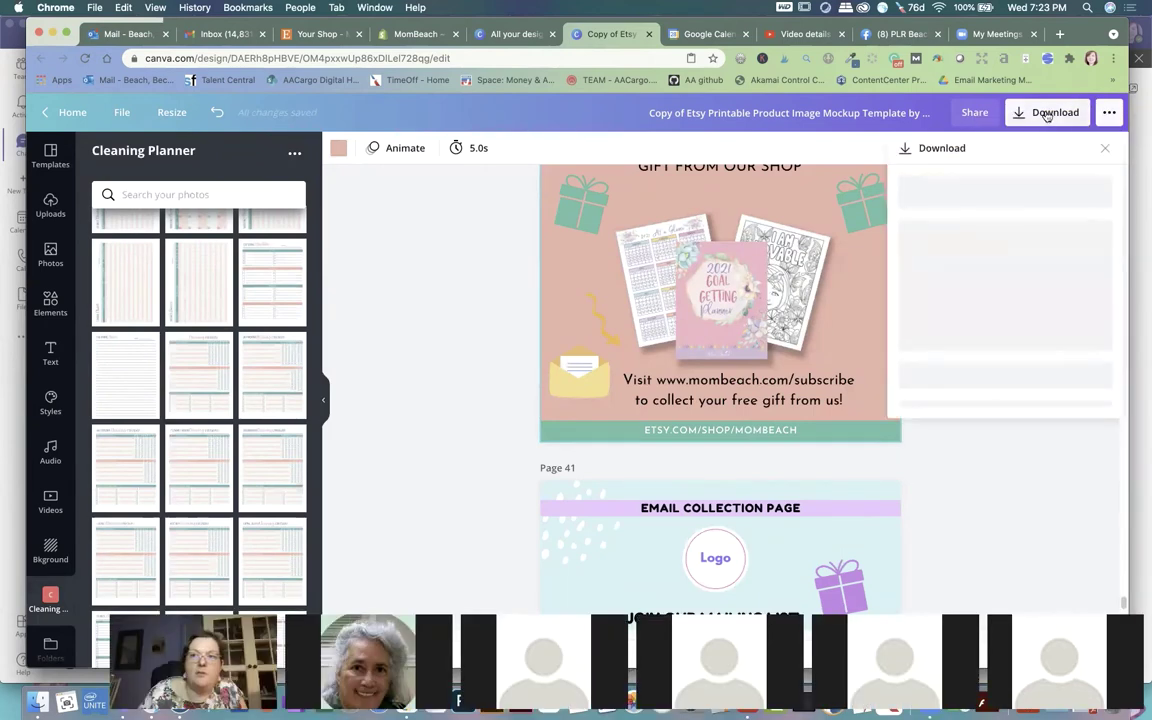
pyautogui.click(1037, 289)
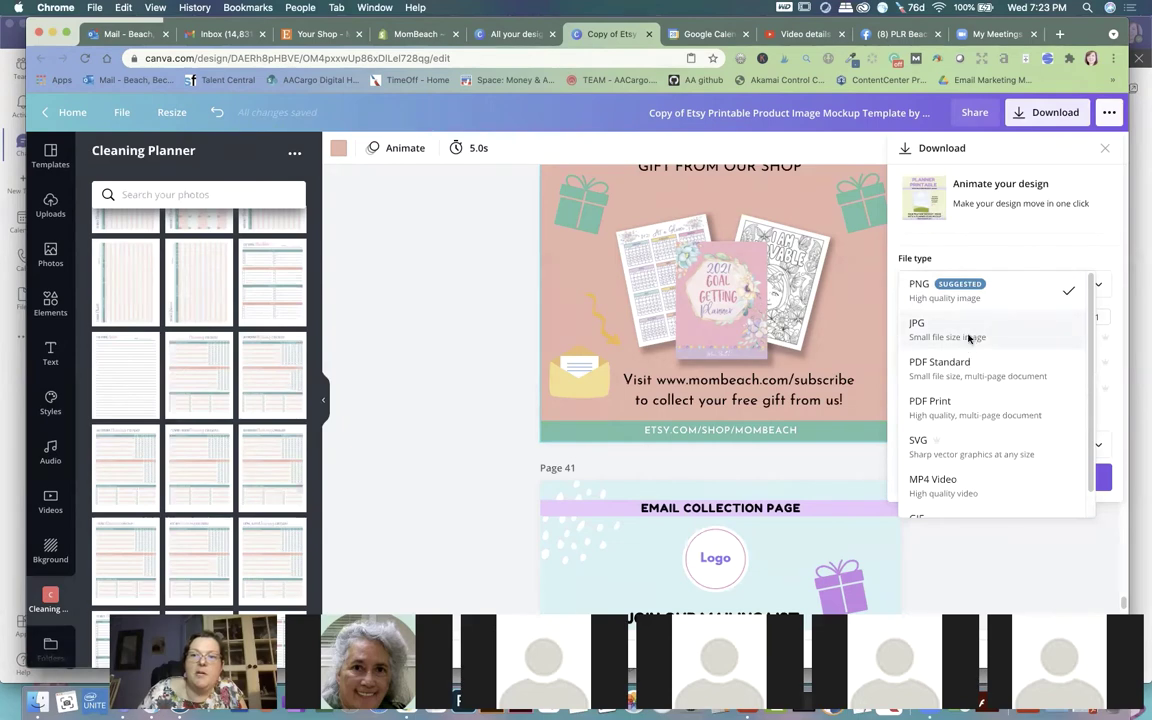
pyautogui.click(972, 332)
pyautogui.click(1095, 431)
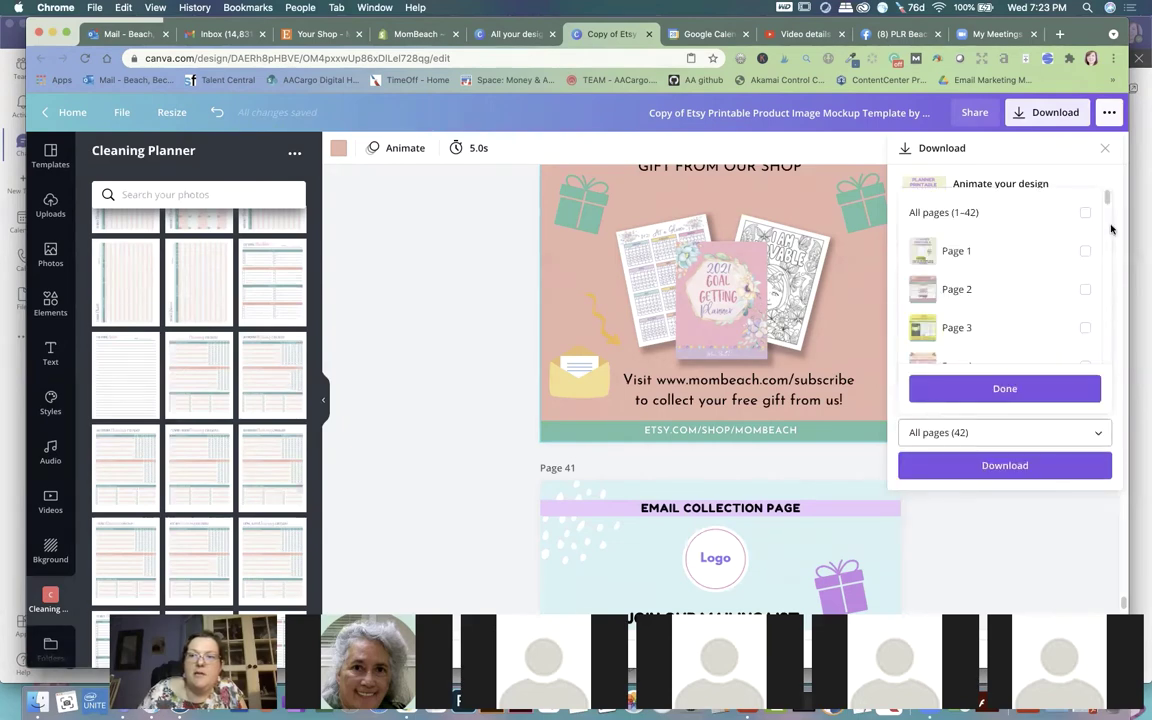
pyautogui.click(1085, 290)
pyautogui.scroll(-4, 1003, 303)
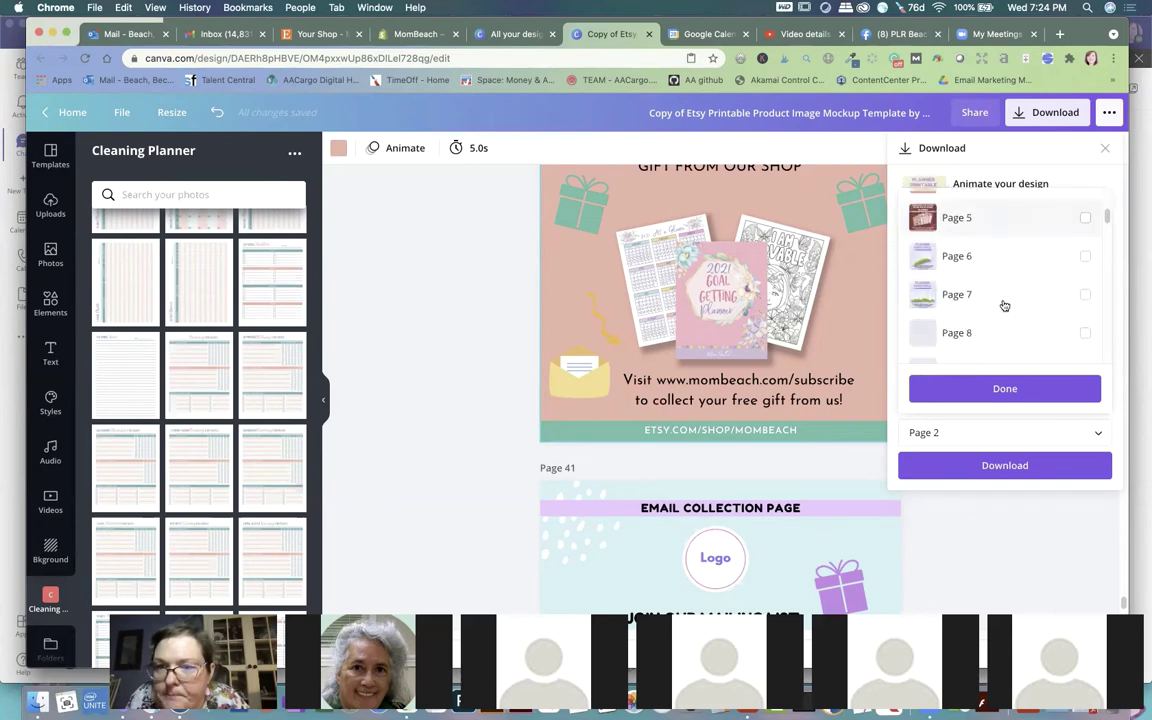
pyautogui.scroll(-6, 1004, 300)
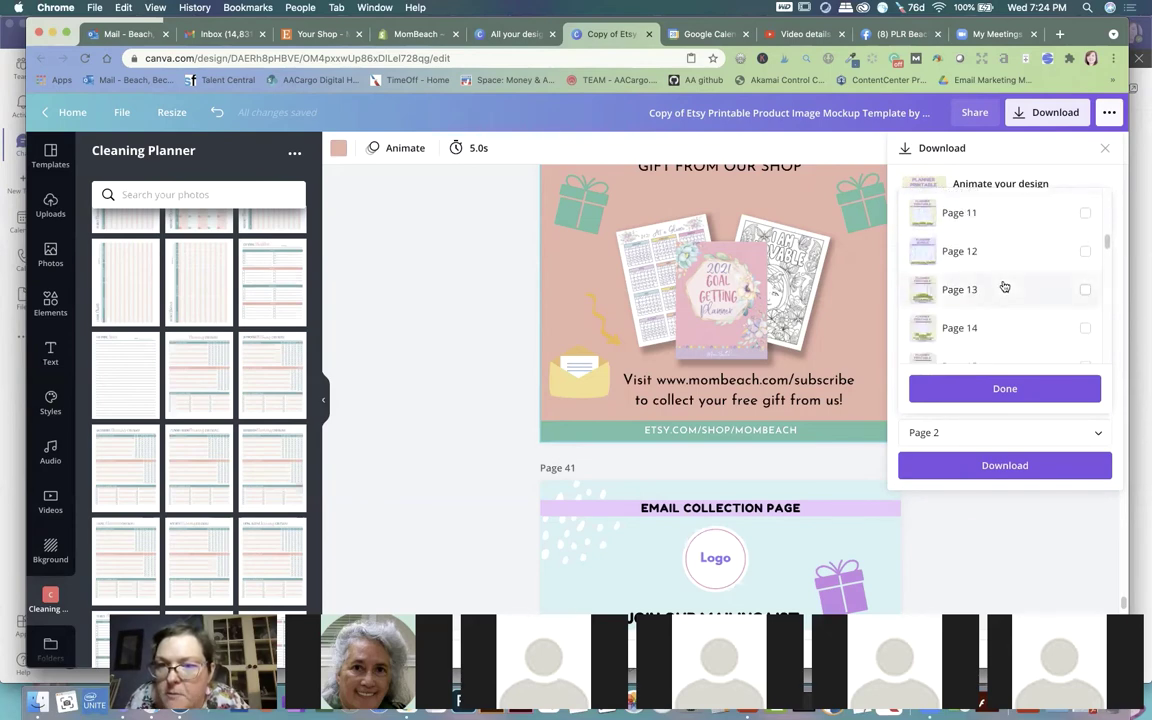
pyautogui.scroll(-5, 1004, 288)
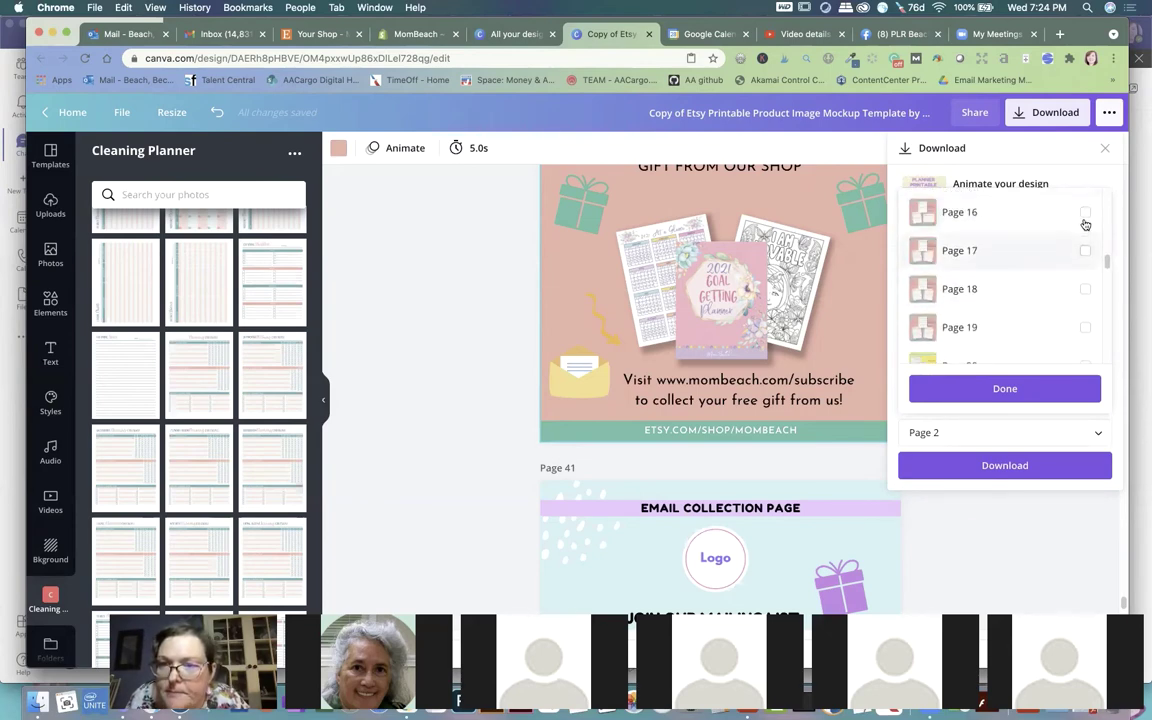
pyautogui.click(1085, 213)
pyautogui.click(1085, 251)
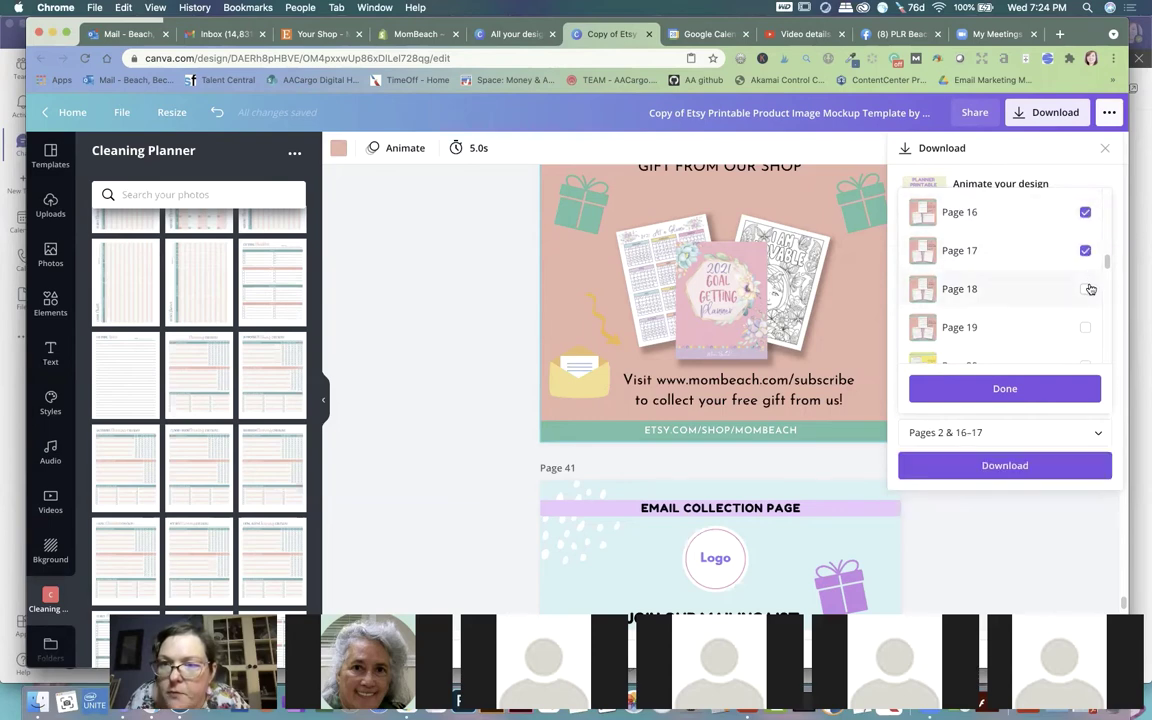
pyautogui.click(1086, 289)
pyautogui.click(1085, 327)
# Step: Add pages 38 and 40, then download the selected pages as JPG images
pyautogui.scroll(-2, 1028, 306)
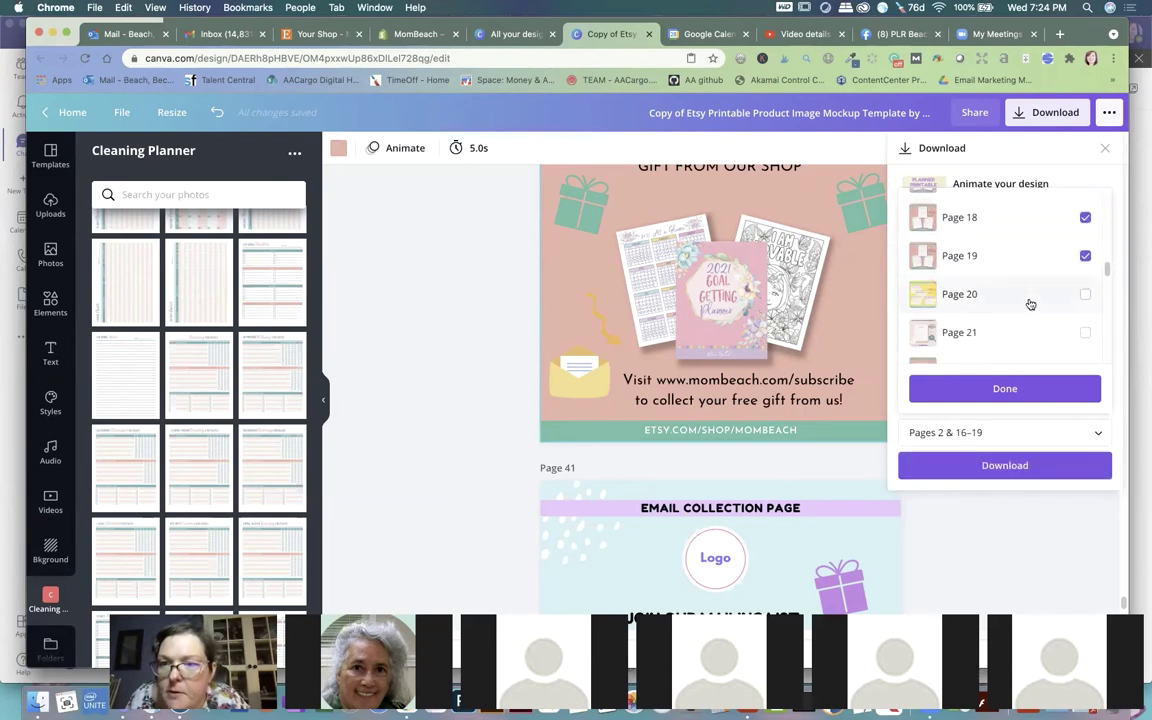
pyautogui.scroll(-2, 1030, 304)
pyautogui.scroll(-1, 1030, 302)
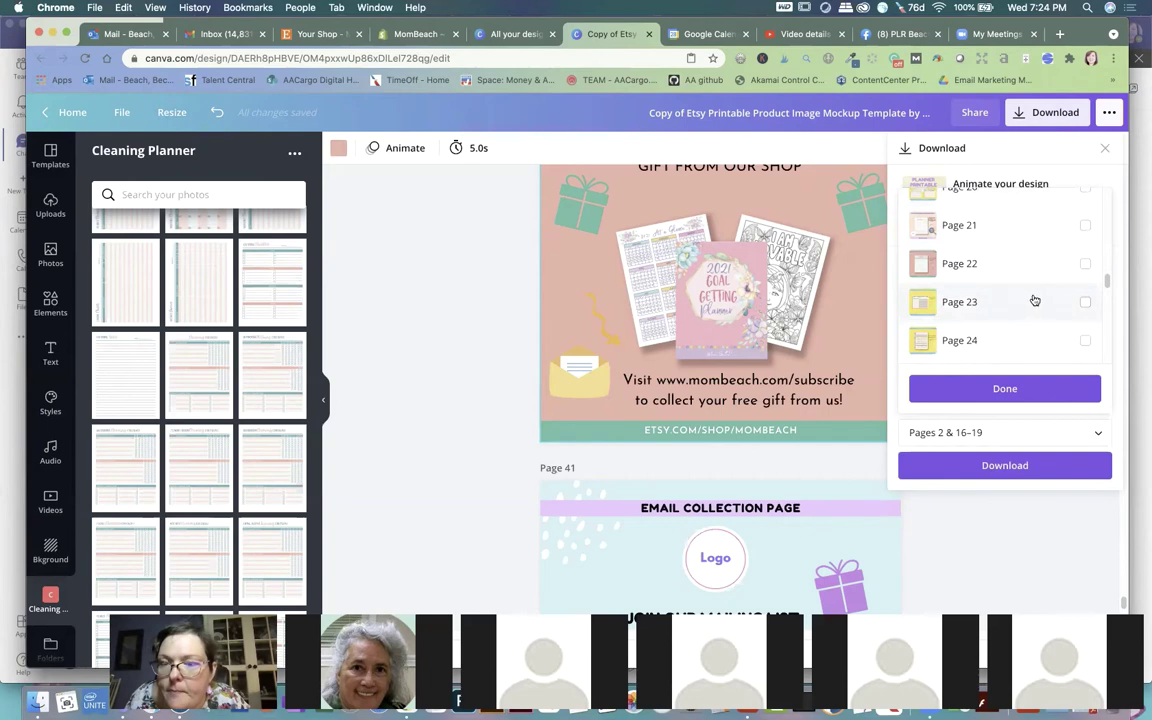
pyautogui.scroll(-7, 1035, 300)
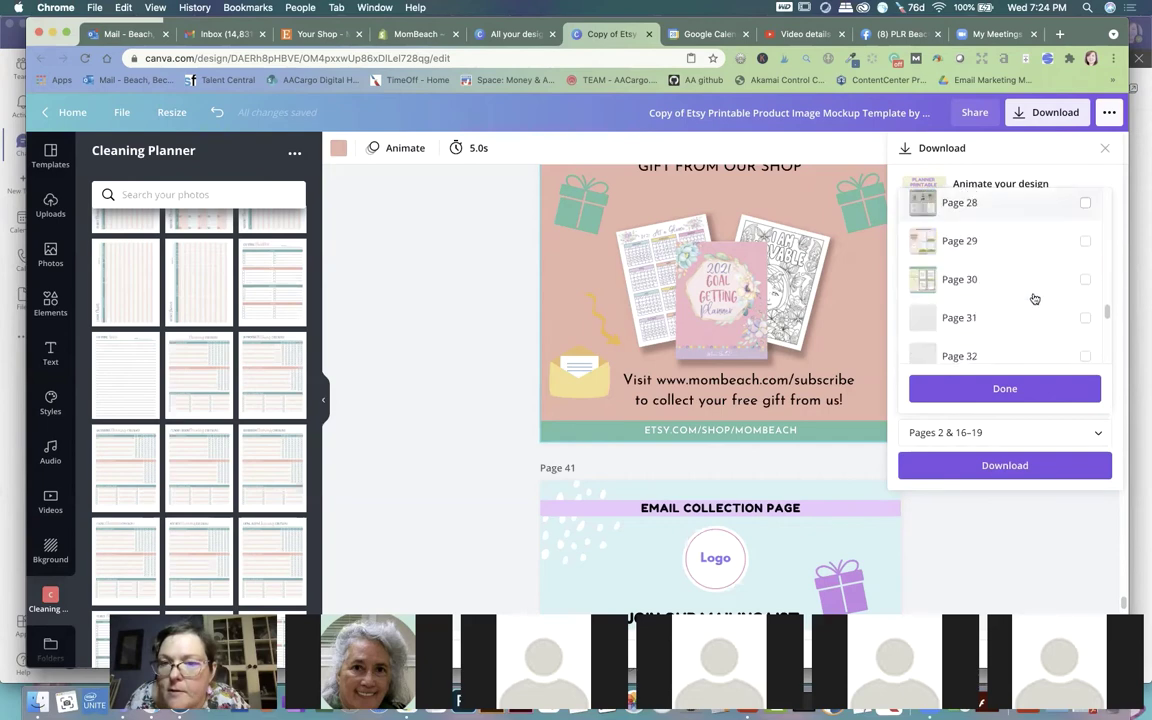
pyautogui.scroll(-8, 1035, 299)
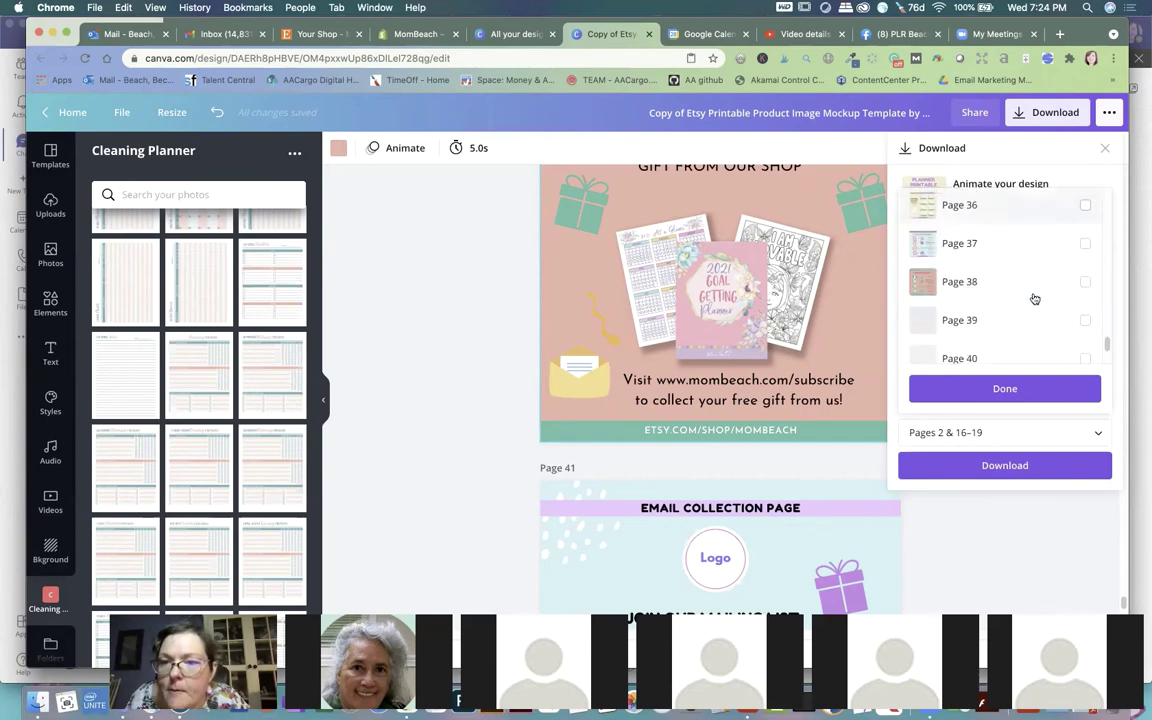
pyautogui.click(1084, 284)
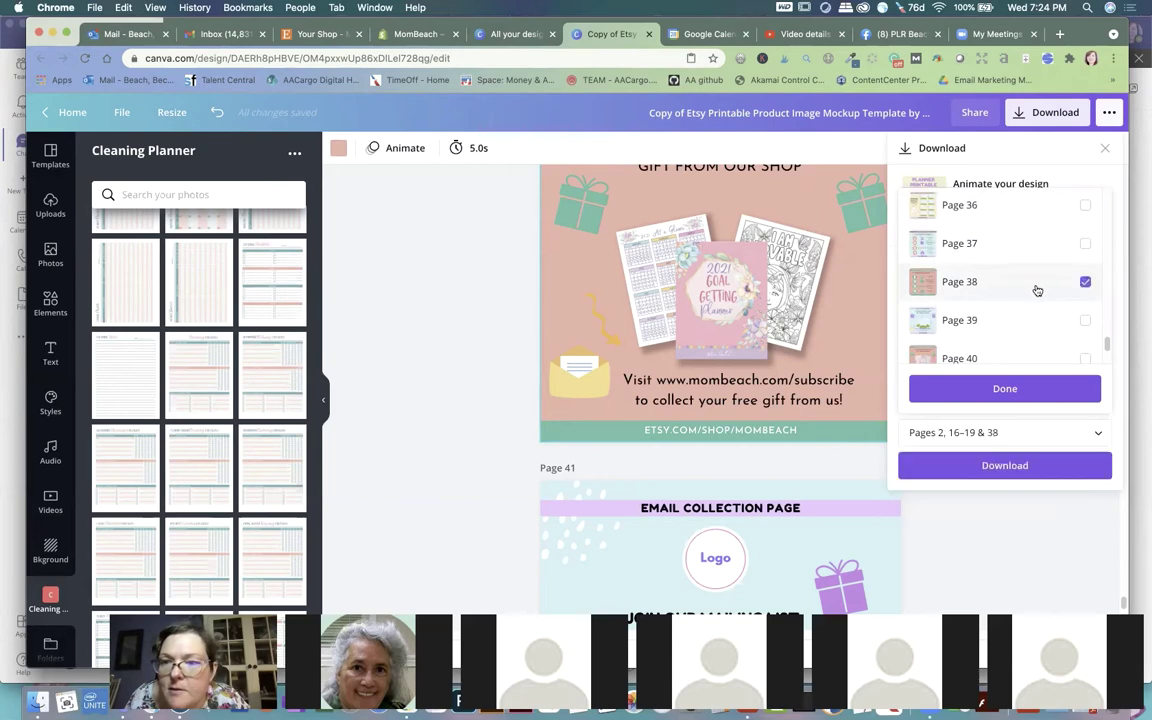
pyautogui.scroll(-1, 1084, 320)
pyautogui.click(1084, 336)
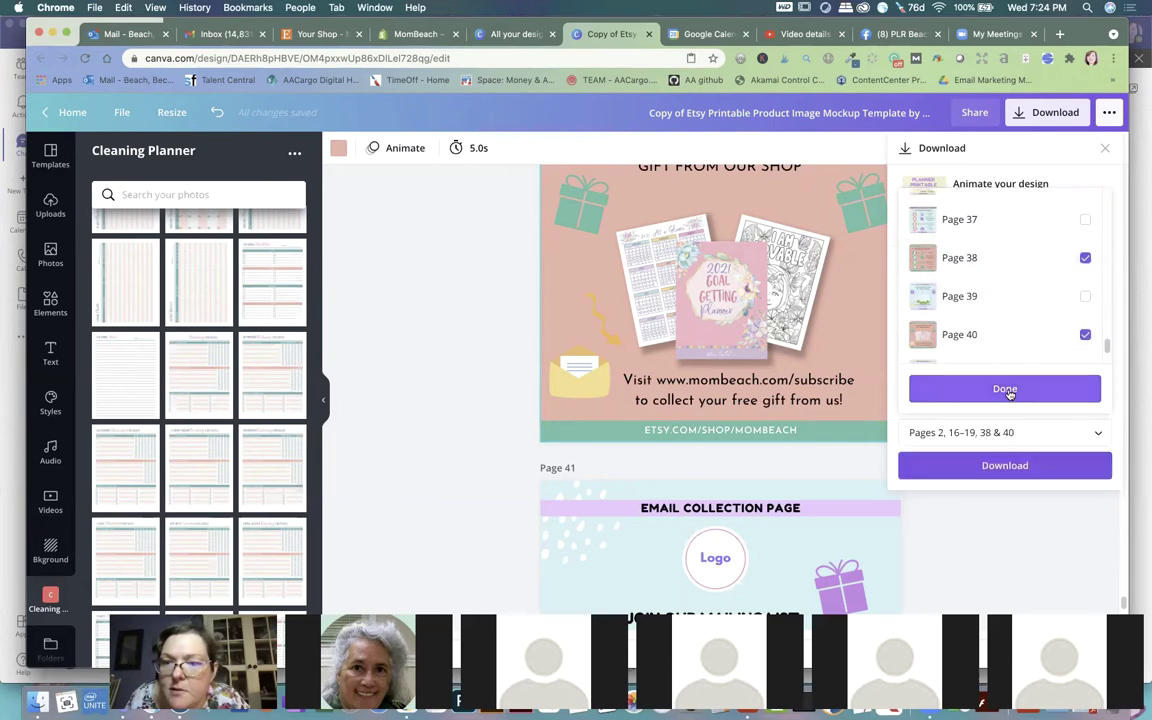
pyautogui.click(1007, 390)
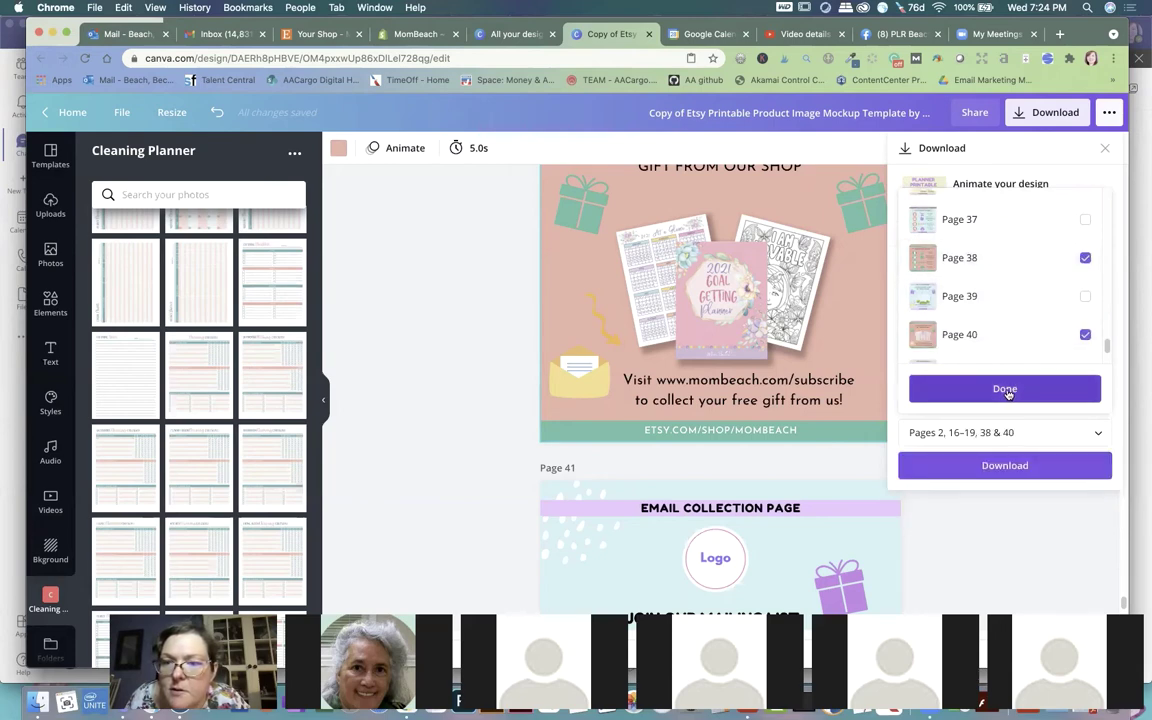
pyautogui.click(1005, 466)
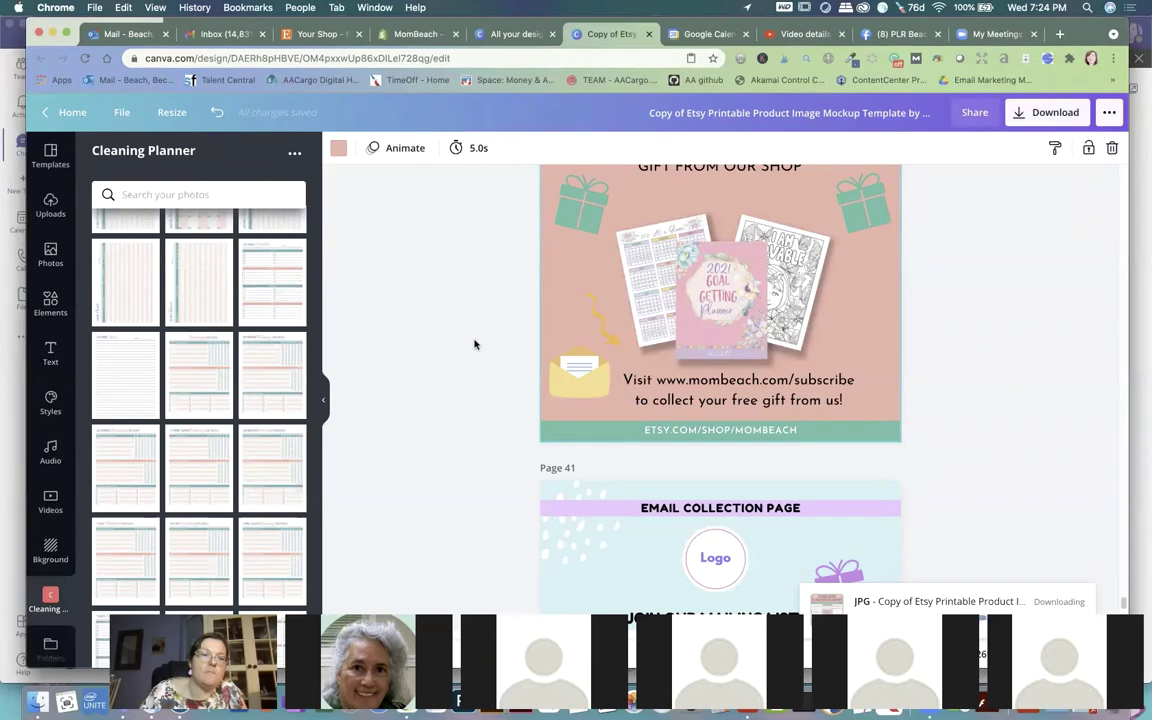
# Step: Open the Downloads folder in Finder and dismiss Canva's design-saved message
pyautogui.press('super+Tab')
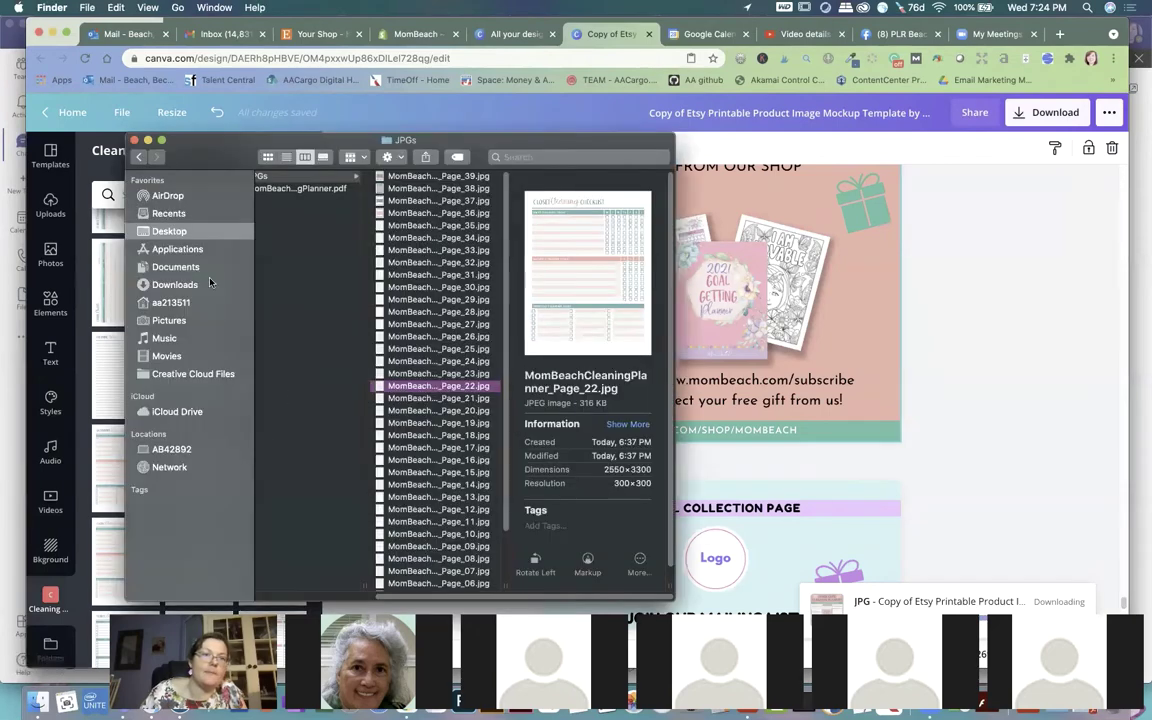
pyautogui.click(176, 300)
pyautogui.click(196, 287)
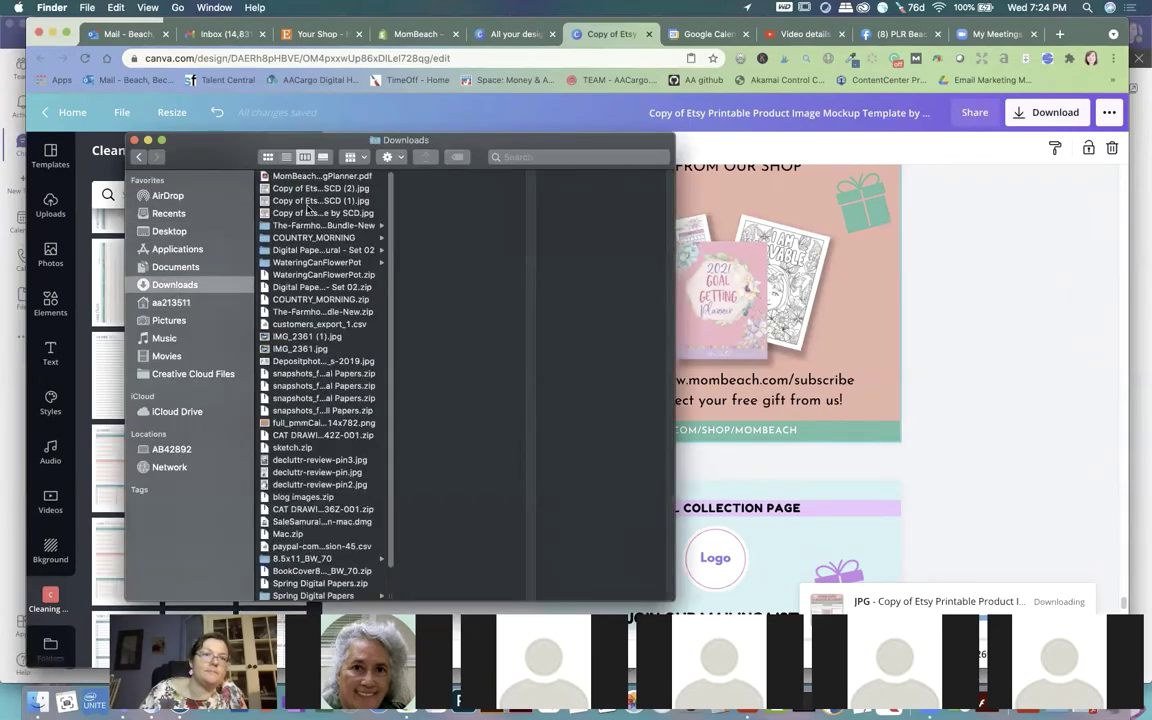
pyautogui.click(871, 424)
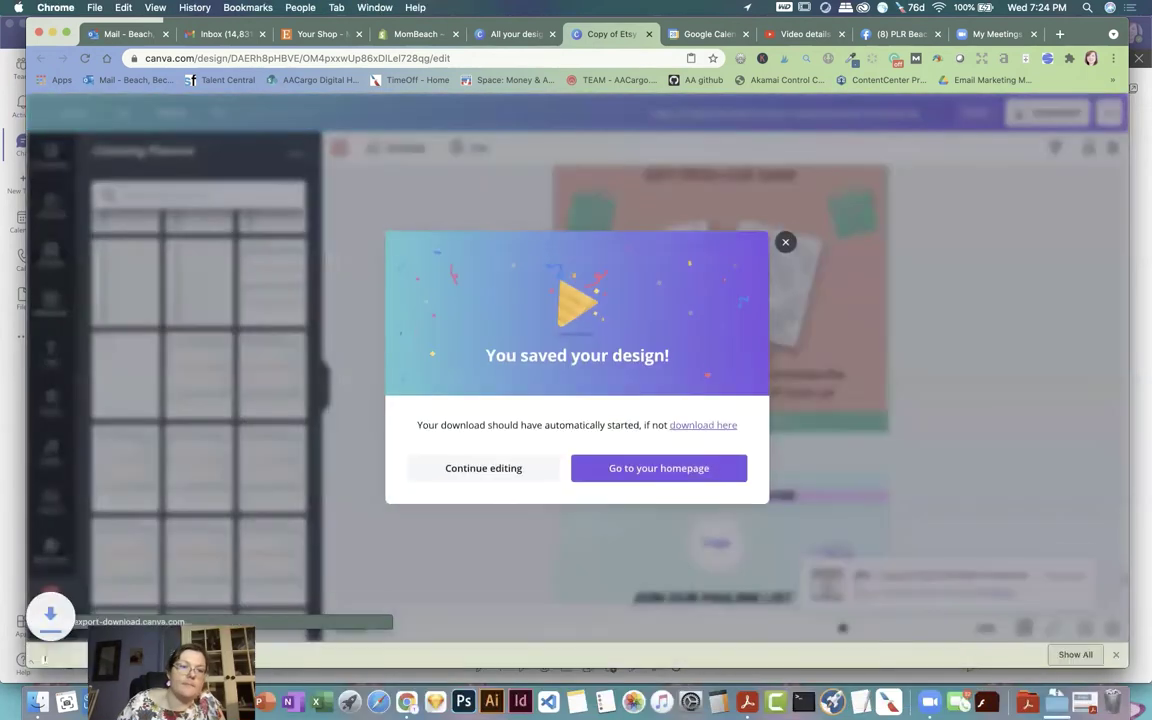
pyautogui.click(785, 235)
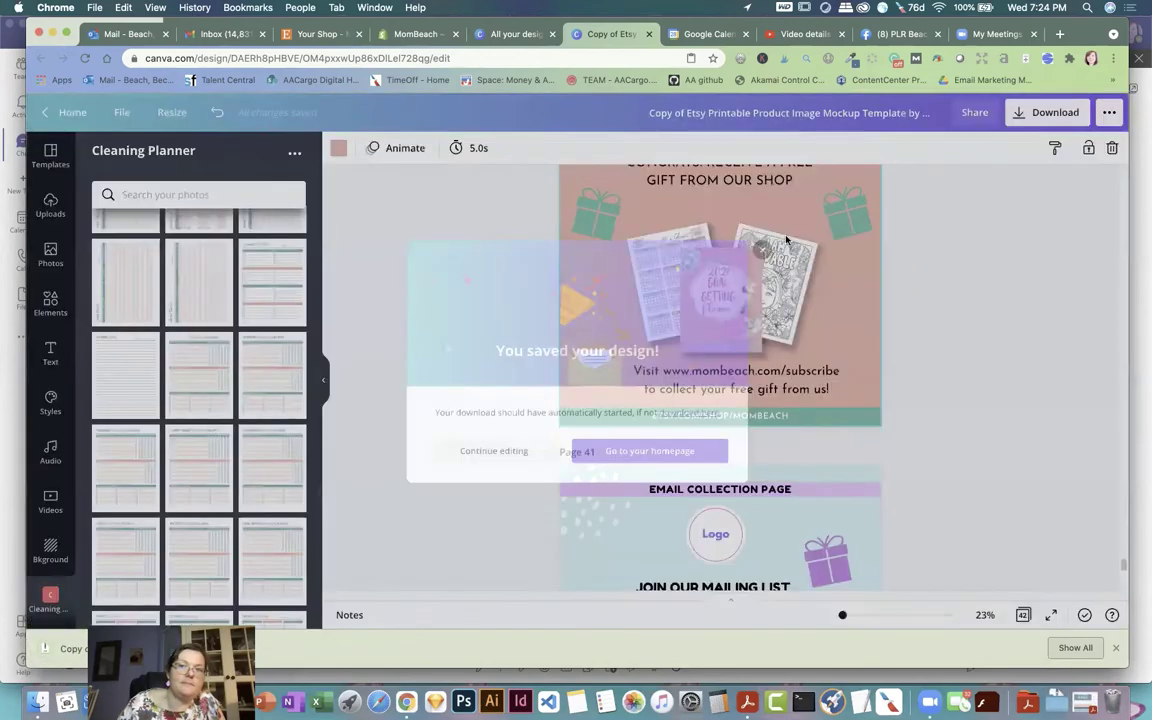
# Step: Extract the Copy of Etsy…SCD.zip archive in Downloads and select its new folder
pyautogui.click(38, 702)
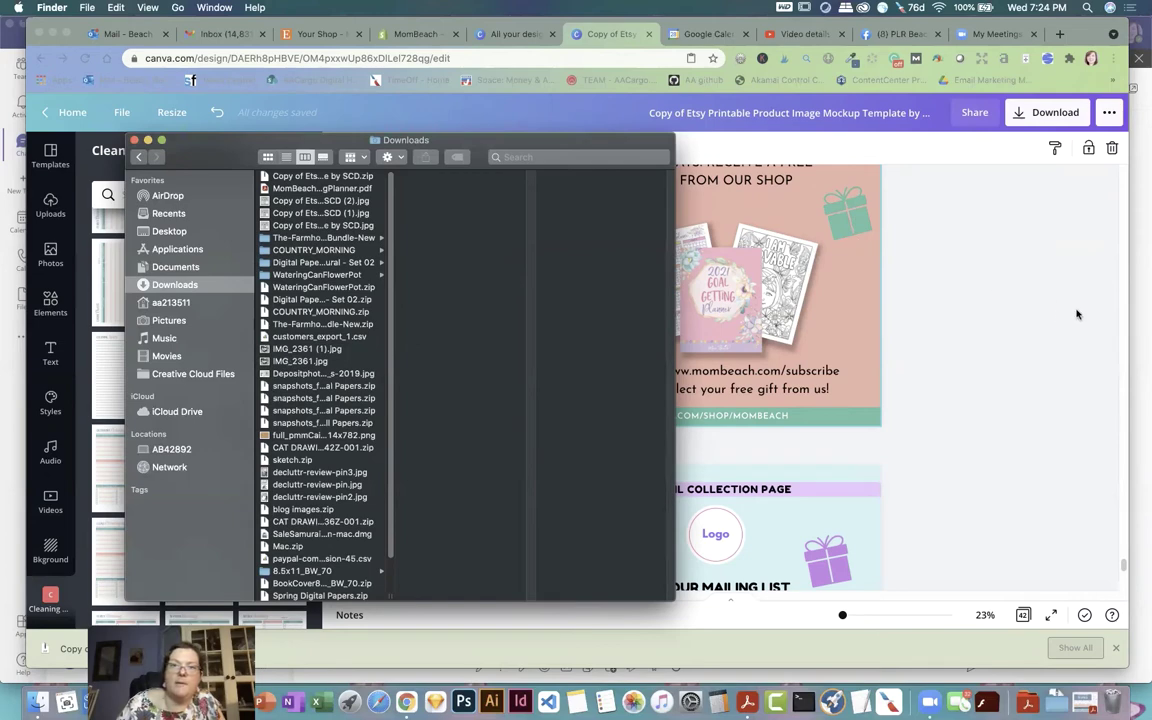
pyautogui.doubleClick(320, 177)
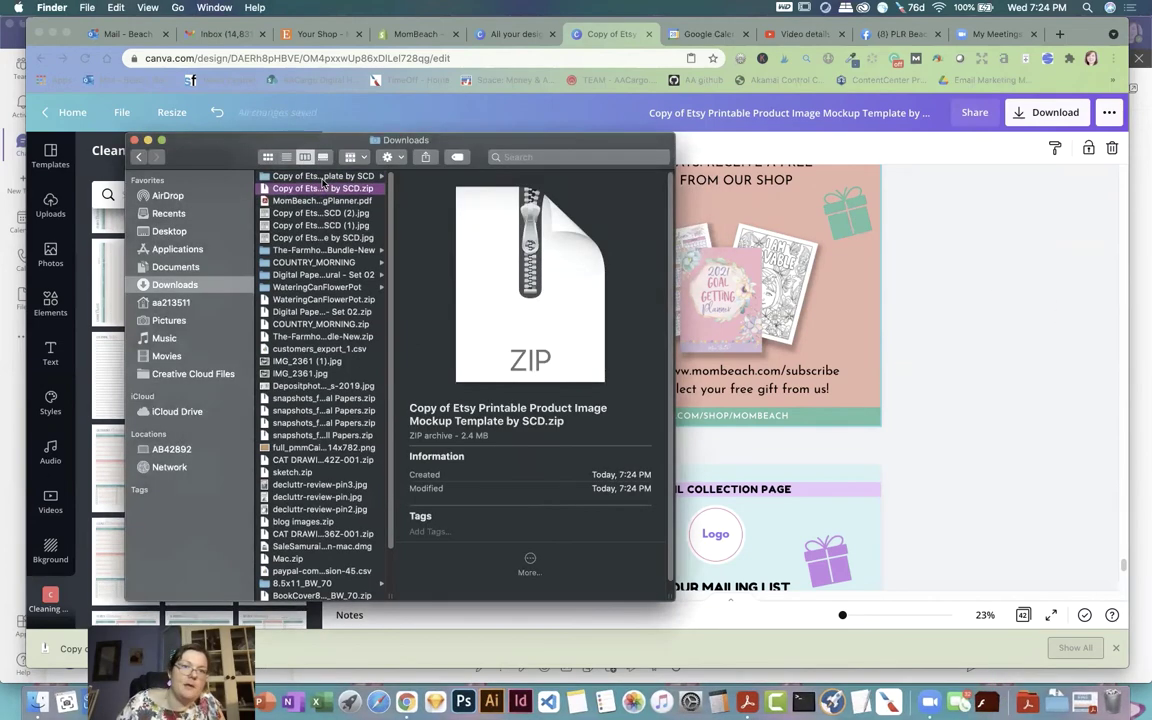
pyautogui.click(322, 176)
pyautogui.click(863, 209)
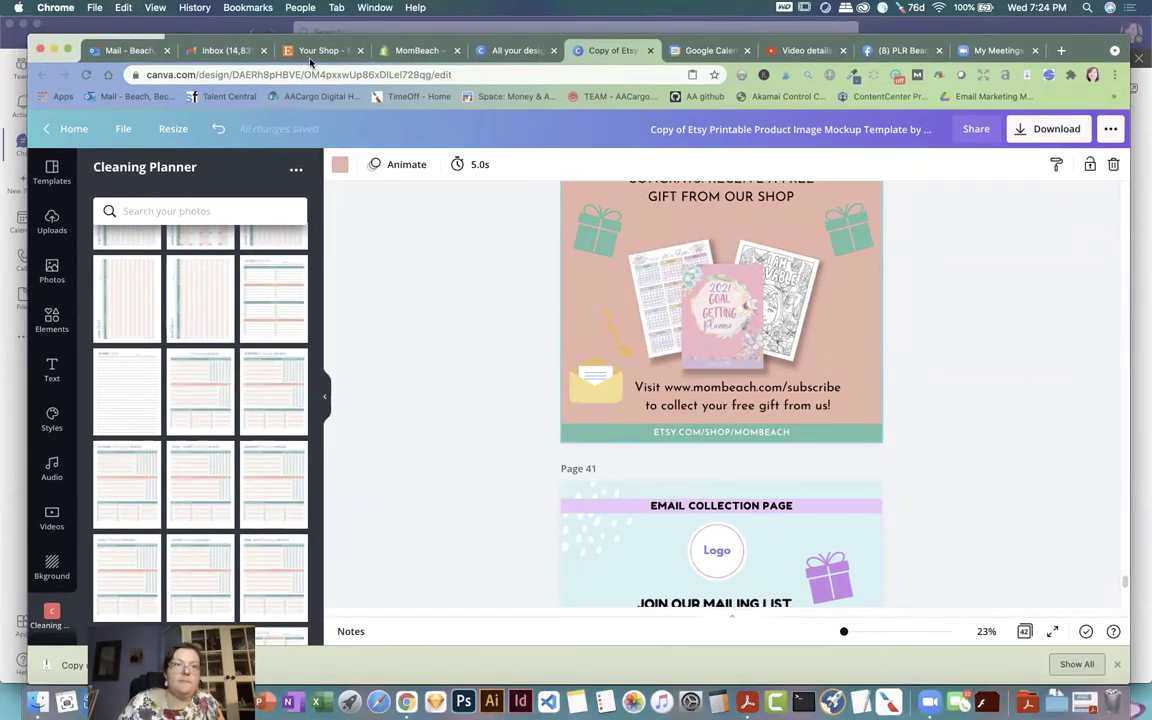
# Step: Upload the seven mockup JPGs, from 40.jpg onward, as Etsy listing photos
pyautogui.click(312, 52)
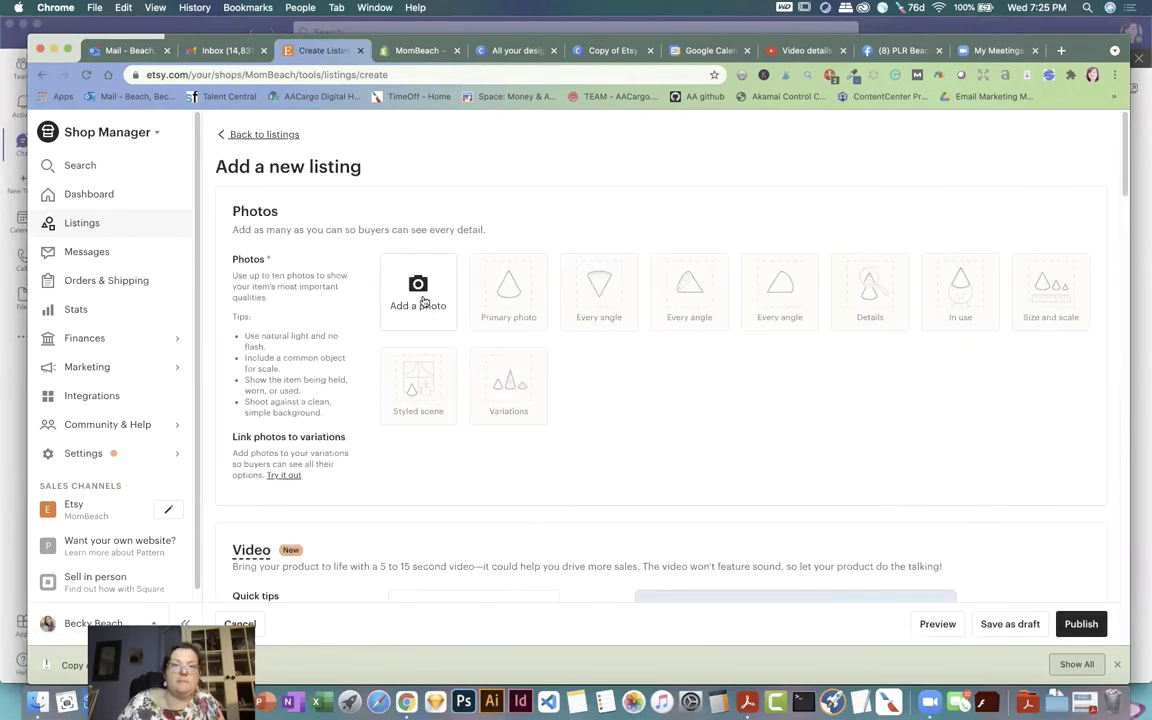
pyautogui.click(37, 701)
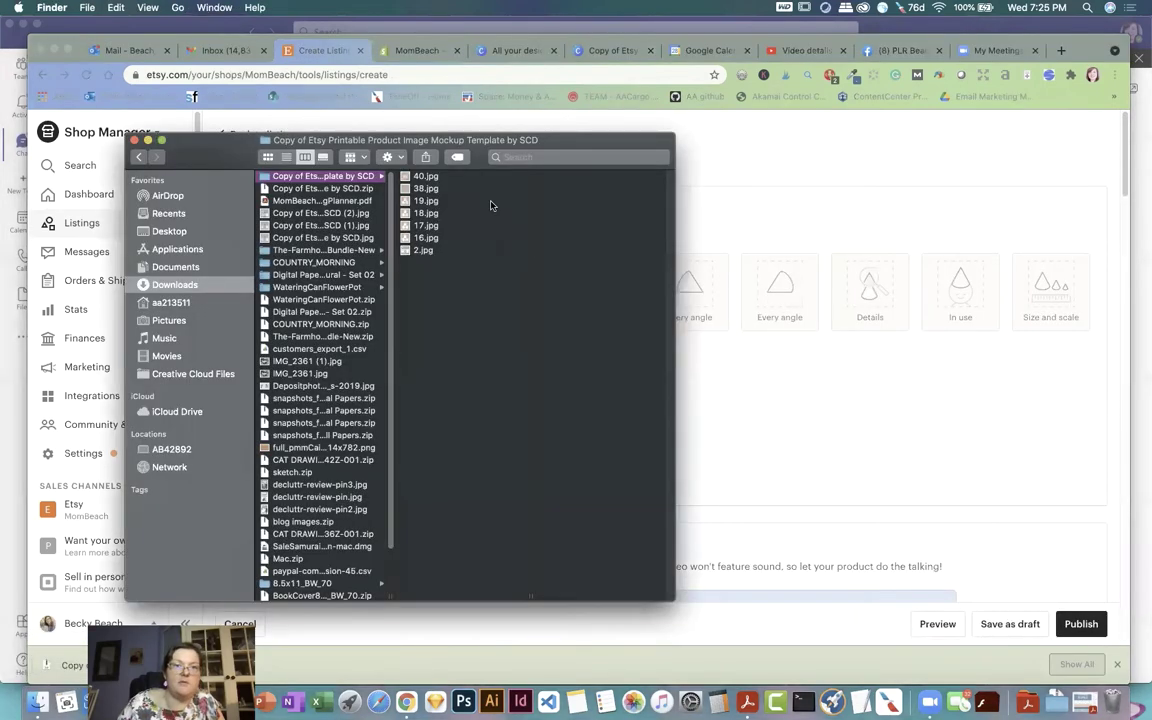
pyautogui.click(426, 177)
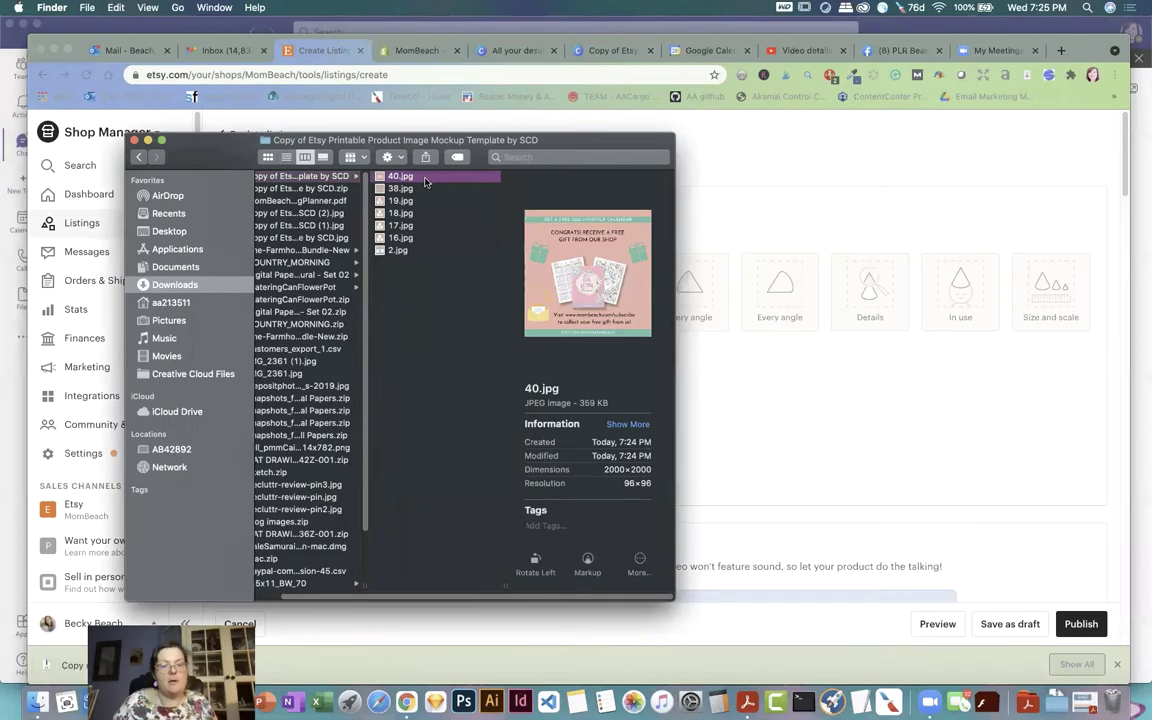
pyautogui.keyDown('shift'); pyautogui.click(400, 251); pyautogui.keyUp('shift')
pyautogui.moveTo(227, 153); pyautogui.dragTo(667, 344)
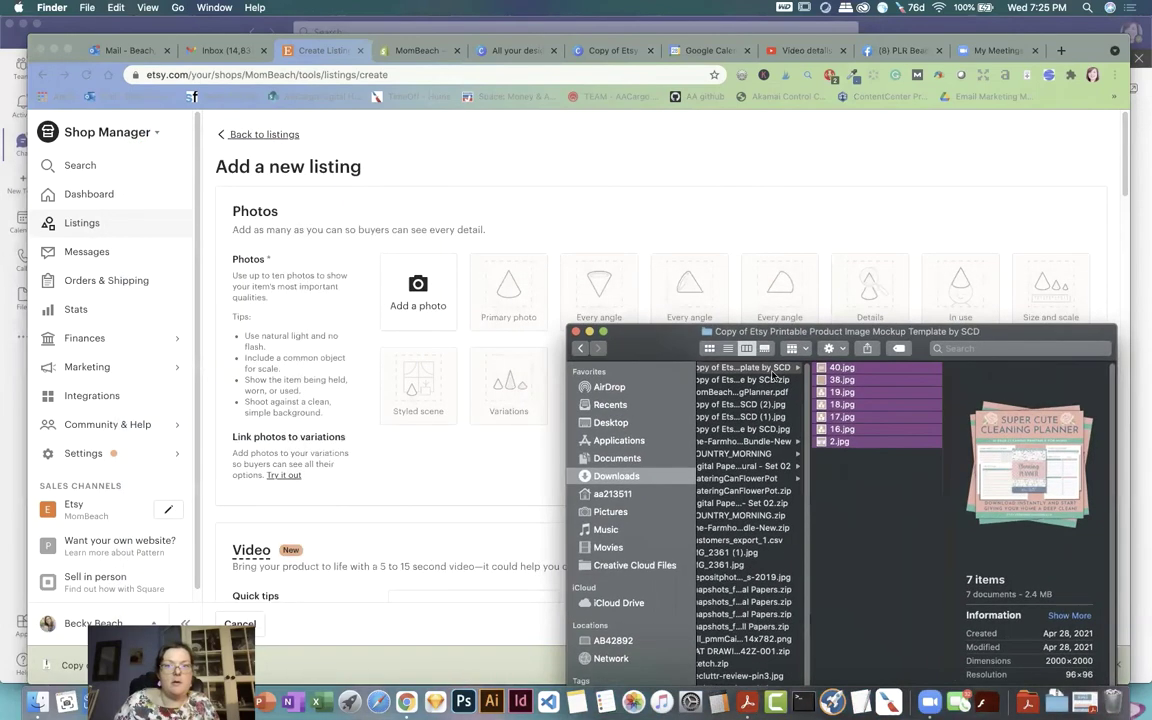
pyautogui.moveTo(818, 370); pyautogui.dragTo(418, 289)
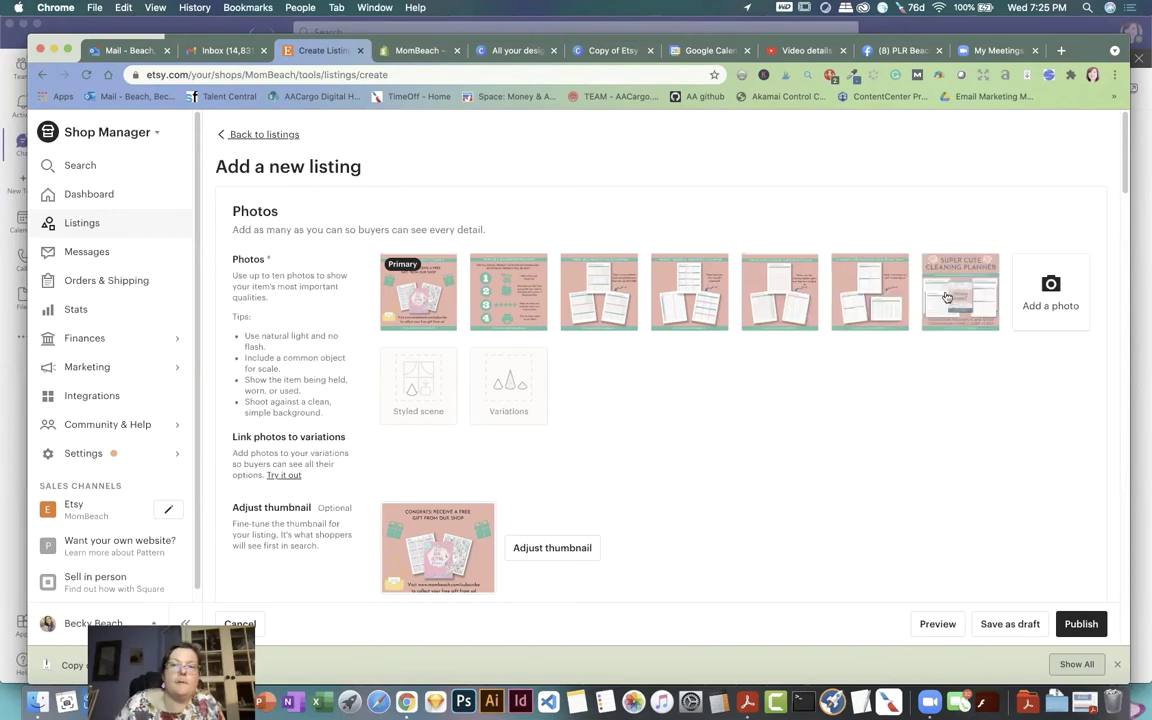
# Step: Make the cleaning planner cover the primary photo, moving the gift and steps photos later
pyautogui.moveTo(948, 308); pyautogui.dragTo(430, 305)
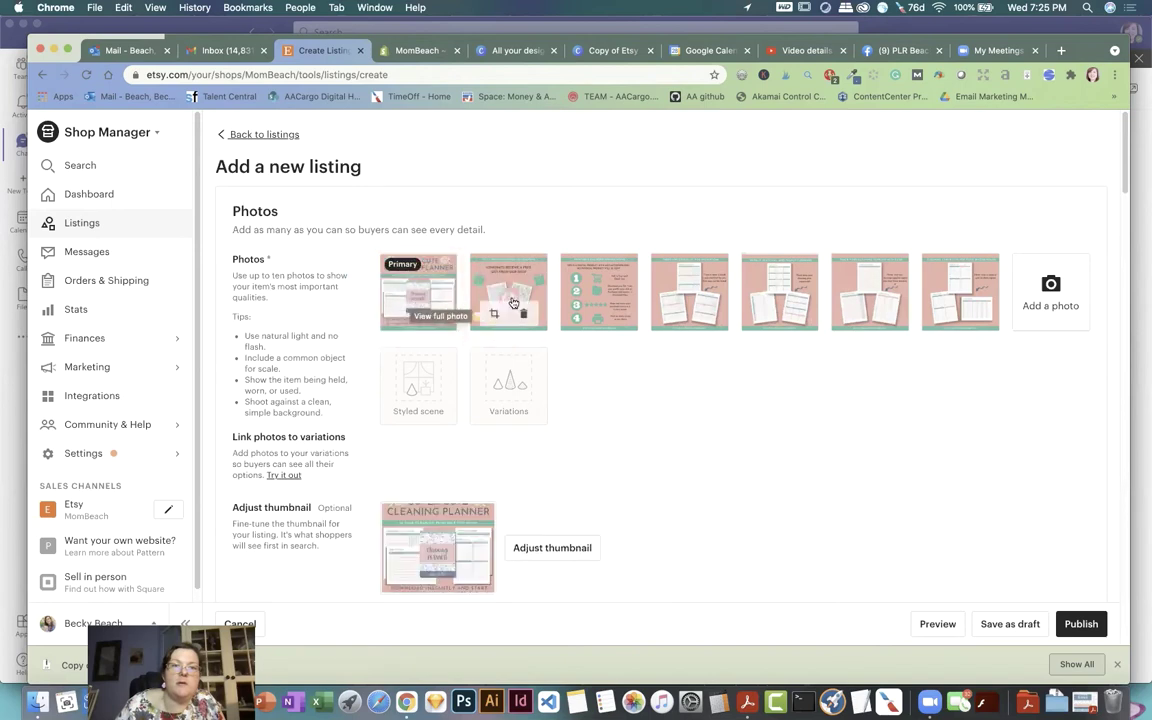
pyautogui.moveTo(508, 292); pyautogui.dragTo(1003, 289)
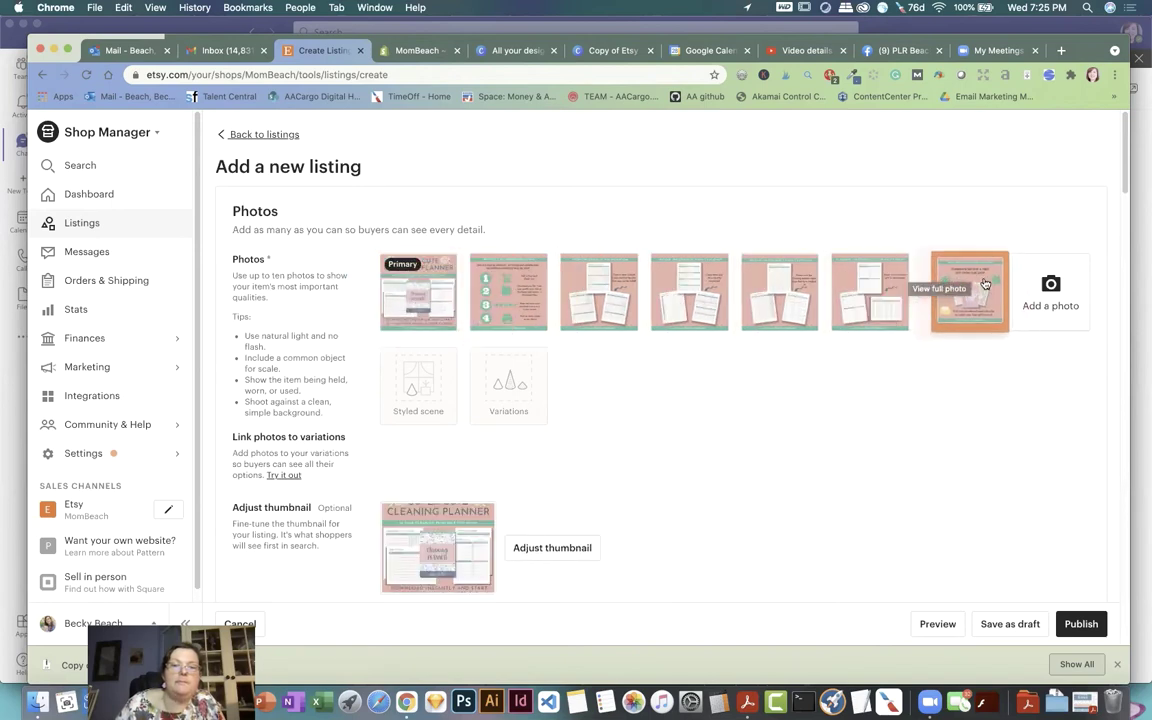
pyautogui.moveTo(480, 285); pyautogui.dragTo(870, 292)
# Step: Shift the thumbnail crop down to reveal the Super Cute Cleaning Planner title and save
pyautogui.click(552, 548)
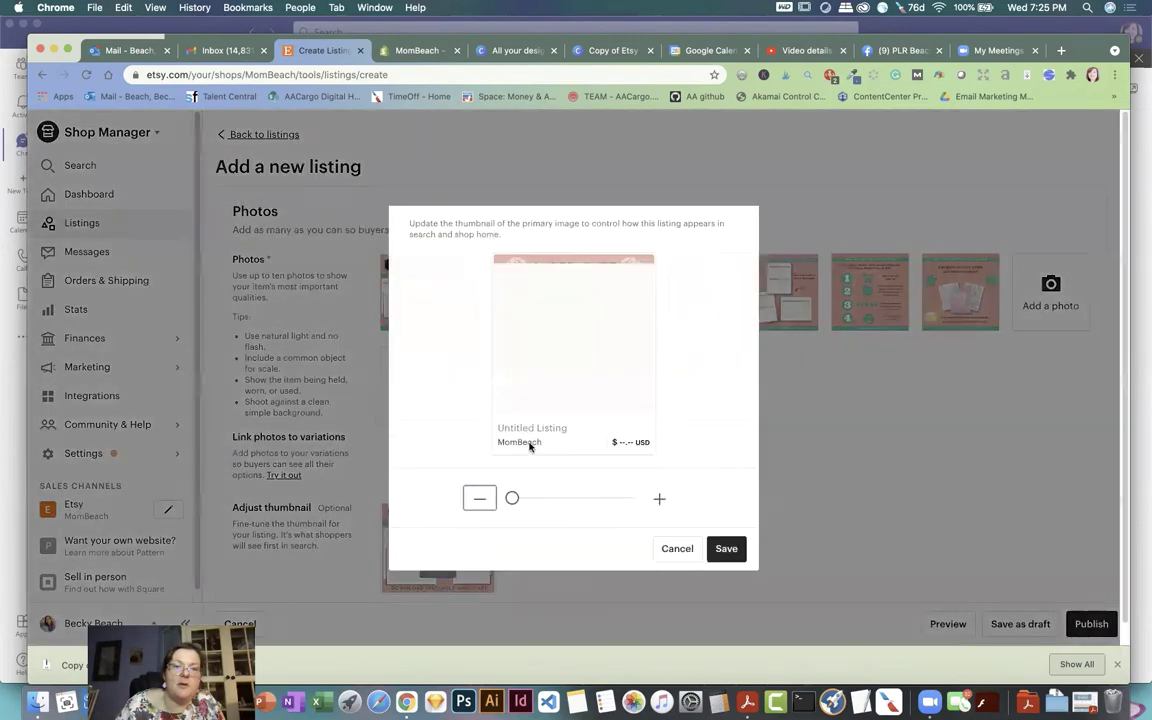
pyautogui.moveTo(568, 306); pyautogui.dragTo(571, 334)
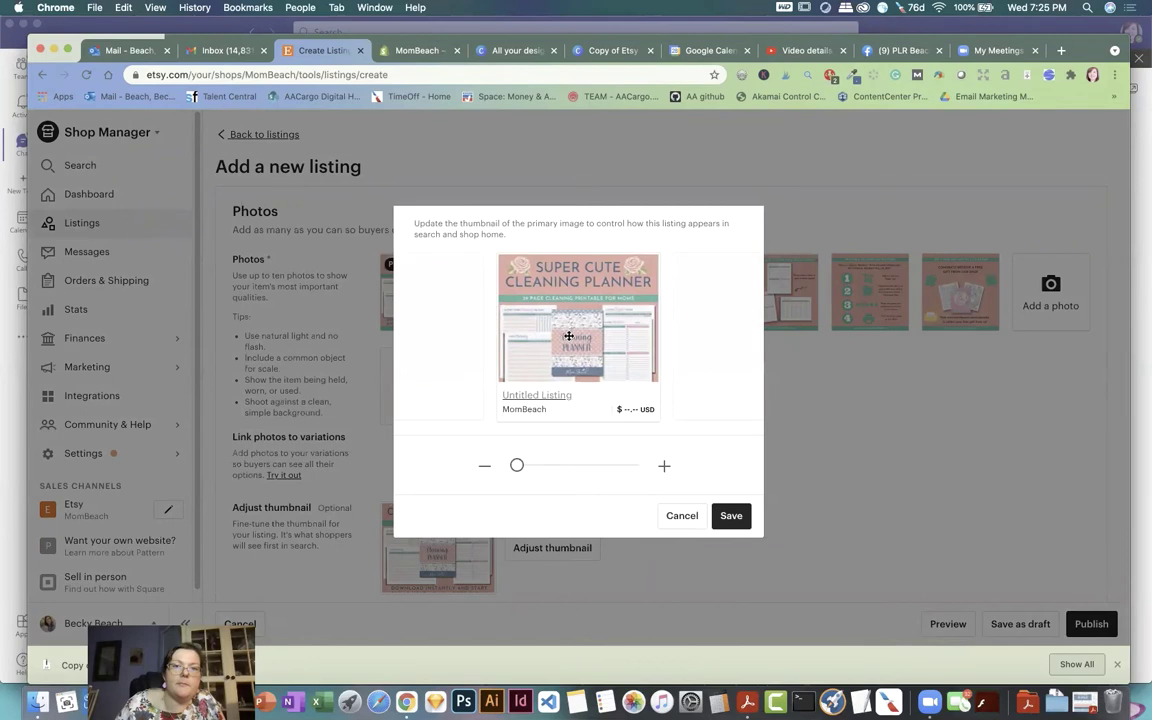
pyautogui.click(731, 515)
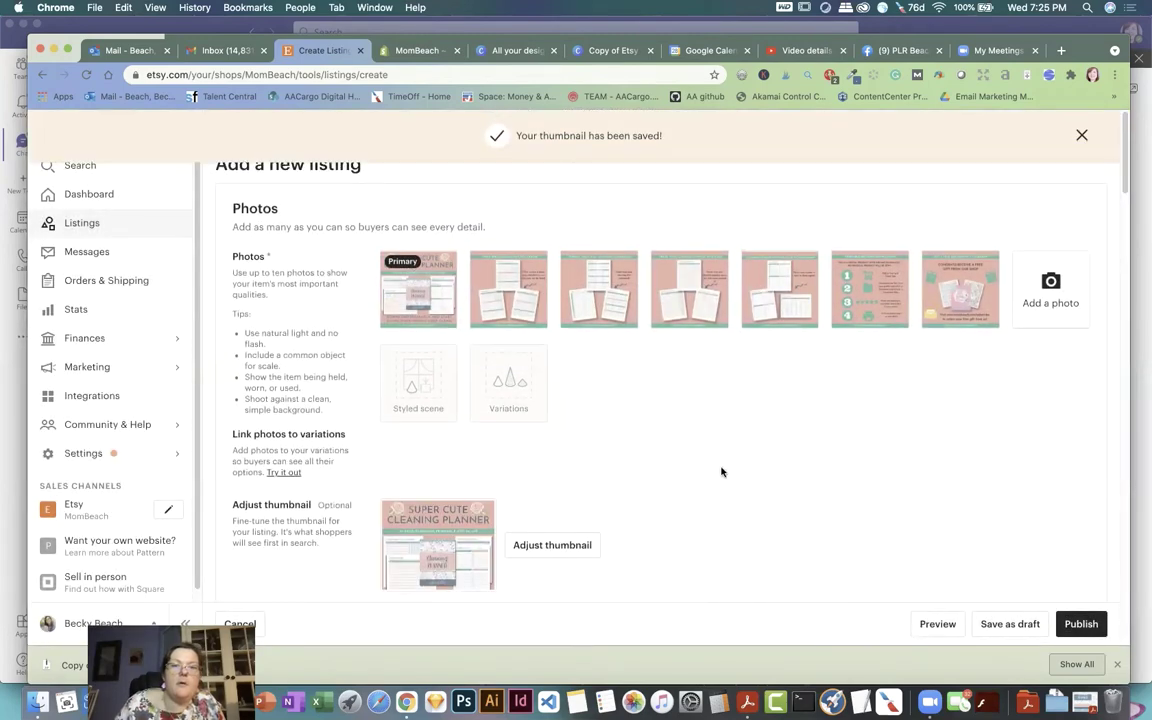
pyautogui.scroll(-5, 722, 470)
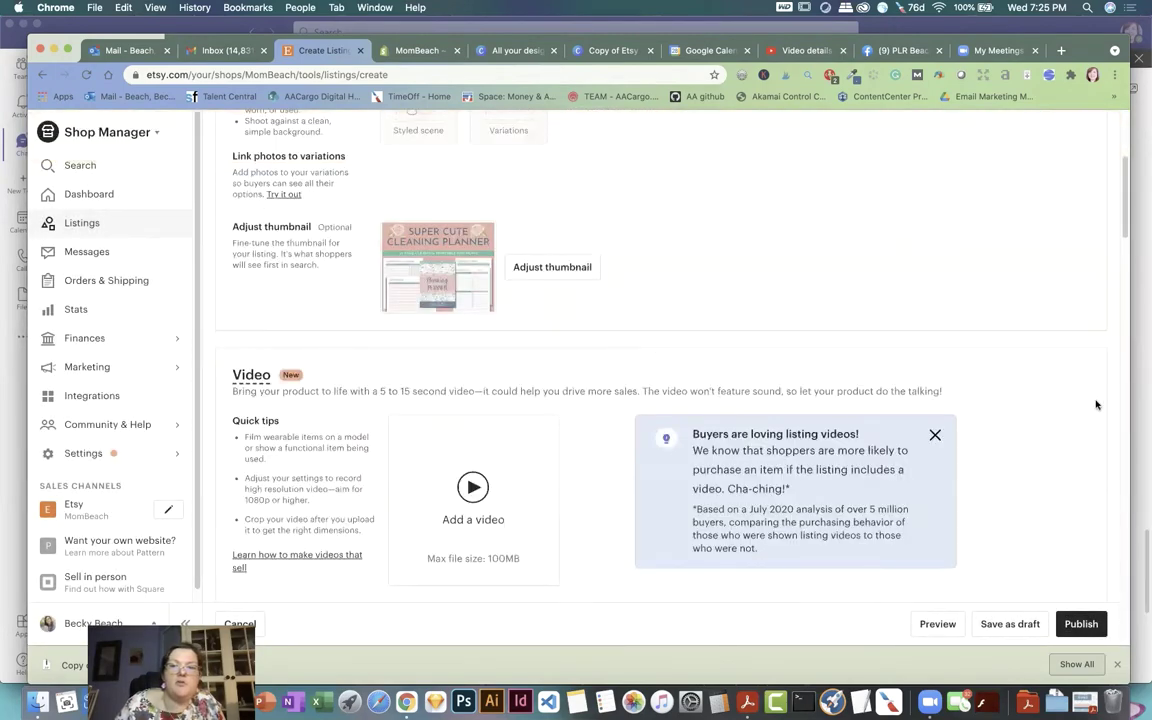
# Step: Enter the title 'Super Cute Cleaning Planner - 49 Page Printable - 8.5 x 11 - Letter -'
pyautogui.scroll(-3, 779, 330)
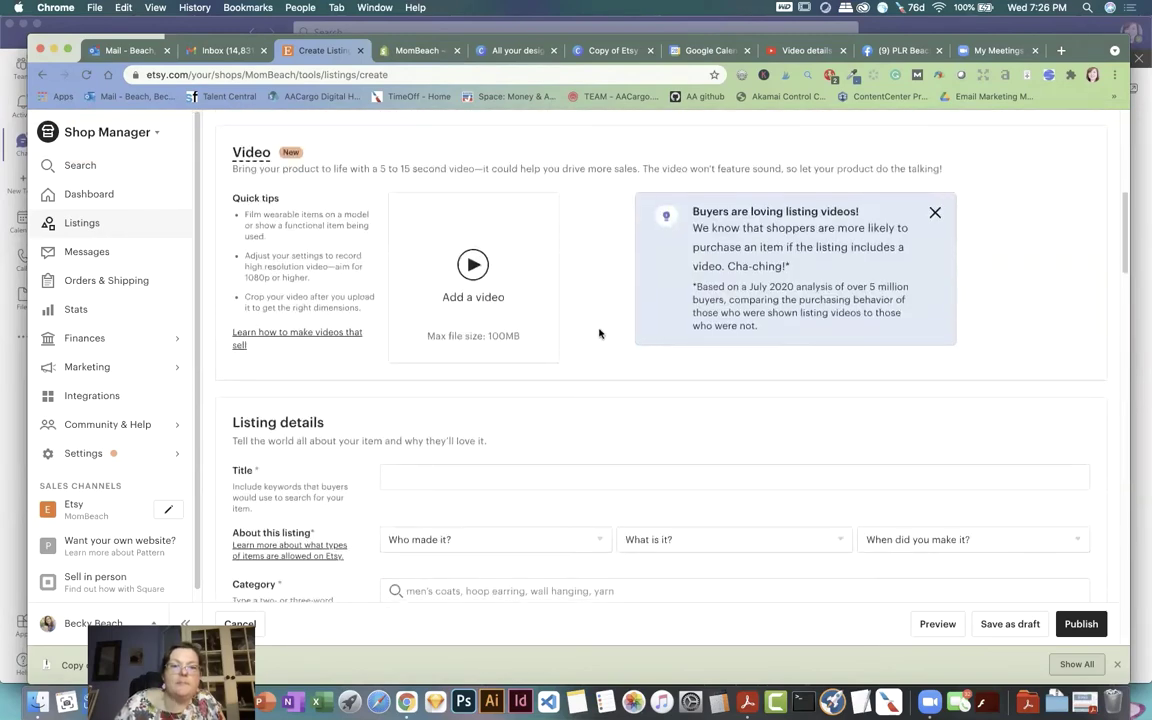
pyautogui.scroll(-1, 547, 373)
pyautogui.click(466, 435)
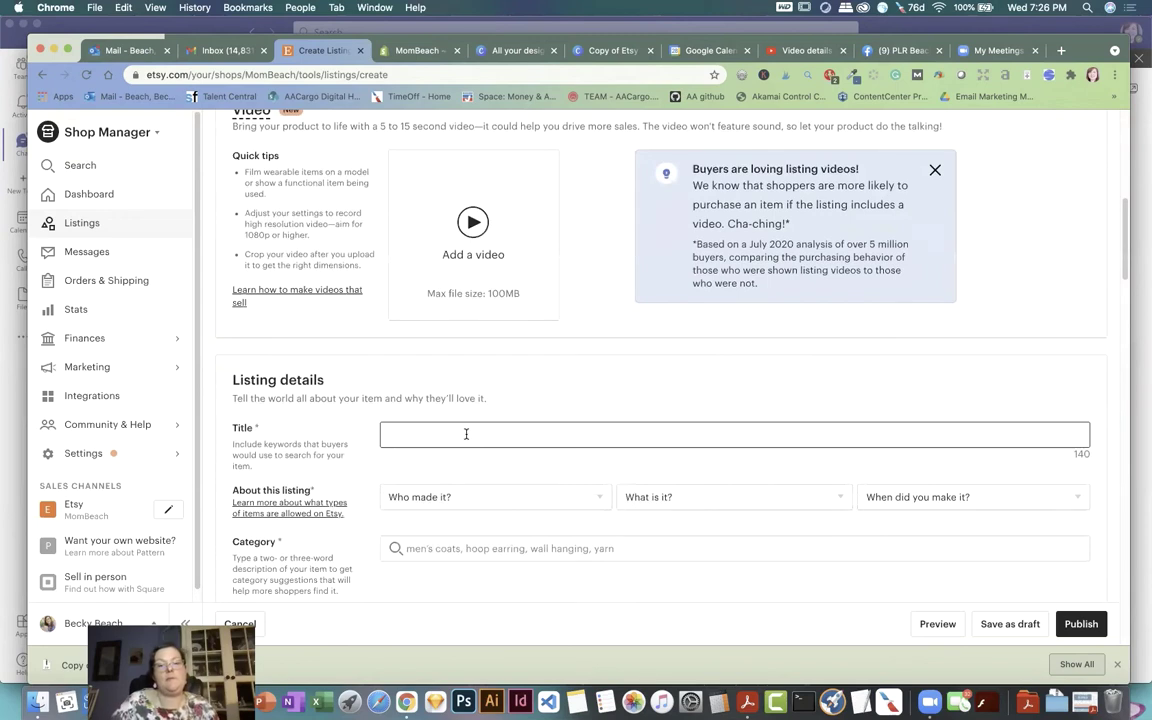
pyautogui.write('Su')
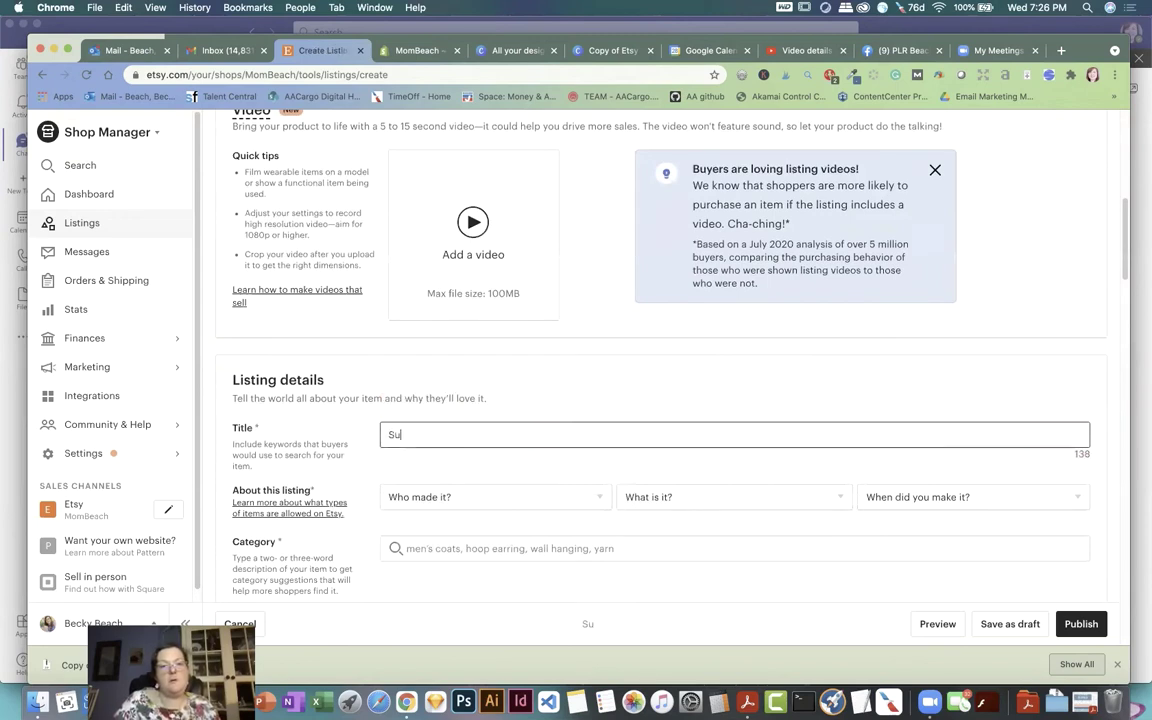
pyautogui.write('per Cute Cleaning ')
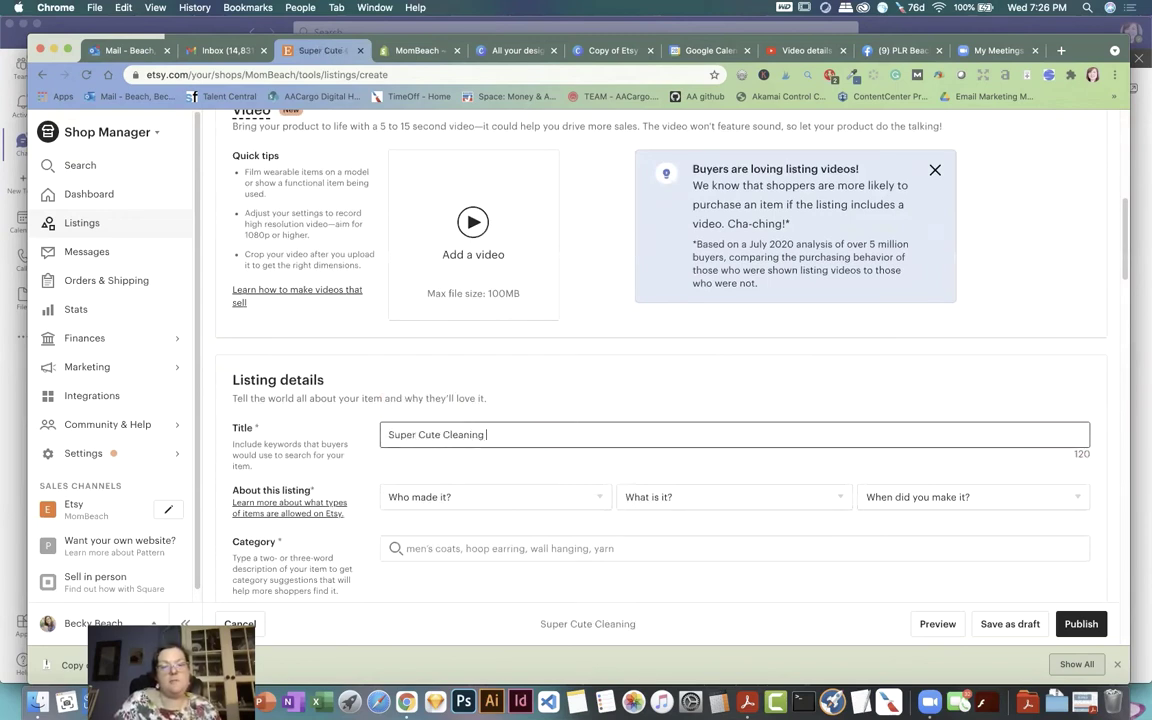
pyautogui.write('Planner - ')
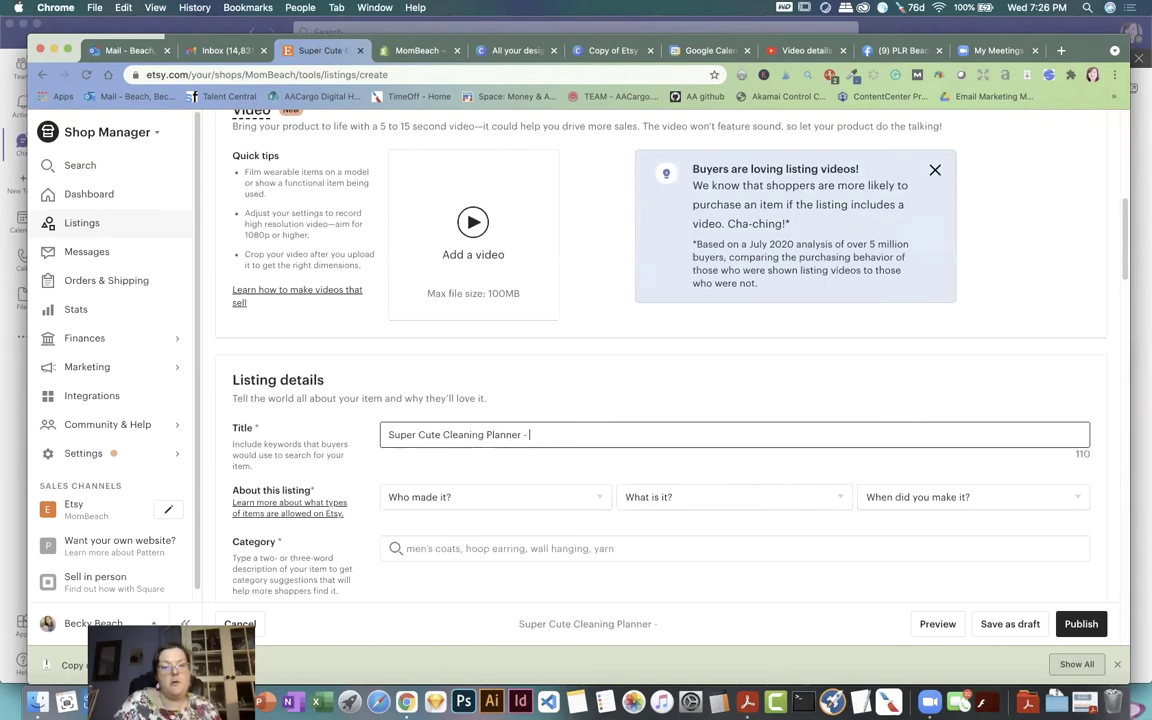
pyautogui.write('49 Page Printable')
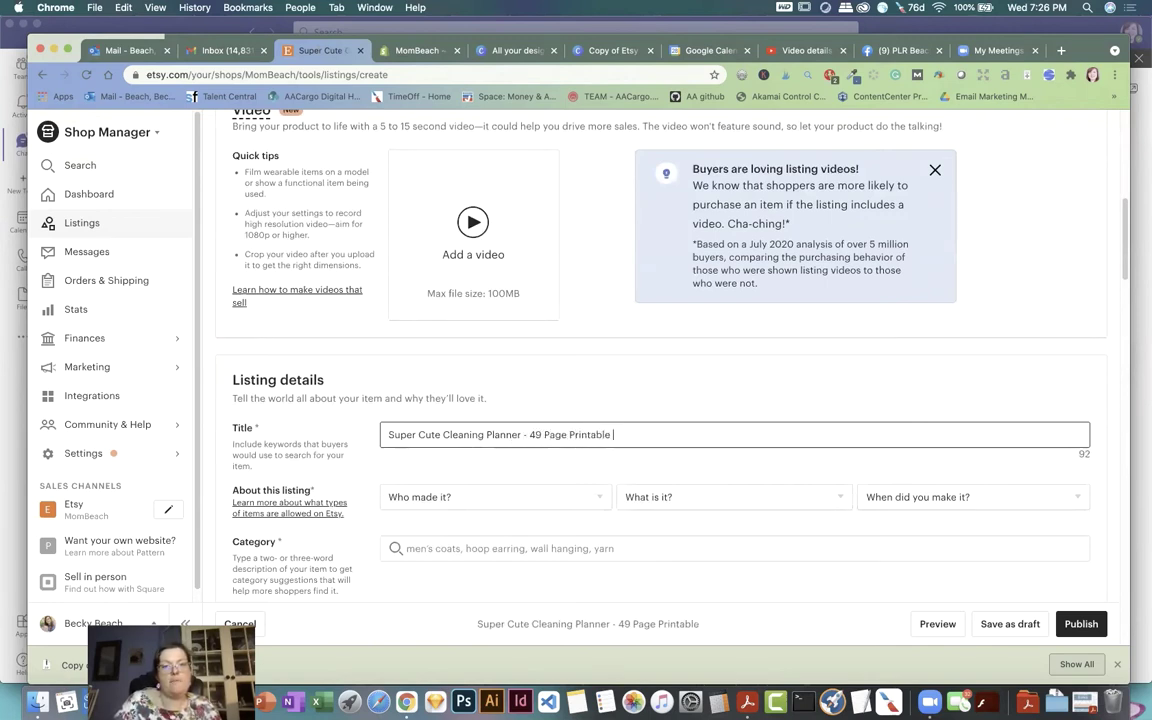
pyautogui.write(' - 8.')
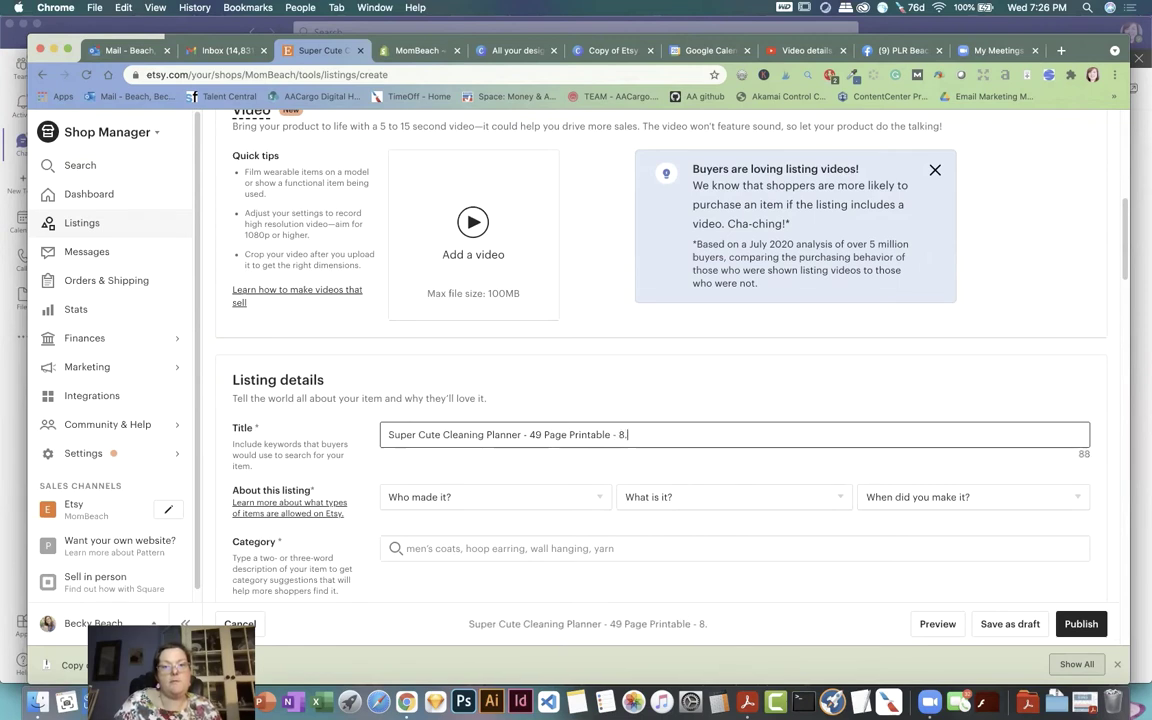
pyautogui.write('5 x 11 -')
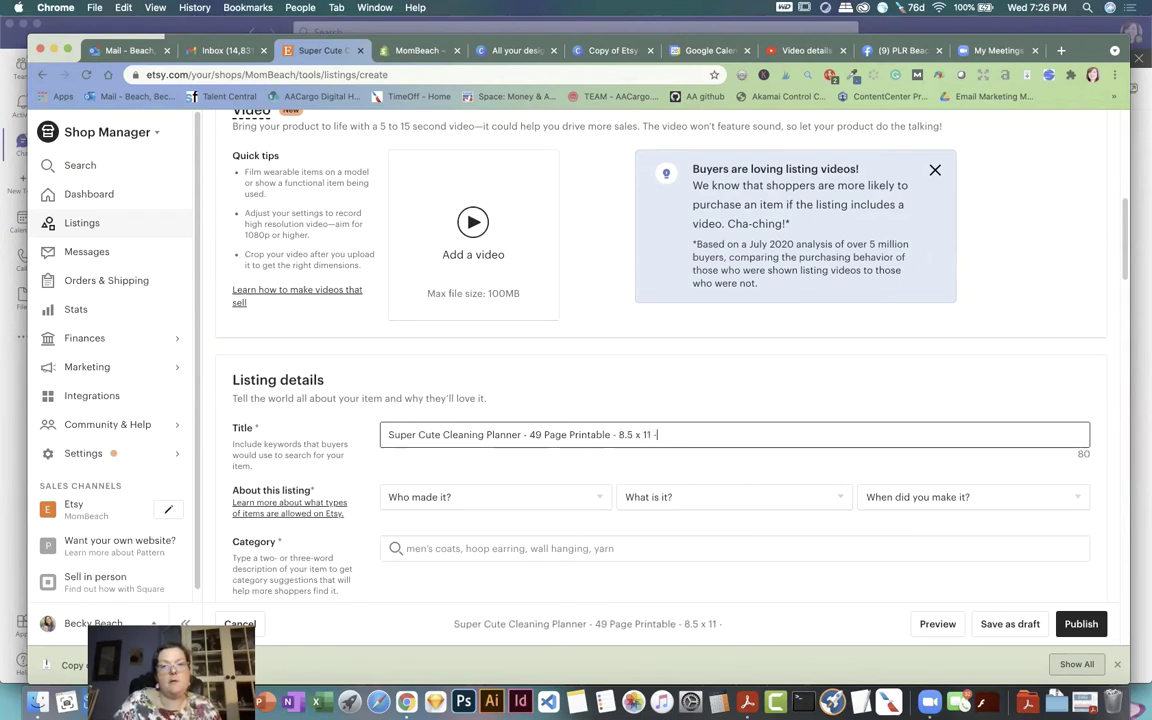
pyautogui.write(' Letter ')
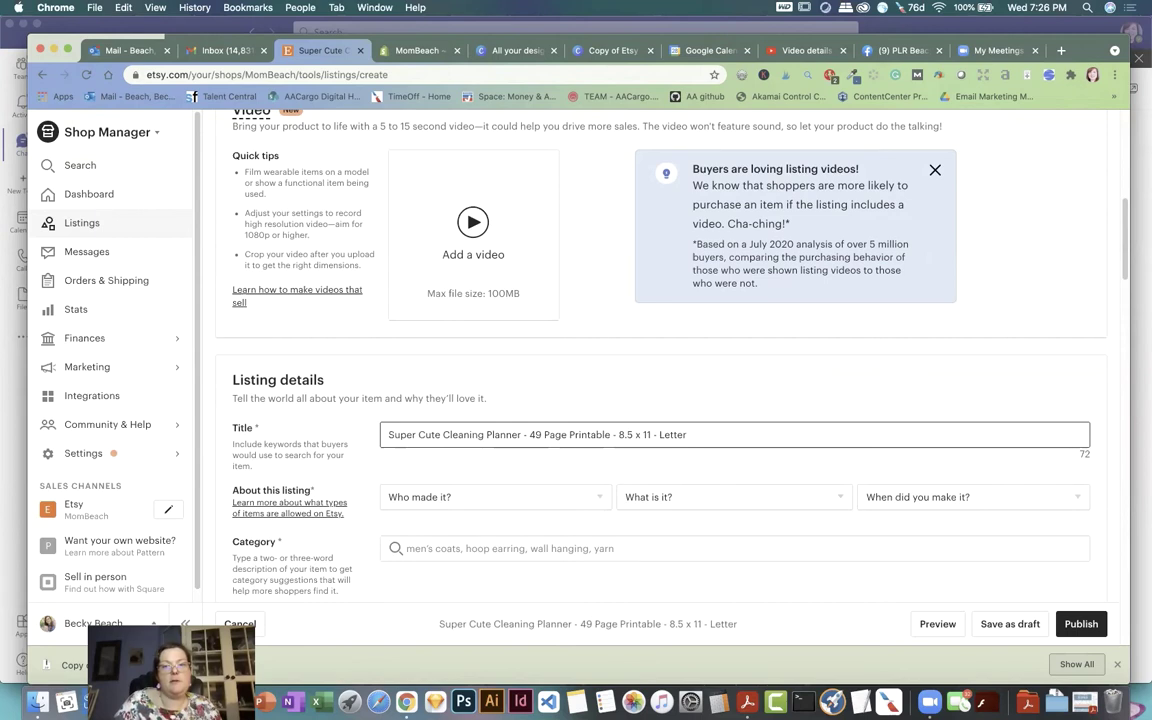
pyautogui.write('-')
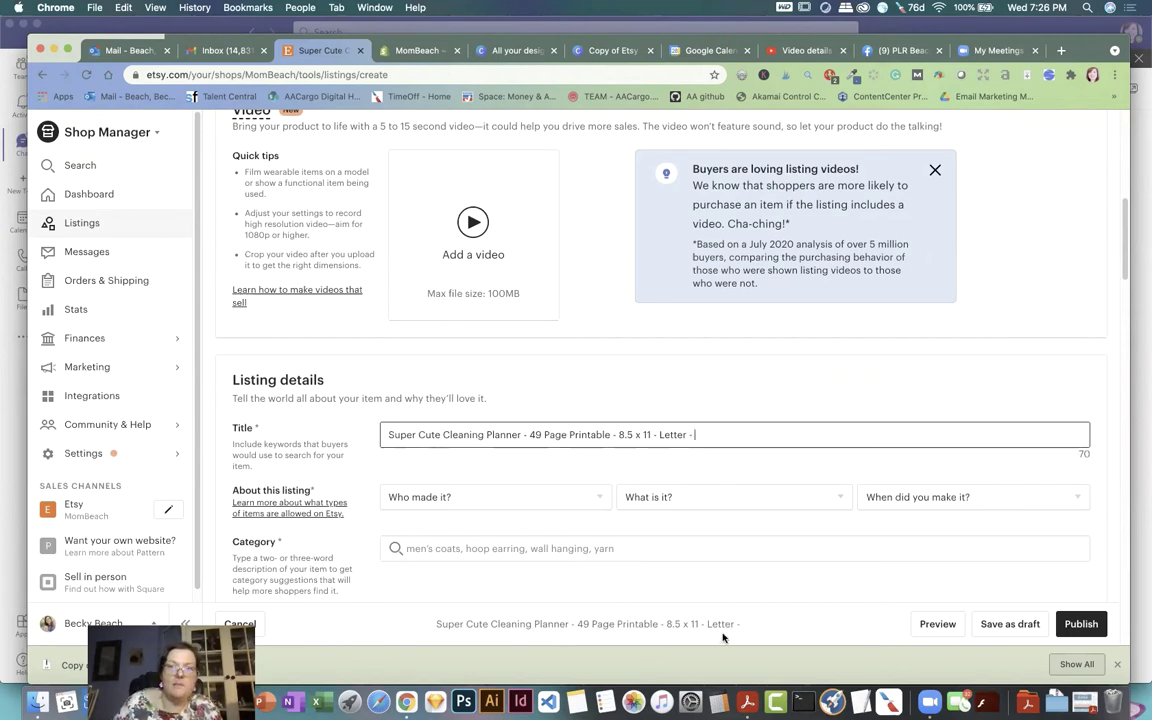
pyautogui.click(1064, 51)
# Step: Go to the Sale Samurai website and paste a new address into the address bar
pyautogui.write('lesamurai.io')
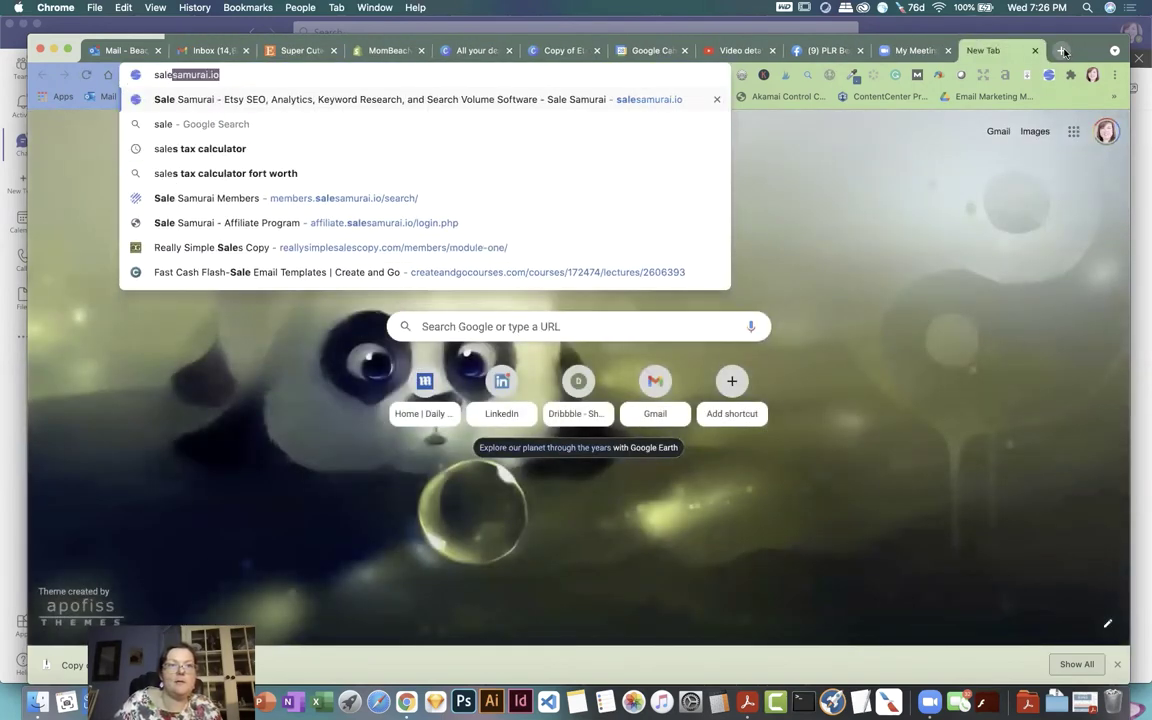
pyautogui.press('Return')
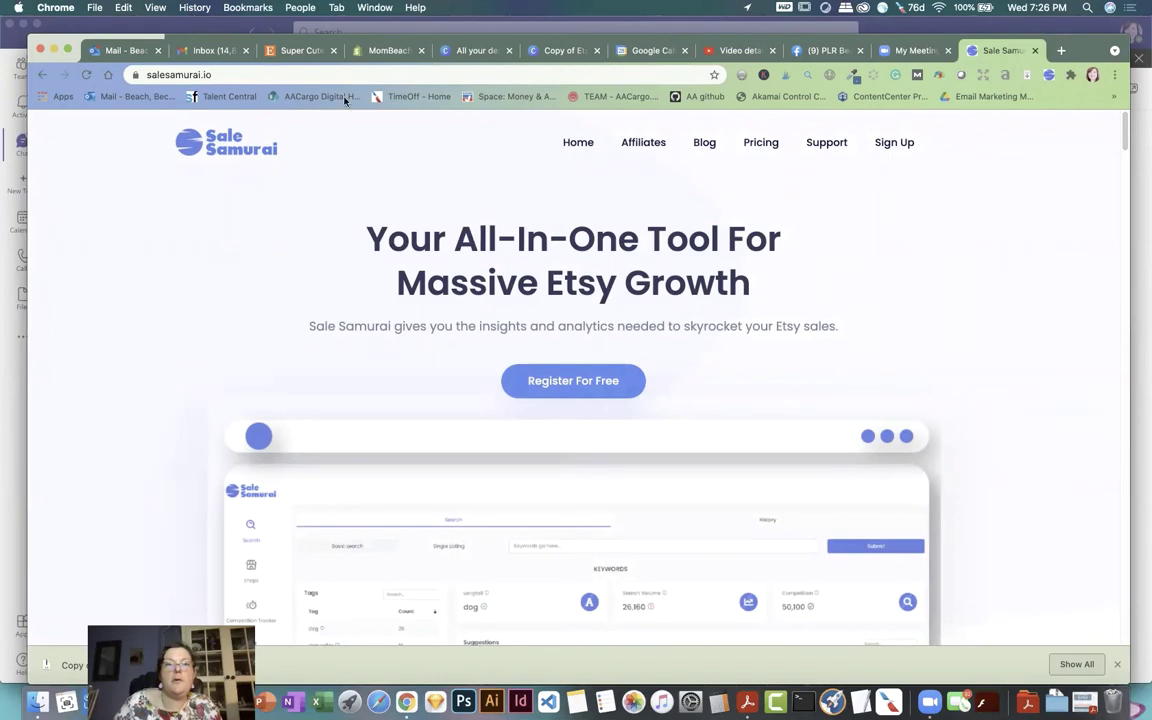
pyautogui.click(256, 75)
pyautogui.click(256, 75)
pyautogui.tripleClick(256, 75)
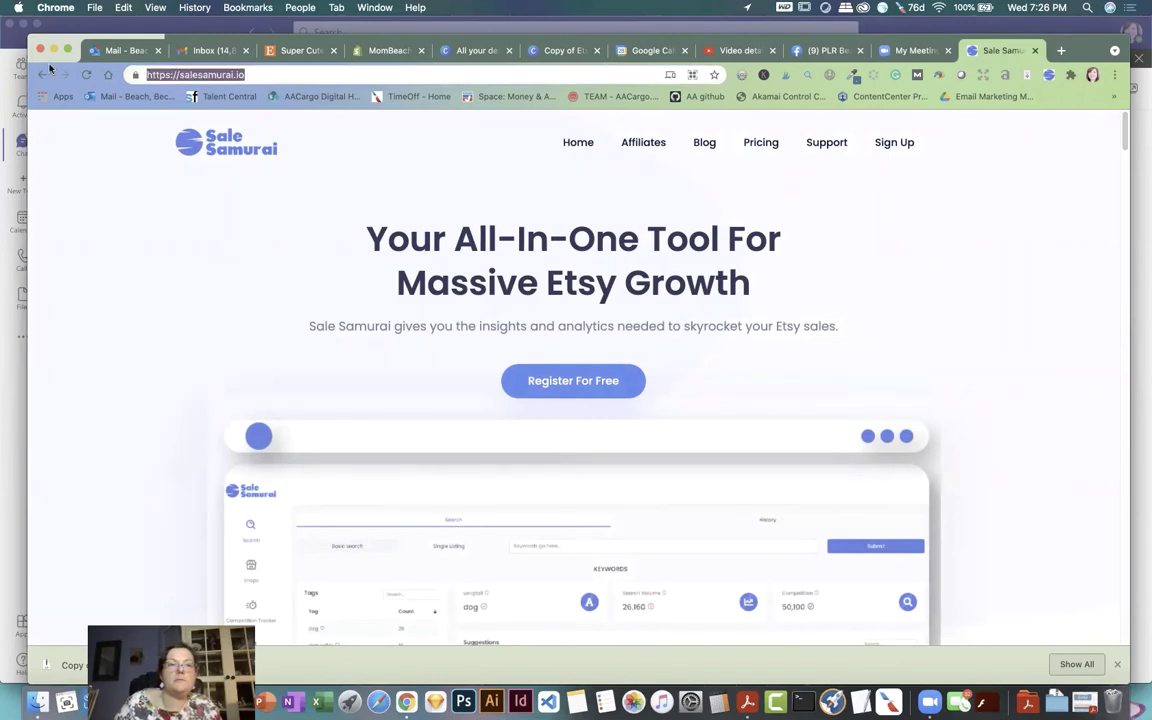
pyautogui.press('super+v')
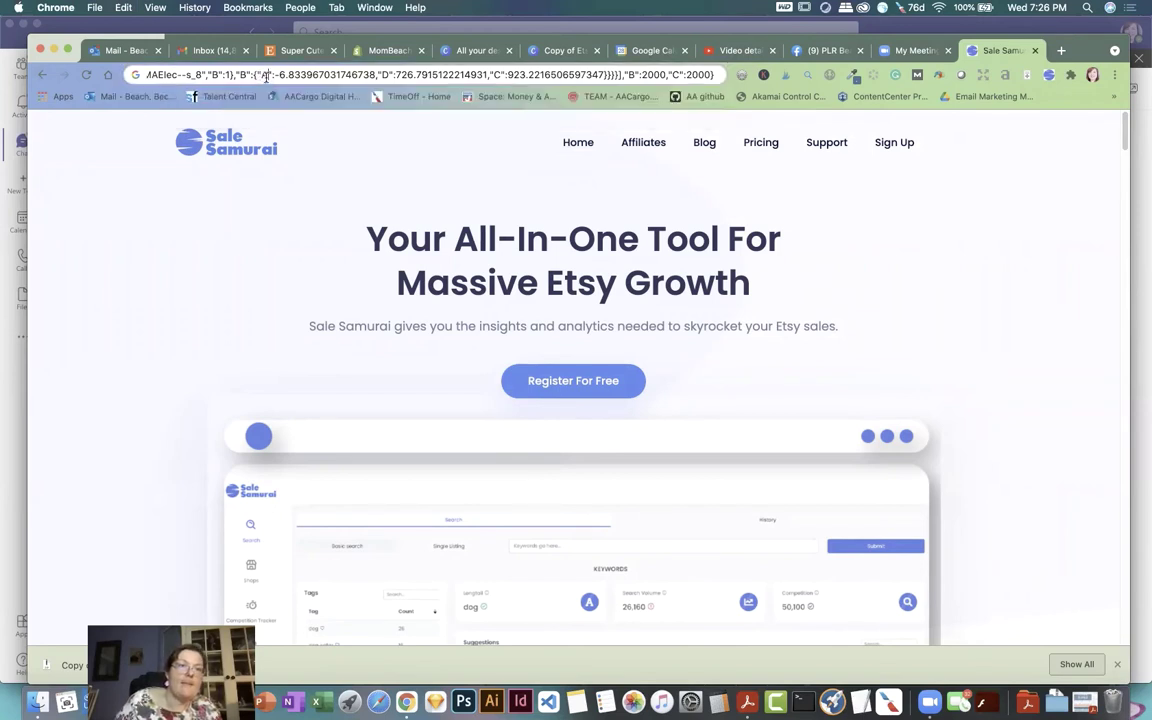
# Step: Replace the pasted text with the members.salesamurai.io search address and log in
pyautogui.tripleClick(252, 72)
pyautogui.press('BackSpace')
pyautogui.write('mem')
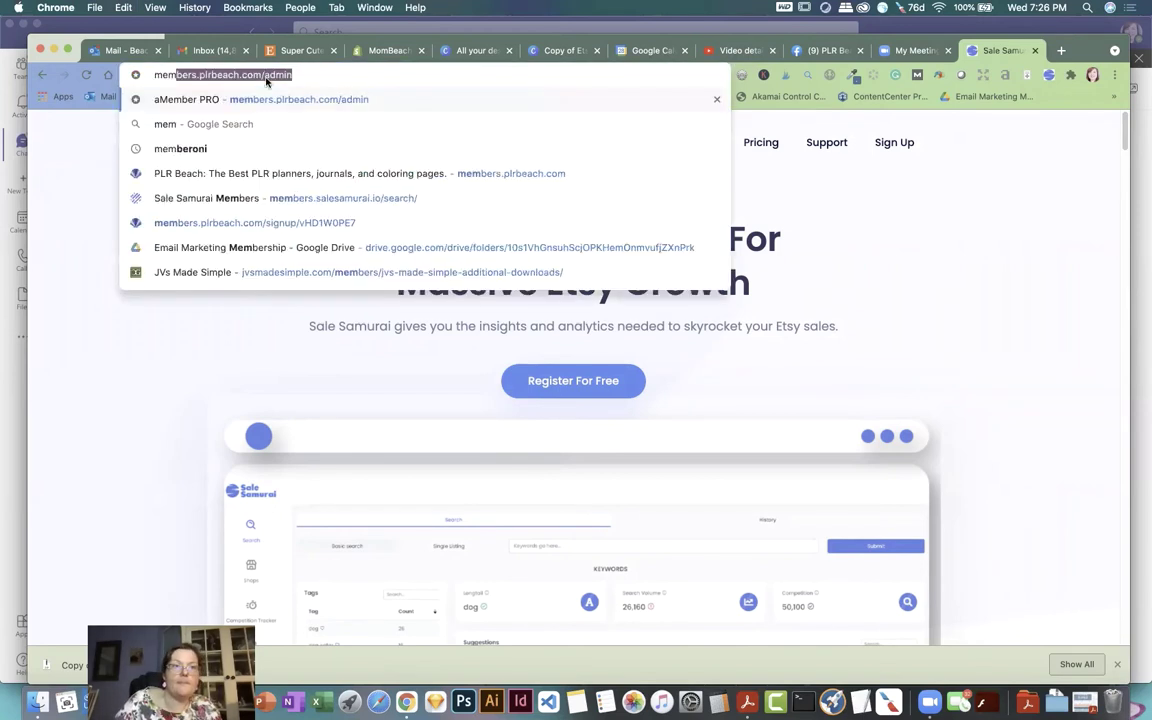
pyautogui.write('bers')
pyautogui.press('BackSpace')
pyautogui.write('bers')
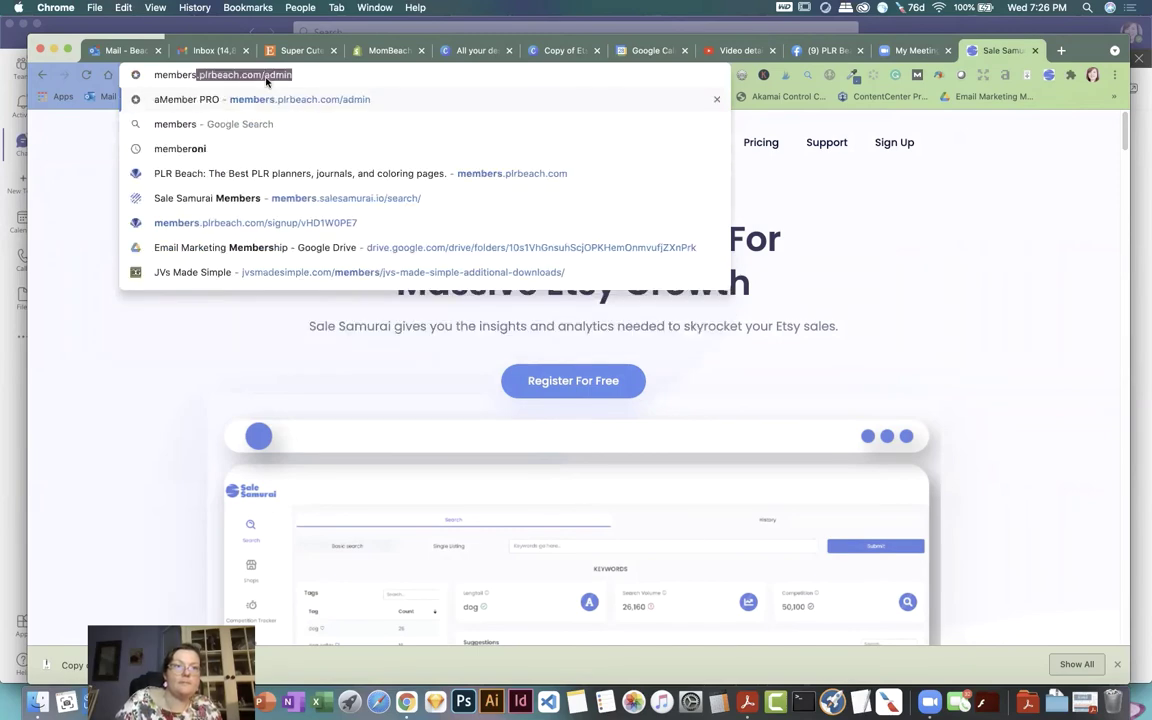
pyautogui.write('.sa')
pyautogui.press('Return')
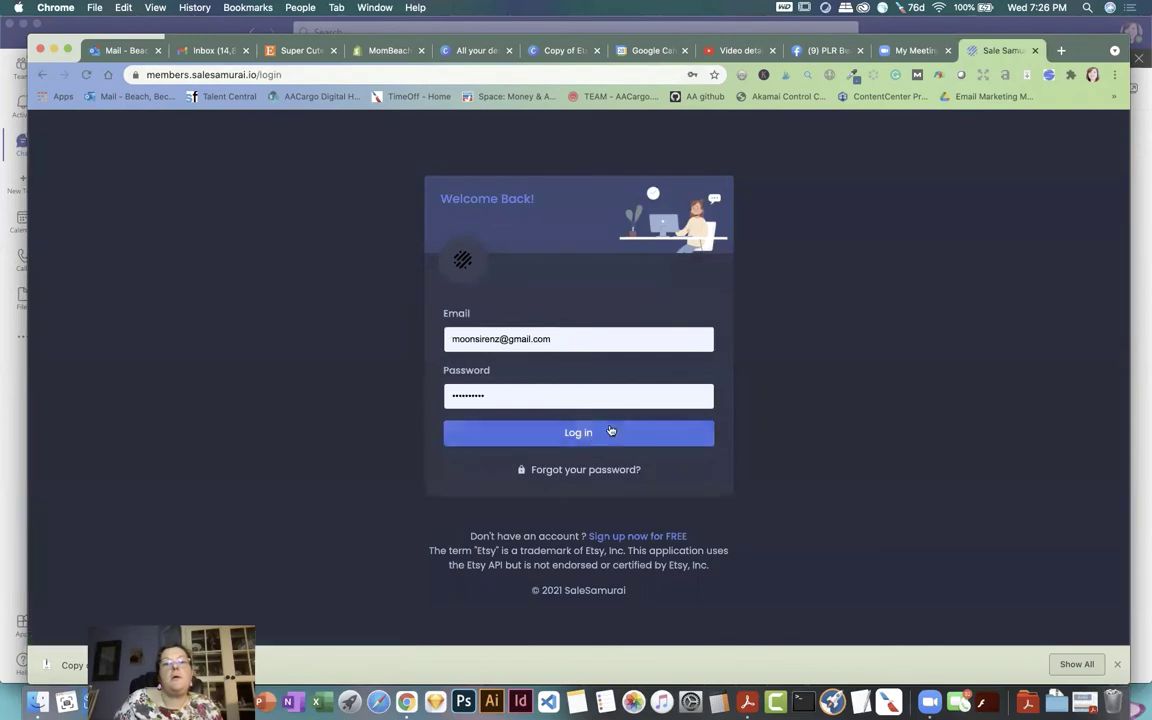
pyautogui.click(588, 434)
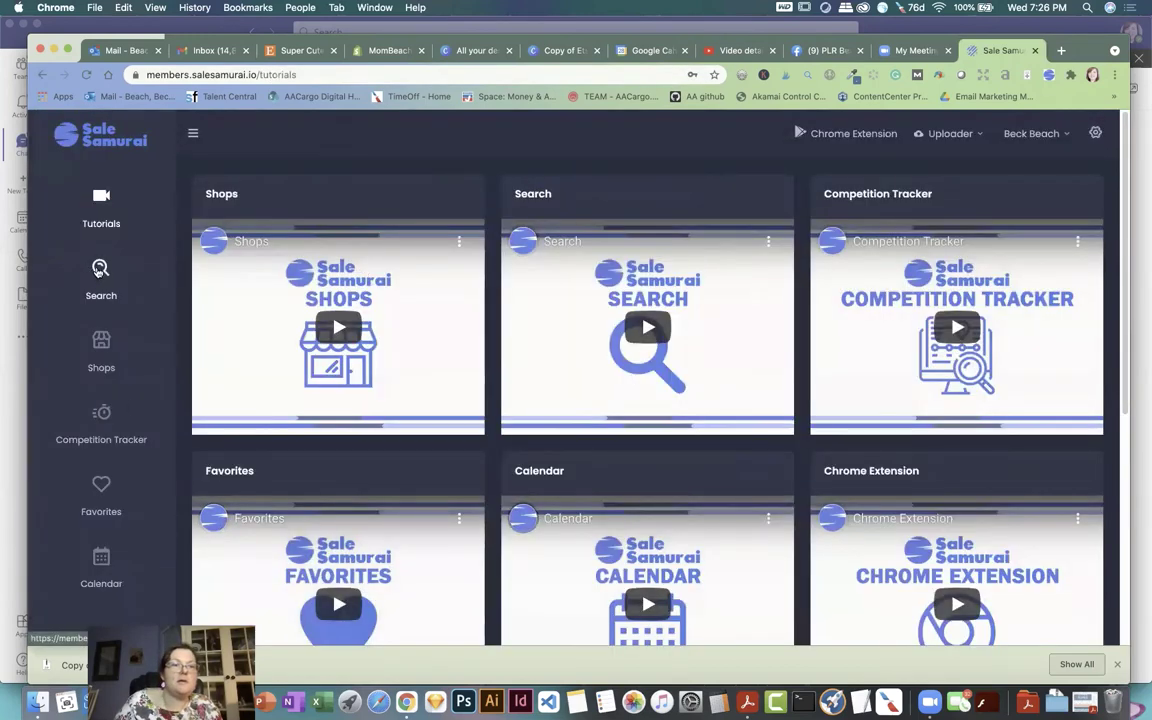
# Step: Search the keyword 'cleaning planner printable' in Sale Samurai's keyword tool
pyautogui.click(100, 277)
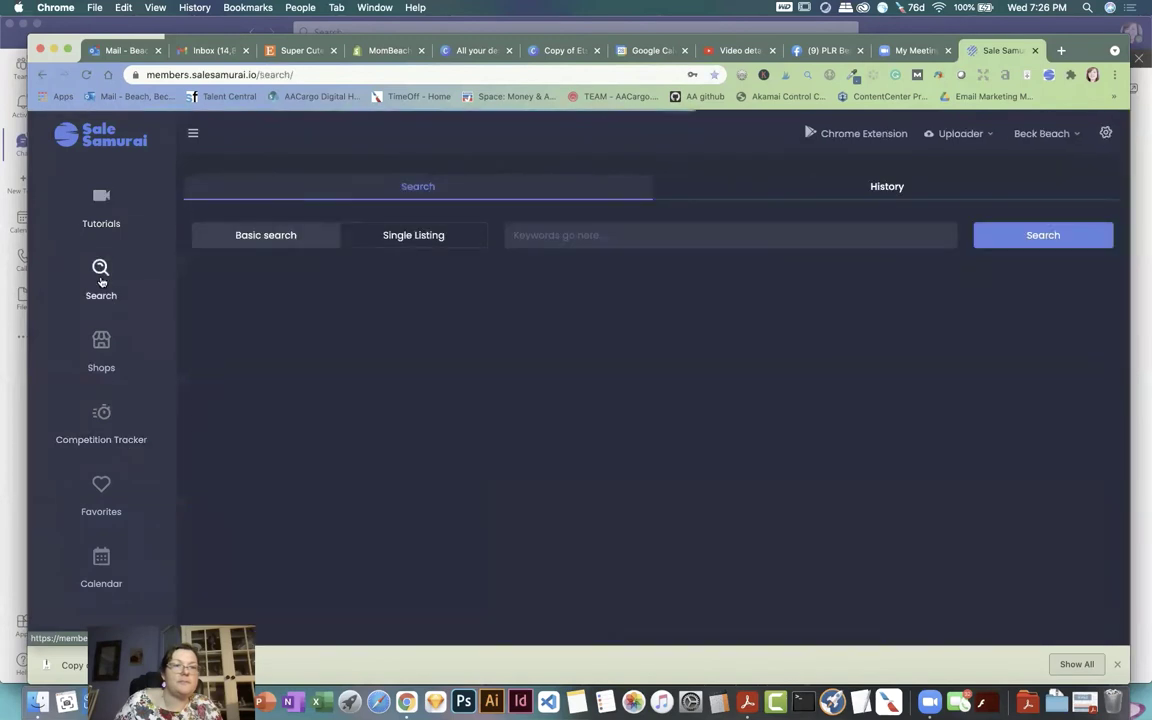
pyautogui.click(571, 237)
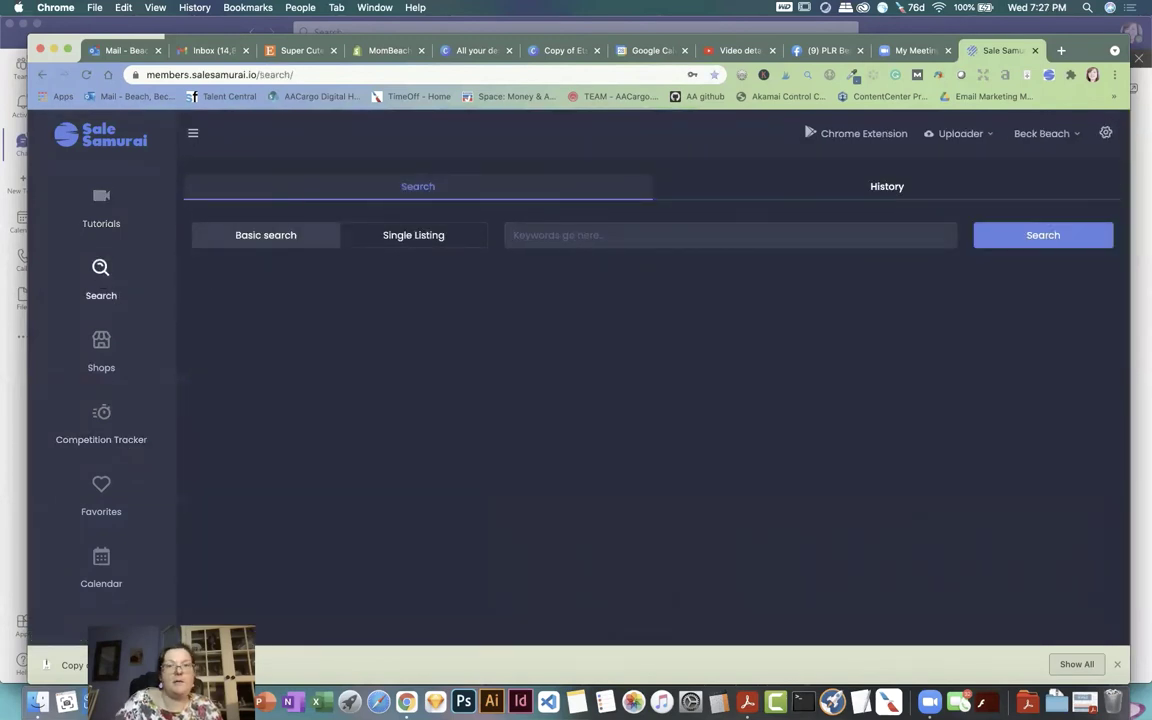
pyautogui.write('cleaning planner')
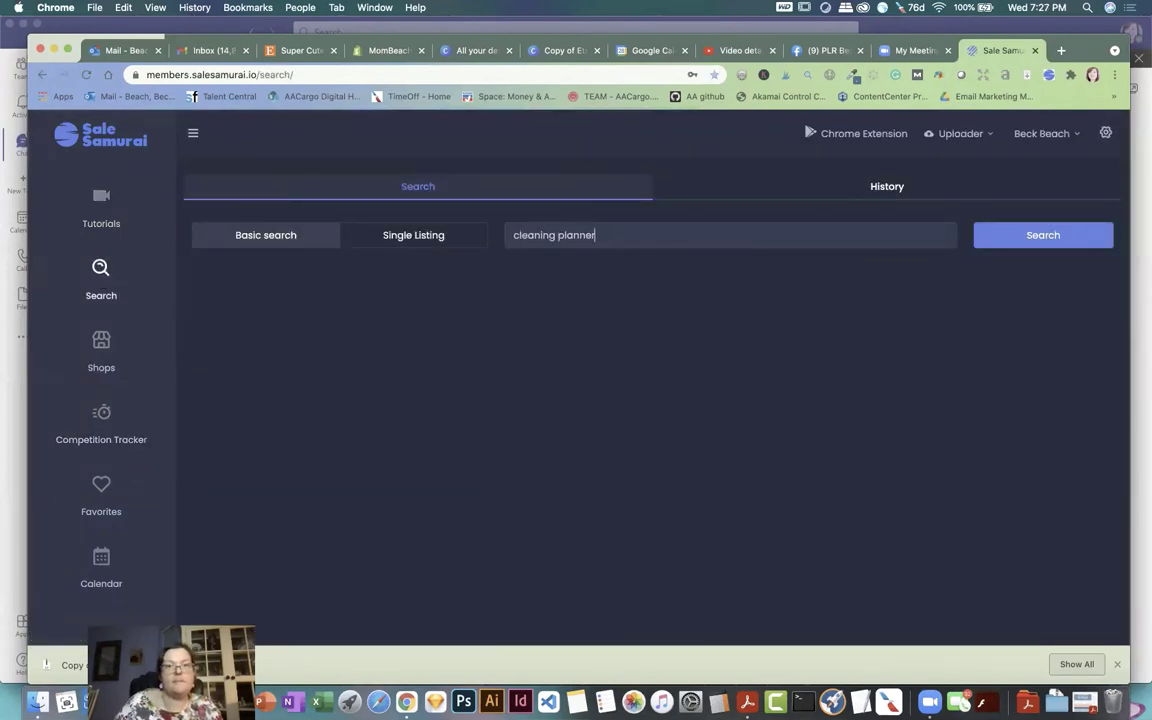
pyautogui.write(' printable')
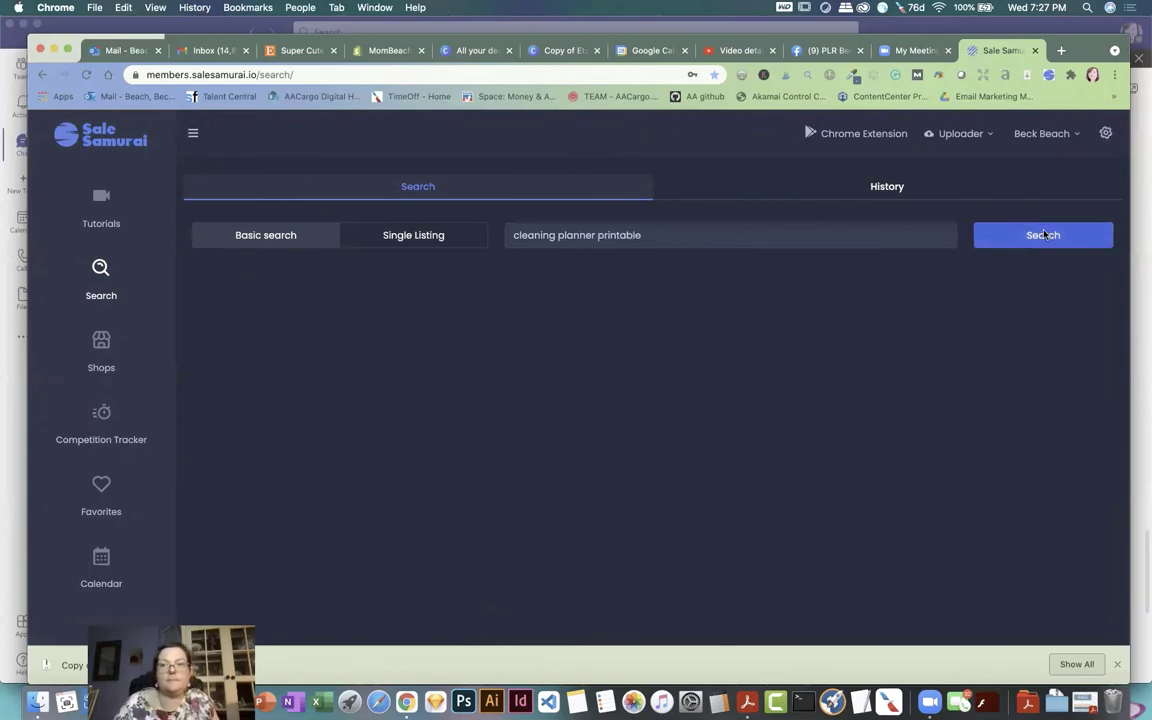
pyautogui.click(1039, 237)
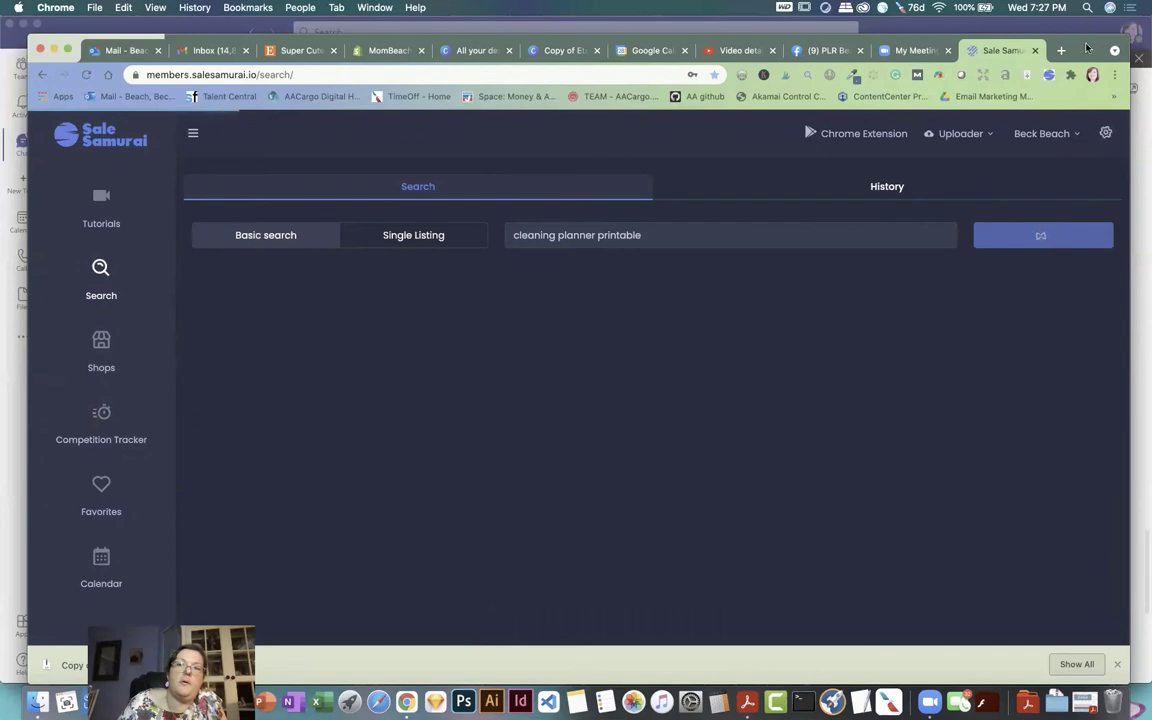
# Step: Review the tags and suggestions: search volume 24, competition 4,592
pyautogui.moveTo(1086, 47); pyautogui.dragTo(1092, 45)
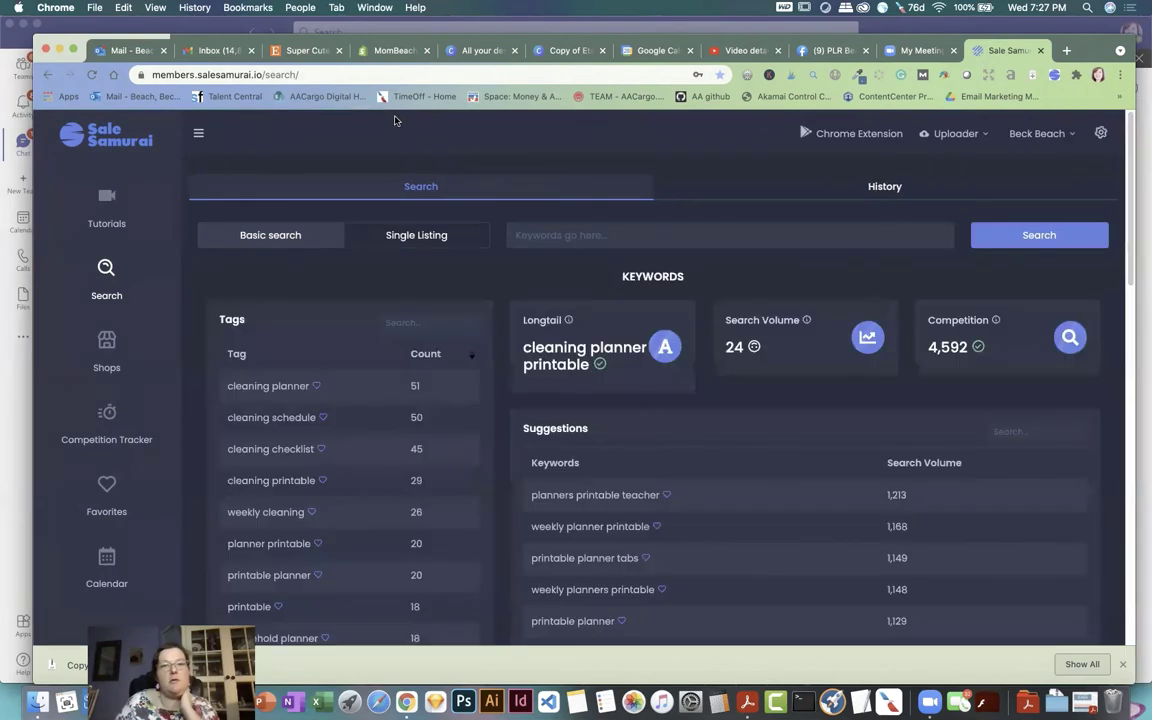
pyautogui.scroll(-3, 702, 260)
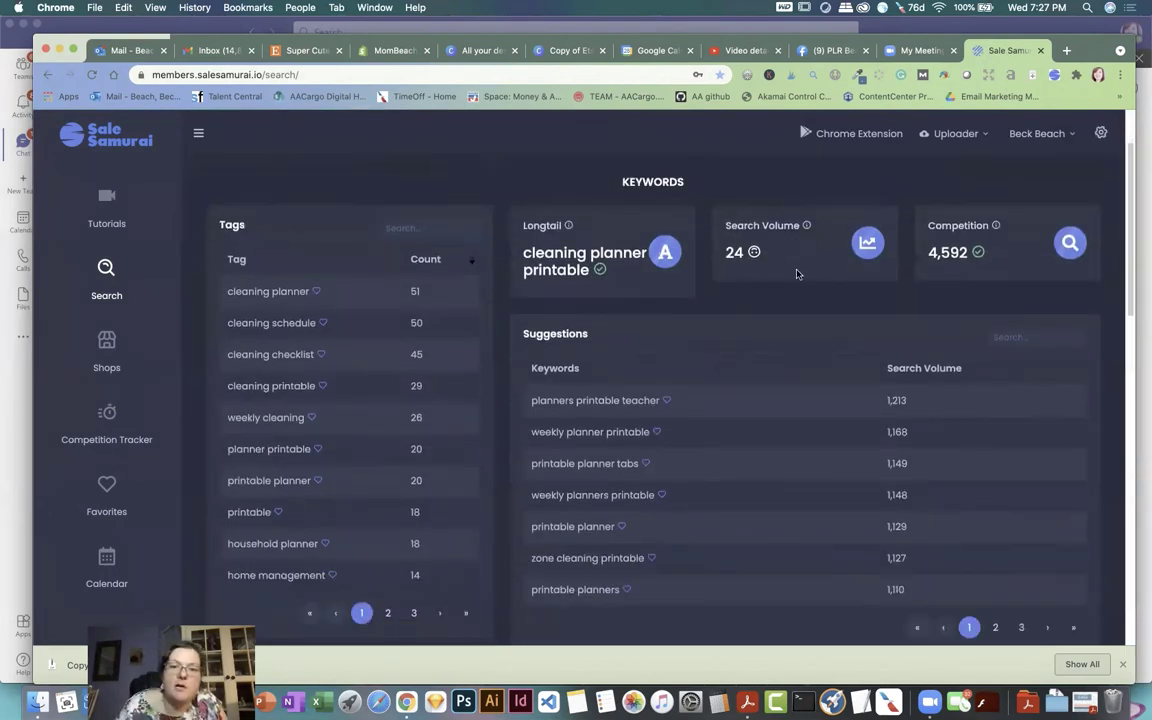
pyautogui.scroll(-1, 773, 291)
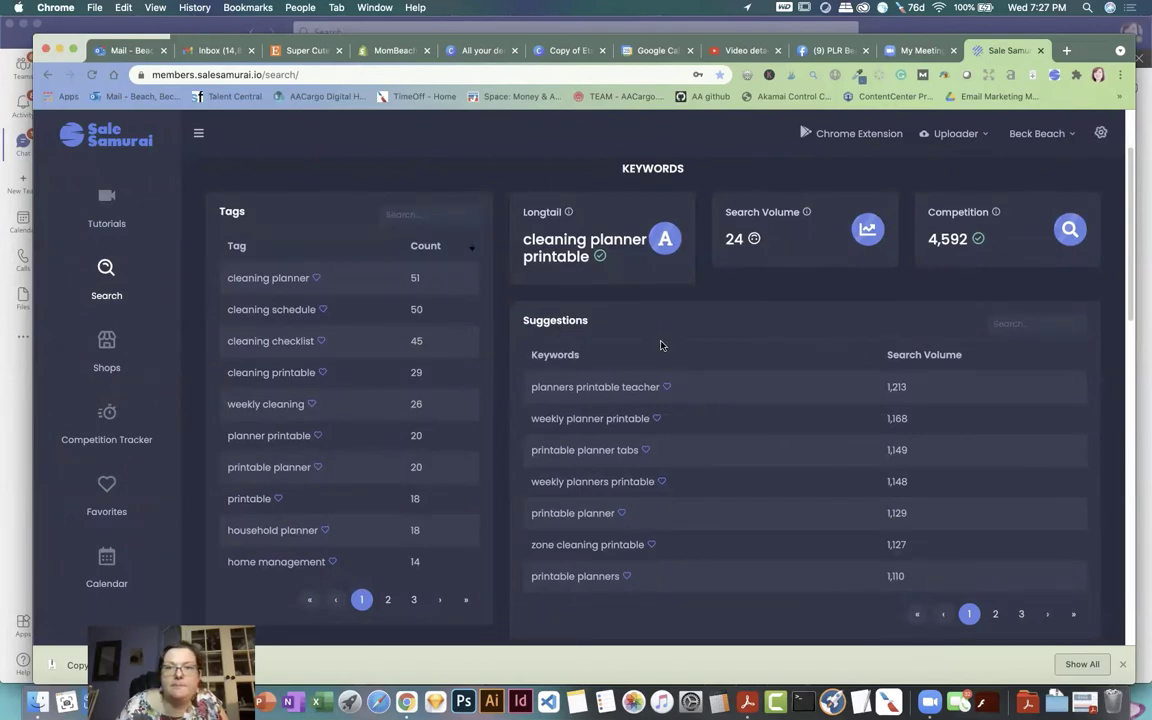
pyautogui.scroll(-1, 660, 345)
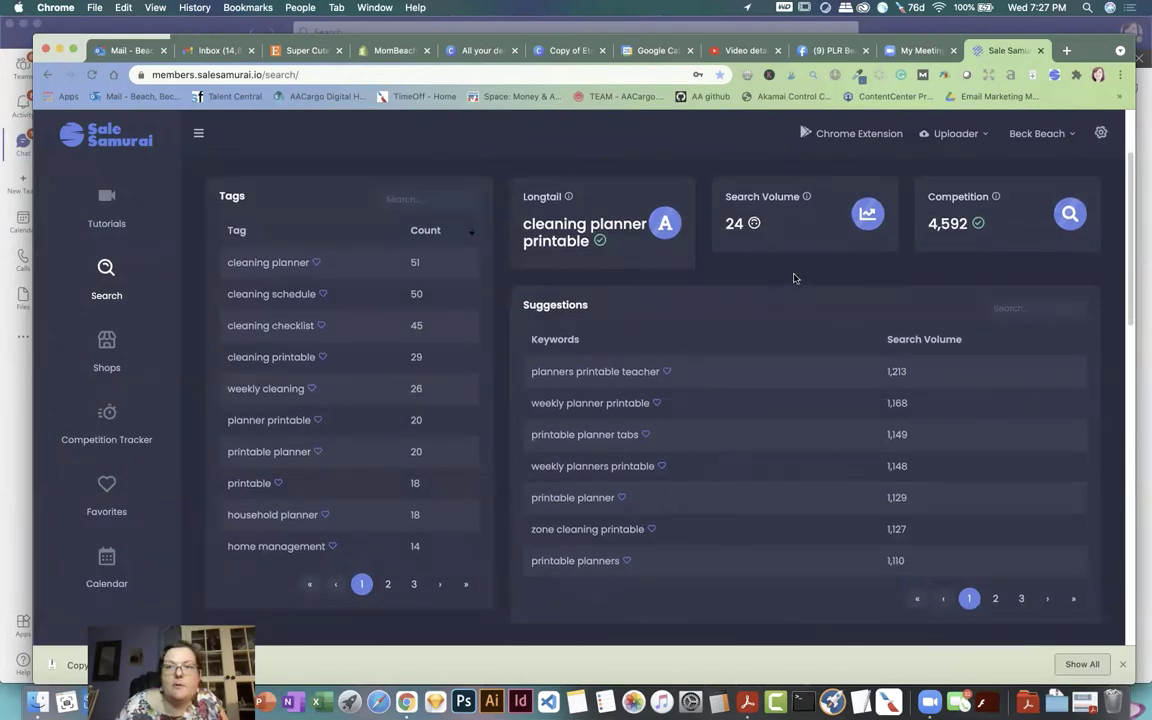
pyautogui.scroll(-1, 700, 310)
pyautogui.scroll(-4, 669, 319)
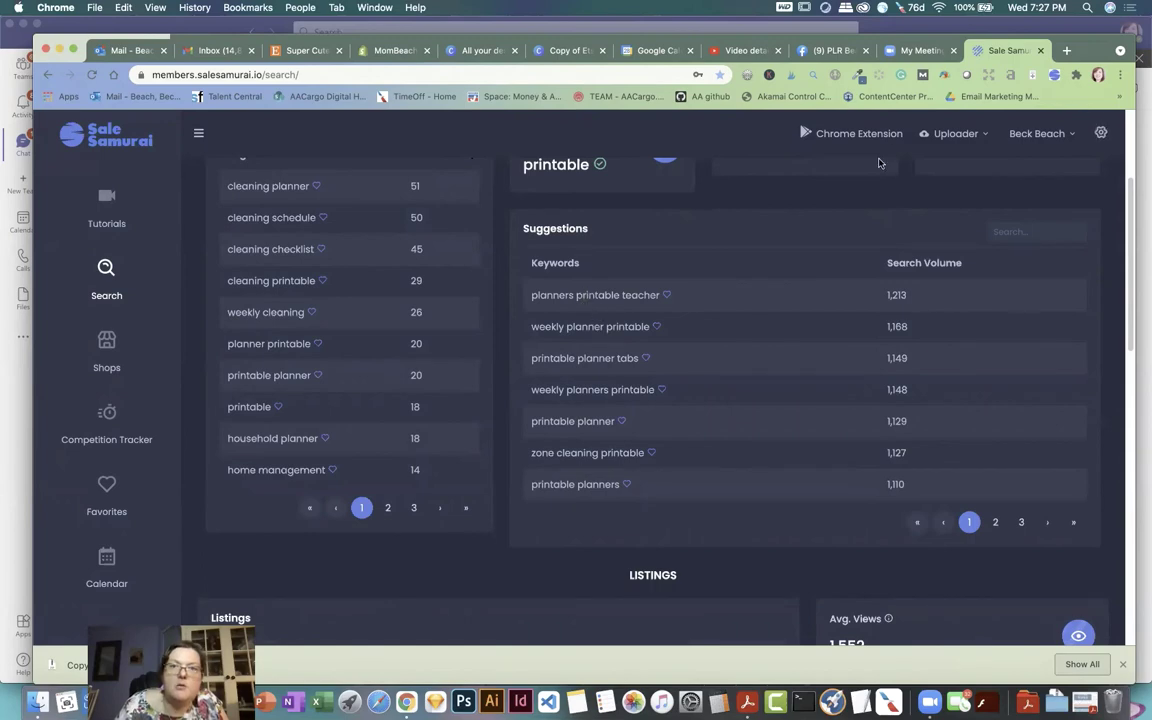
pyautogui.click(297, 55)
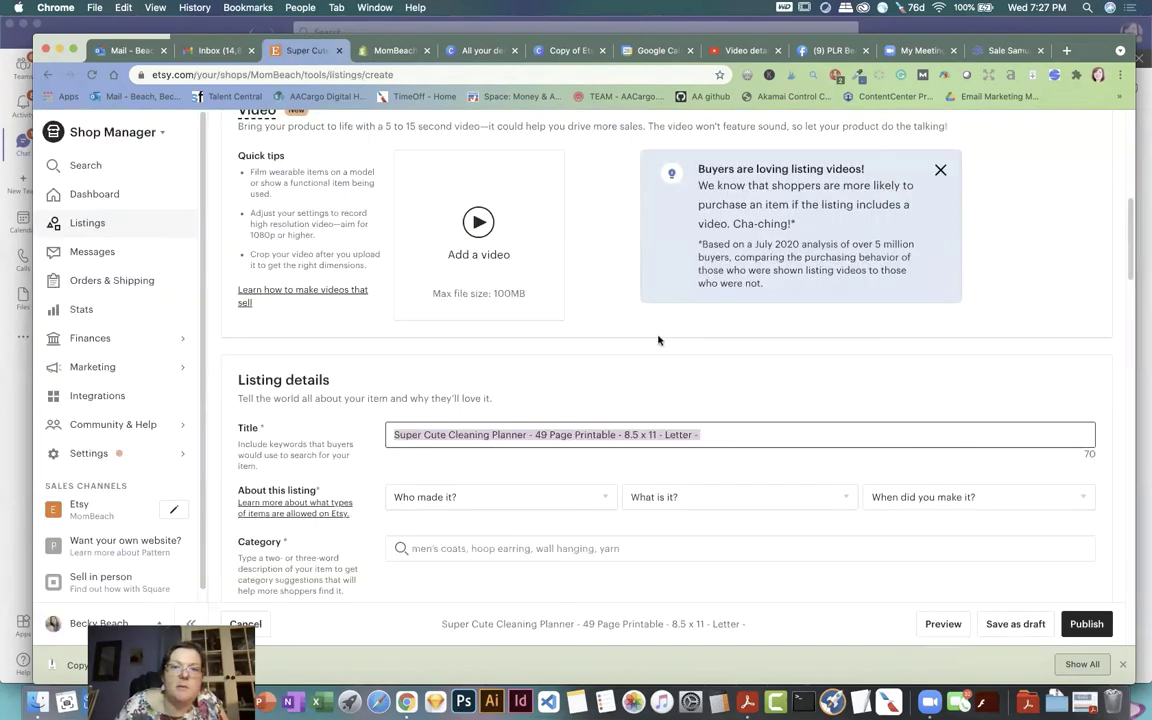
# Step: Append 'Weekly Cleaning - Seasonal Cleaning' to the Etsy title, then return to Sale Samurai
pyautogui.click(724, 433)
pyautogui.write('Weekly -')
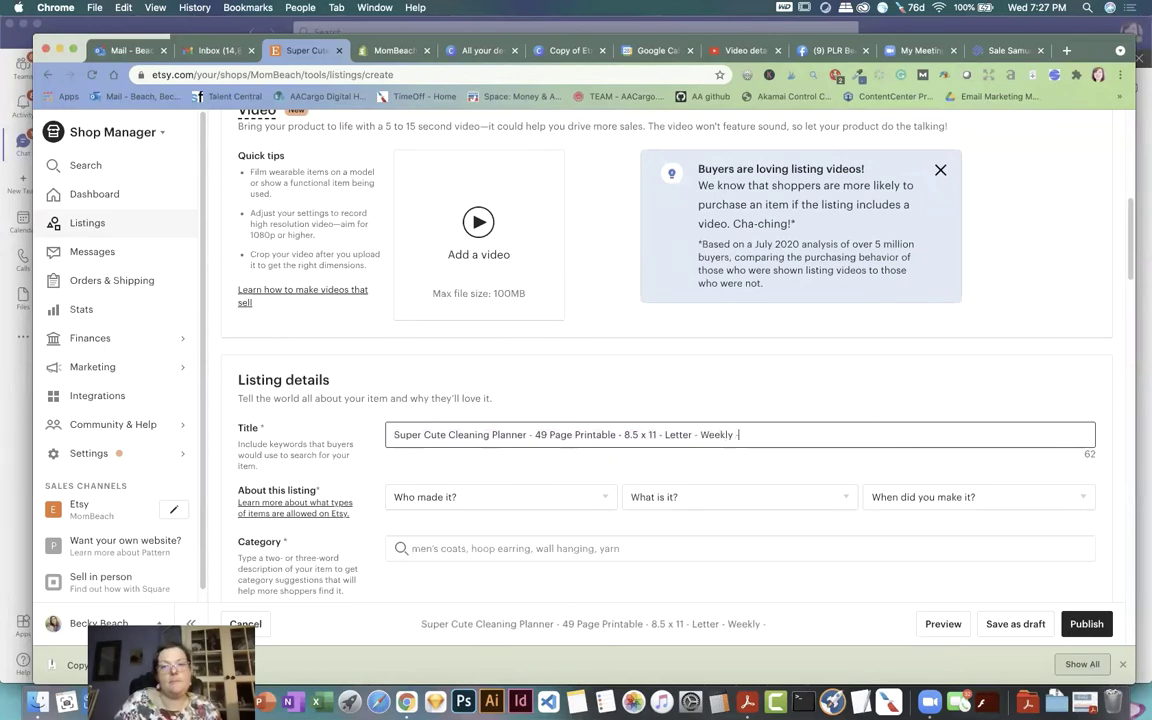
pyautogui.press('BackSpace')
pyautogui.press('BackSpace')
pyautogui.write('Cle')
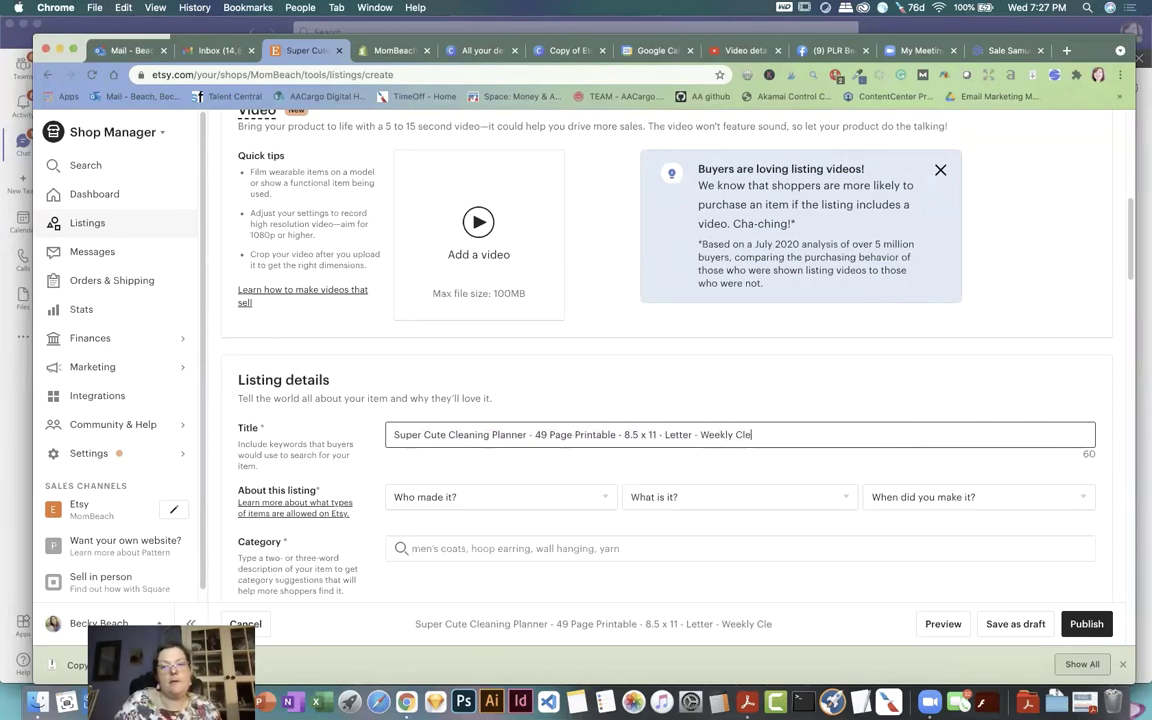
pyautogui.write('aning - Seasona')
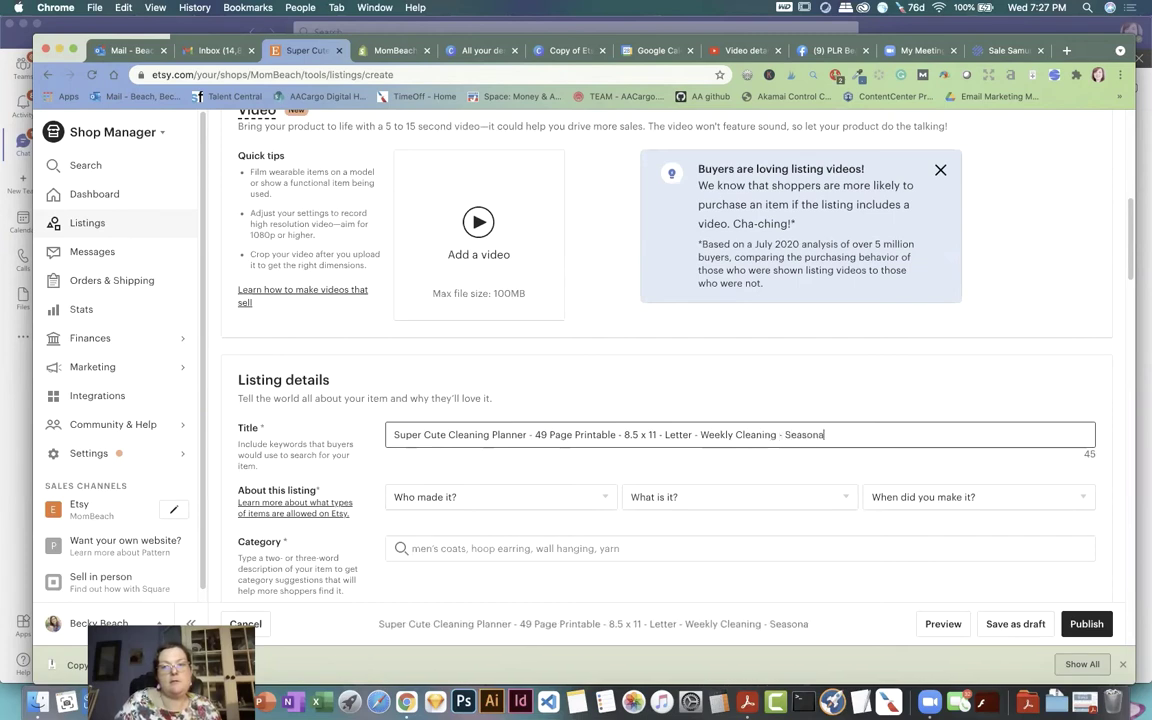
pyautogui.write('l Cleaning')
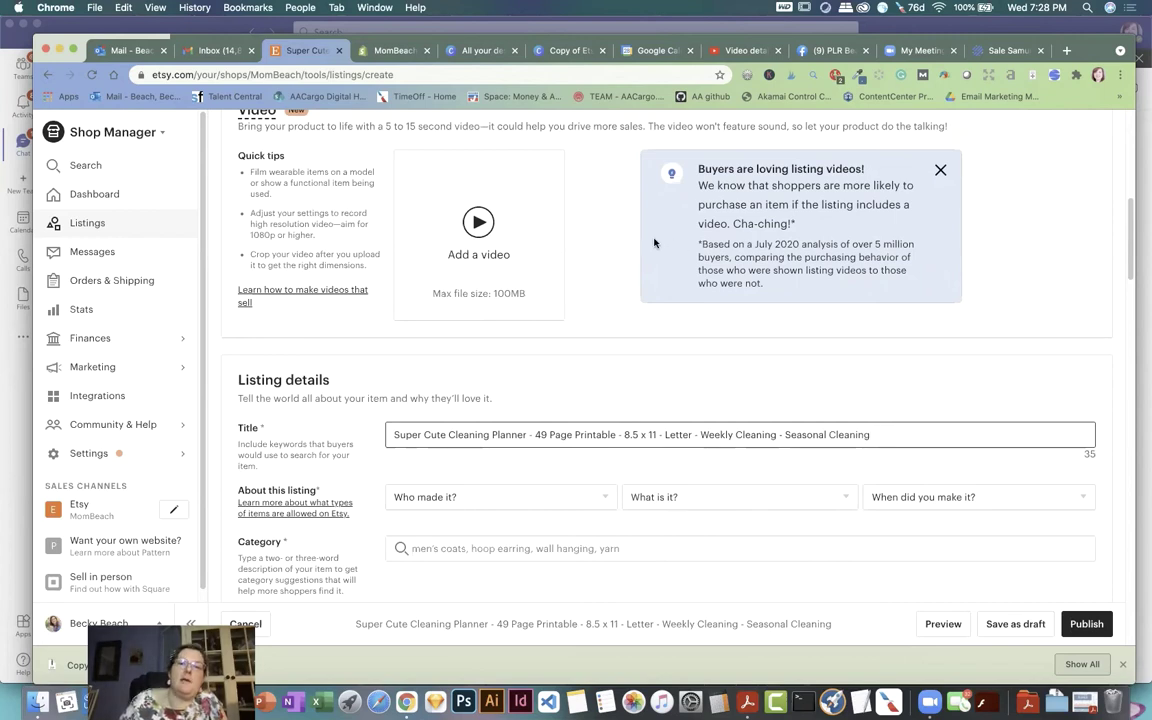
pyautogui.scroll(-1, 627, 233)
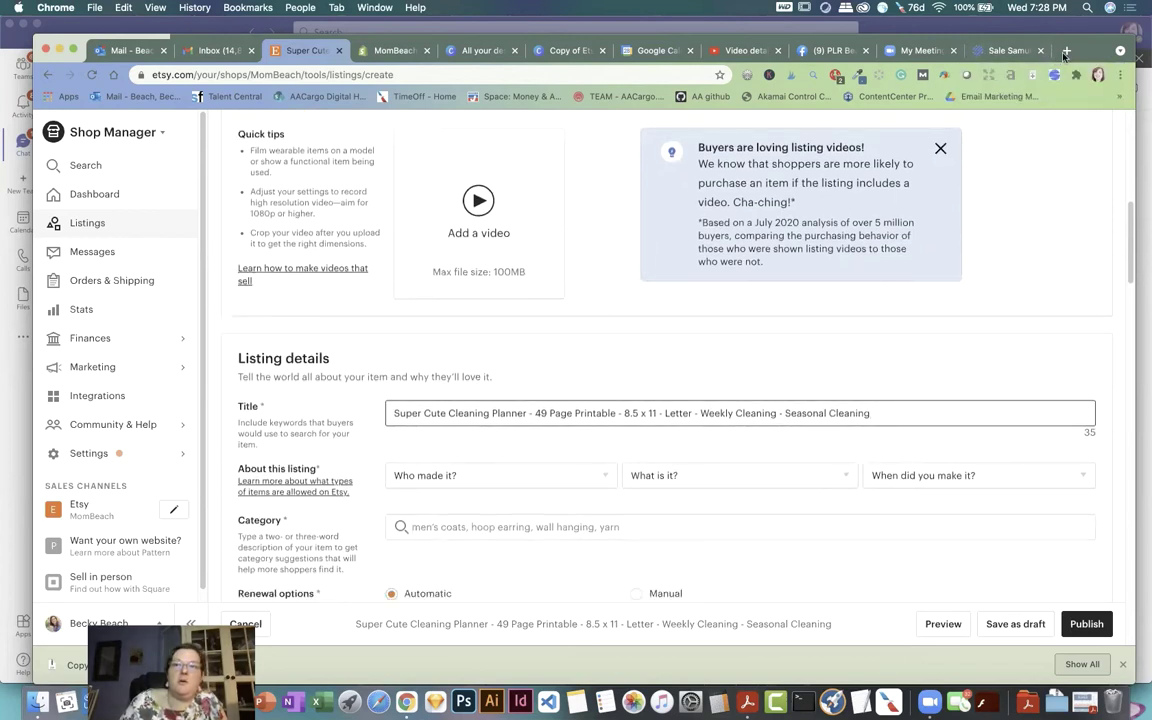
pyautogui.click(1000, 52)
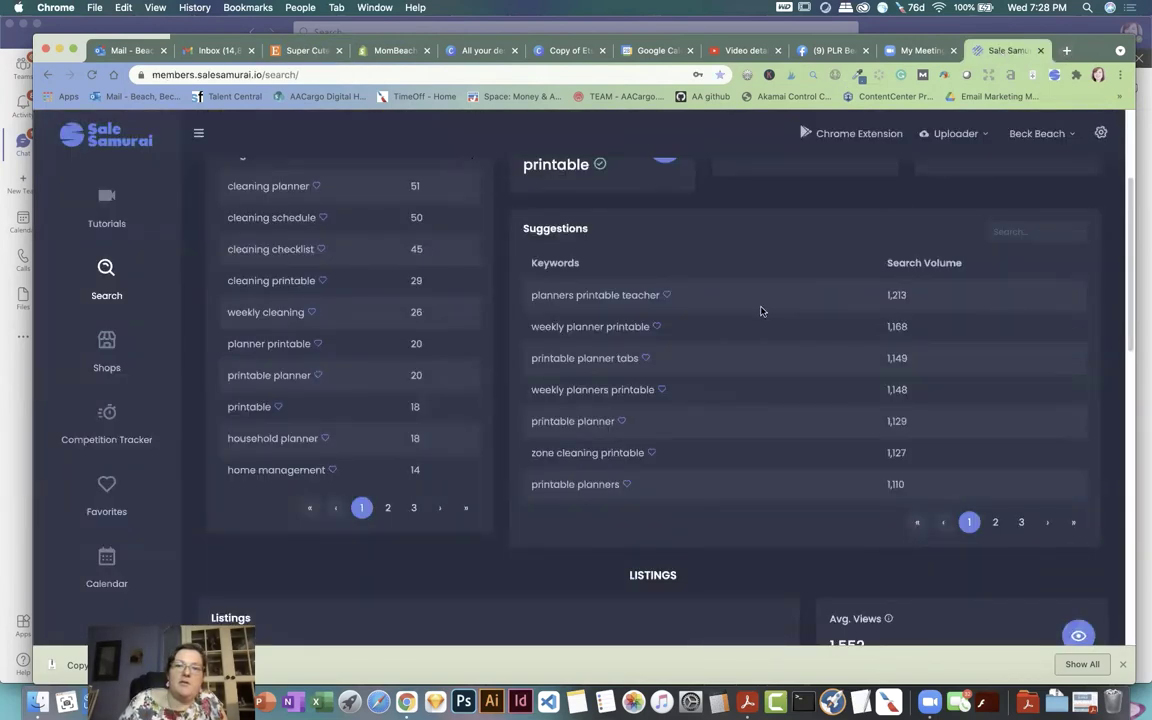
# Step: Page through Sale Samurai's suggestions for 'cleaning planner printable' to review its most-used tags
pyautogui.scroll(-3, 760, 311)
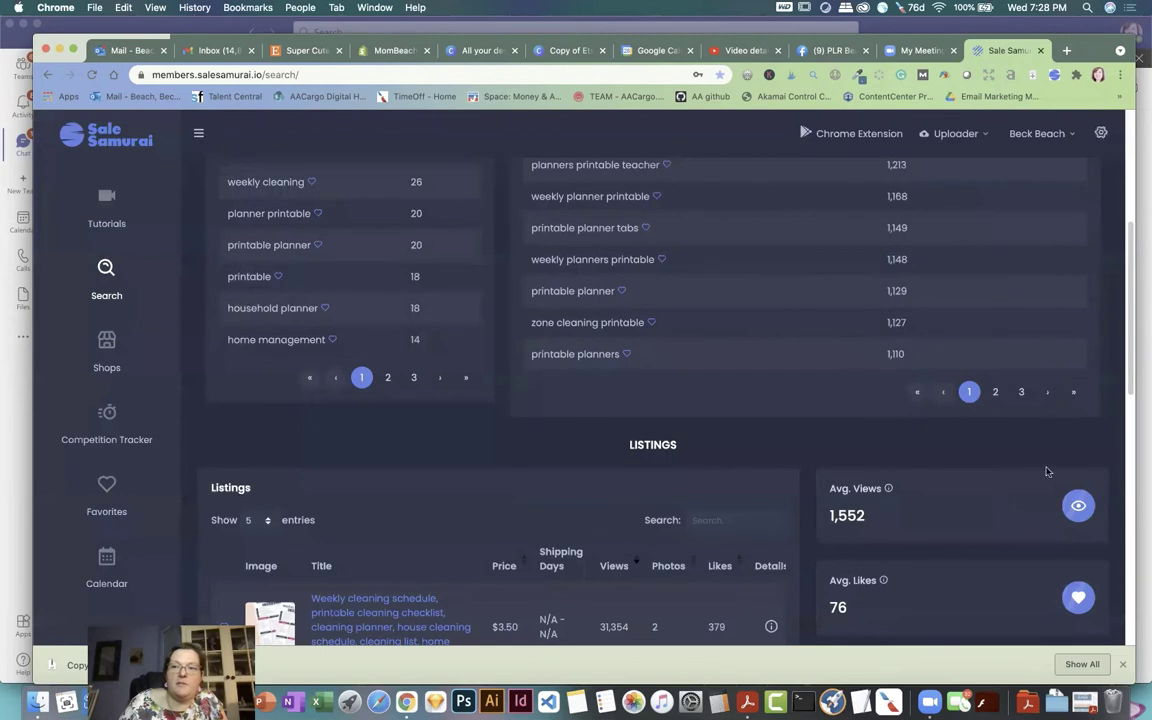
pyautogui.click(995, 392)
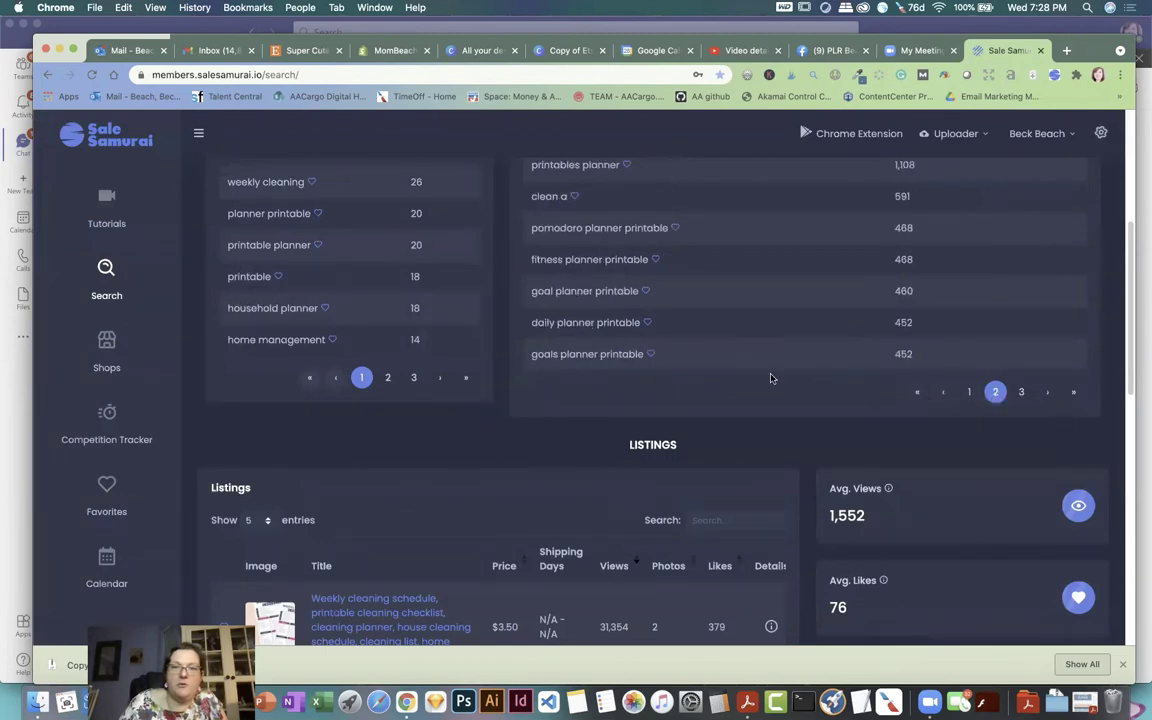
pyautogui.scroll(3, 770, 378)
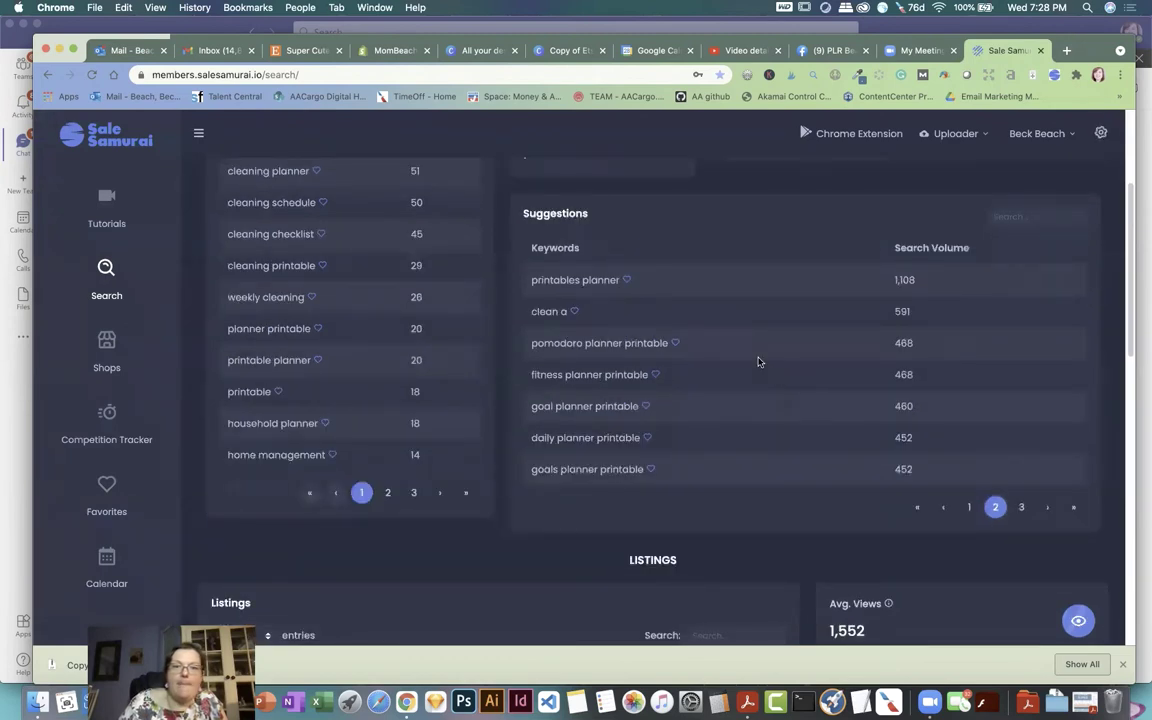
pyautogui.scroll(-3, 757, 363)
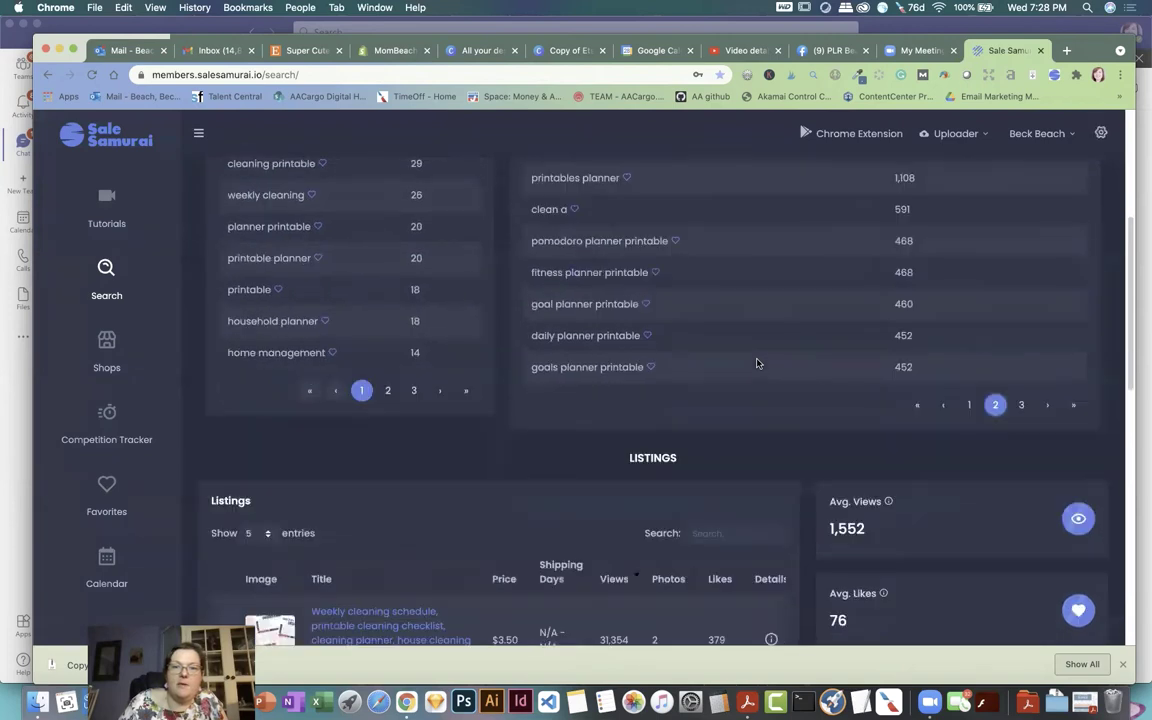
pyautogui.click(1021, 405)
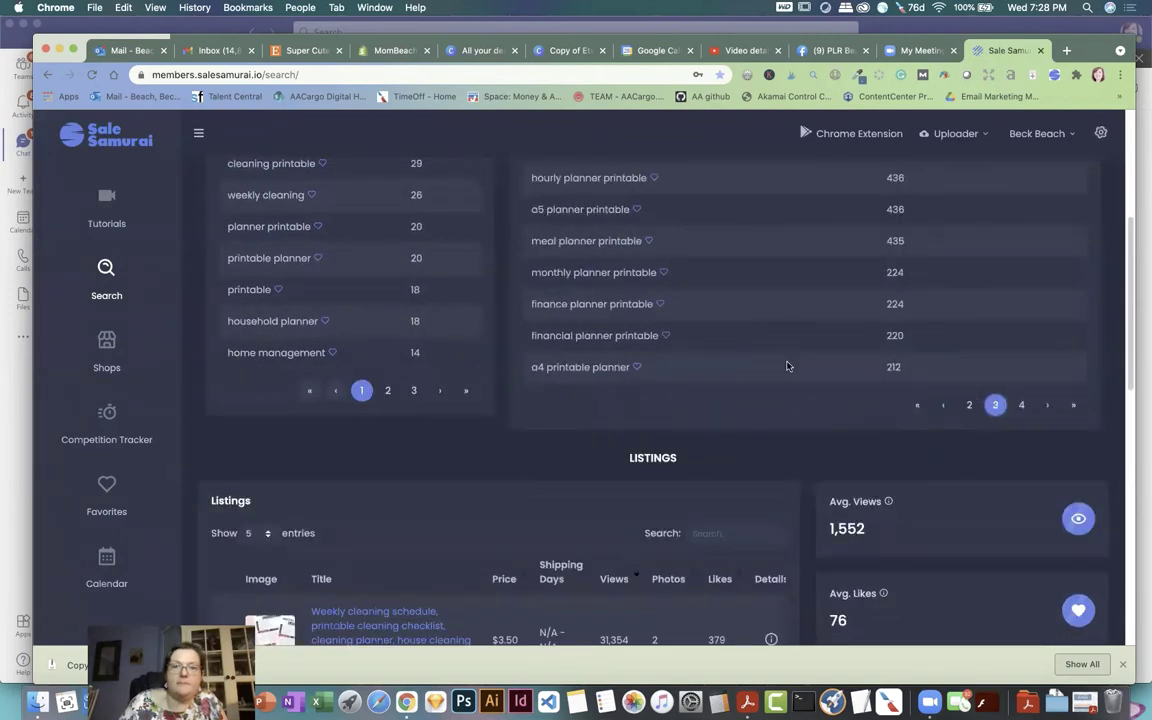
pyautogui.scroll(1, 787, 367)
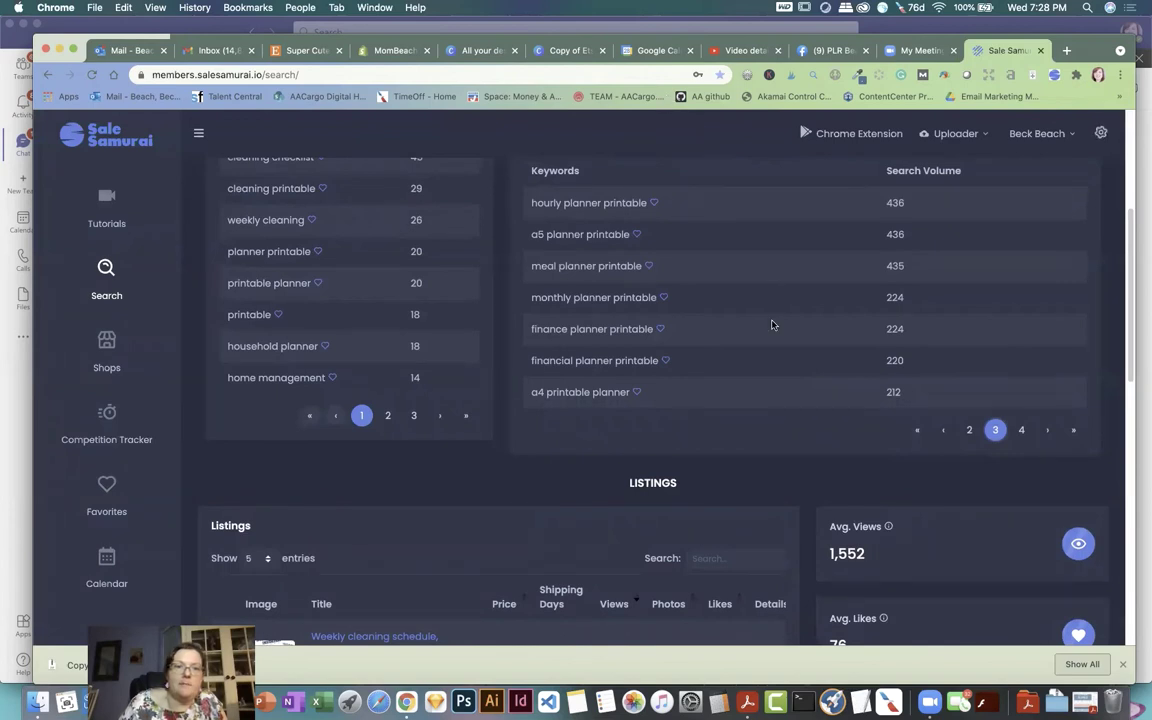
pyautogui.scroll(1, 771, 290)
pyautogui.click(969, 445)
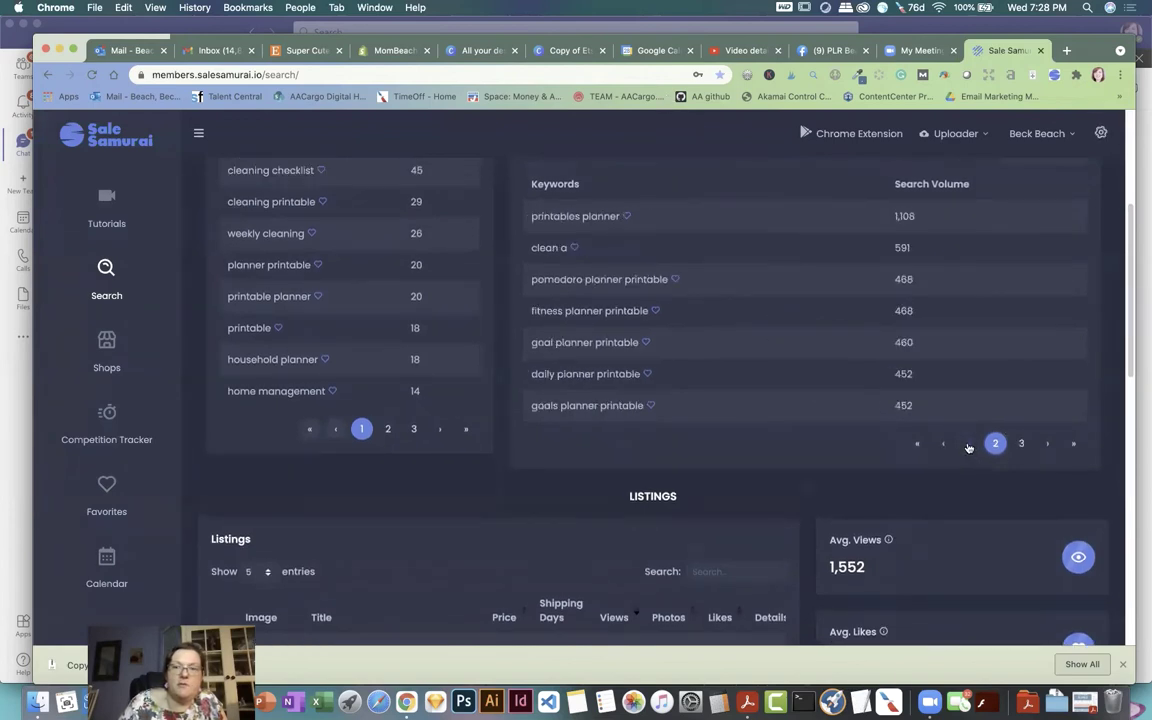
pyautogui.click(968, 447)
pyautogui.scroll(5, 836, 368)
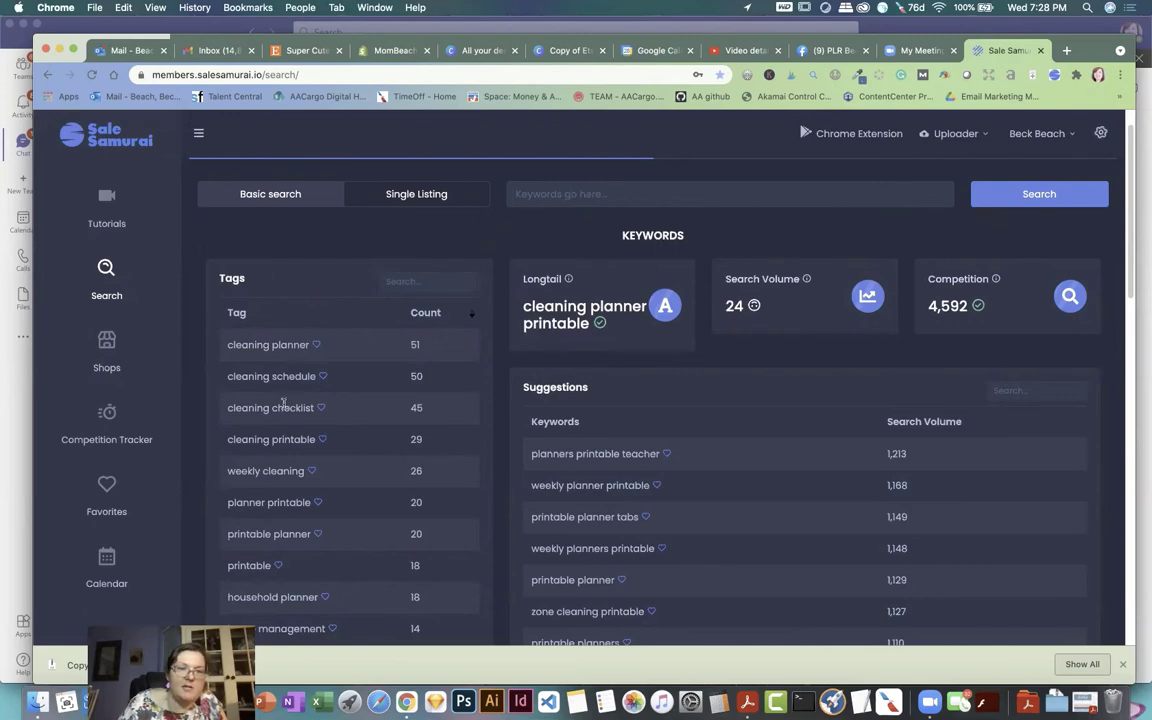
pyautogui.scroll(-1, 415, 415)
pyautogui.scroll(-1, 413, 407)
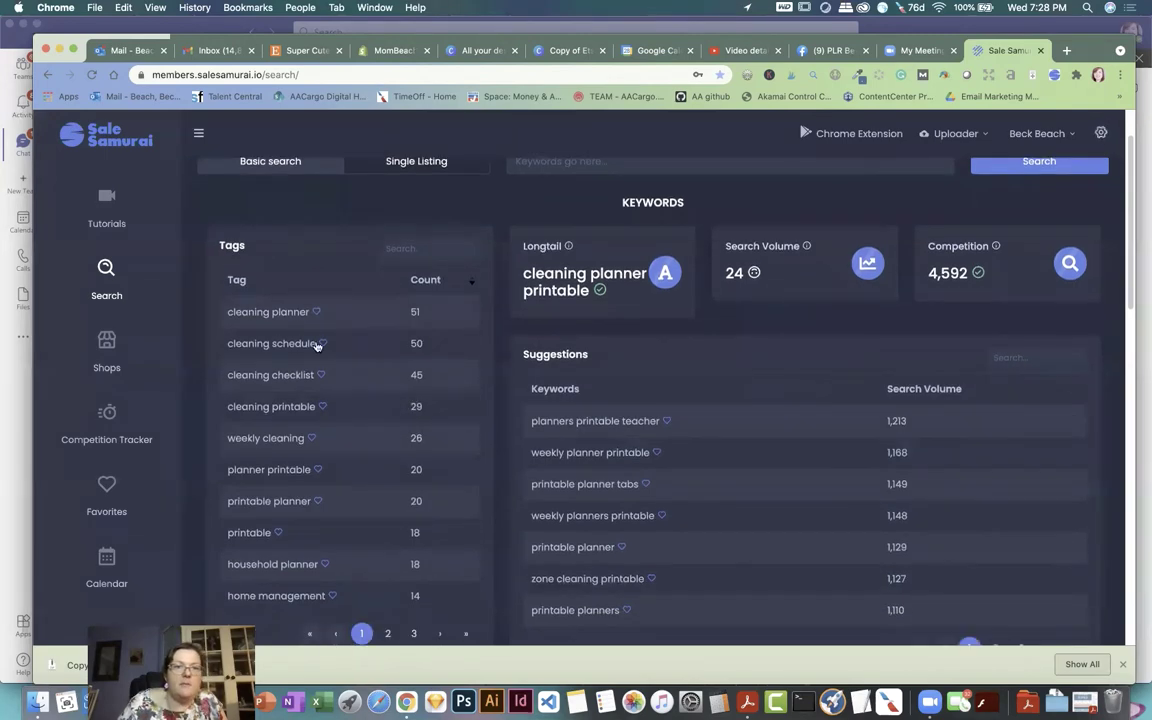
# Step: In the Etsy draft, set the item as made by I did, a finished product, made 2020-2021
pyautogui.click(302, 52)
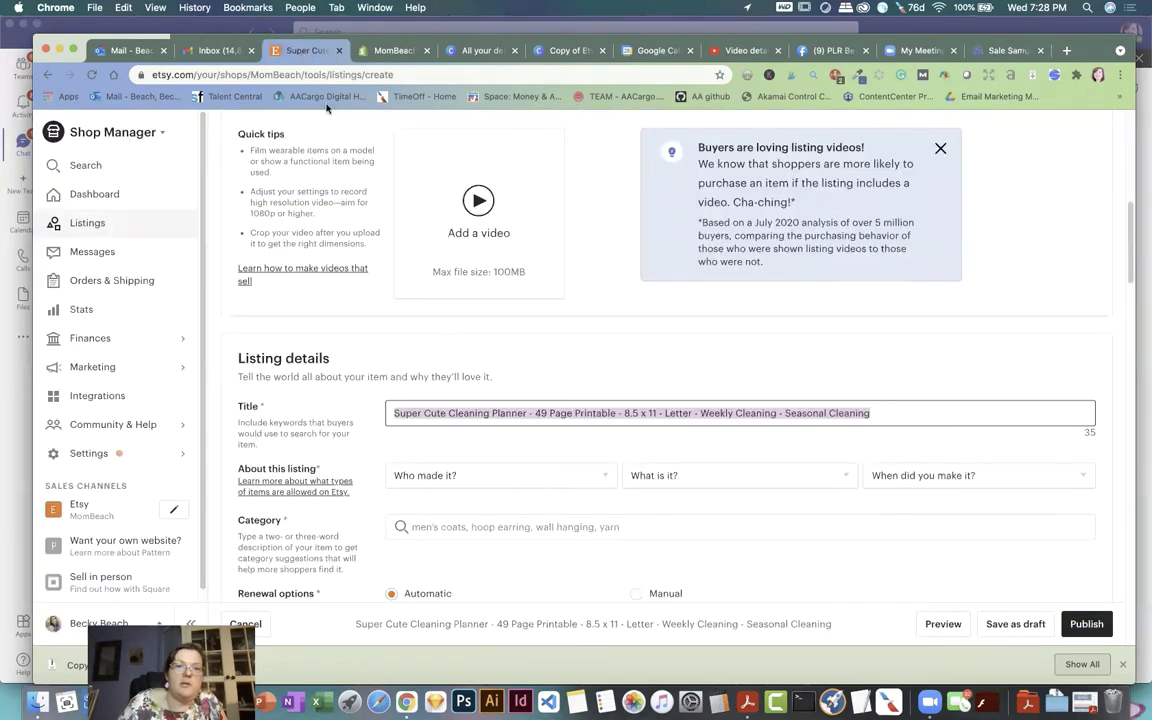
pyautogui.scroll(-2, 456, 315)
pyautogui.scroll(-1, 455, 303)
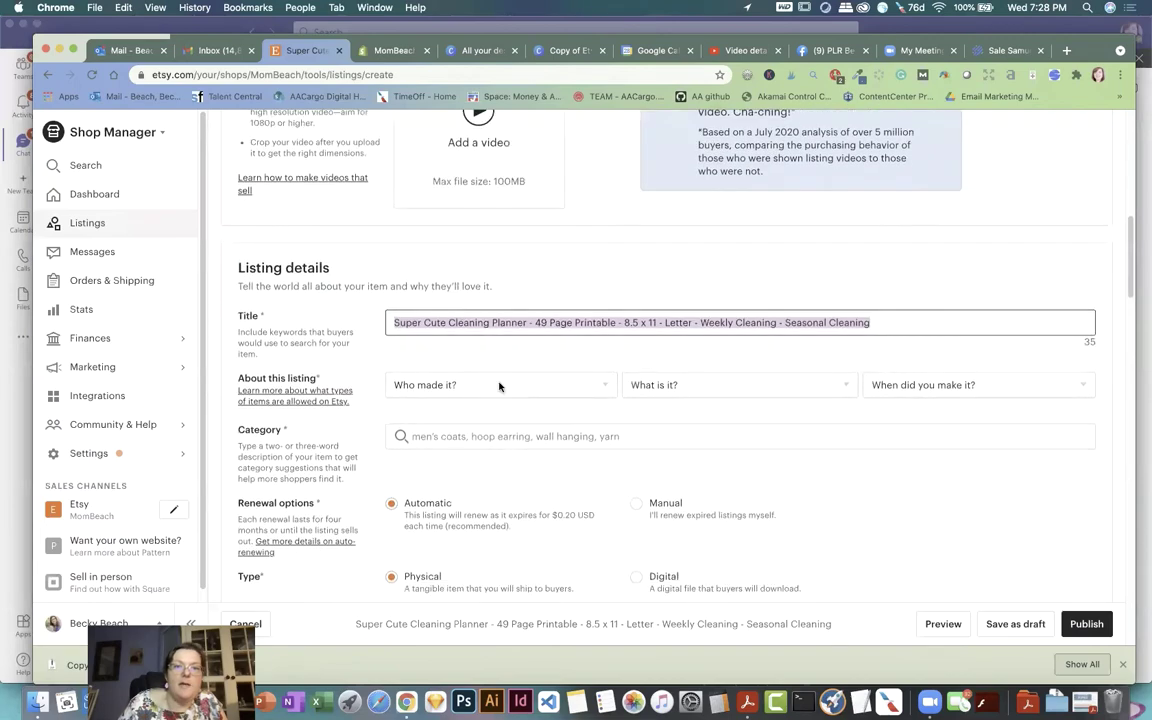
pyautogui.click(497, 385)
pyautogui.click(477, 416)
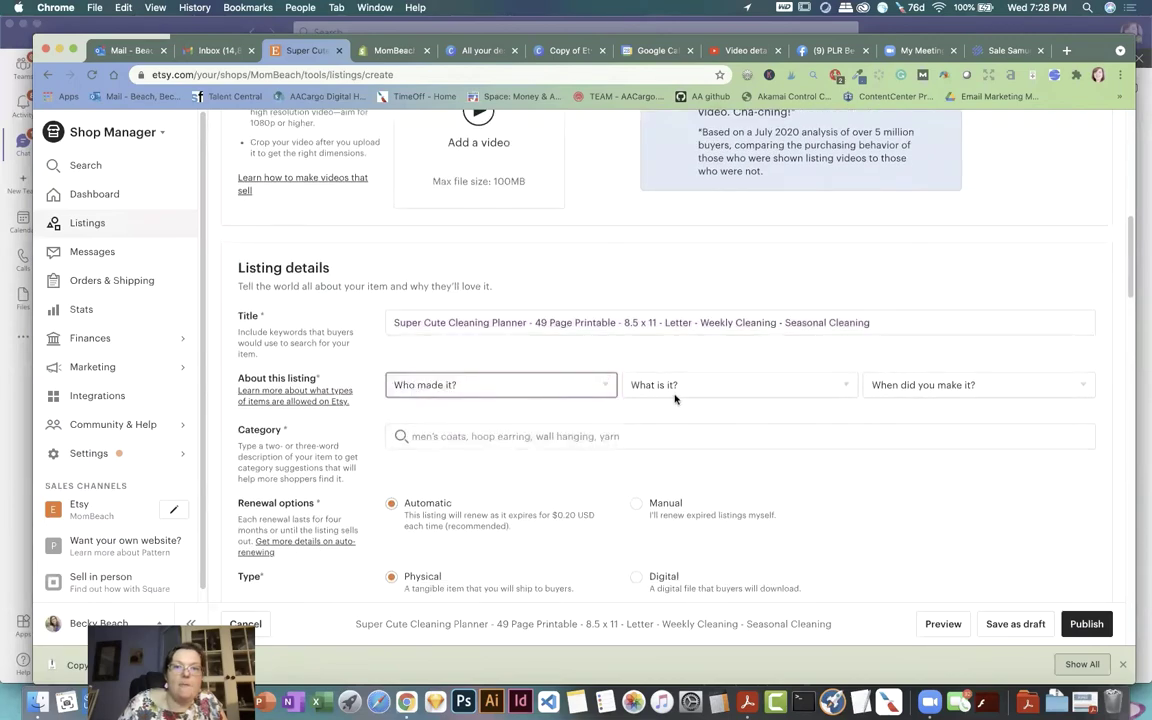
pyautogui.click(684, 386)
pyautogui.click(903, 395)
pyautogui.click(902, 390)
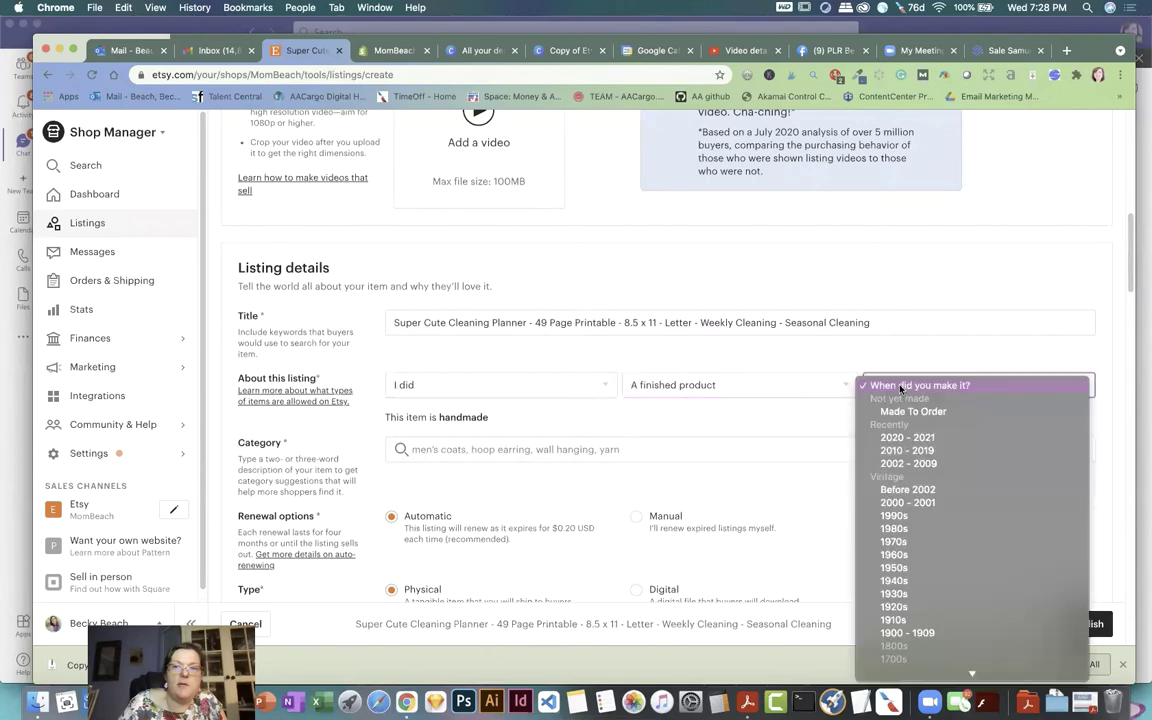
pyautogui.click(924, 440)
# Step: Choose Digital as the category and set Pink as the primary colour, Blue as secondary
pyautogui.scroll(-2, 630, 327)
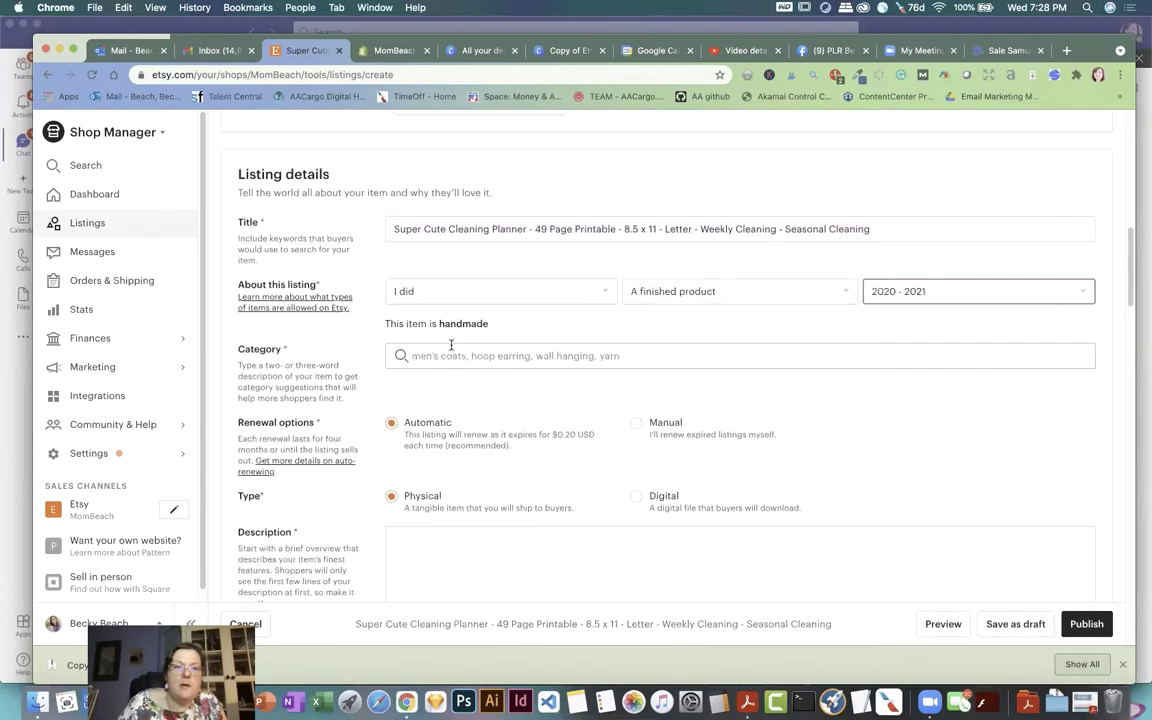
pyautogui.click(444, 351)
pyautogui.click(450, 410)
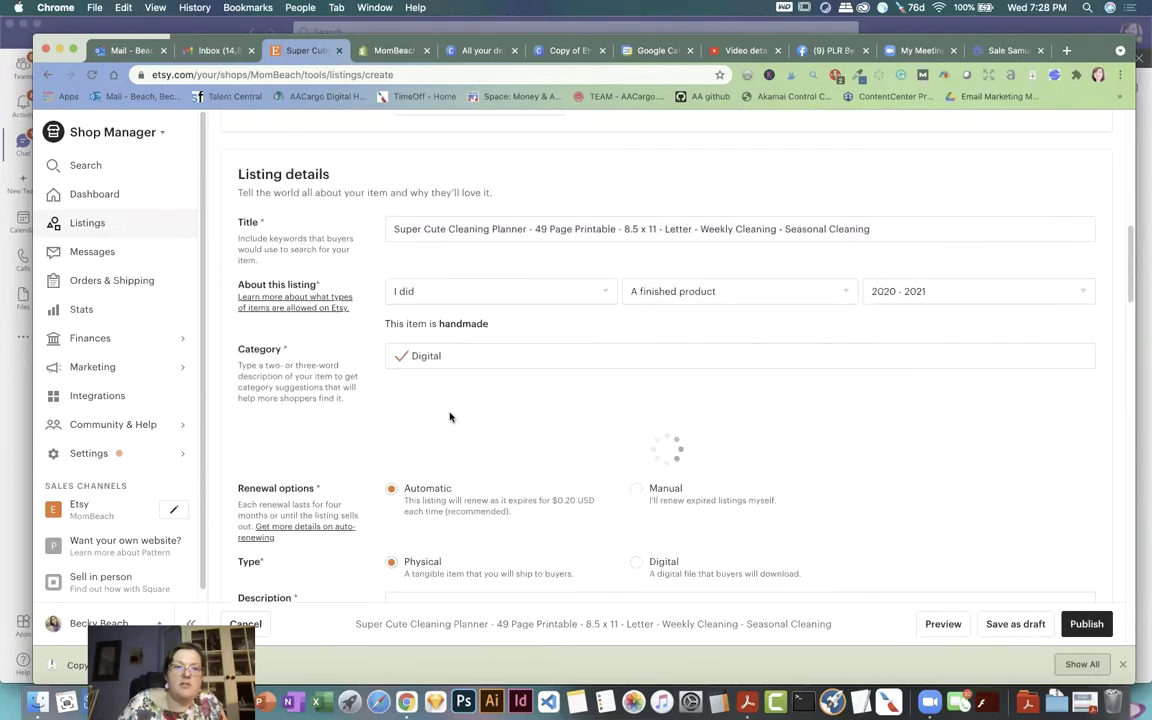
pyautogui.scroll(-2, 461, 393)
pyautogui.click(455, 380)
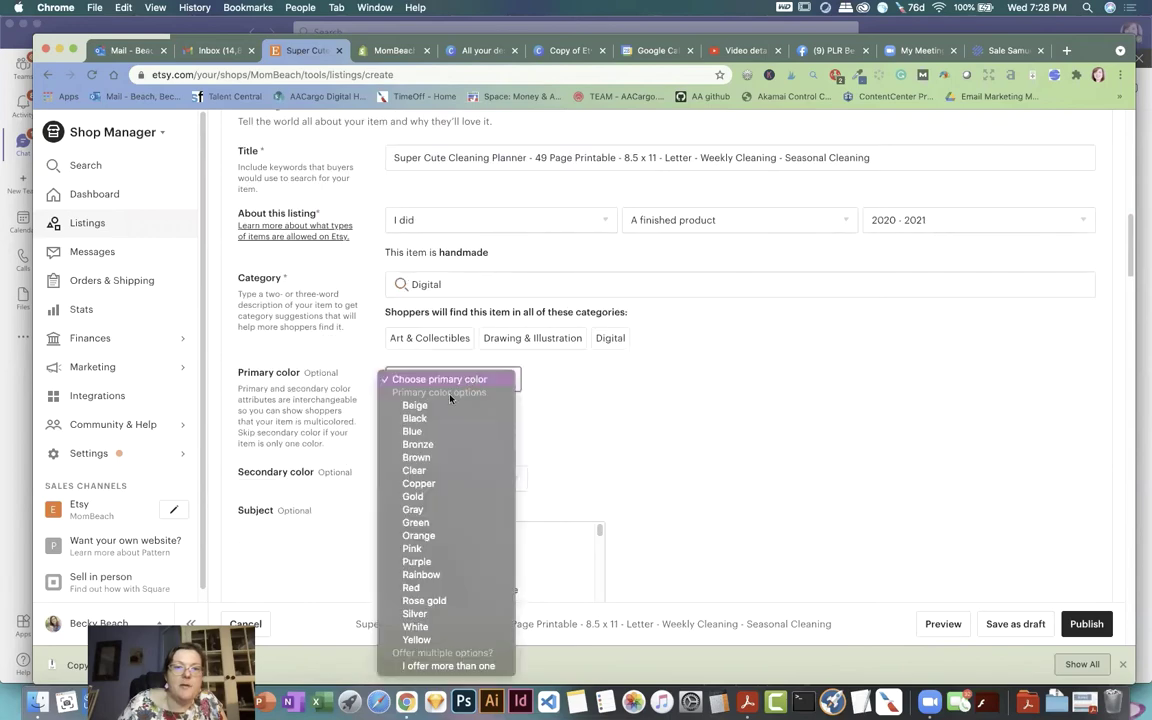
pyautogui.click(418, 549)
pyautogui.click(508, 479)
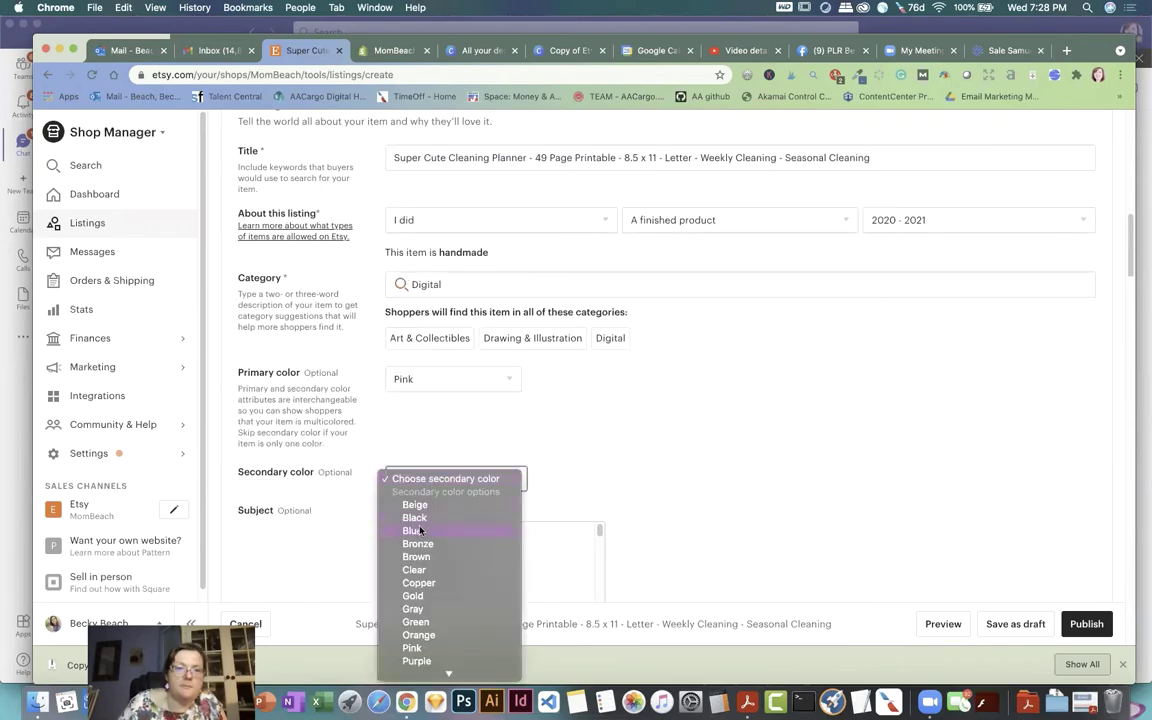
# Step: Tag the rooms Bathroom, Bedroom, Kitchen & dining, Laundry and Living room
pyautogui.scroll(-5, 605, 445)
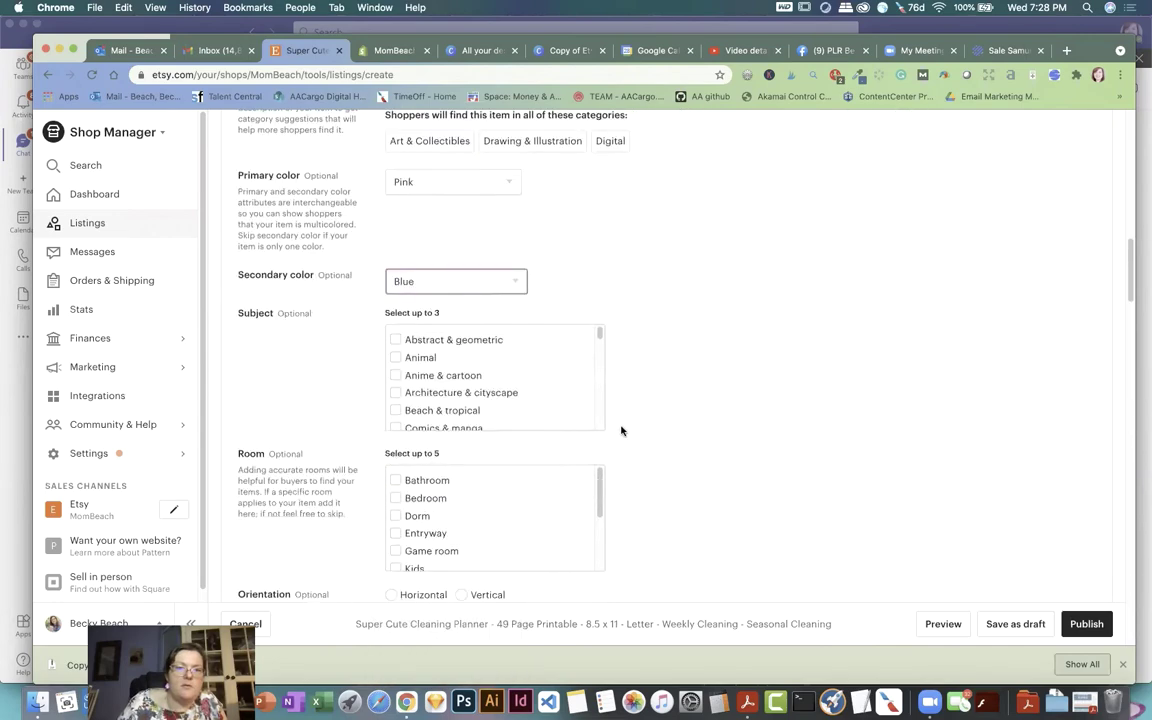
pyautogui.scroll(-4, 525, 395)
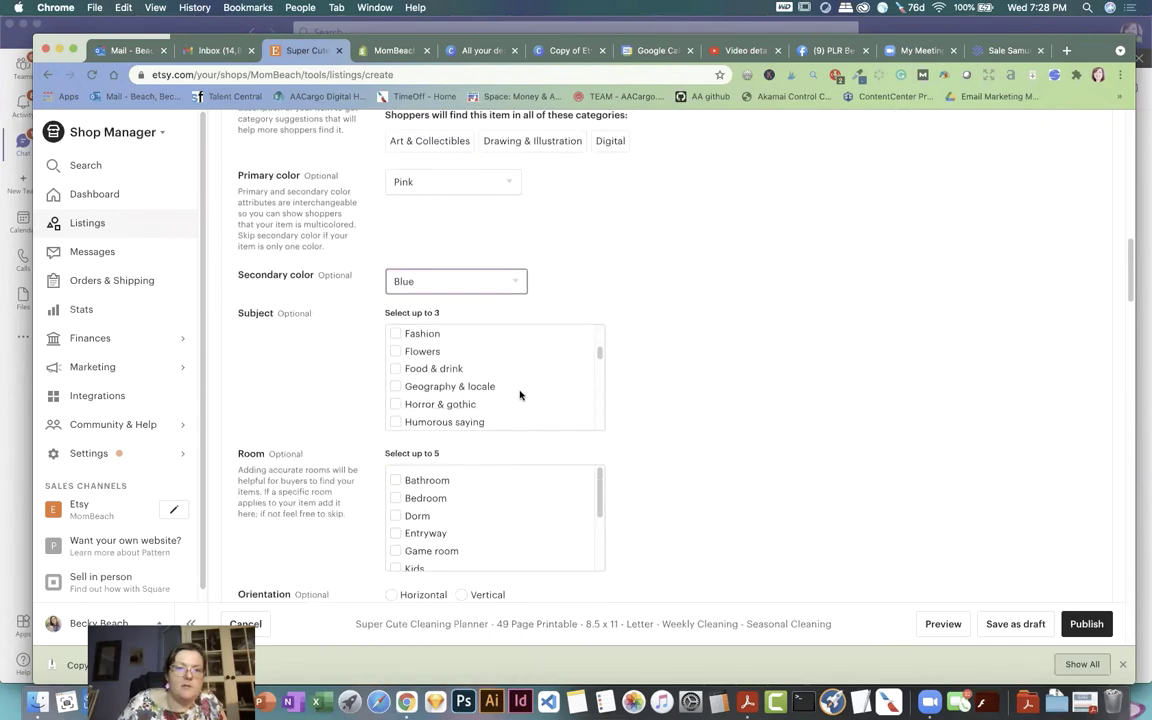
pyautogui.scroll(-3, 517, 397)
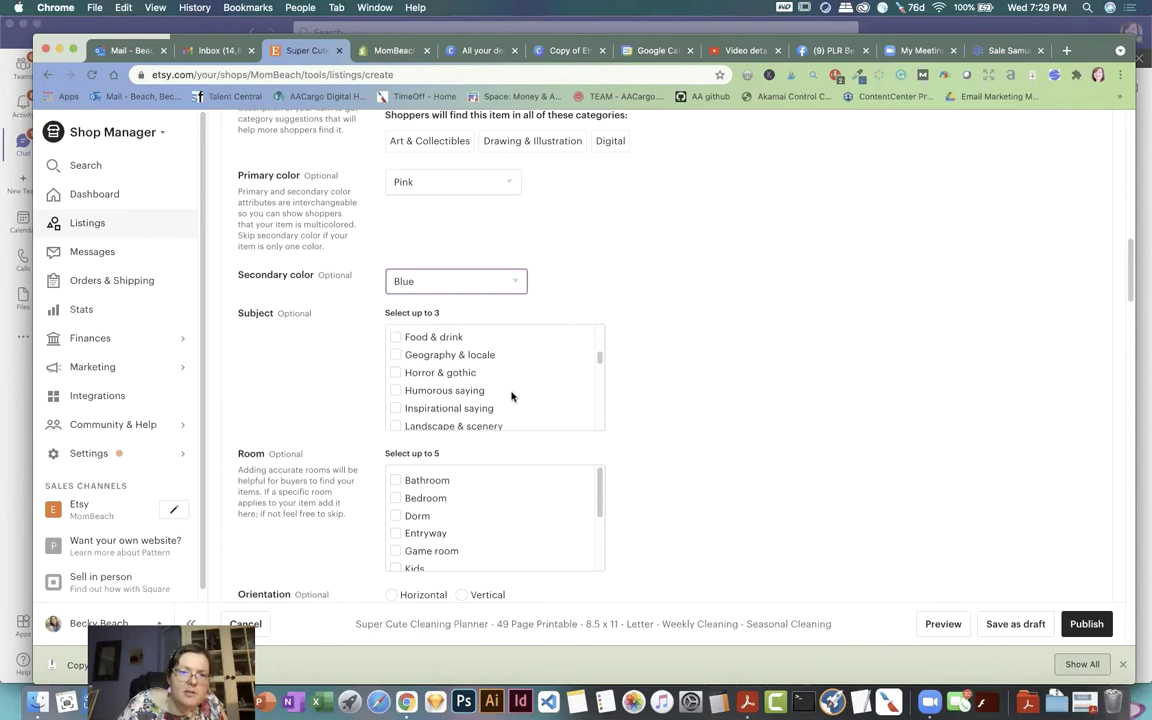
pyautogui.scroll(-4, 511, 397)
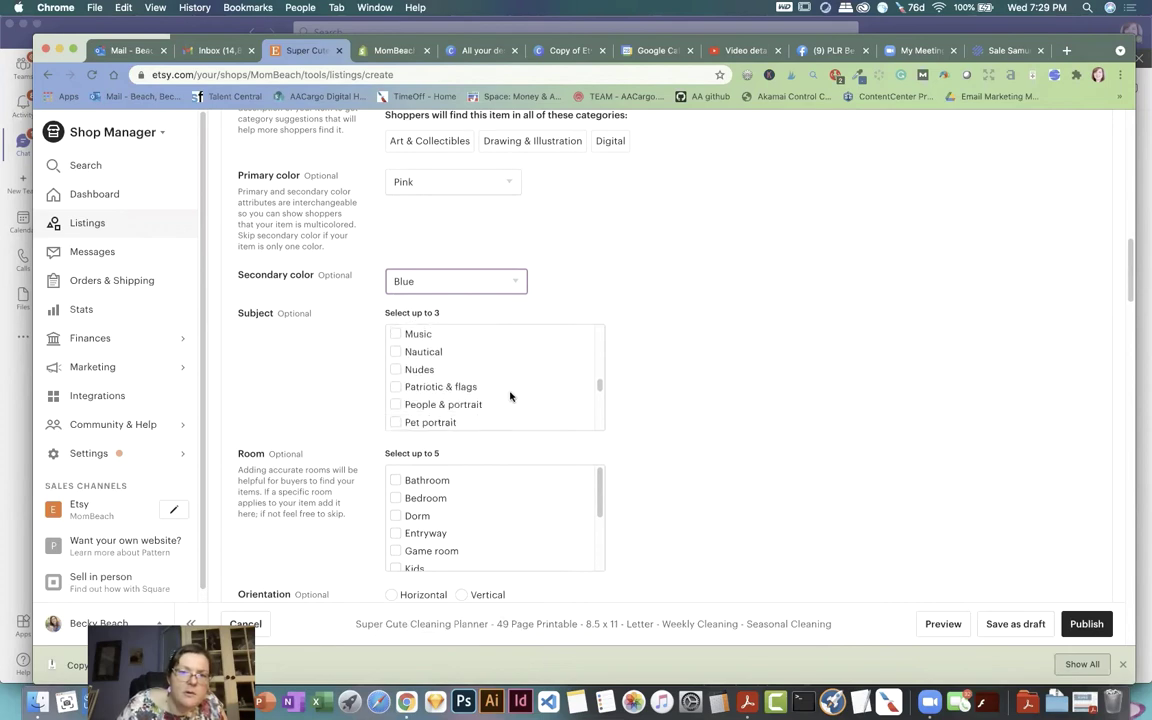
pyautogui.scroll(-3, 509, 396)
pyautogui.scroll(-2, 720, 396)
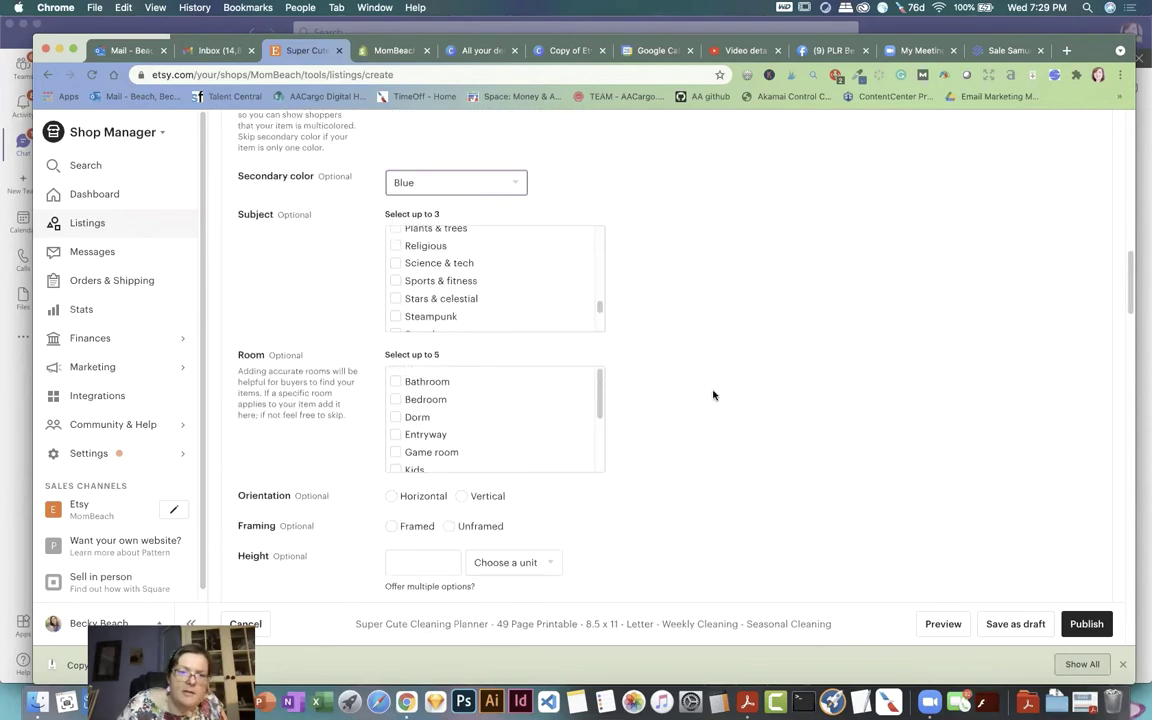
pyautogui.scroll(-1, 548, 415)
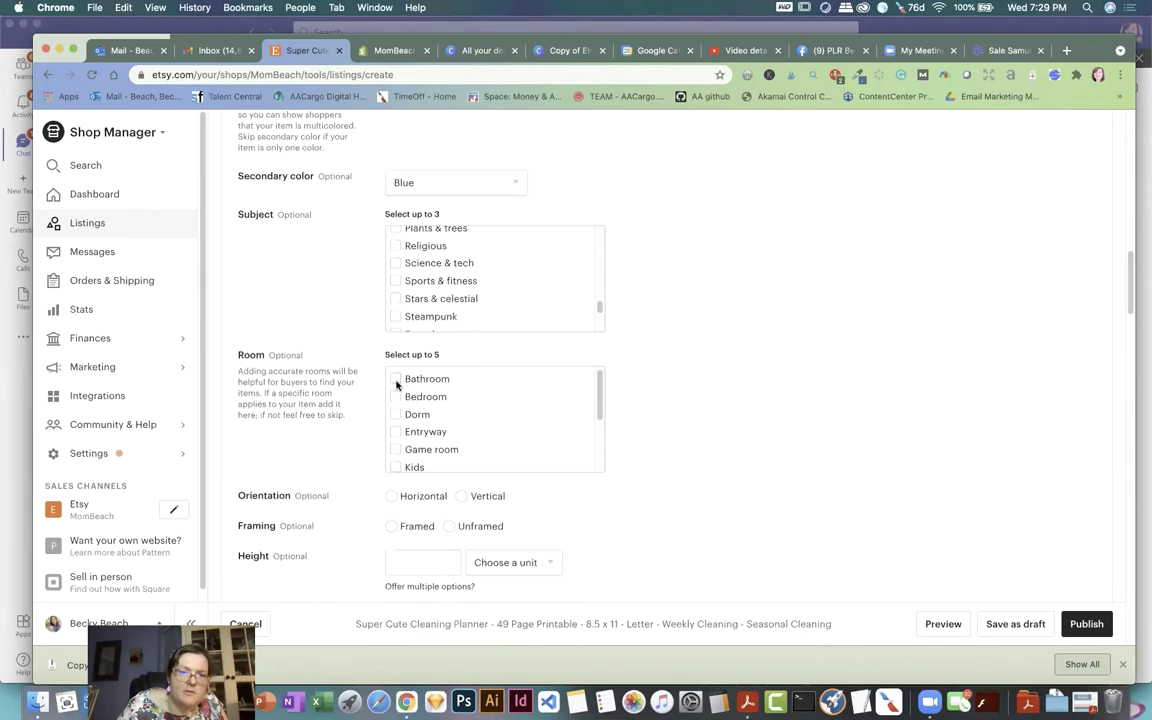
pyautogui.click(395, 382)
pyautogui.click(394, 396)
pyautogui.scroll(-2, 494, 407)
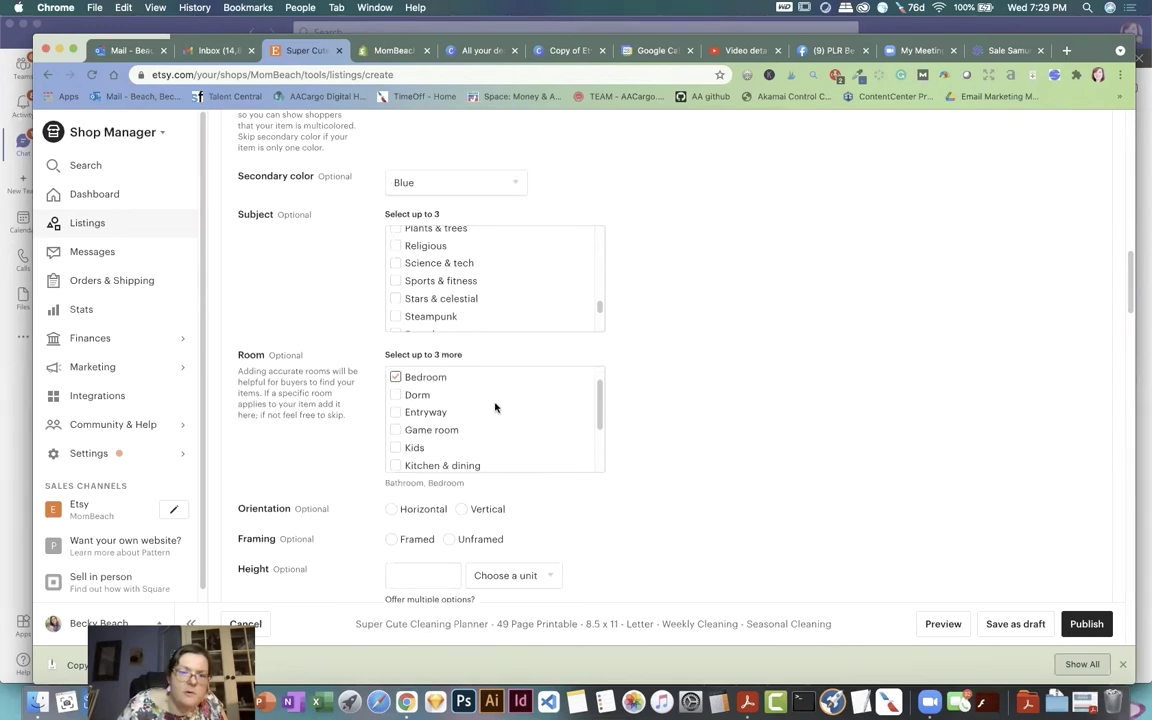
pyautogui.click(395, 448)
pyautogui.scroll(-1, 474, 437)
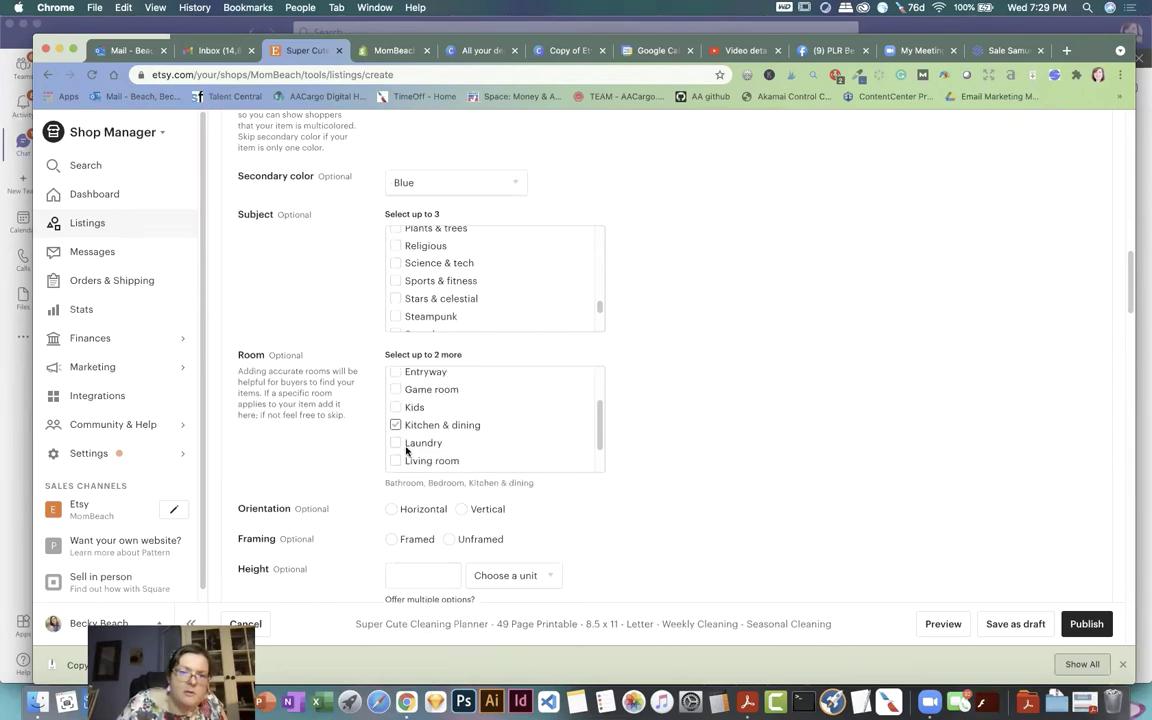
pyautogui.click(396, 443)
pyautogui.click(395, 461)
pyautogui.scroll(-2, 486, 420)
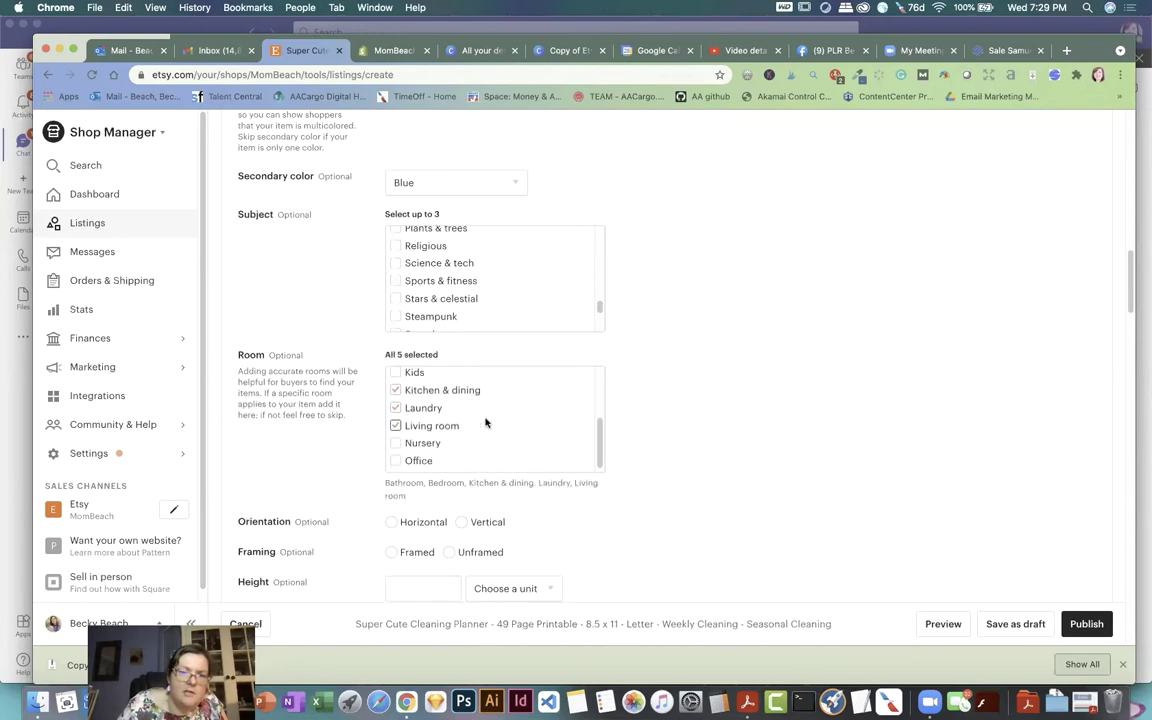
pyautogui.scroll(-2, 746, 407)
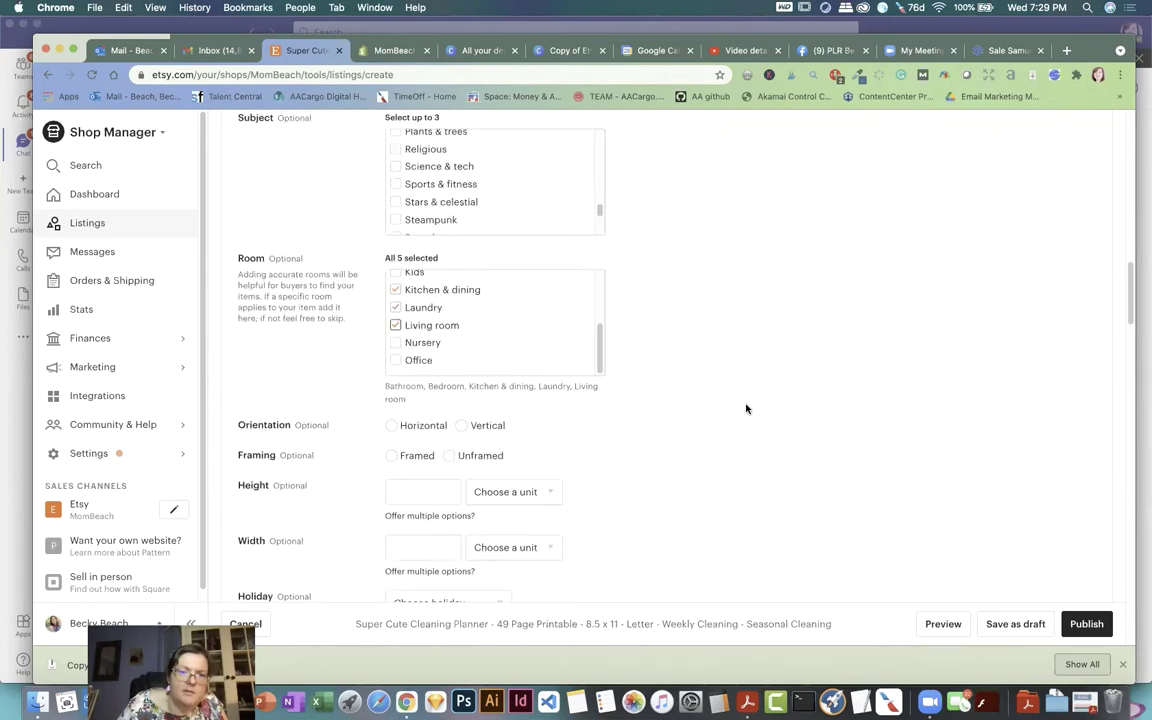
# Step: Set the orientation to Vertical with height 11 and width 8.5
pyautogui.click(462, 423)
pyautogui.scroll(-1, 651, 406)
pyautogui.click(431, 462)
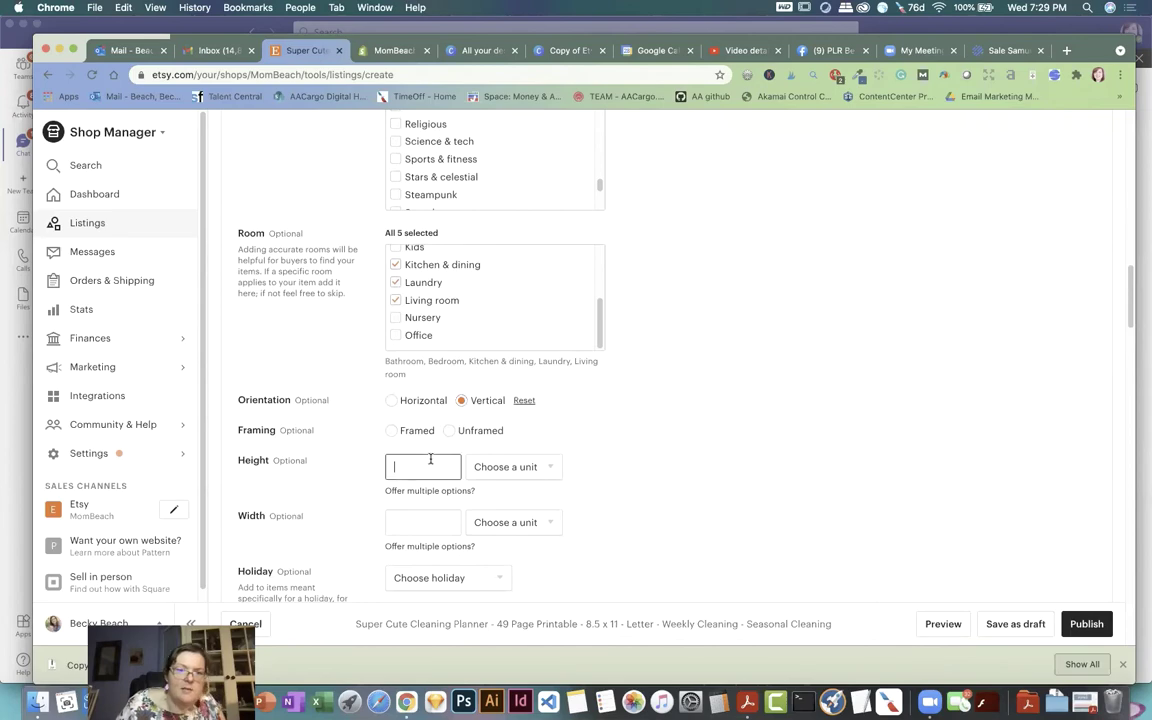
pyautogui.write('11')
pyautogui.click(425, 521)
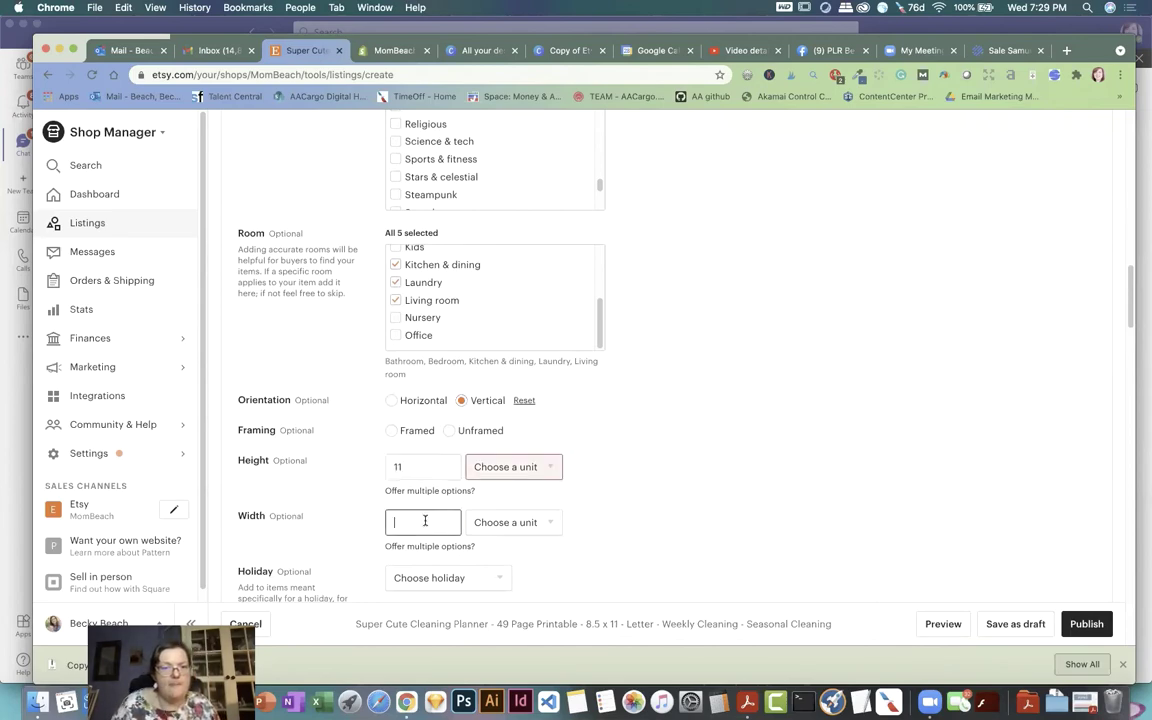
pyautogui.write('8.5')
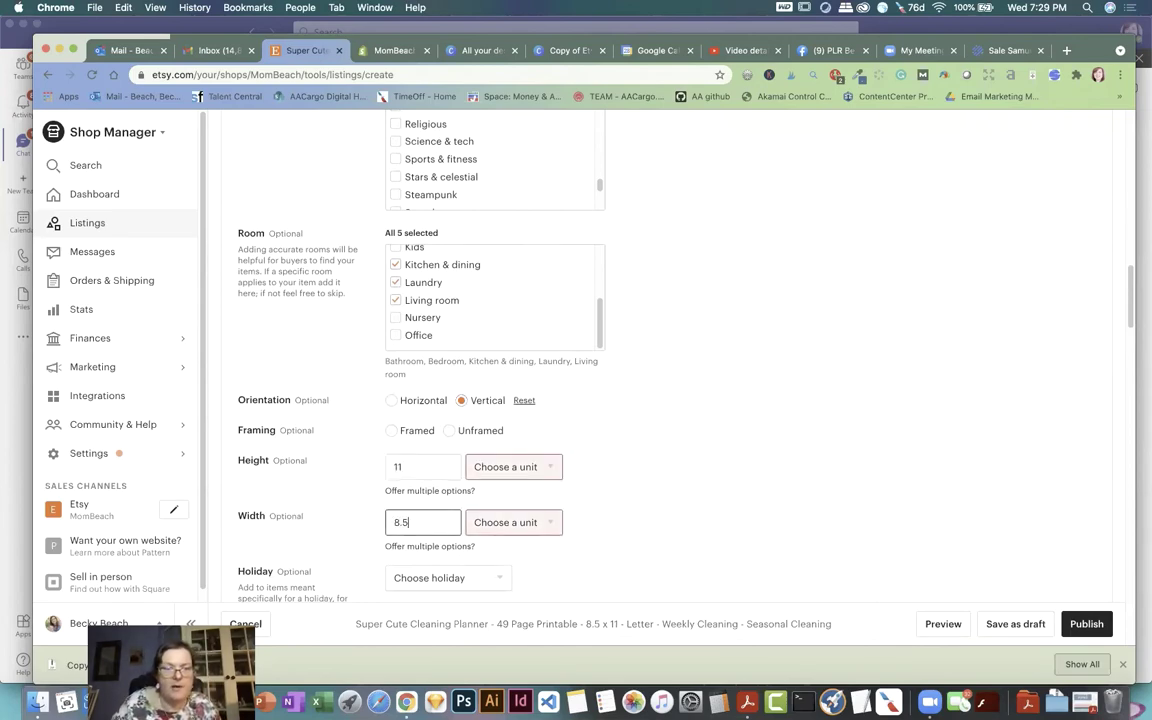
# Step: Switch the listing type from Physical to Digital
pyautogui.scroll(-3, 728, 458)
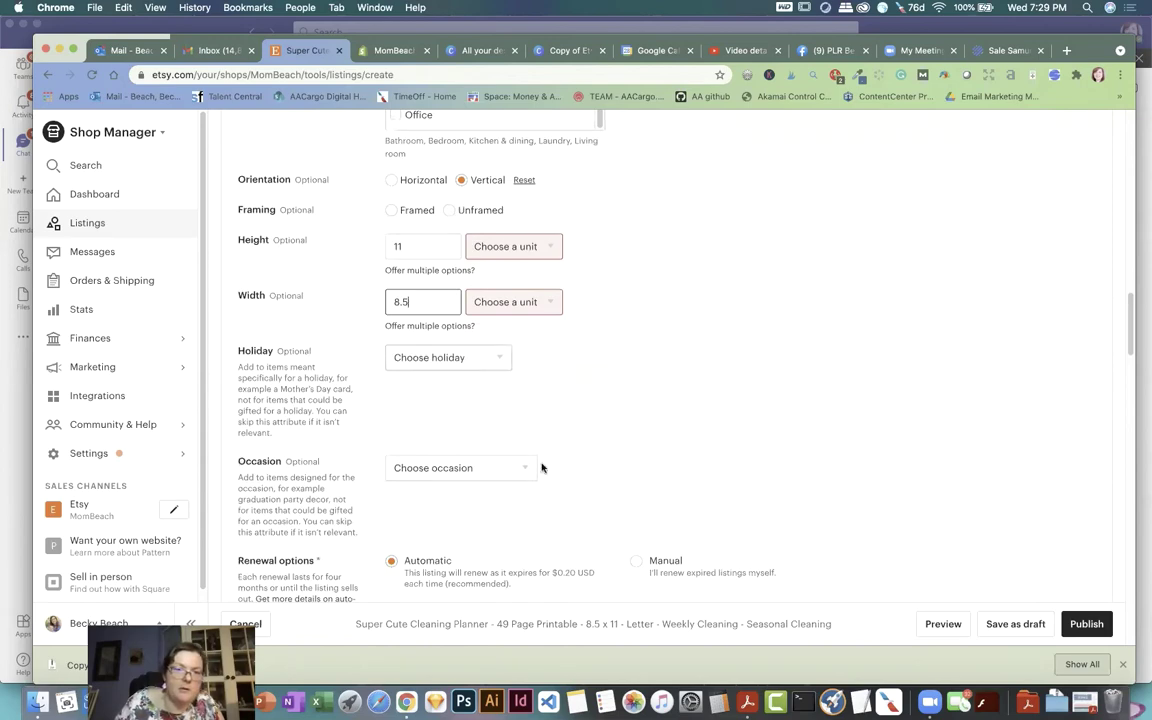
pyautogui.scroll(-2, 612, 432)
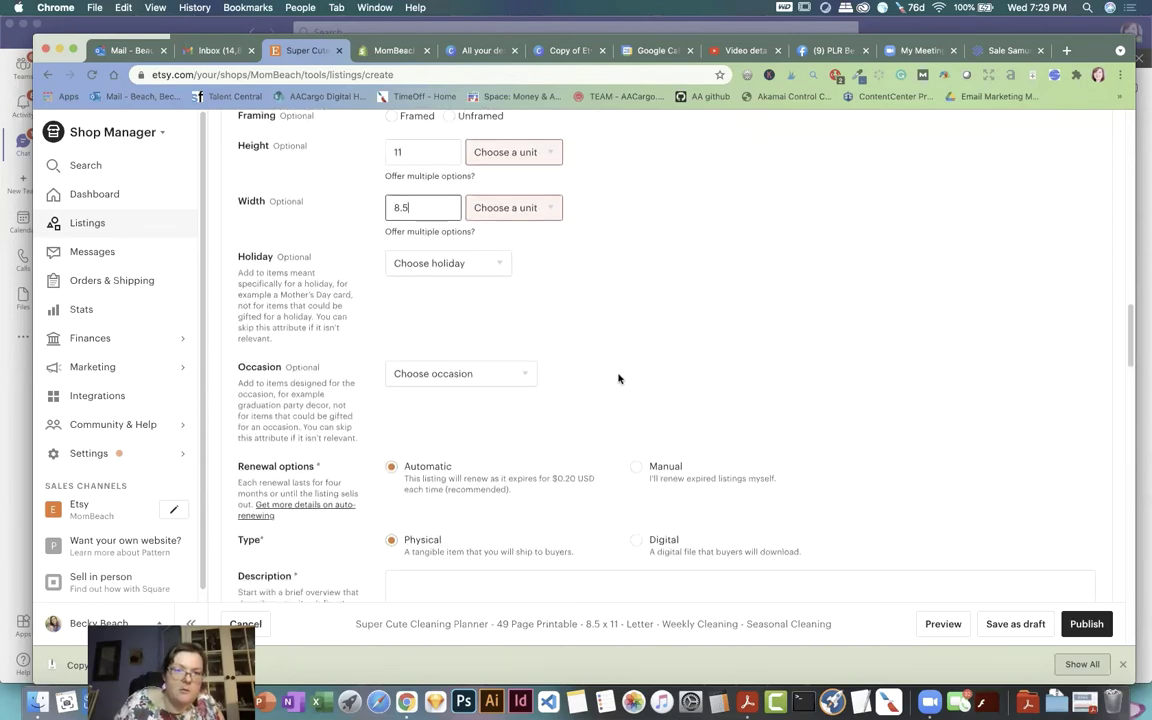
pyautogui.scroll(-1, 618, 378)
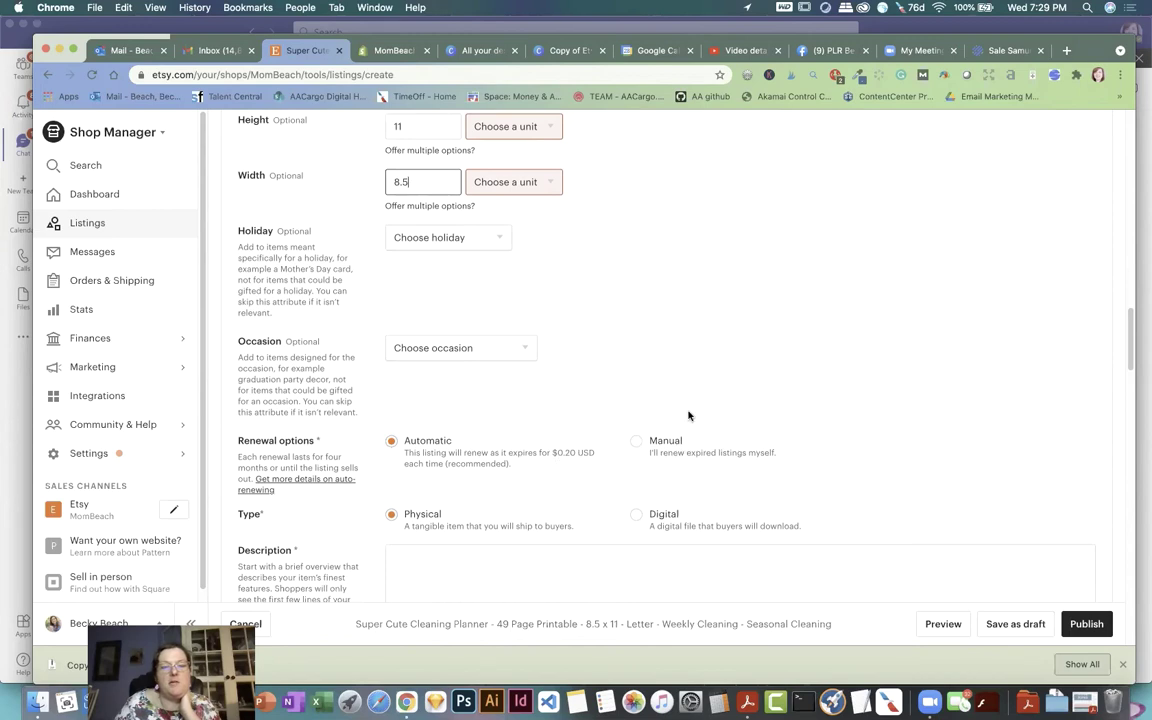
pyautogui.scroll(-3, 712, 400)
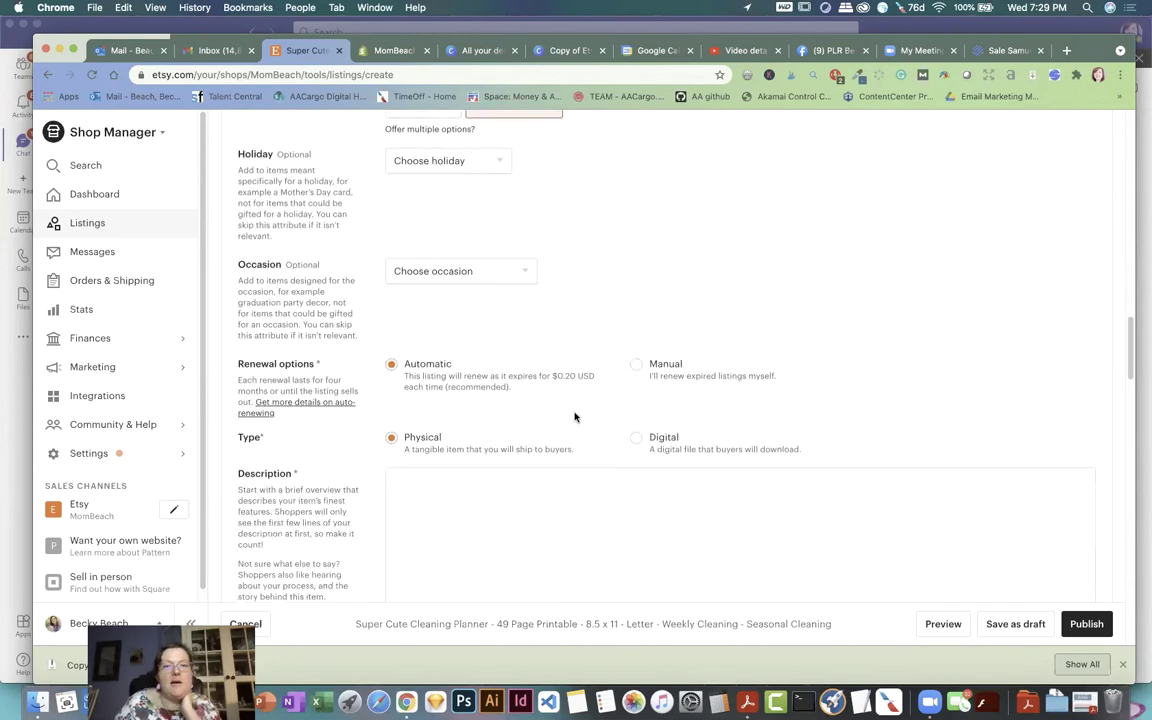
pyautogui.click(636, 438)
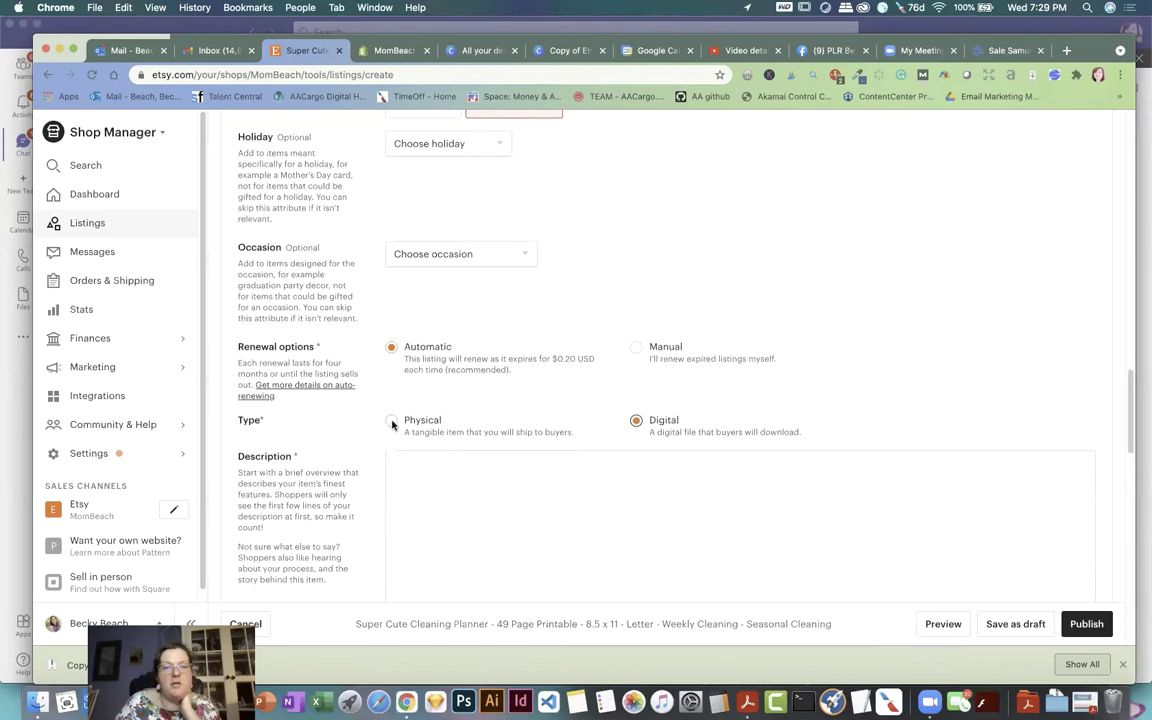
pyautogui.scroll(-3, 600, 383)
pyautogui.click(494, 393)
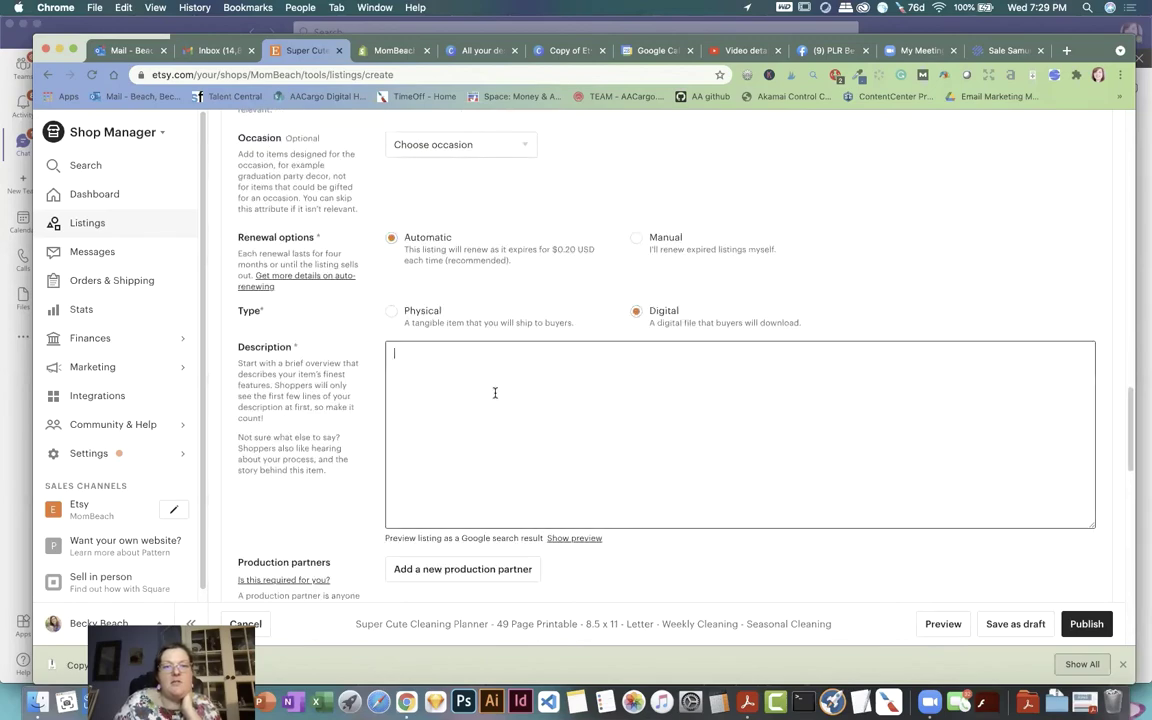
# Step: In Finder, browse the My Passport drive's Users folder into the desktop backup folder
pyautogui.click(40, 700)
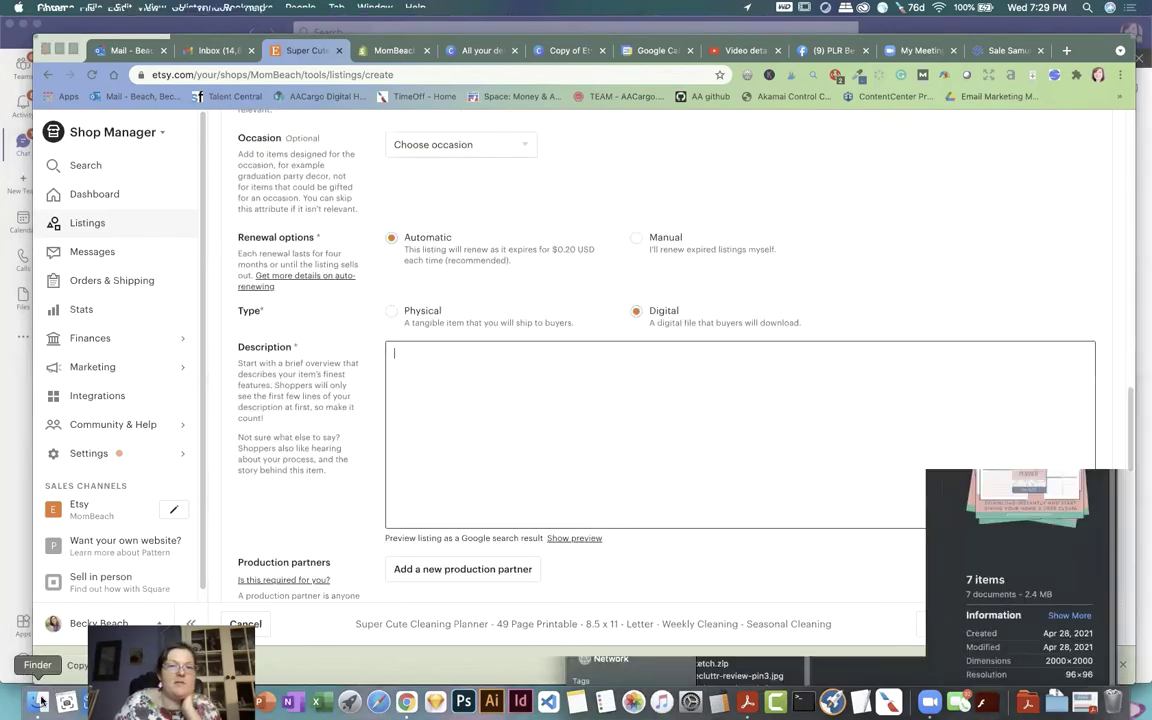
pyautogui.click(613, 640)
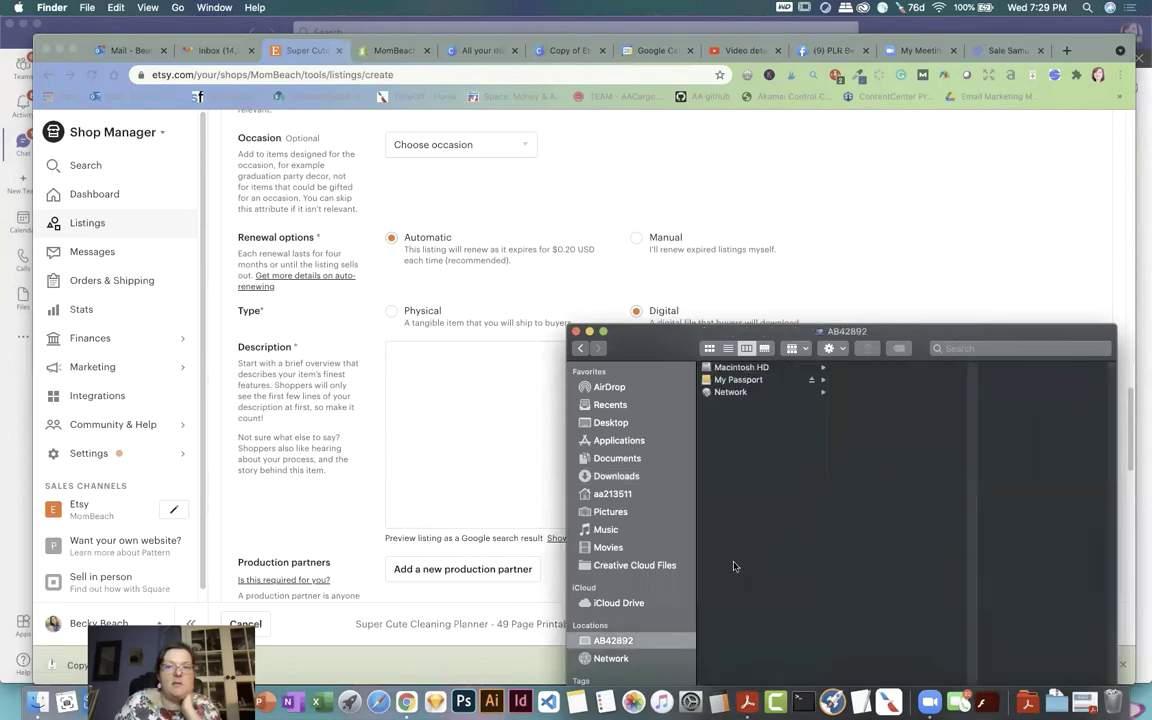
pyautogui.click(740, 380)
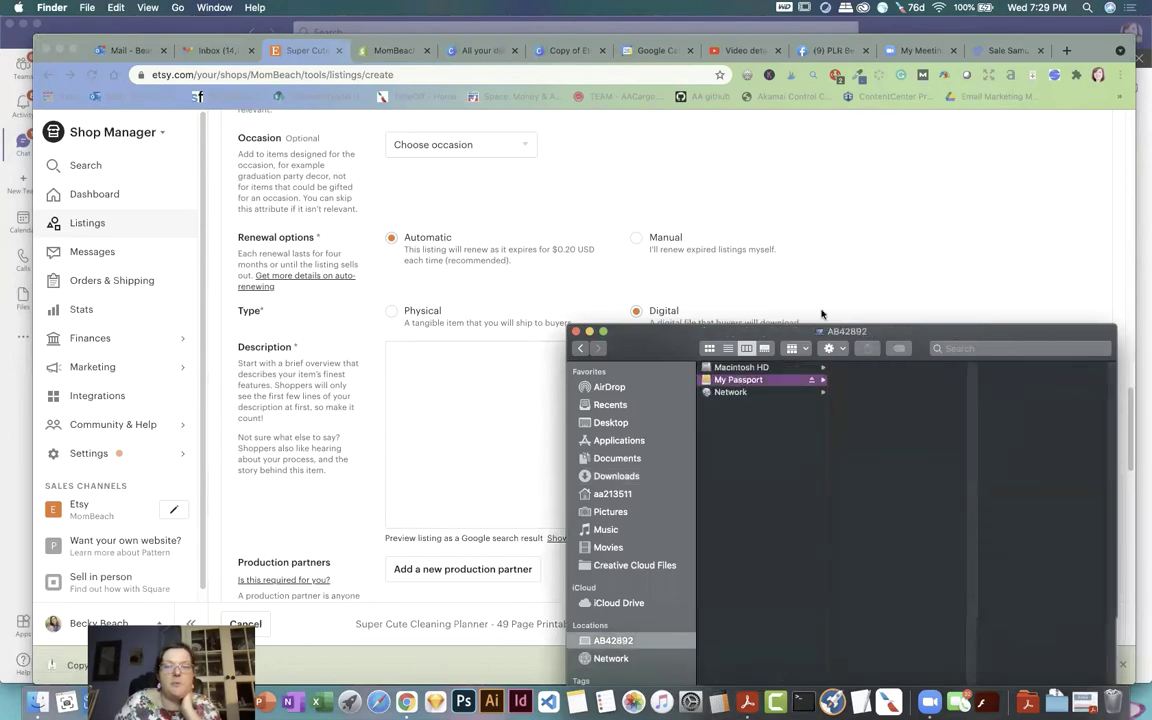
pyautogui.moveTo(851, 336); pyautogui.dragTo(718, 271)
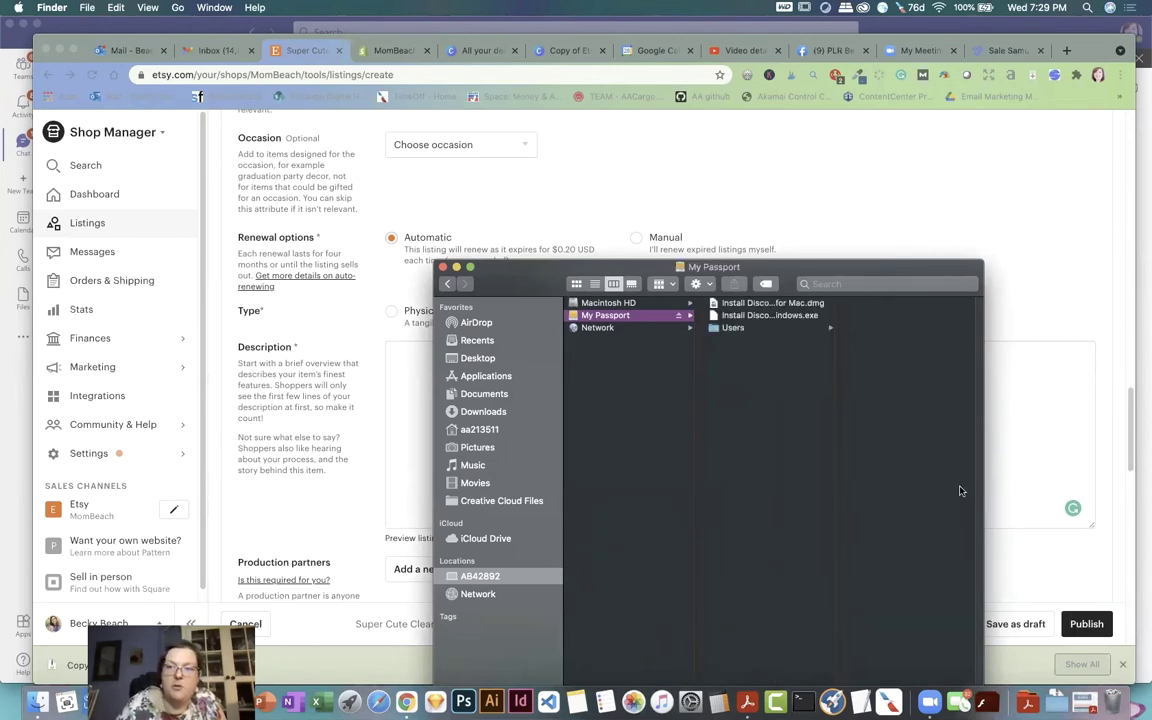
pyautogui.click(733, 327)
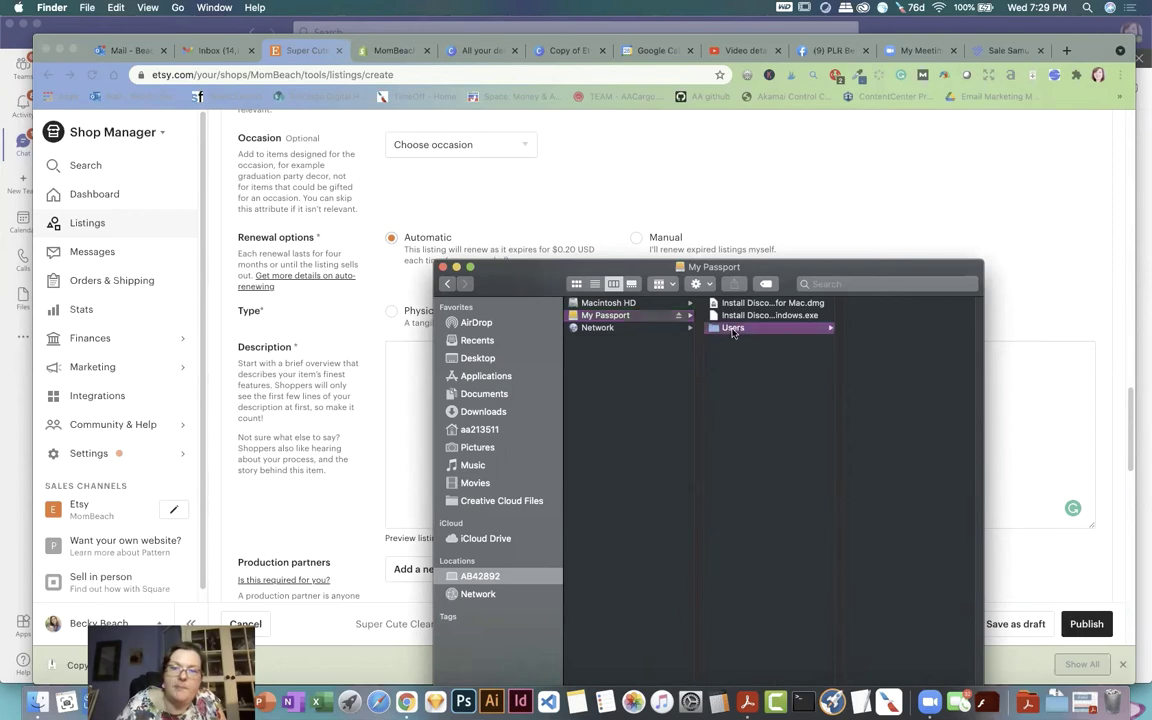
pyautogui.moveTo(786, 265); pyautogui.dragTo(628, 223)
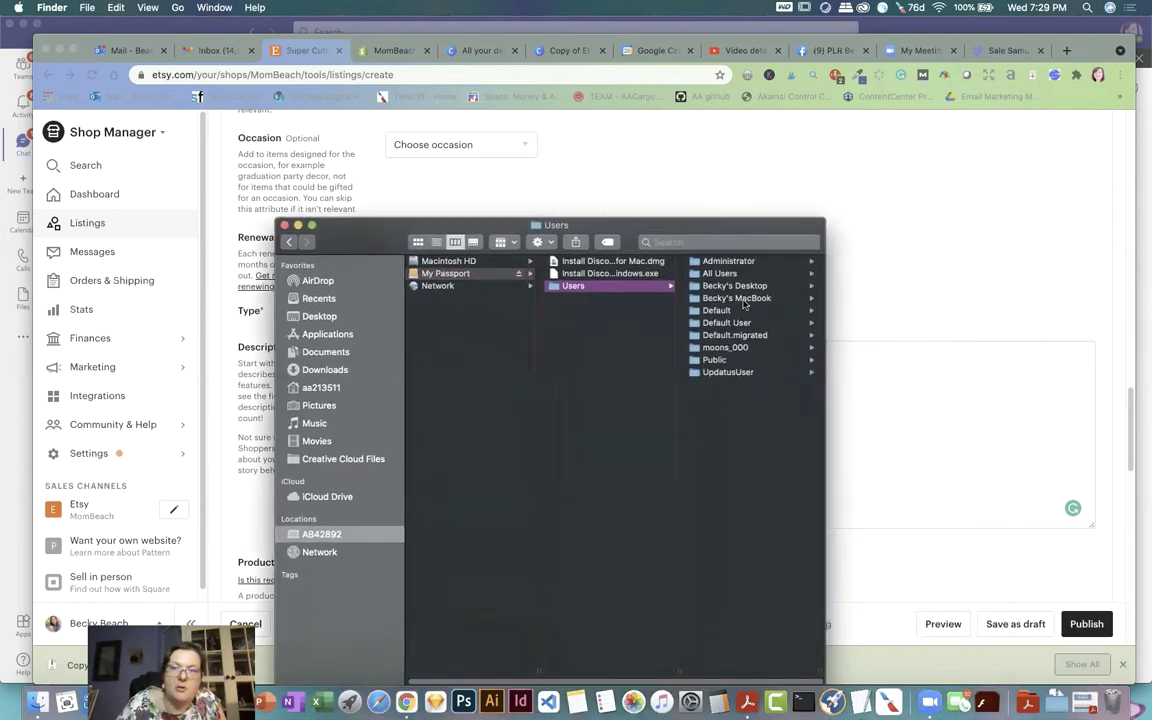
pyautogui.click(596, 298)
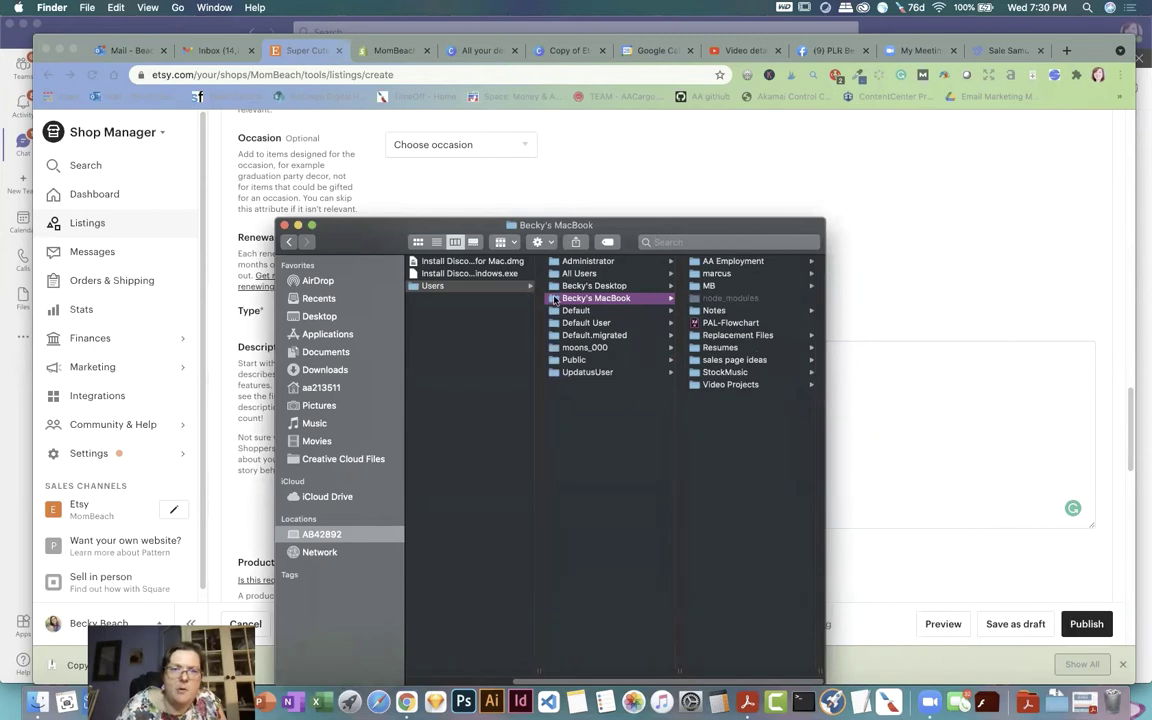
pyautogui.click(588, 287)
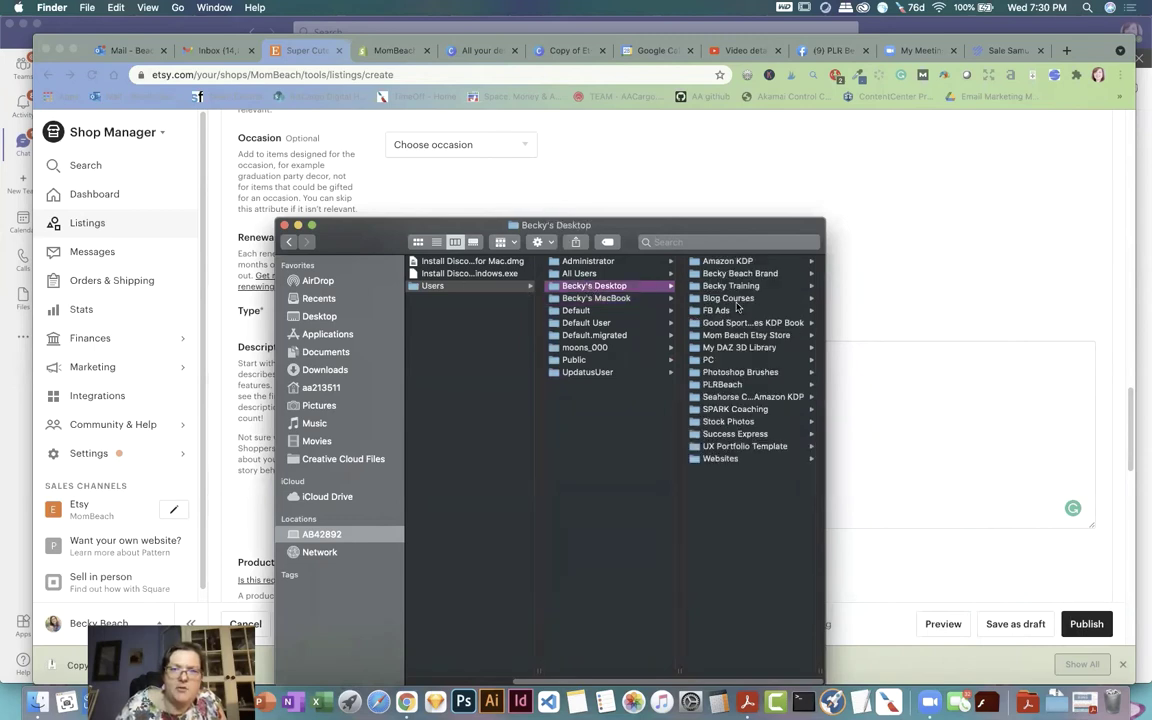
# Step: Open the product description template PDF from PLRBeach > Documents > Mom Beach Etsy Store > Documents
pyautogui.click(725, 385)
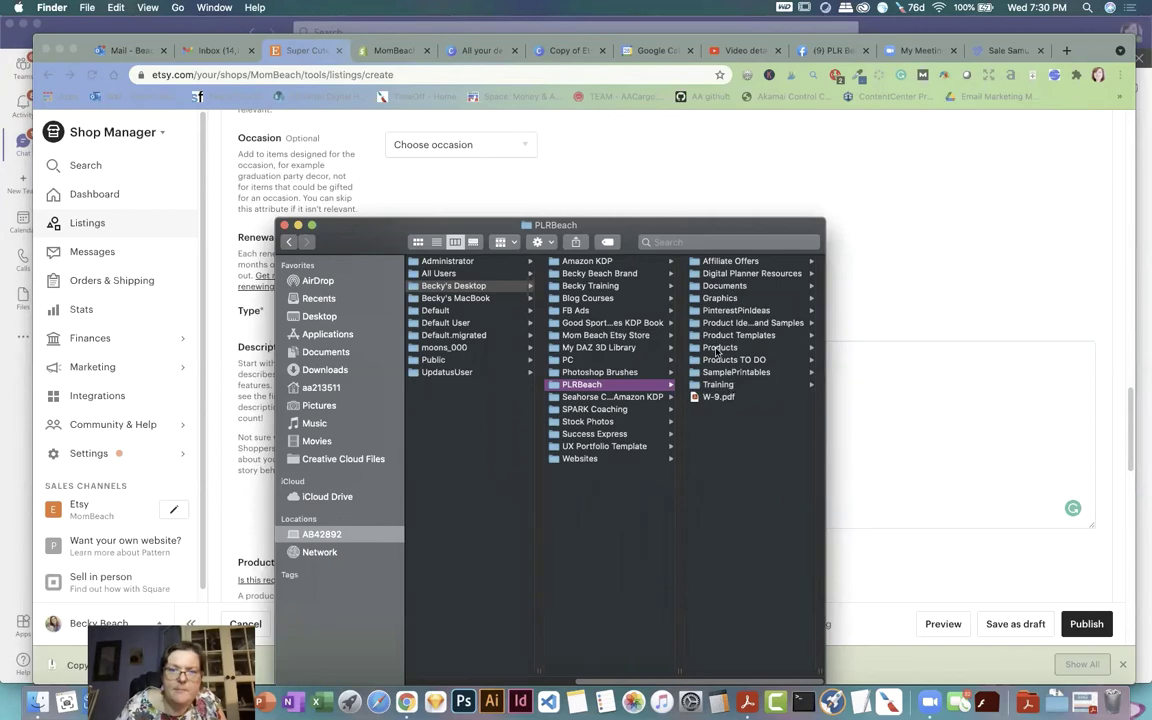
pyautogui.click(724, 286)
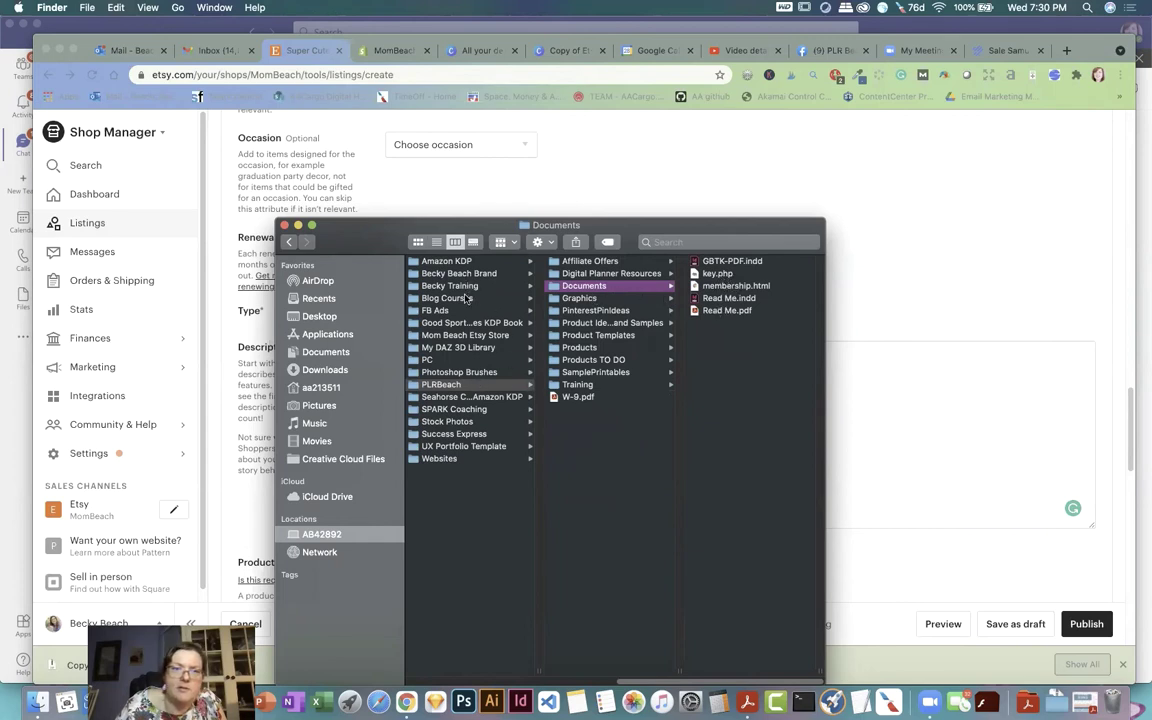
pyautogui.click(477, 337)
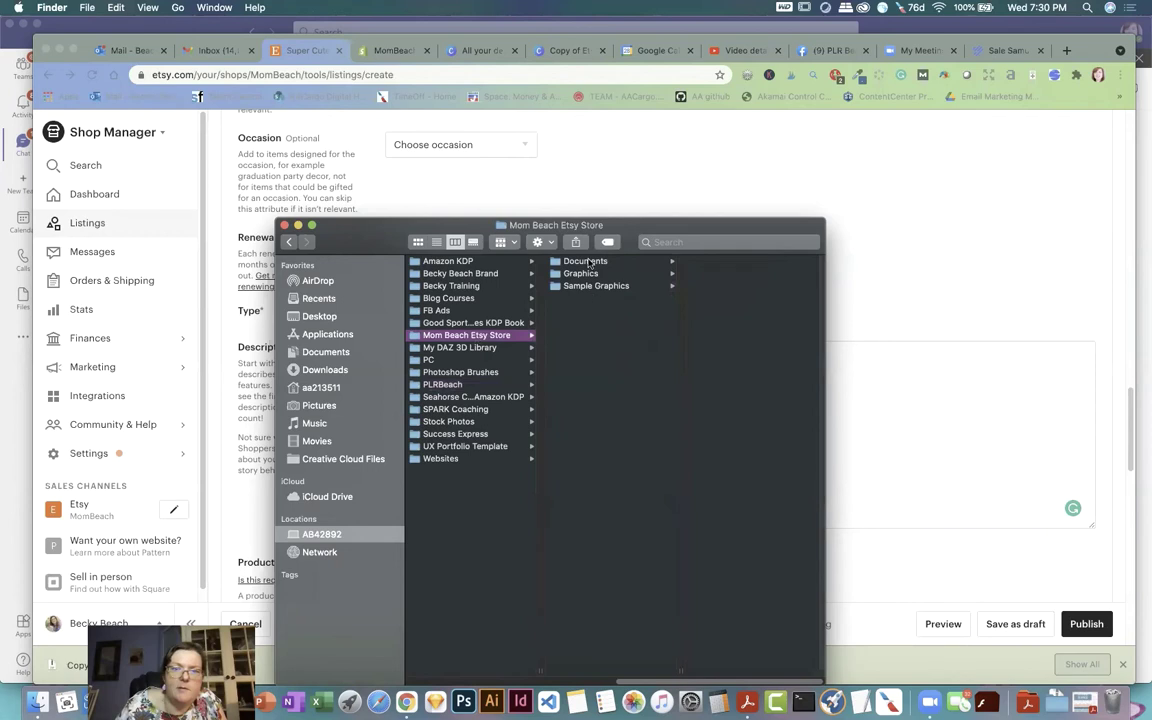
pyautogui.click(589, 262)
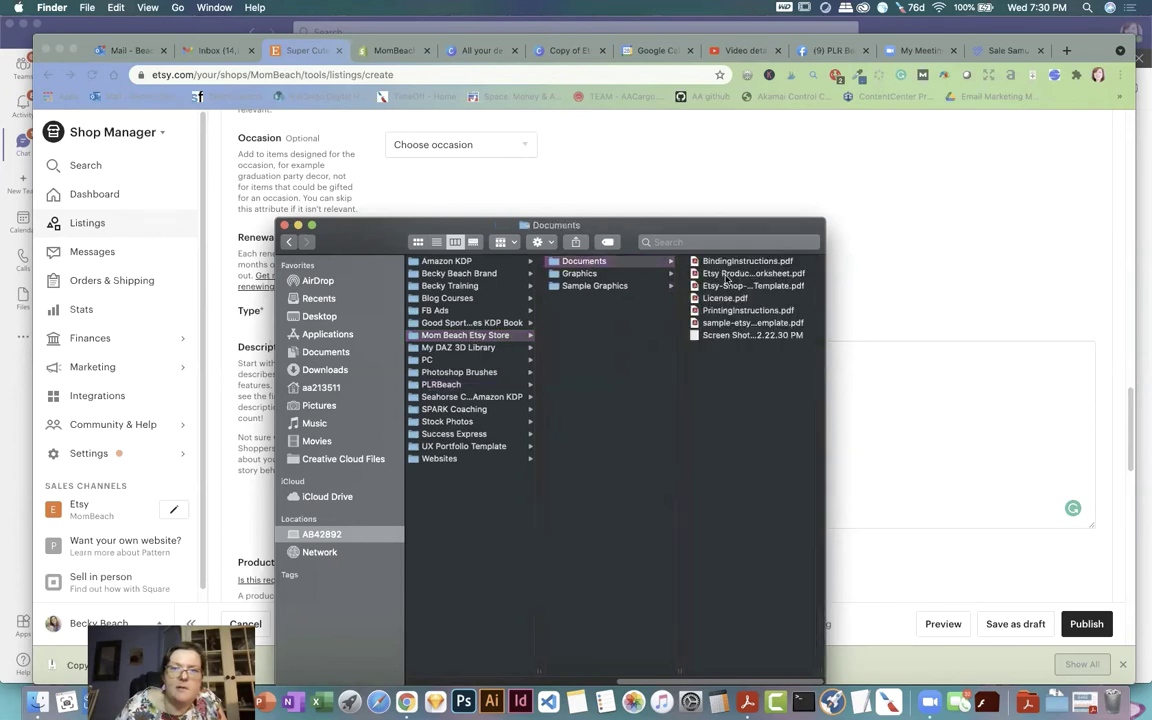
pyautogui.click(660, 274)
pyautogui.click(616, 286)
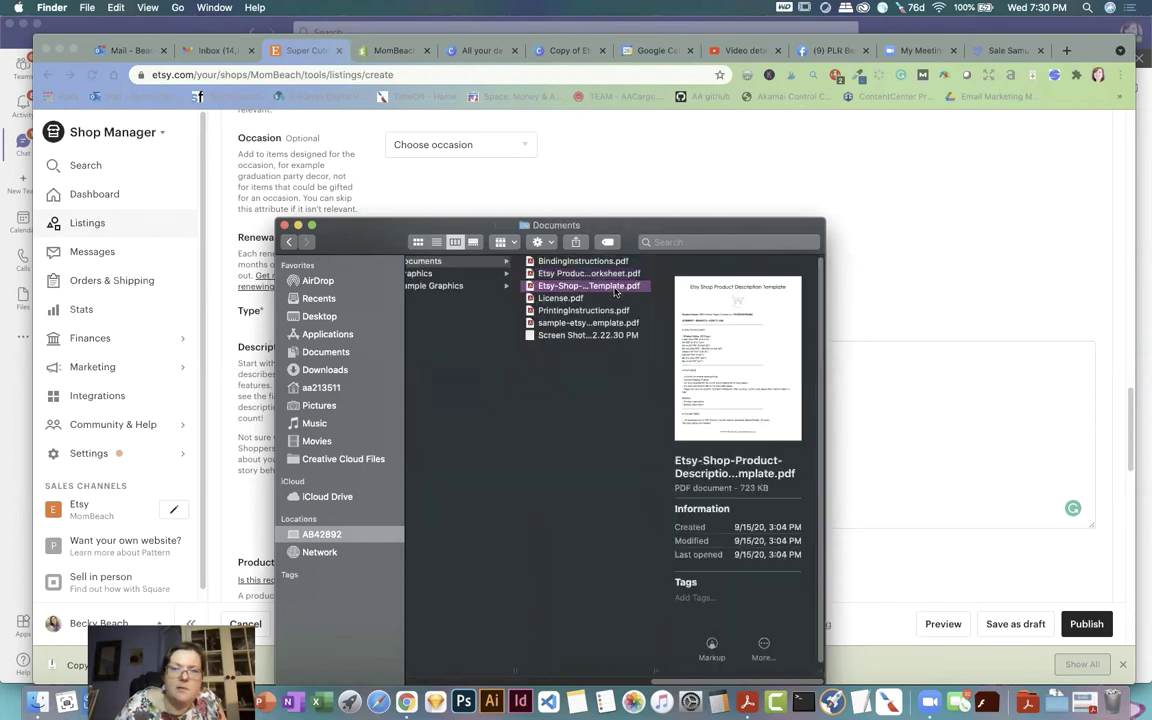
pyautogui.doubleClick(614, 287)
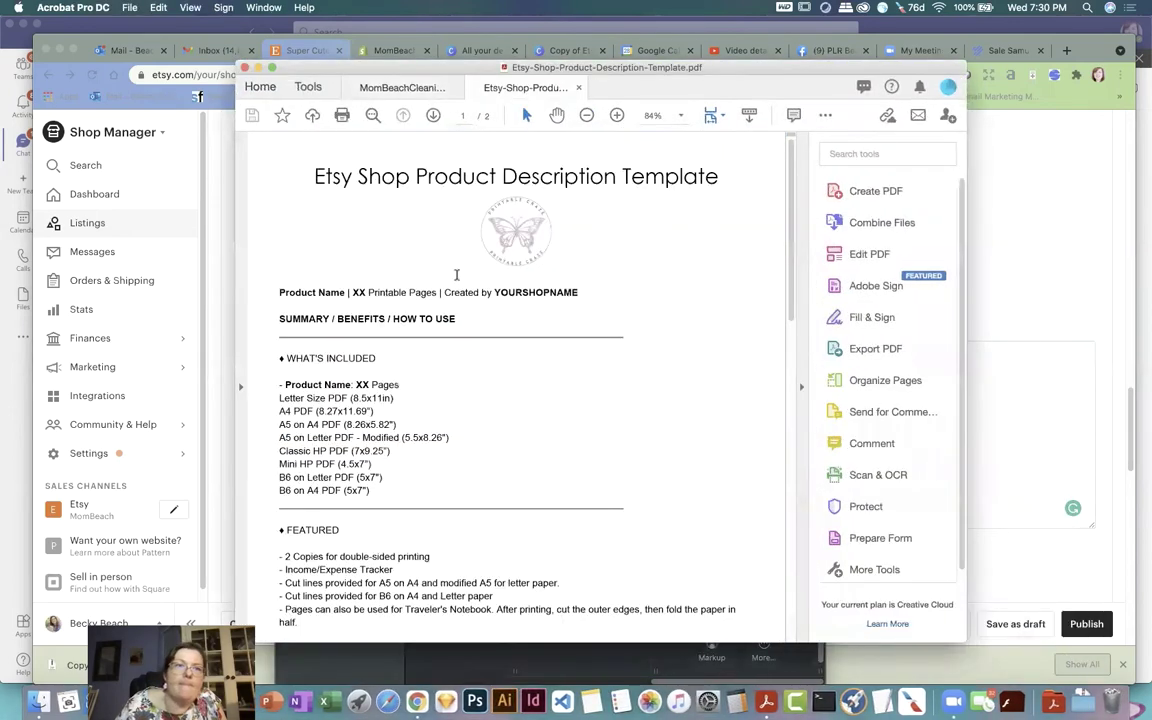
# Step: Copy all the template's text and paste it into the Etsy Description
pyautogui.click(157, 7)
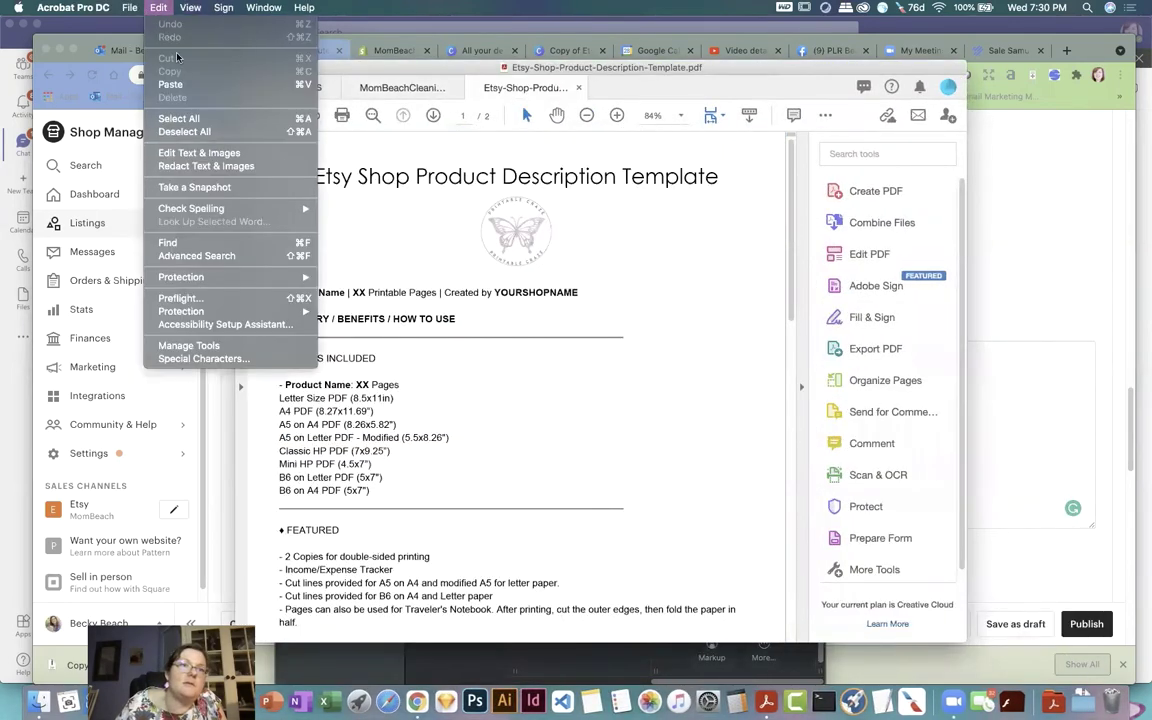
pyautogui.click(180, 119)
pyautogui.click(157, 8)
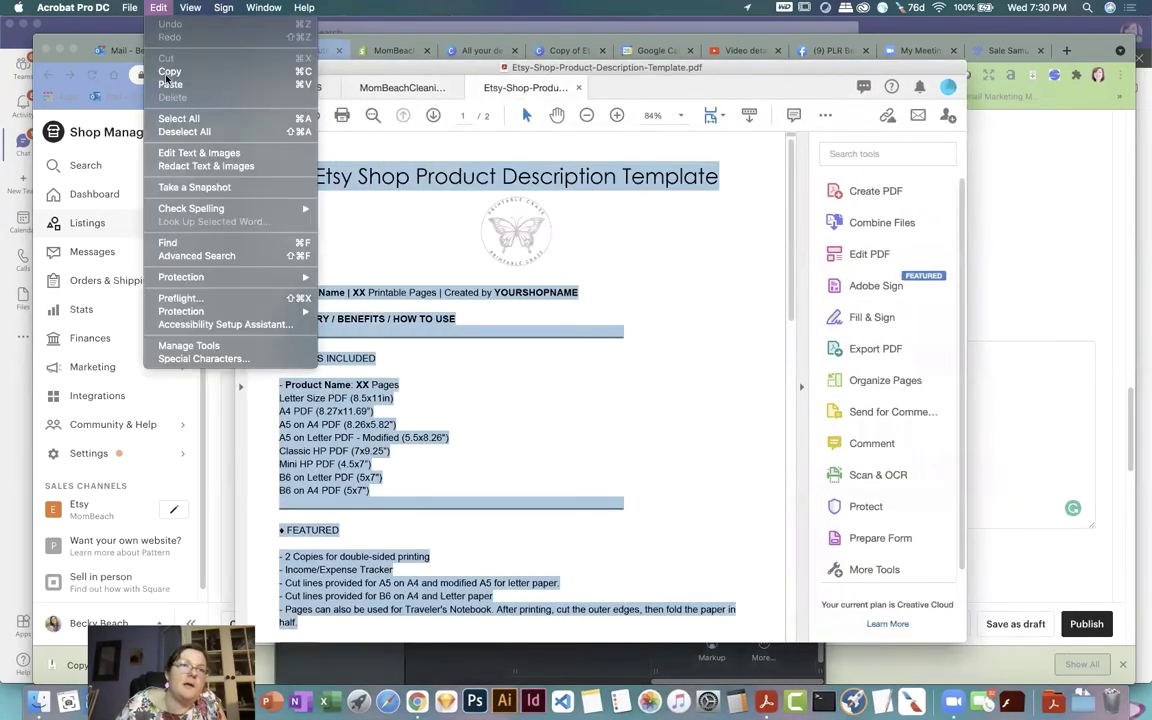
pyautogui.click(170, 72)
pyautogui.click(290, 51)
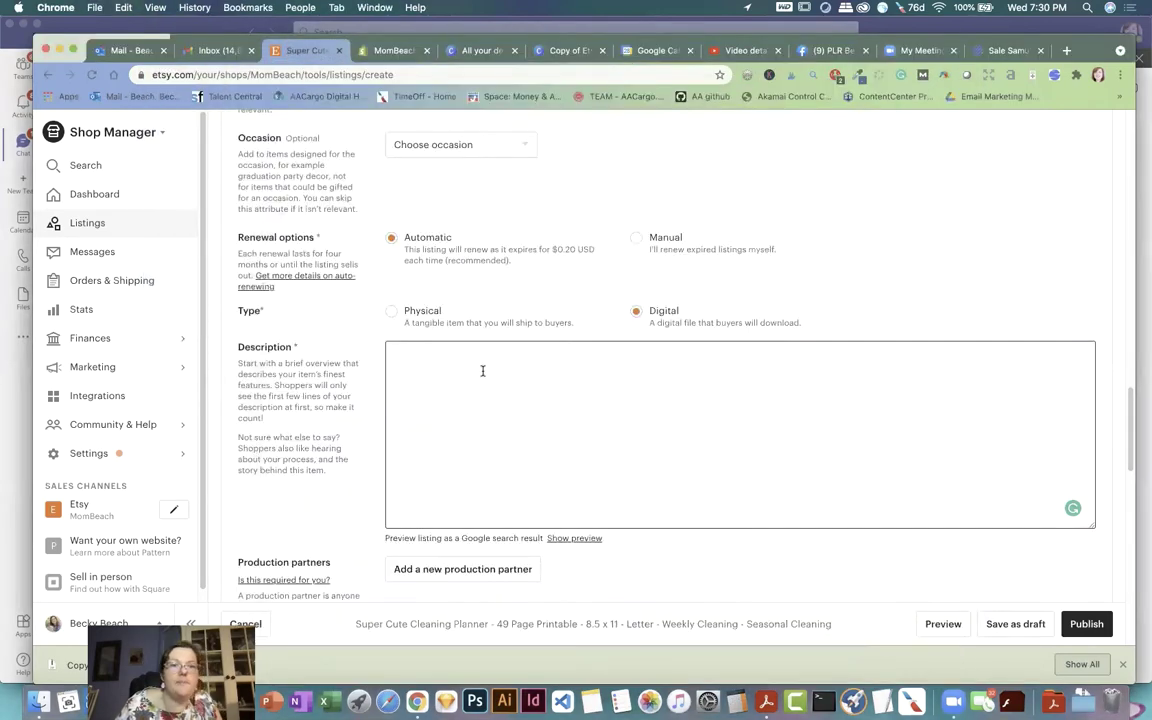
pyautogui.press('super+v')
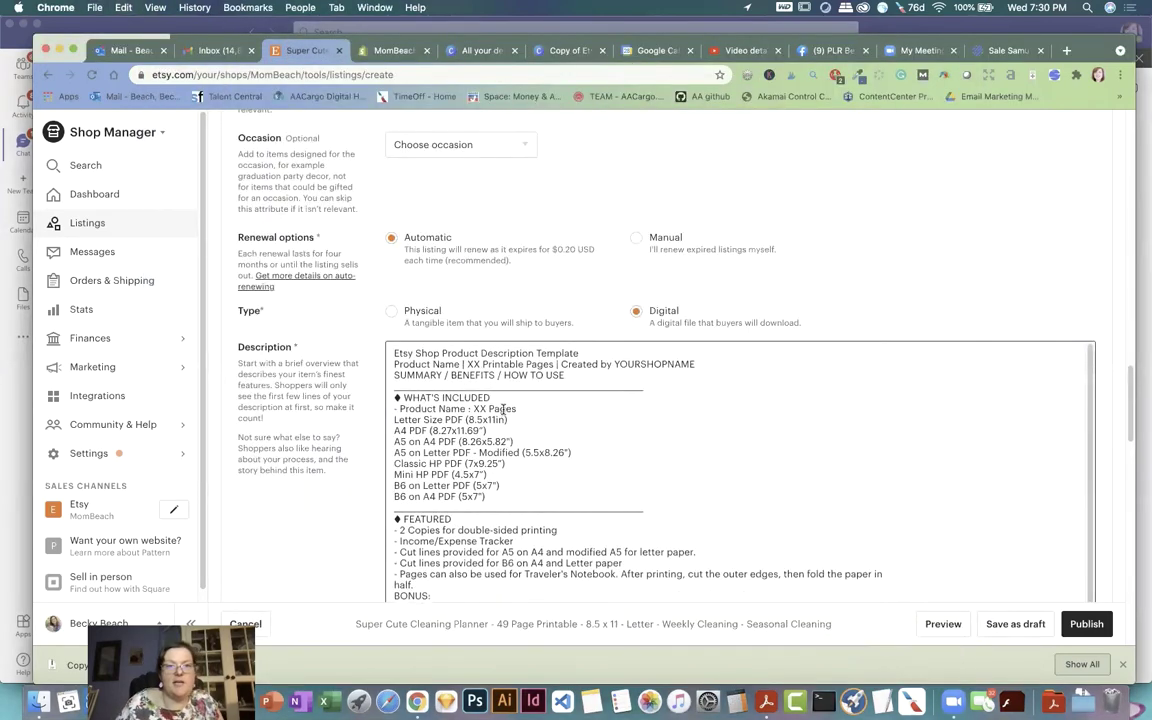
# Step: Copy the first two paragraphs of the Shopify Cute Cleaning Planner (39 Pages) description
pyautogui.click(352, 52)
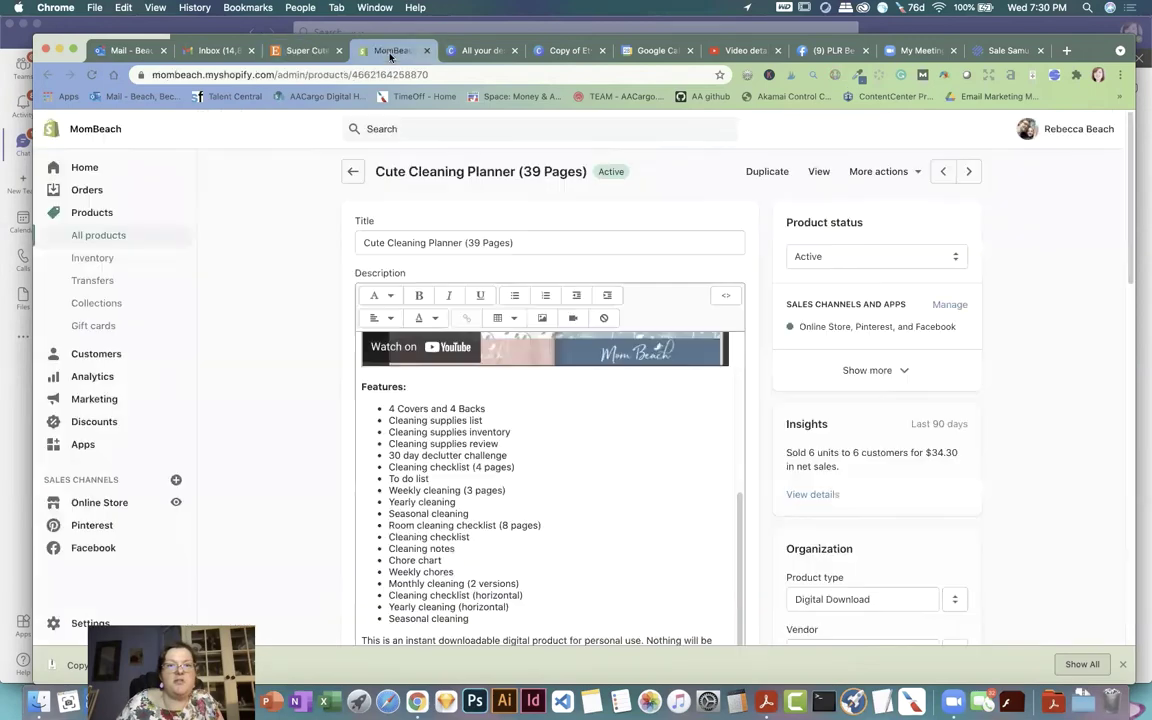
pyautogui.scroll(10, 592, 490)
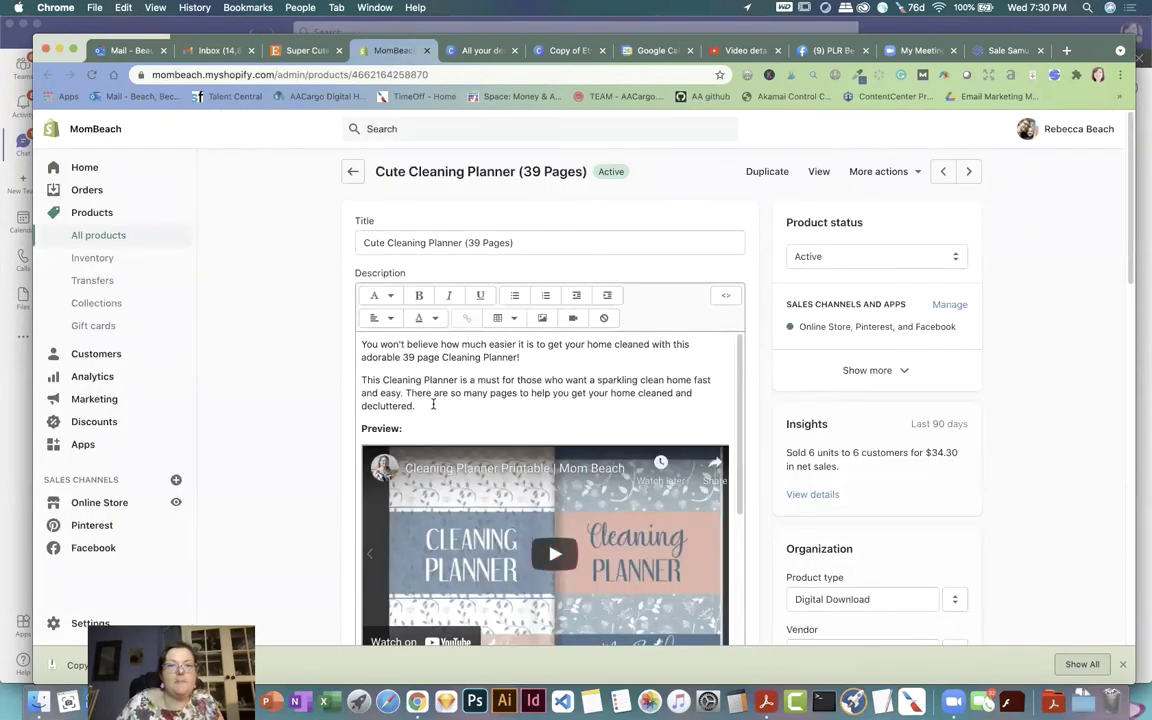
pyautogui.moveTo(419, 402); pyautogui.dragTo(347, 339)
pyautogui.rightClick(404, 358)
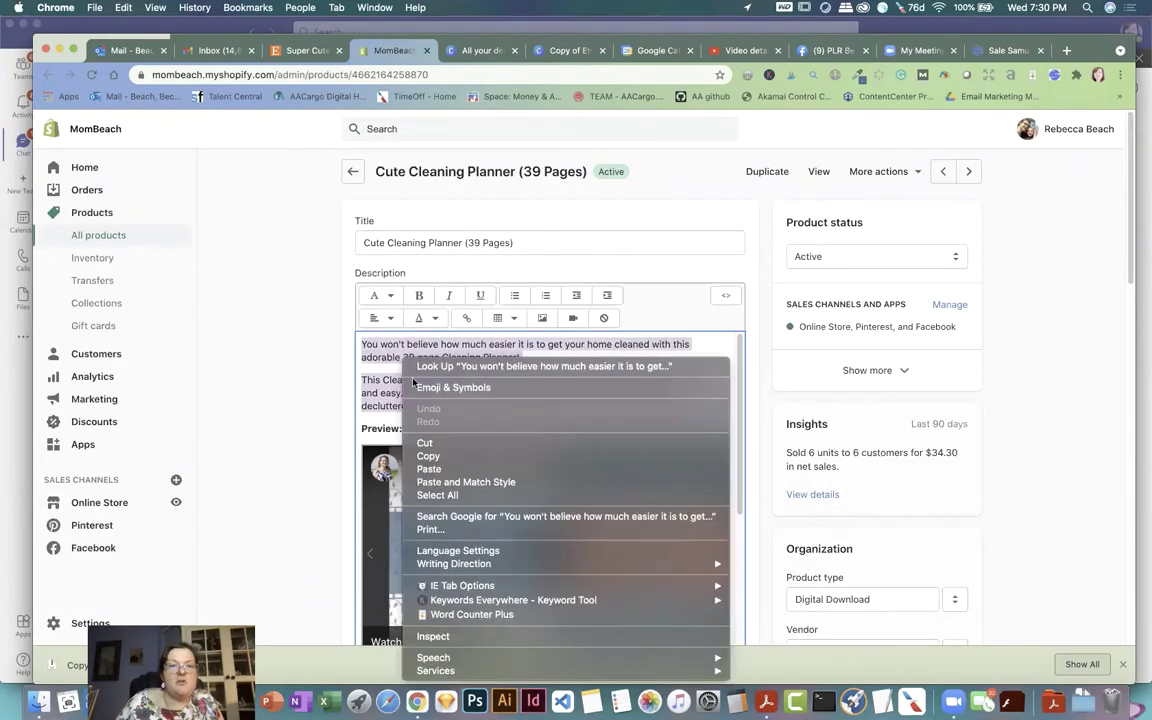
pyautogui.click(426, 456)
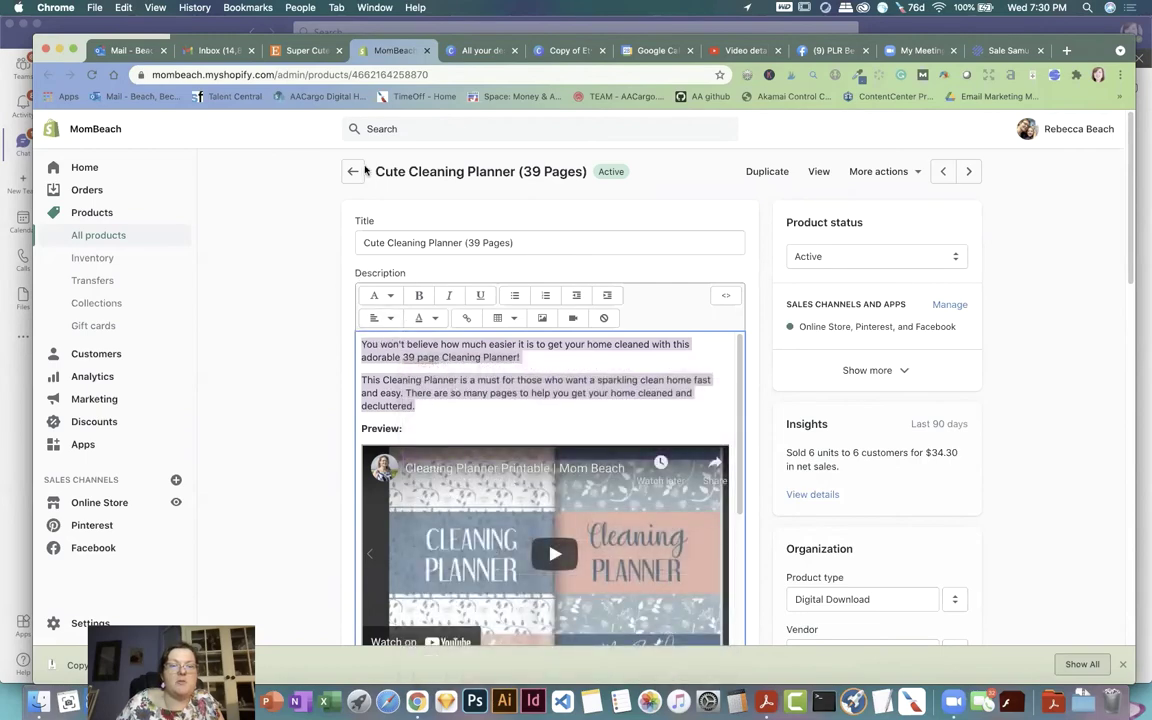
pyautogui.click(302, 50)
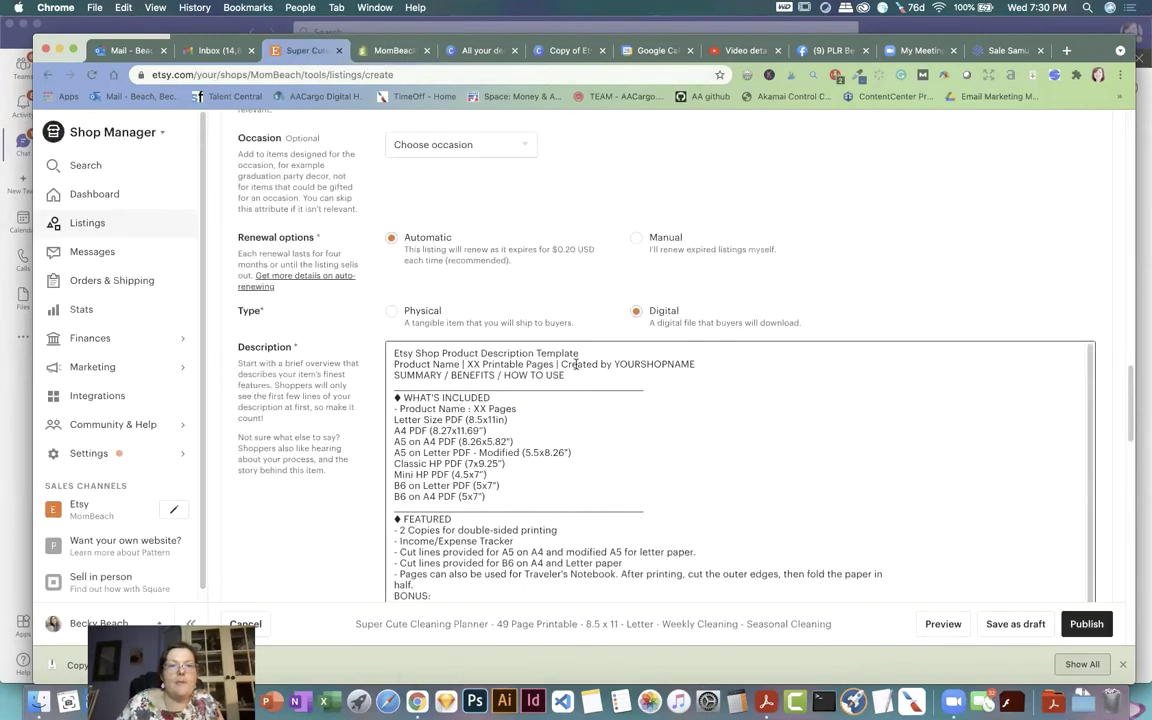
# Step: Replace the template's title and SUMMARY / BENEFITS / HOW TO USE lines with the copied intro paragraphs
pyautogui.moveTo(585, 352); pyautogui.dragTo(392, 353)
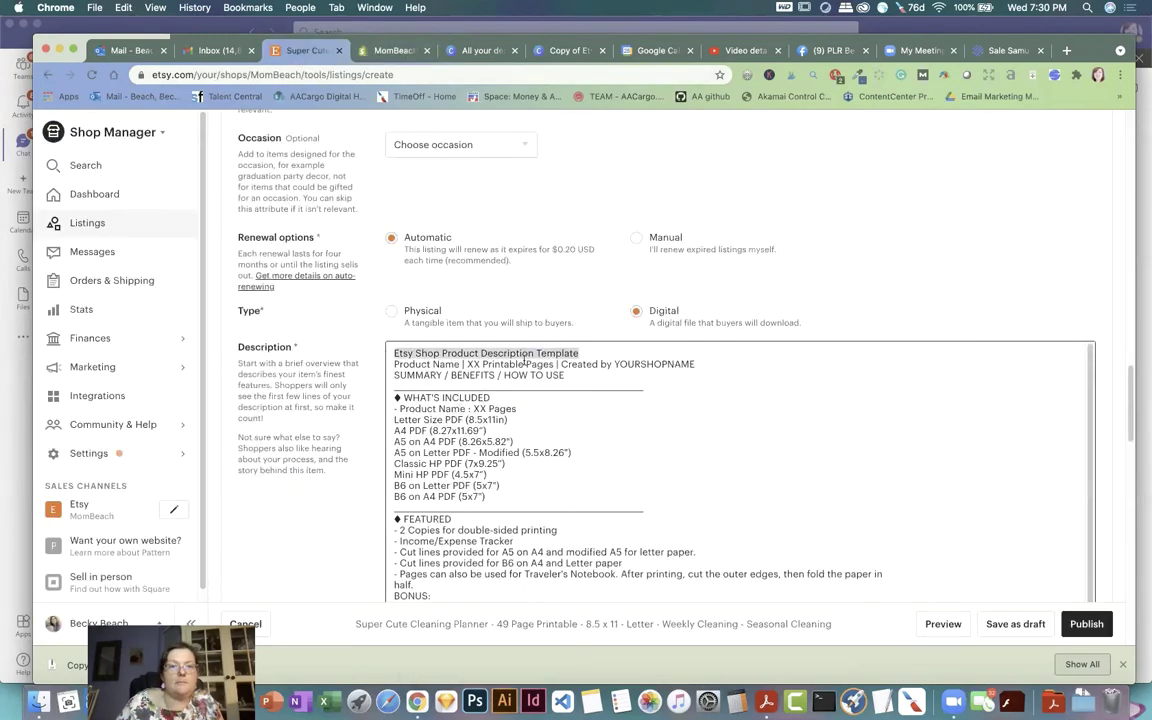
pyautogui.press('super+v')
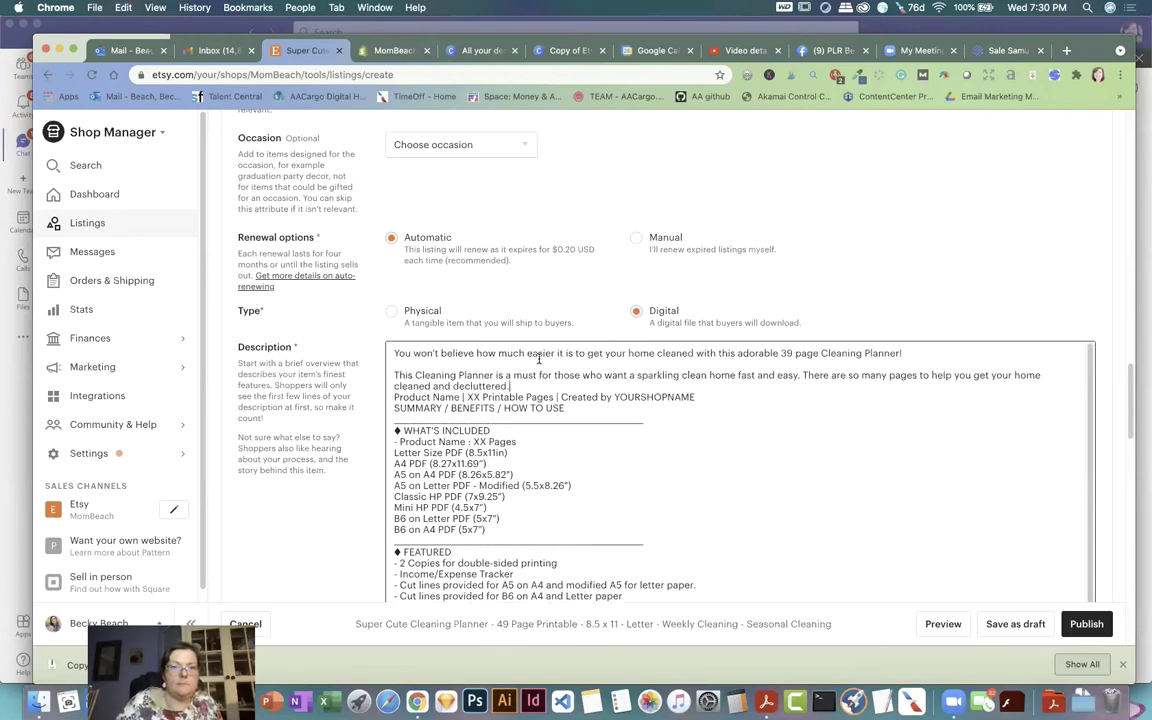
pyautogui.moveTo(570, 407); pyautogui.dragTo(376, 407)
pyautogui.press('BackSpace')
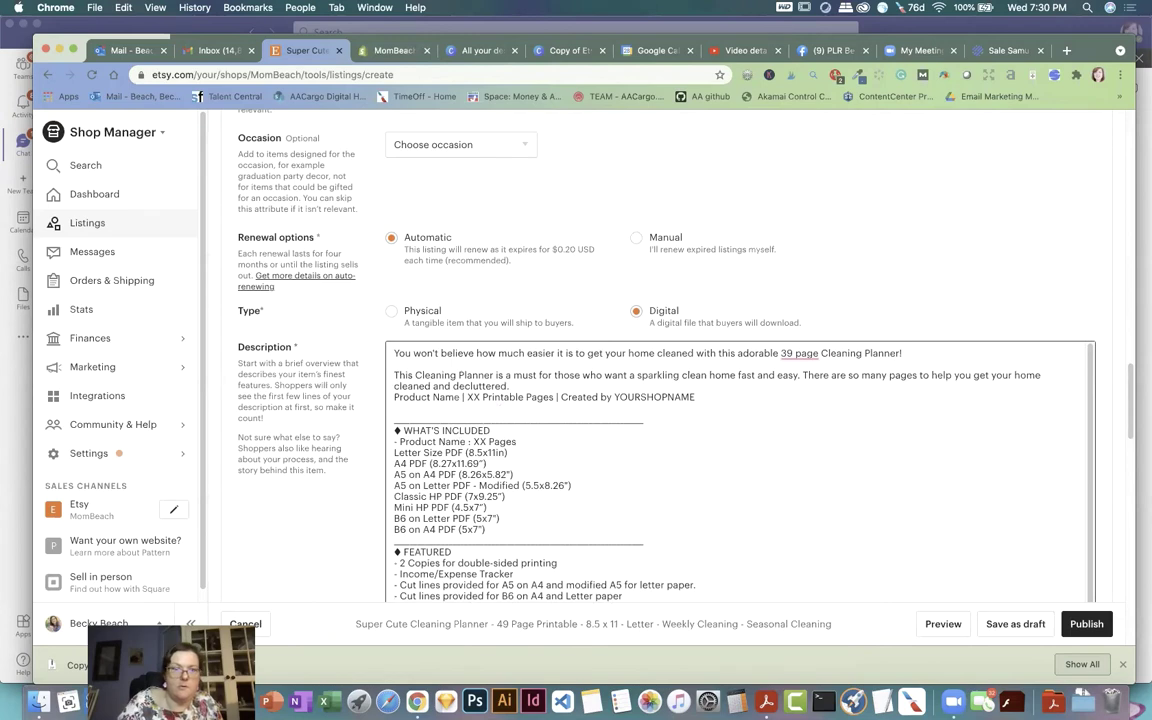
pyautogui.press('super+v')
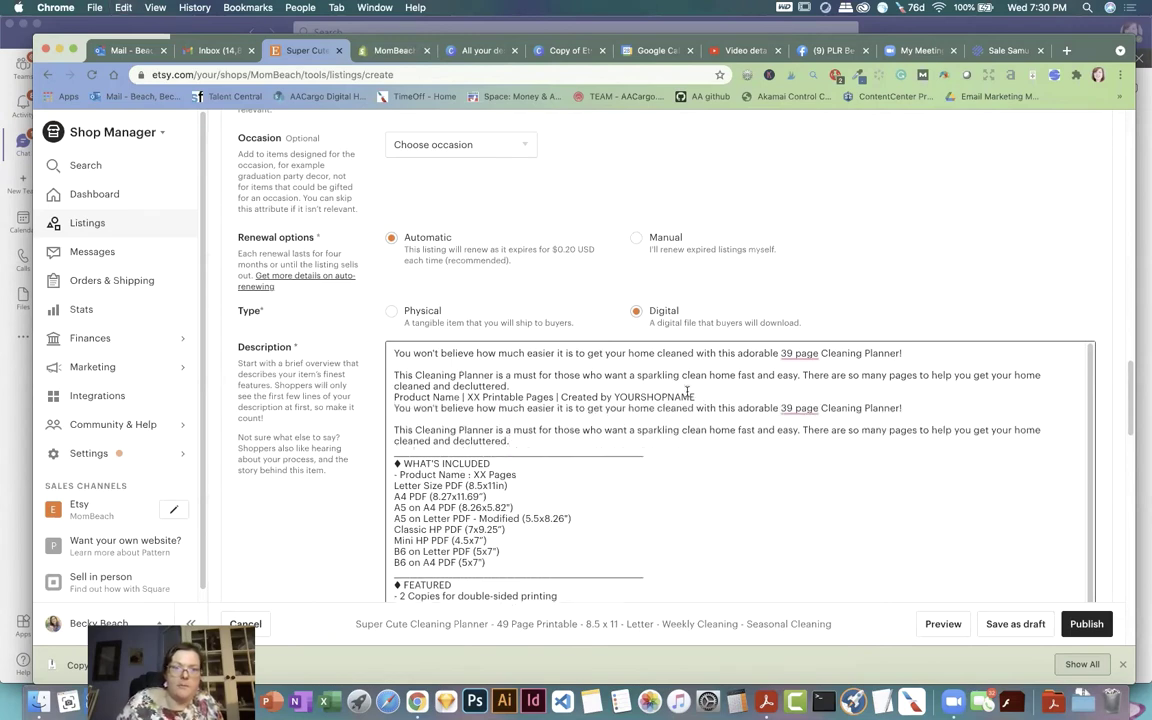
pyautogui.moveTo(510, 386); pyautogui.dragTo(341, 339)
pyautogui.press('BackSpace')
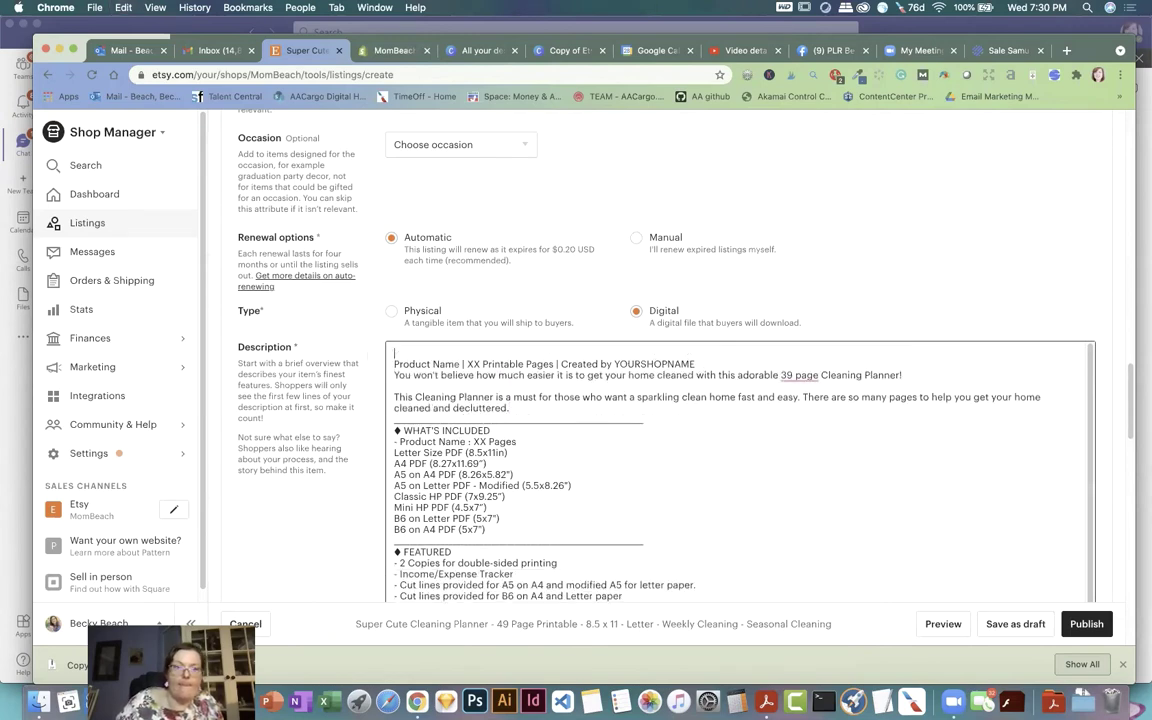
pyautogui.press('BackSpace')
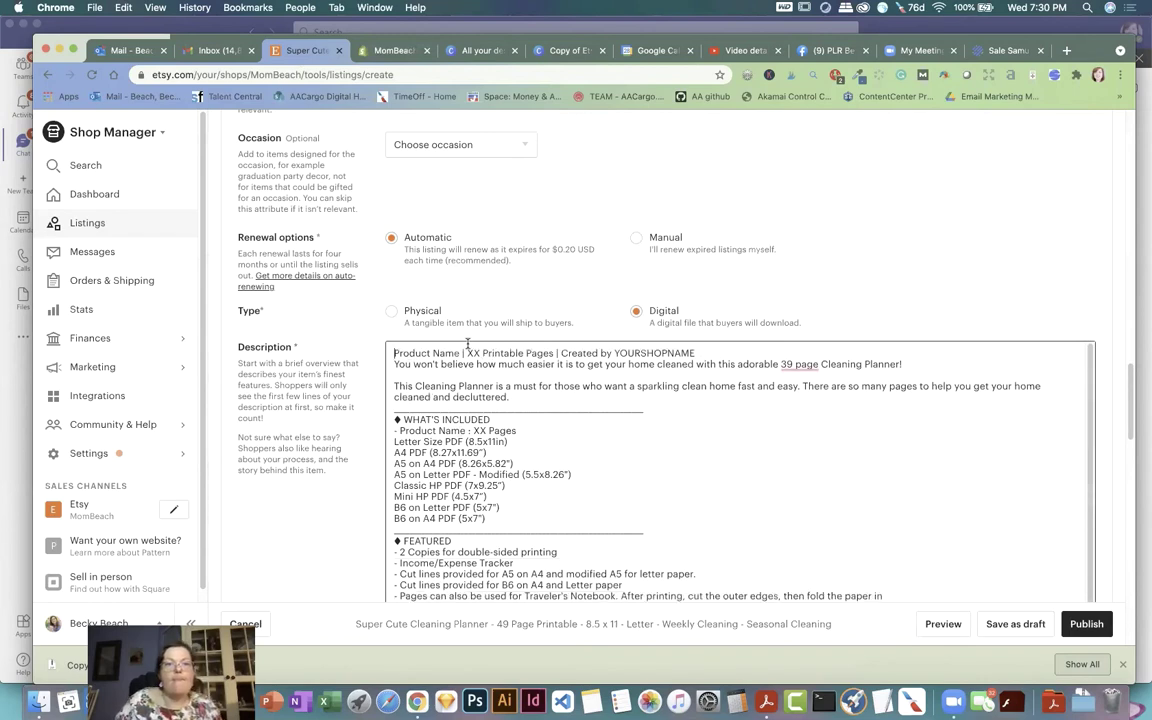
# Step: Replace the Product Name placeholder with 'Super Cute Cleaning Planner', checking the planner PDF
pyautogui.moveTo(463, 353); pyautogui.dragTo(394, 353)
pyautogui.write('S')
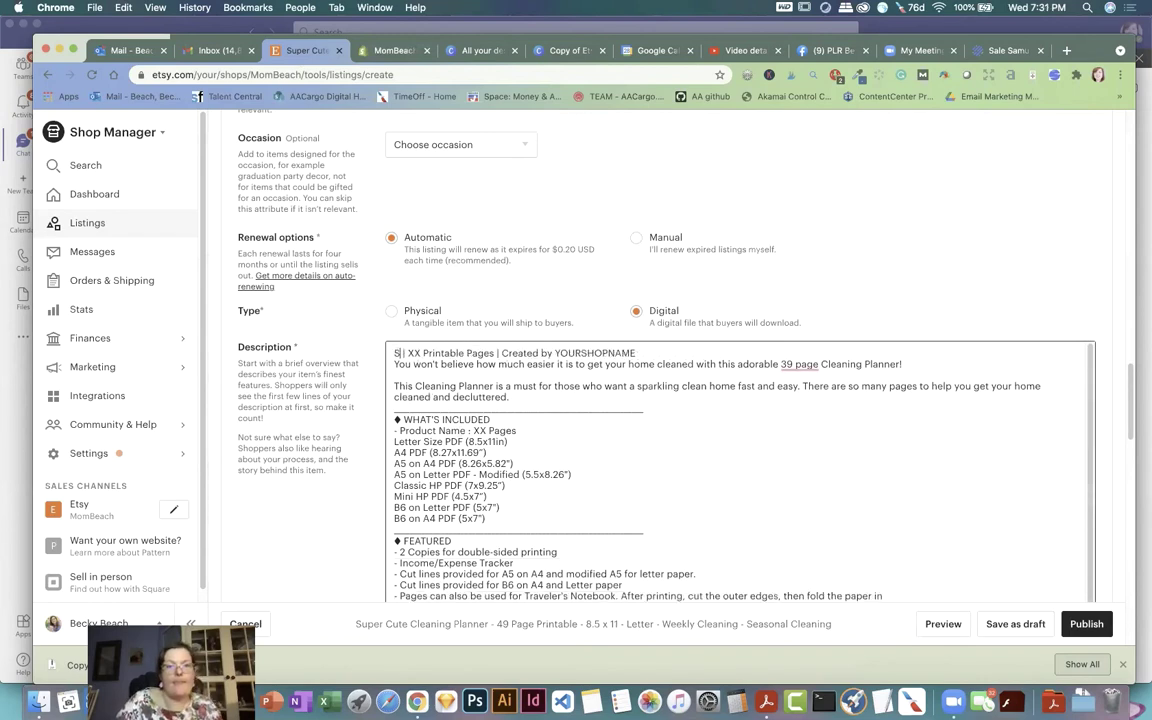
pyautogui.write('uper Cute Cleaning')
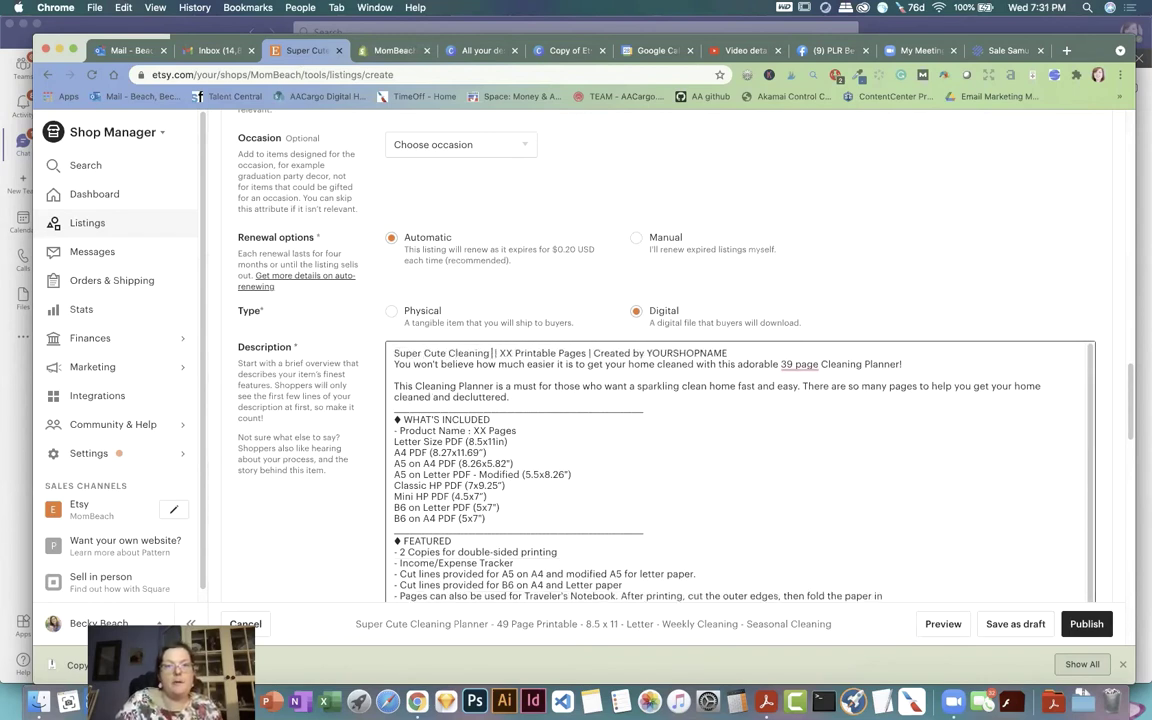
pyautogui.write(' Planner')
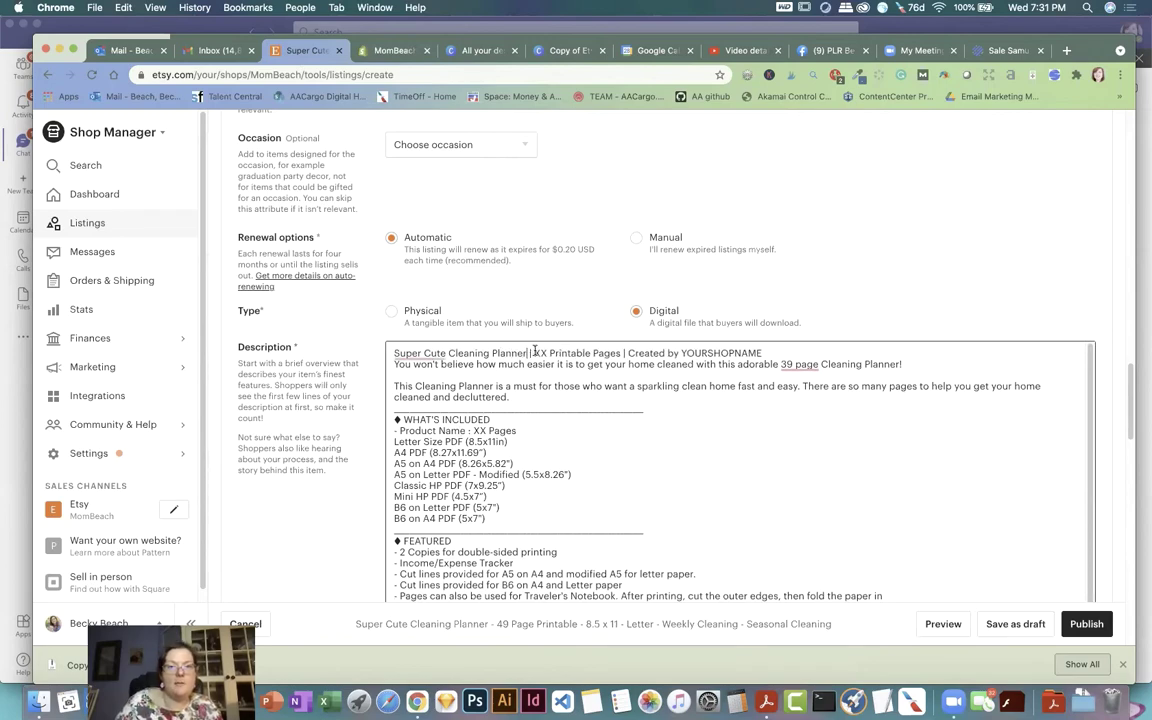
pyautogui.click(766, 701)
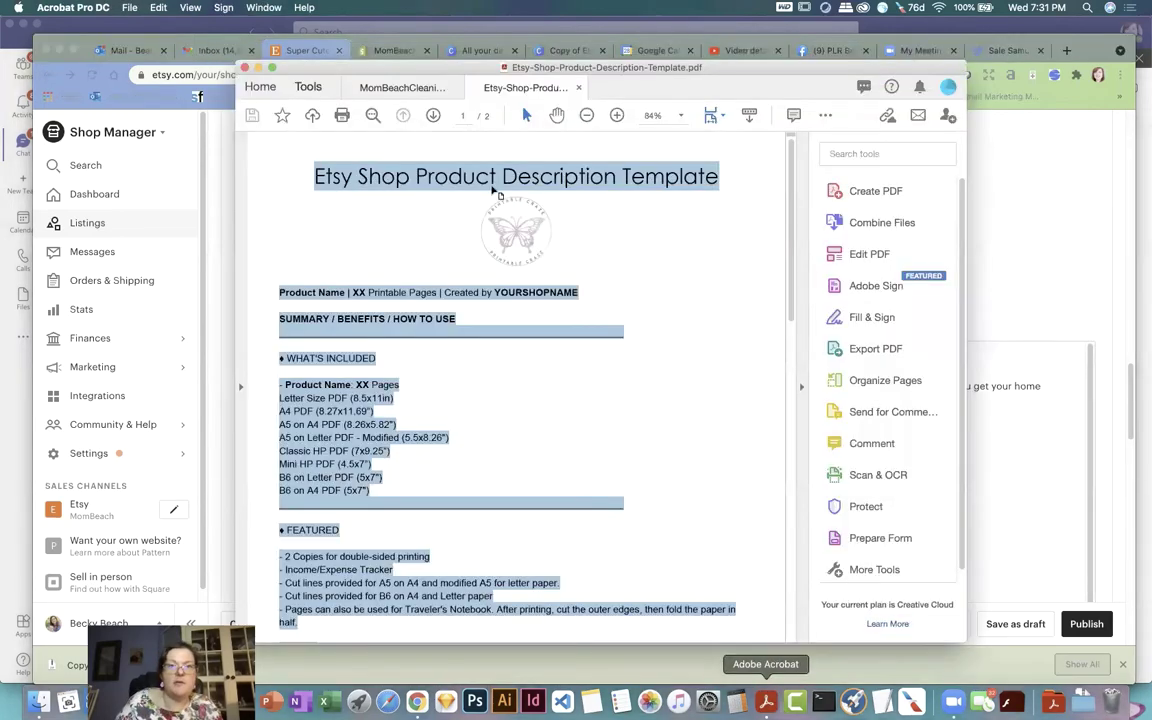
pyautogui.click(405, 88)
pyautogui.click(1041, 213)
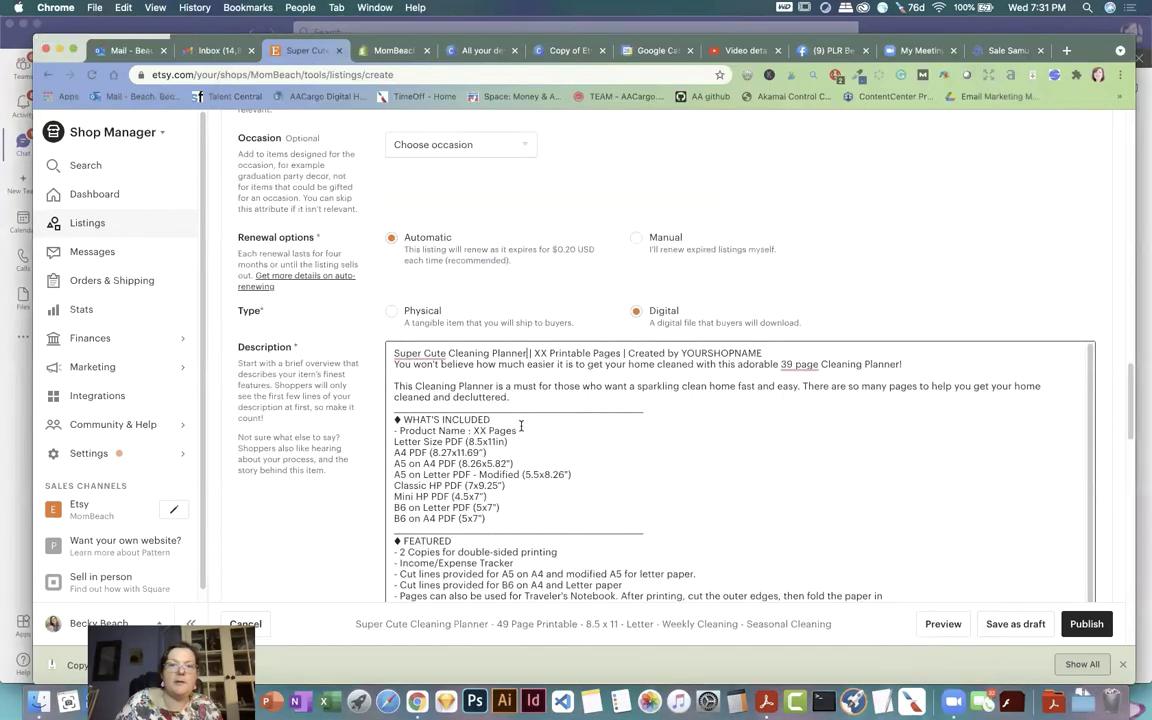
# Step: Fill in 39 pages, the shop name and 'Cute Cleaning Planner', and delete the A4–B6 sizes
pyautogui.doubleClick(540, 353)
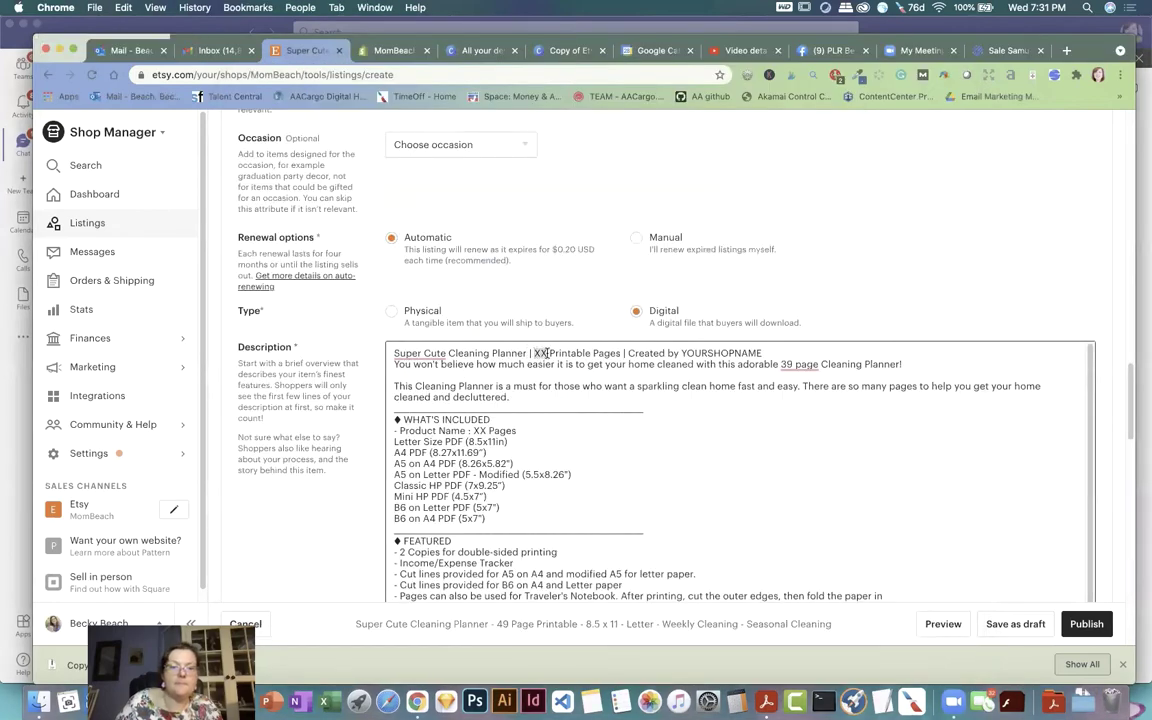
pyautogui.write('39')
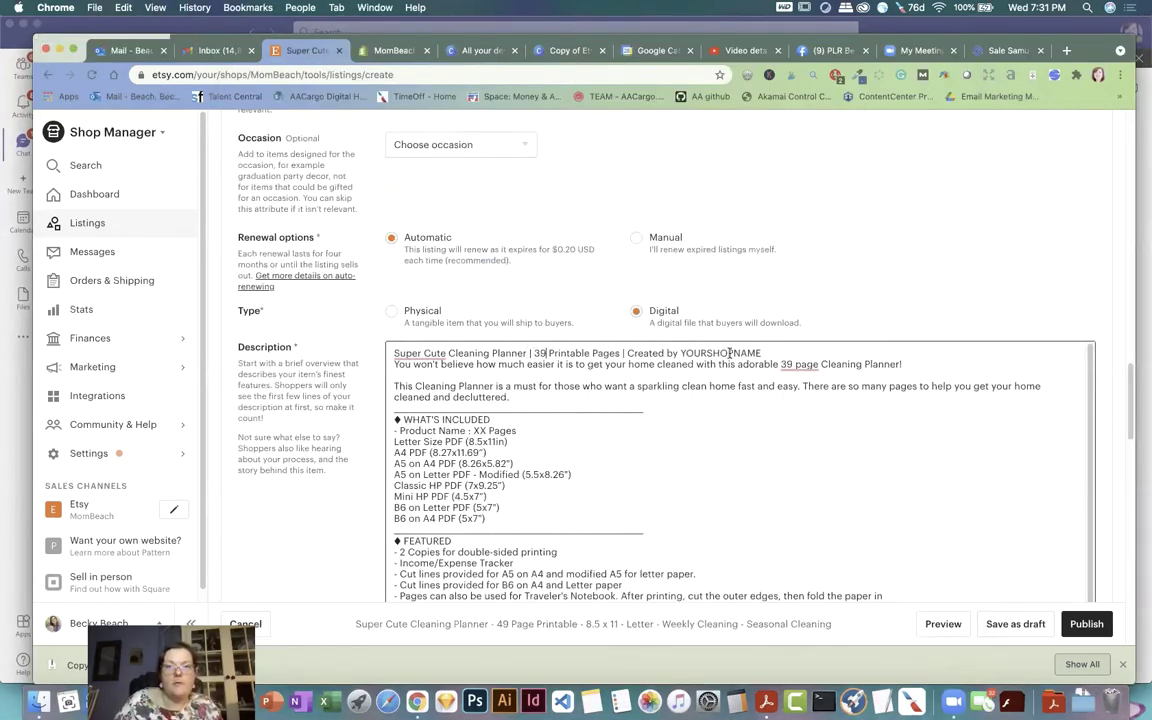
pyautogui.doubleClick(728, 353)
pyautogui.write('Mom Beach')
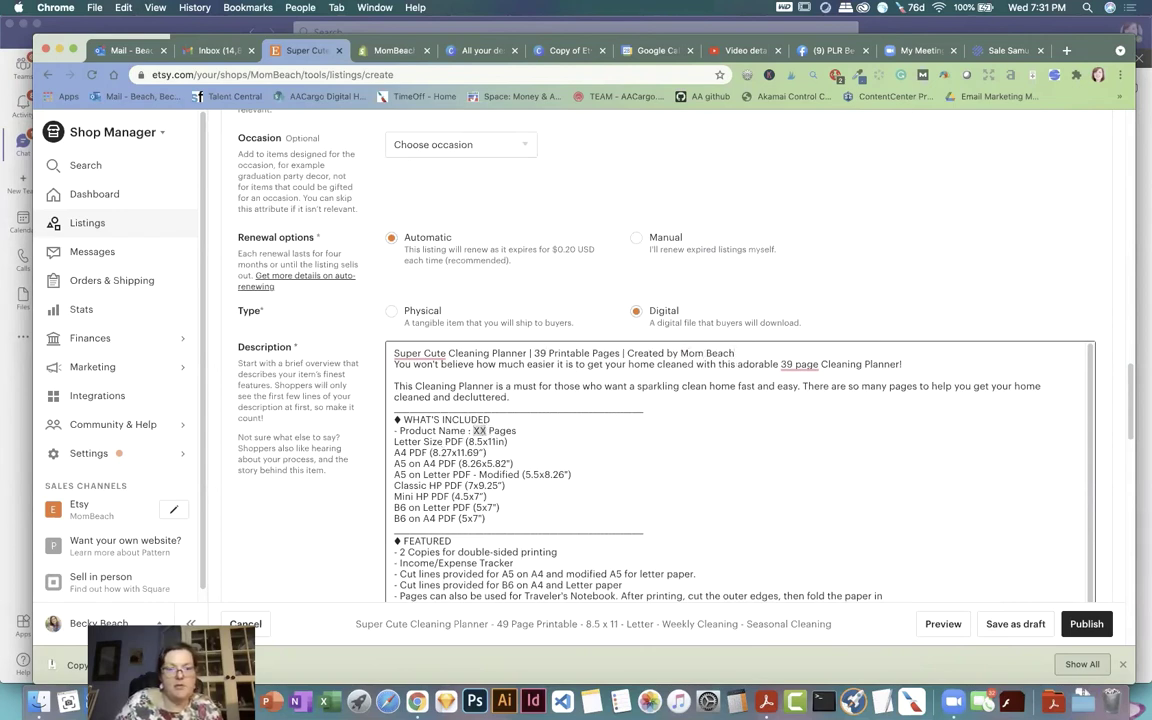
pyautogui.write('39')
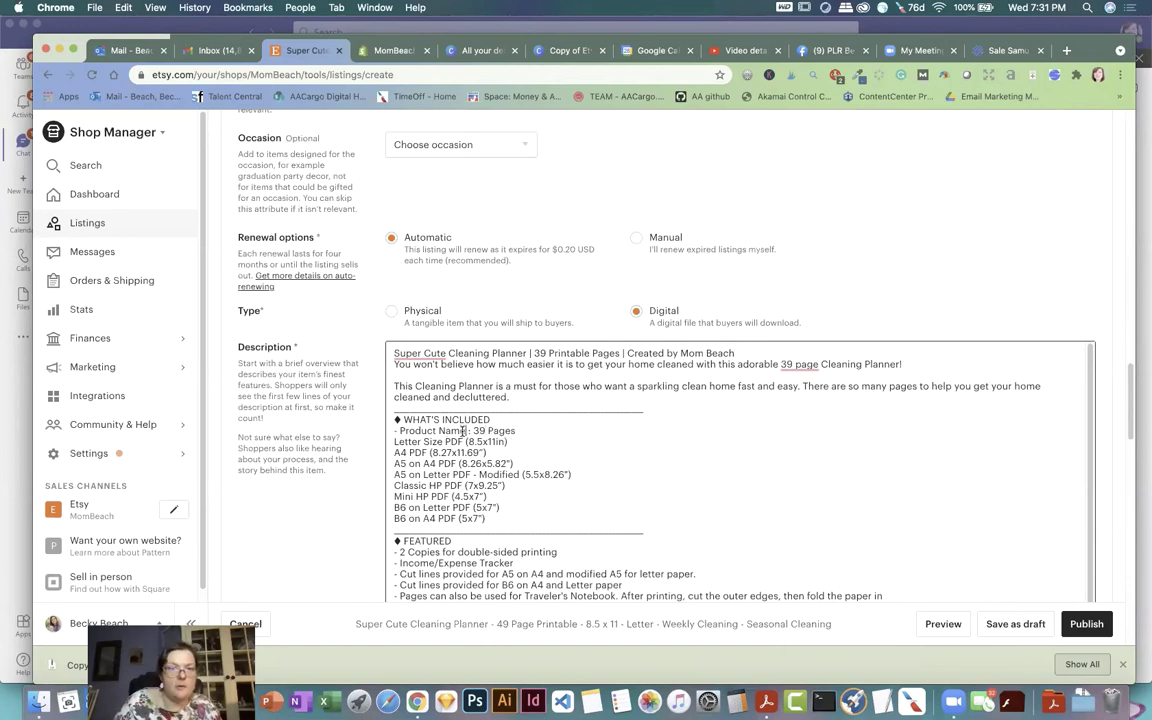
pyautogui.moveTo(465, 431); pyautogui.dragTo(400, 429)
pyautogui.write('Cute Cleaning')
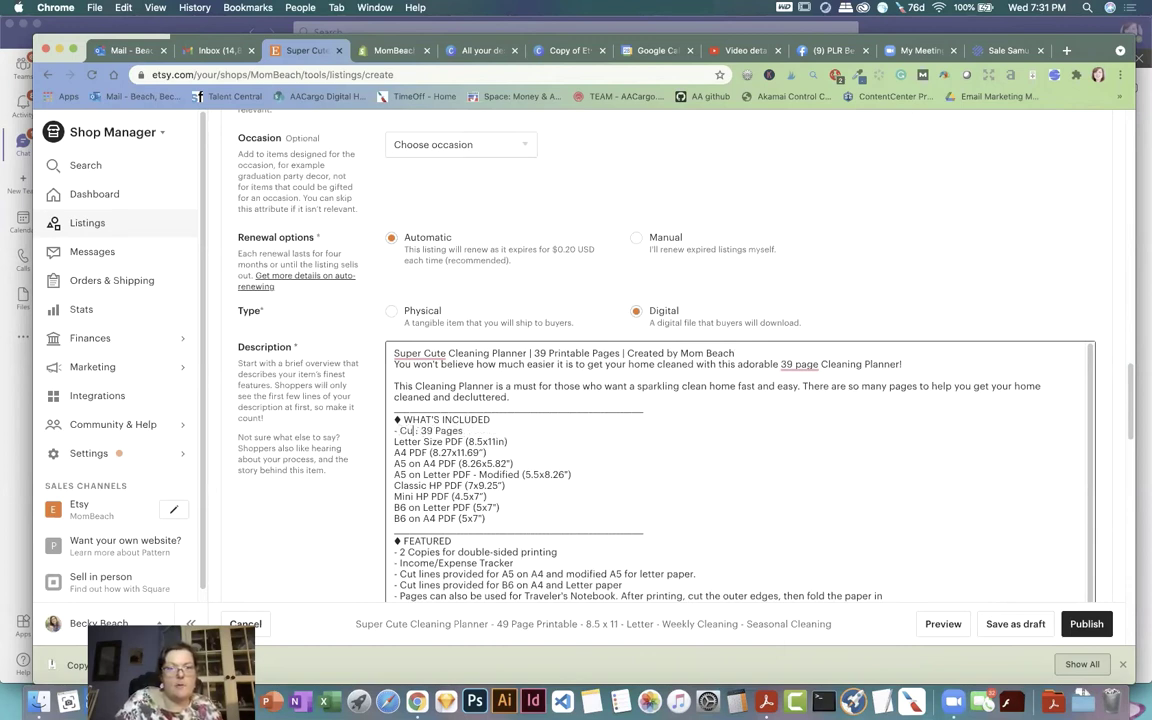
pyautogui.write(' Planner')
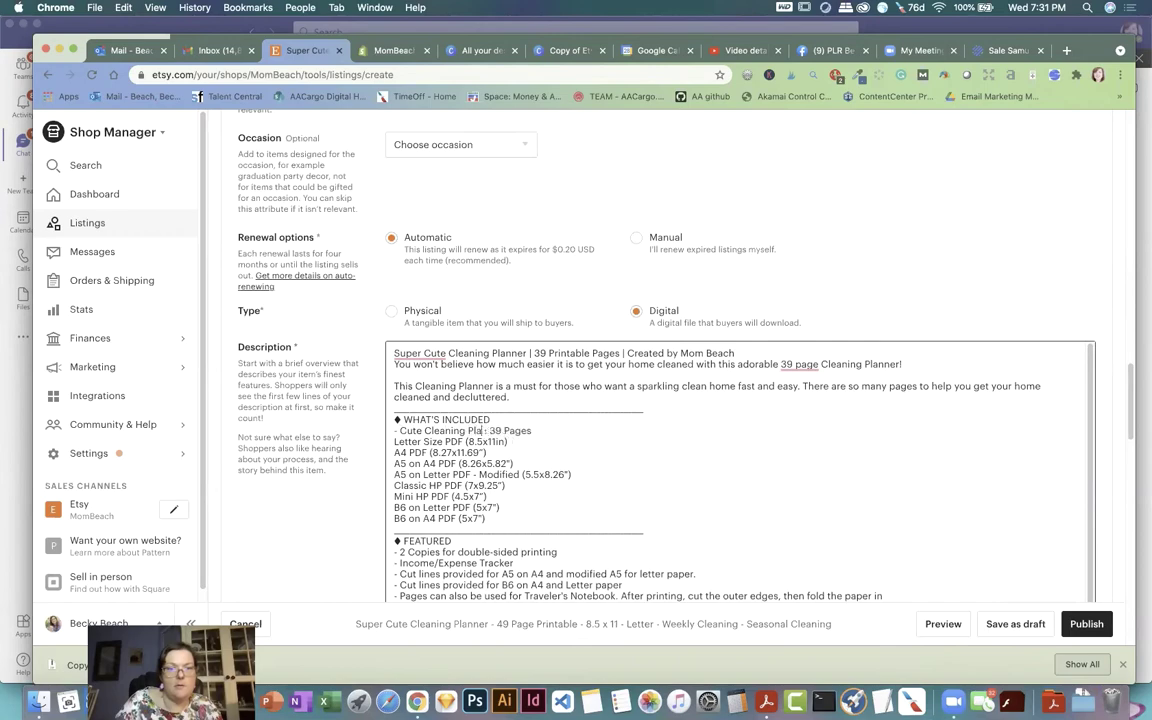
pyautogui.moveTo(491, 518); pyautogui.dragTo(382, 455)
pyautogui.press('BackSpace')
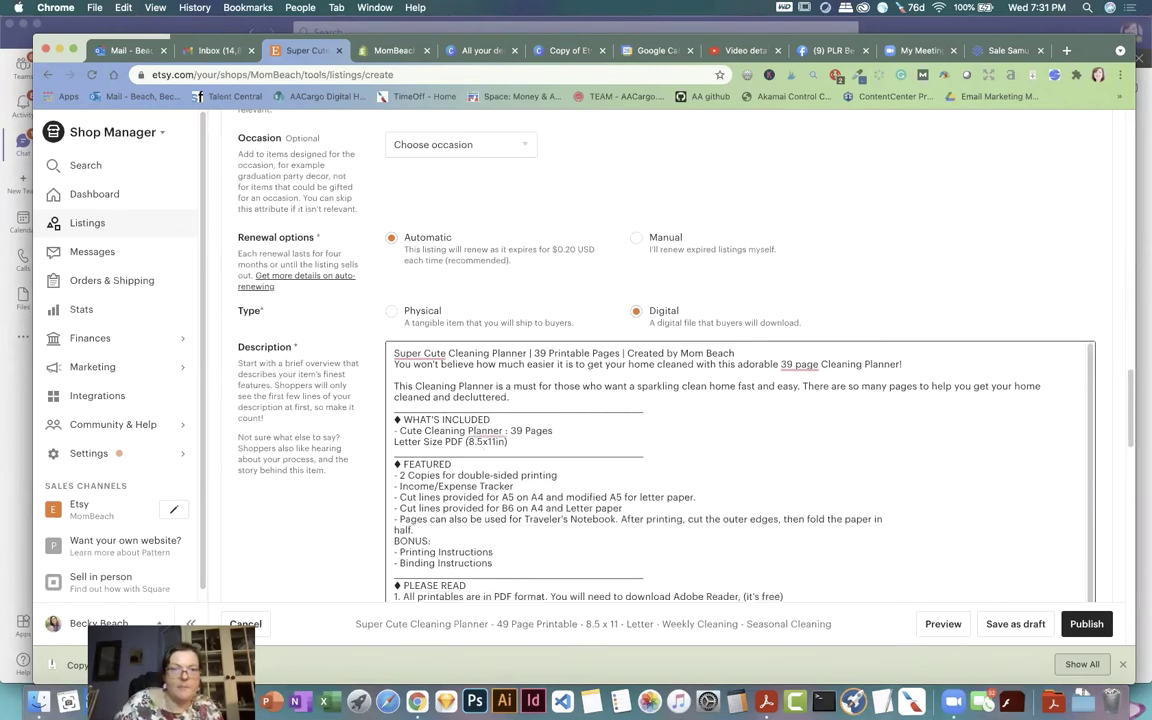
pyautogui.press('BackSpace')
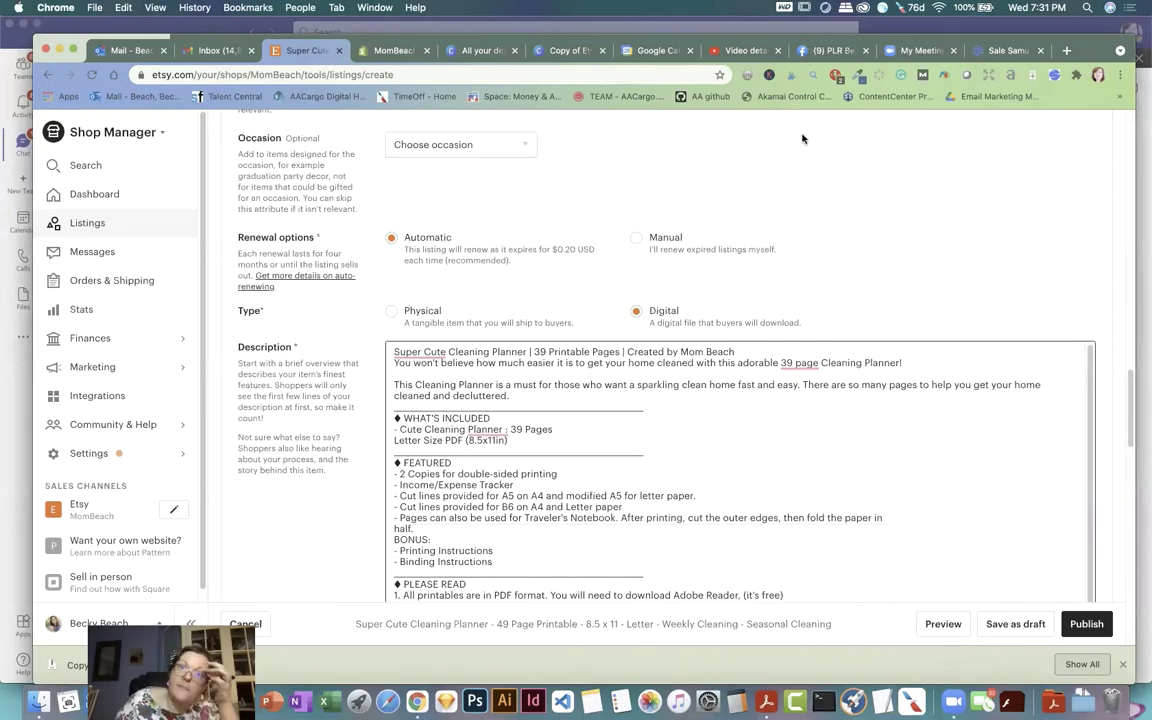
# Step: Copy the feature bullet list from the Shopify planner description
pyautogui.click(392, 50)
pyautogui.scroll(-1, 468, 378)
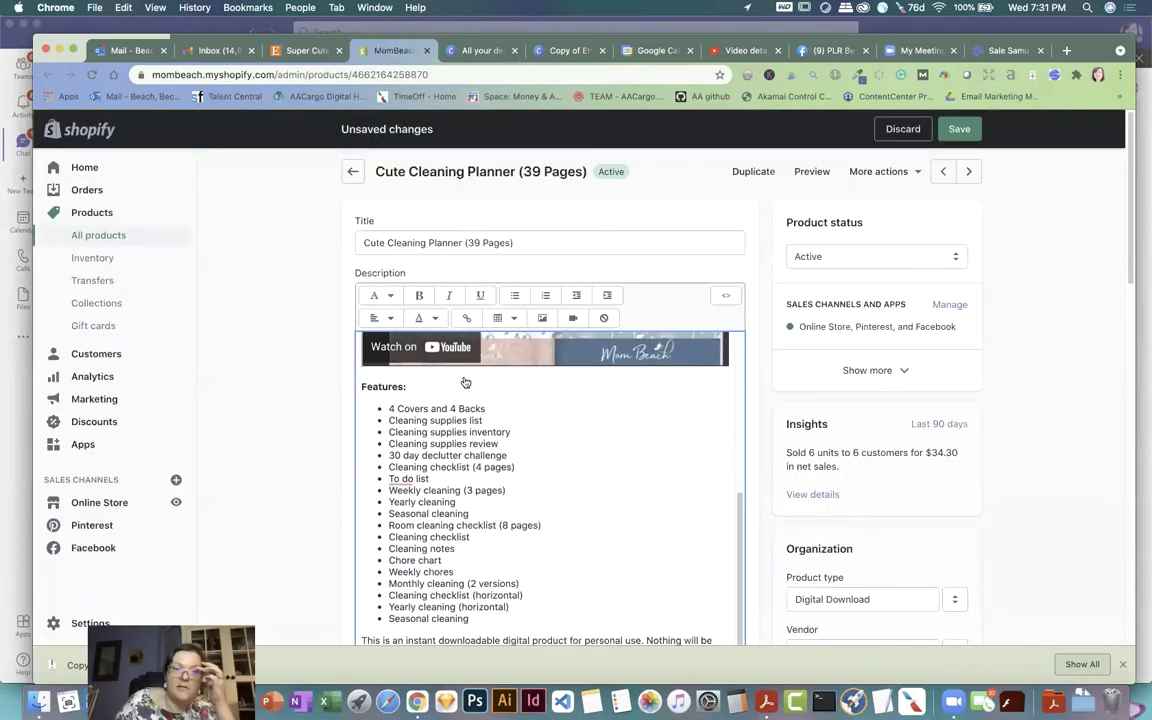
pyautogui.moveTo(388, 408); pyautogui.dragTo(470, 598)
pyautogui.rightClick(413, 448)
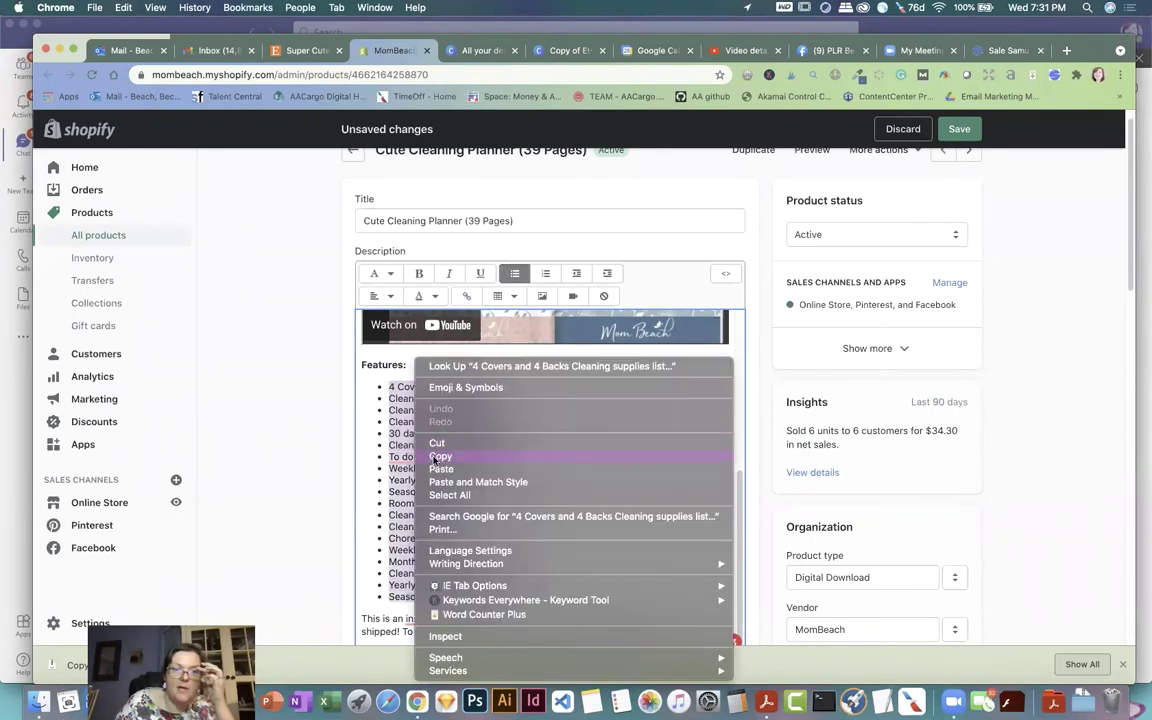
pyautogui.click(436, 457)
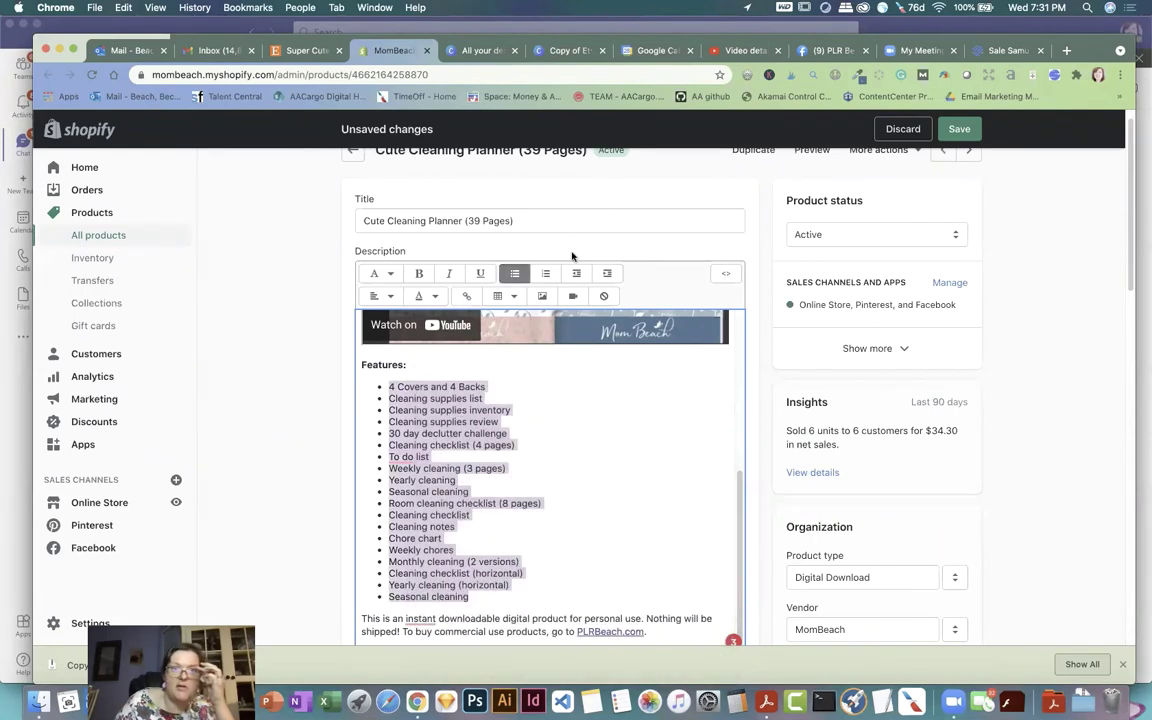
# Step: Paste the feature list over the Etsy FEATURED points and remove the leading dash
pyautogui.click(303, 51)
pyautogui.scroll(-2, 441, 368)
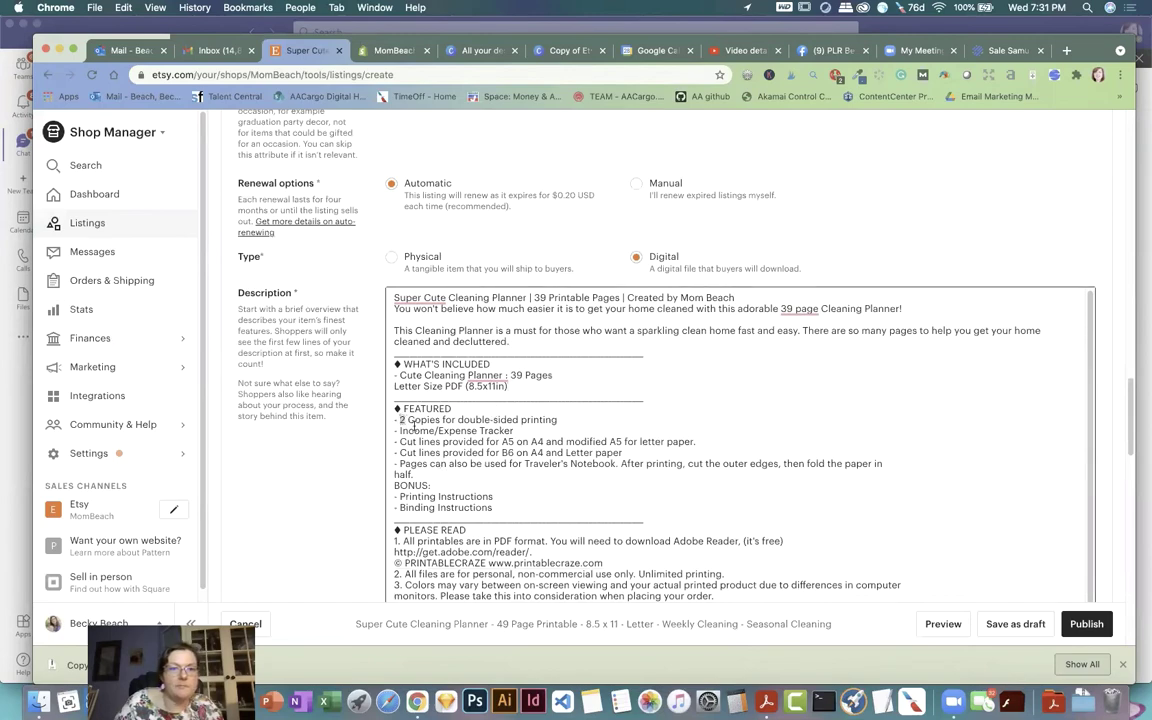
pyautogui.moveTo(399, 419); pyautogui.dragTo(413, 474)
pyautogui.rightClick(457, 439)
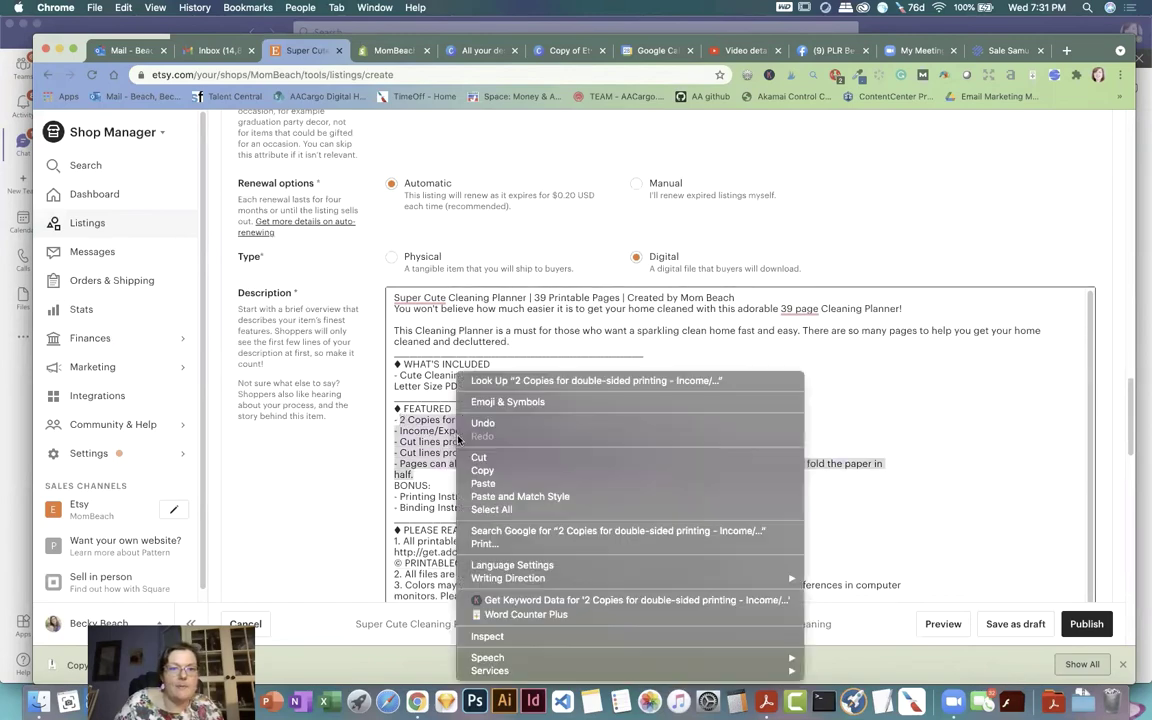
pyautogui.click(483, 483)
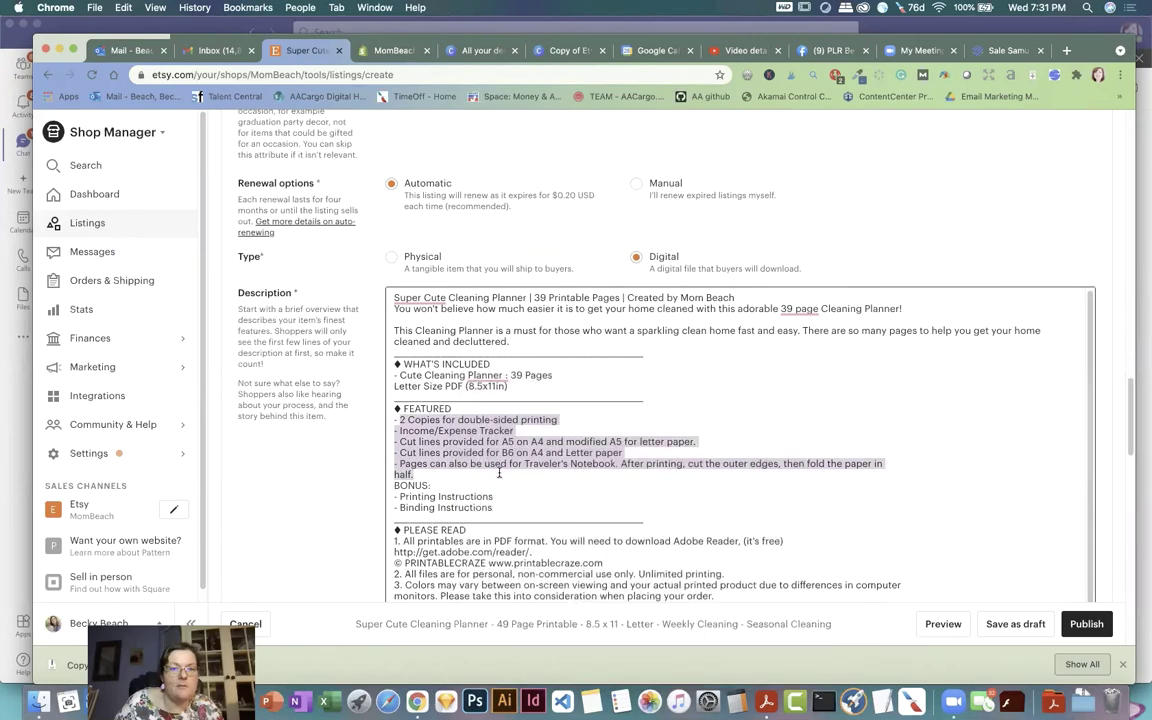
pyautogui.click(402, 419)
pyautogui.press('BackSpace')
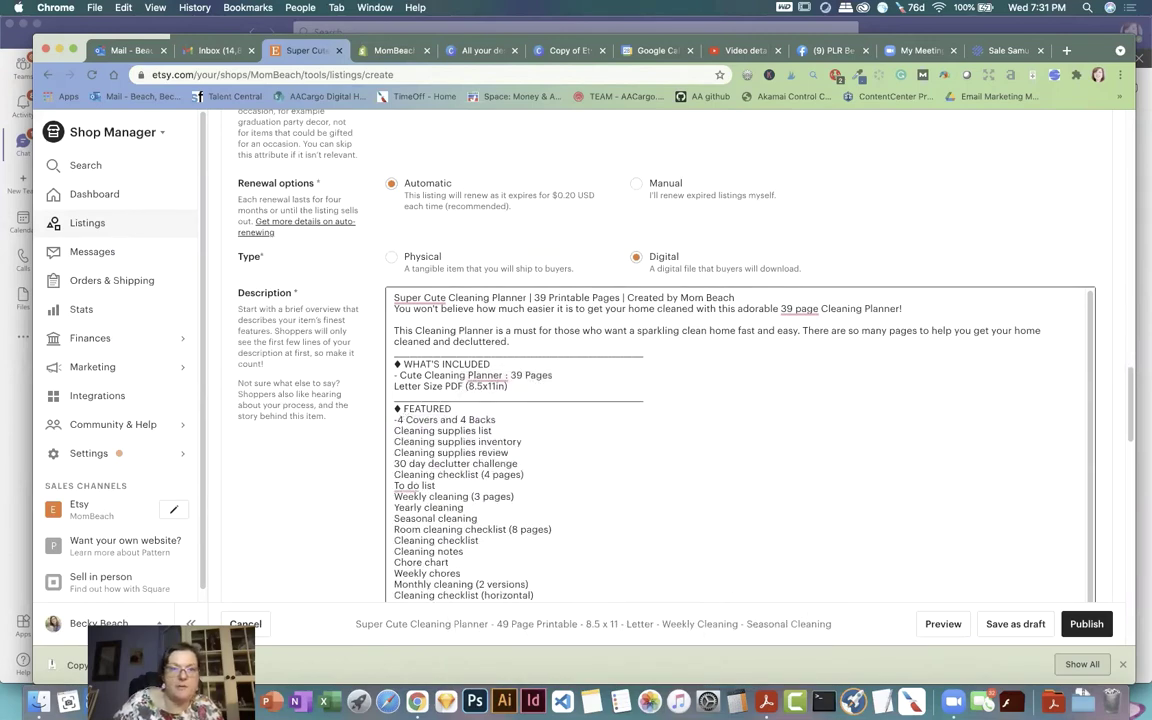
pyautogui.press('BackSpace')
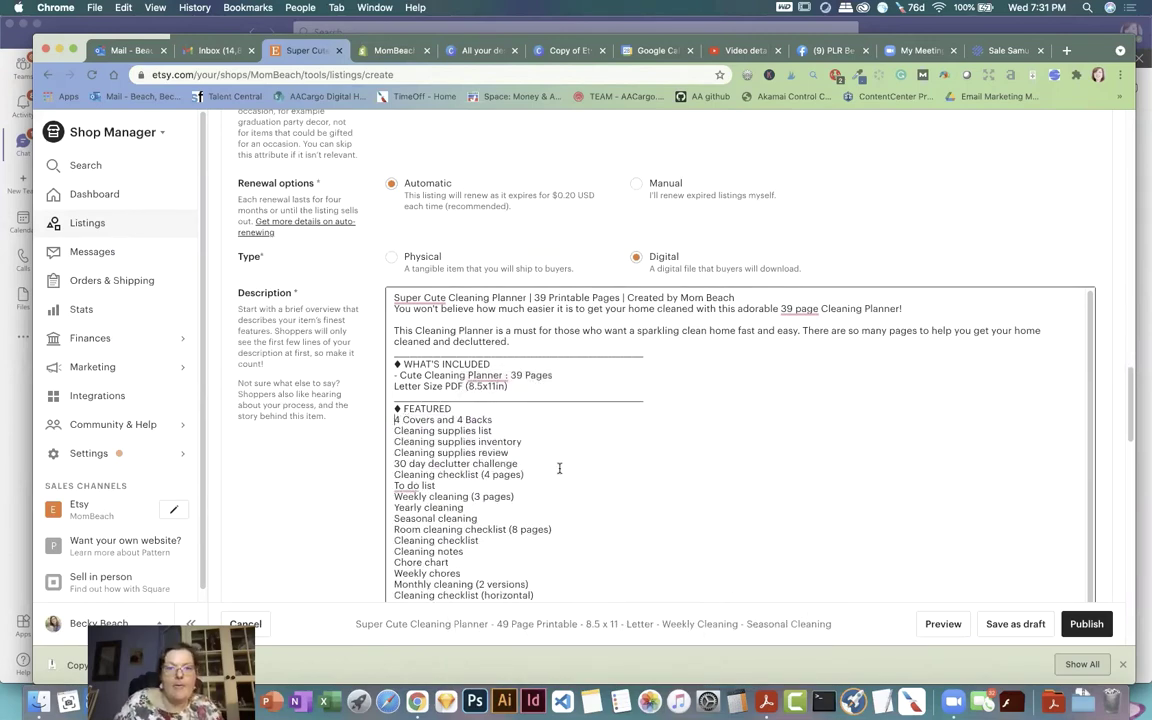
pyautogui.scroll(-2, 560, 468)
pyautogui.scroll(-3, 558, 467)
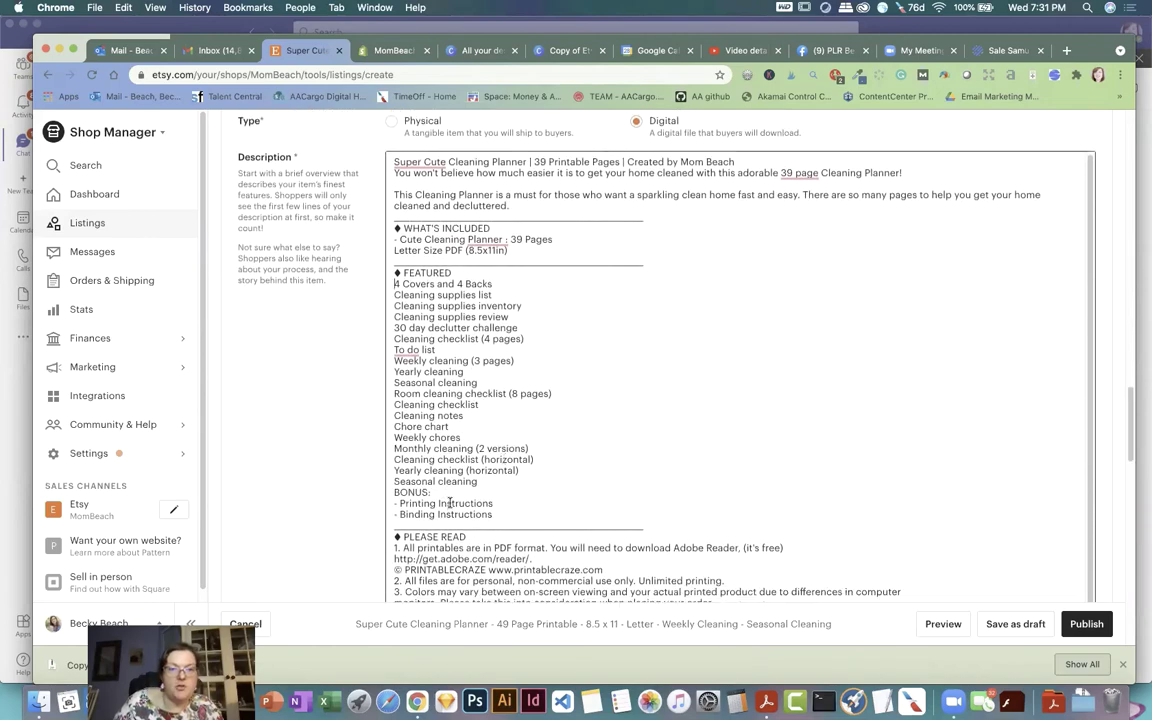
# Step: Delete the © PRINTABLECRAZE copyright line from the listing description
pyautogui.scroll(-3, 449, 503)
pyautogui.tripleClick(476, 503)
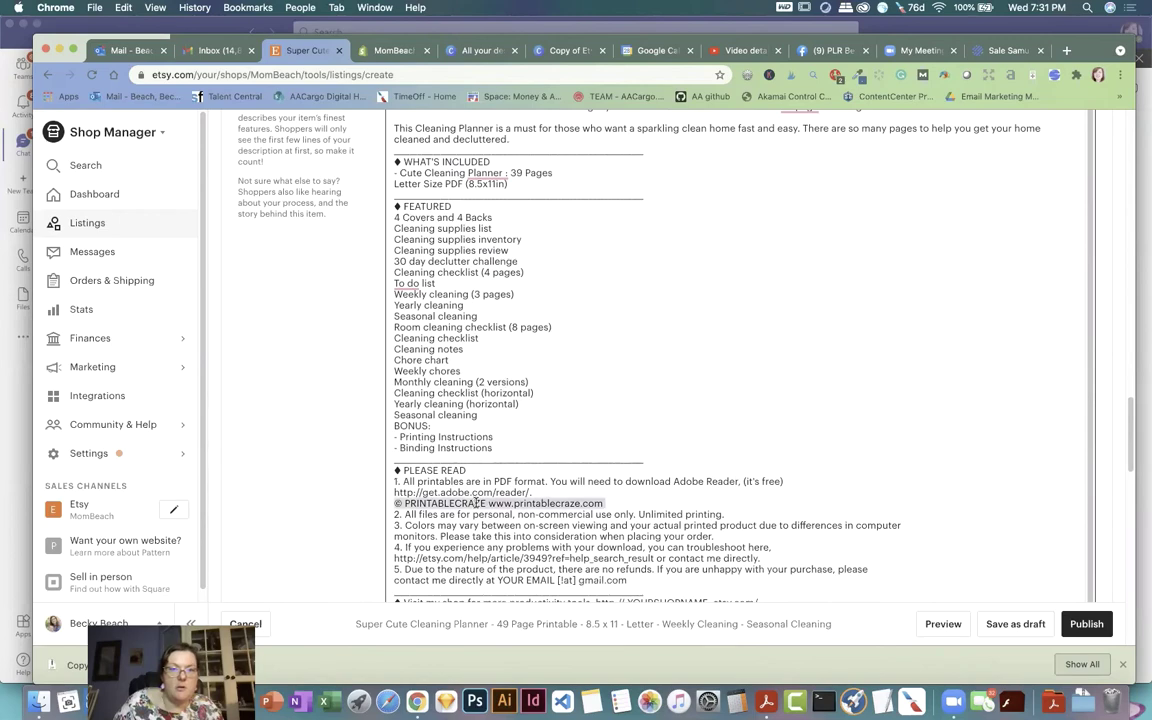
pyautogui.press('BackSpace')
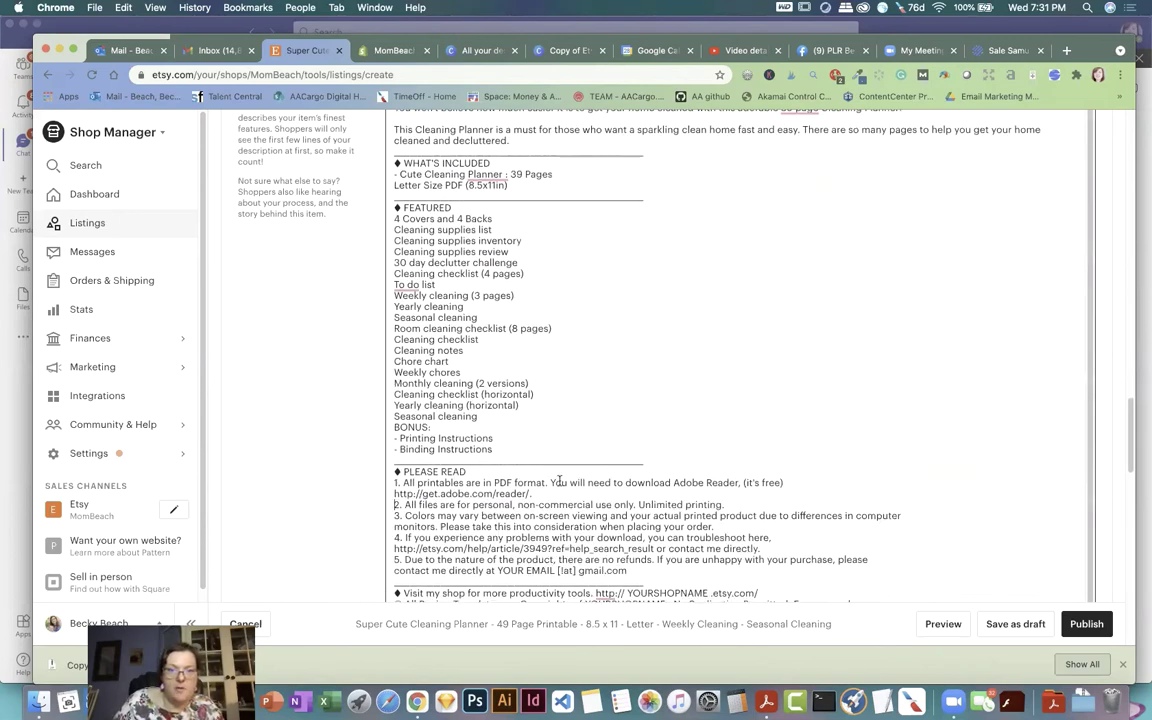
# Step: Replace the YOUR EMAIL and shop web address placeholders with the shop's contact email and Etsy shop URL
pyautogui.scroll(-1, 545, 476)
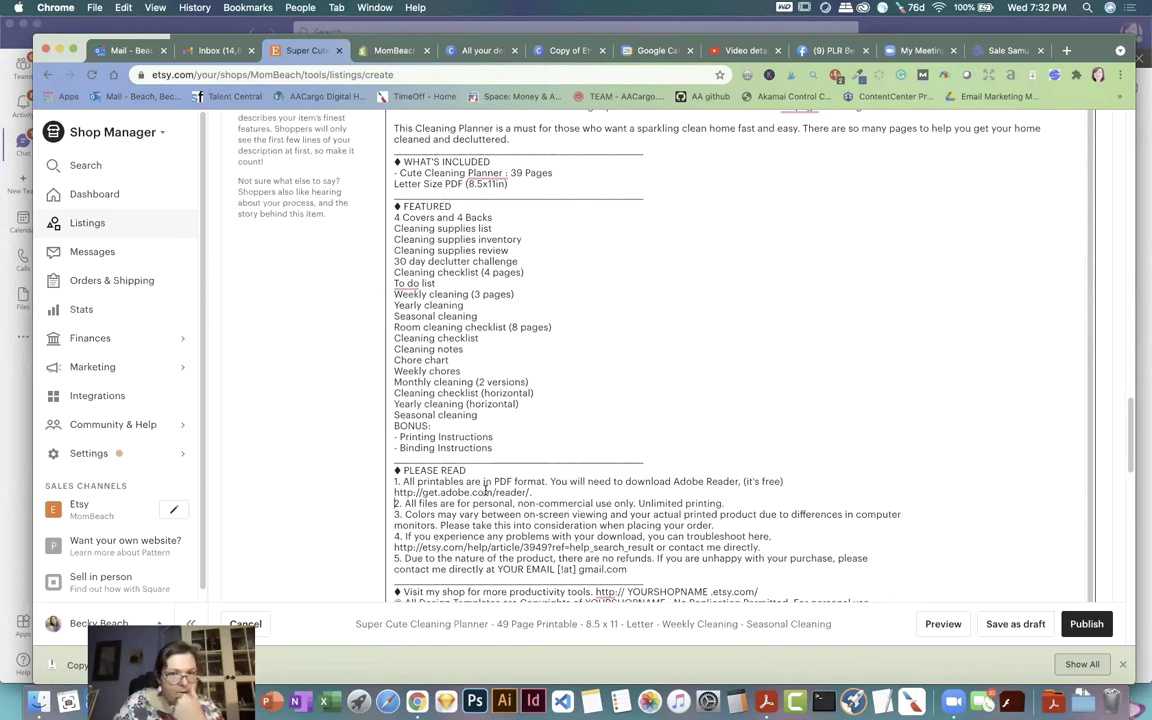
pyautogui.scroll(-1, 490, 480)
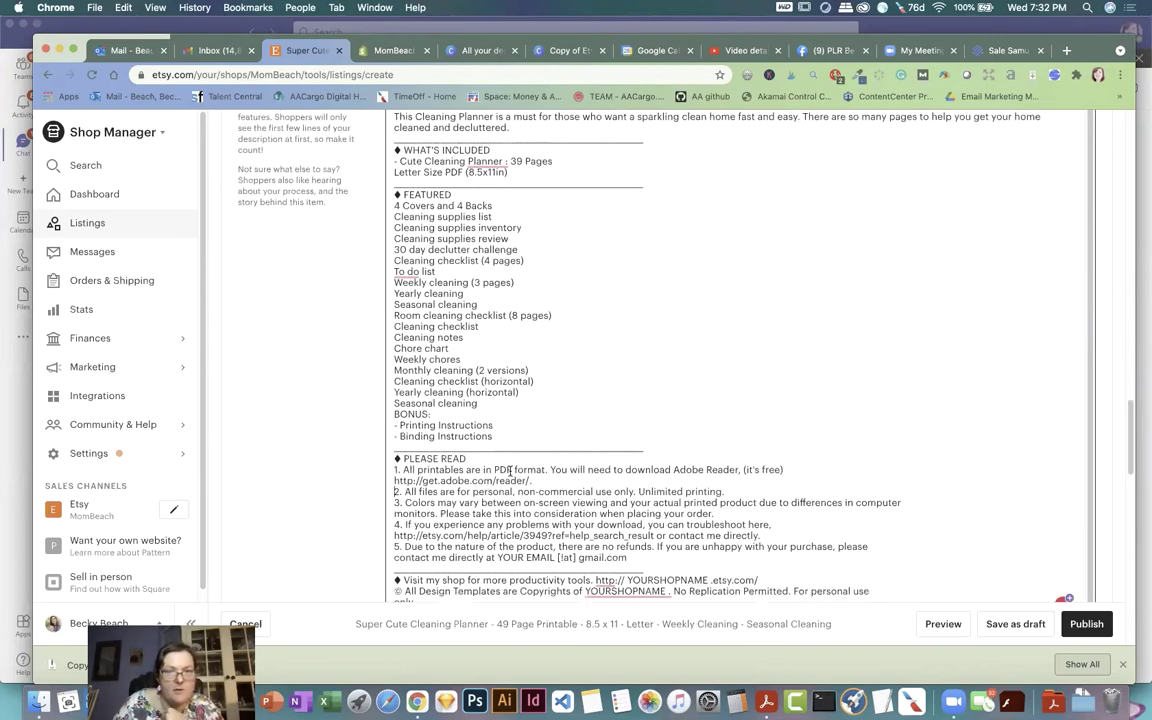
pyautogui.scroll(-1, 510, 465)
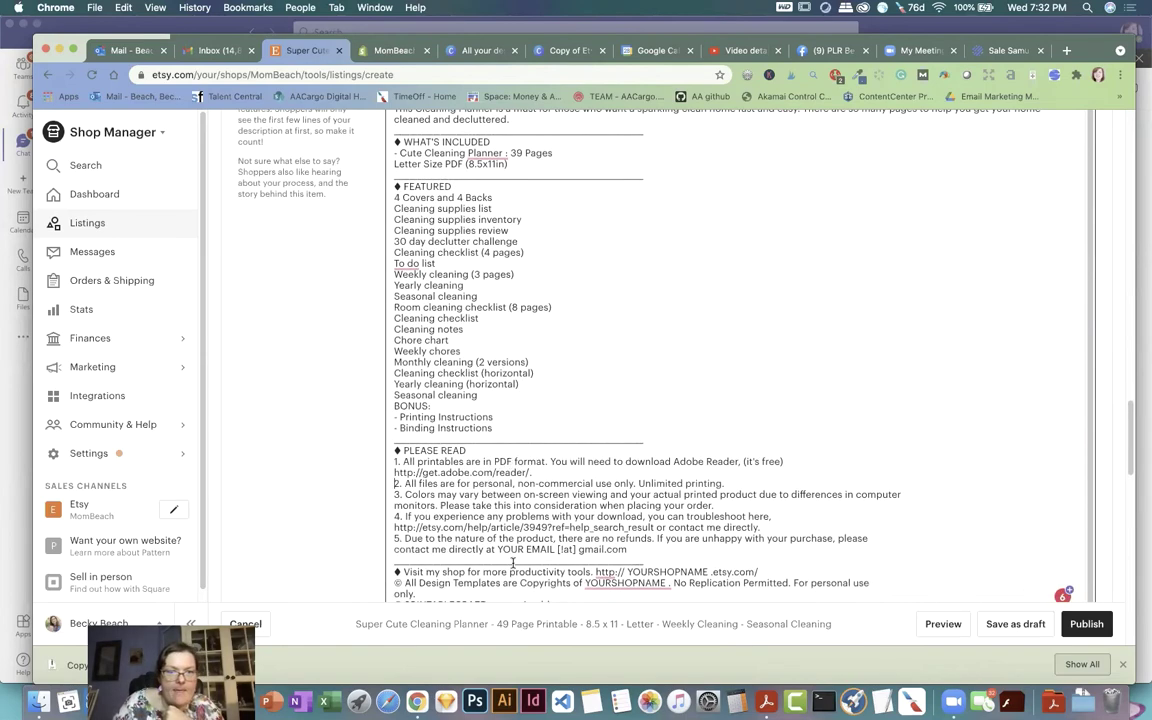
pyautogui.moveTo(498, 549); pyautogui.dragTo(630, 553)
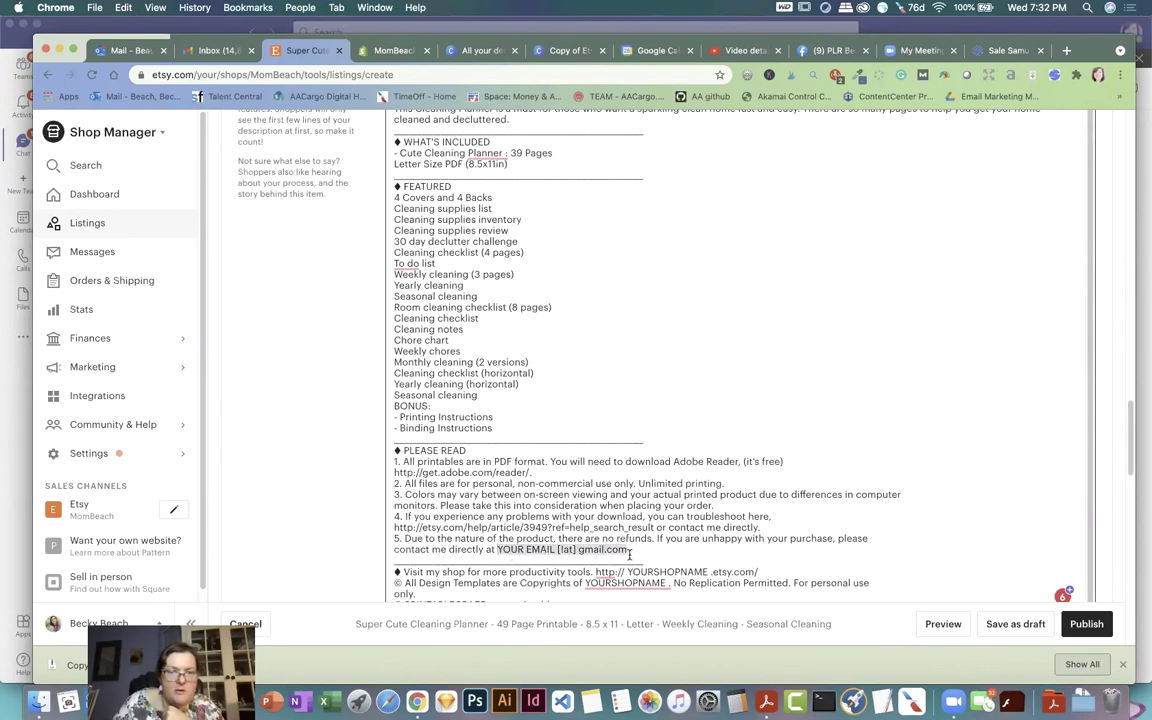
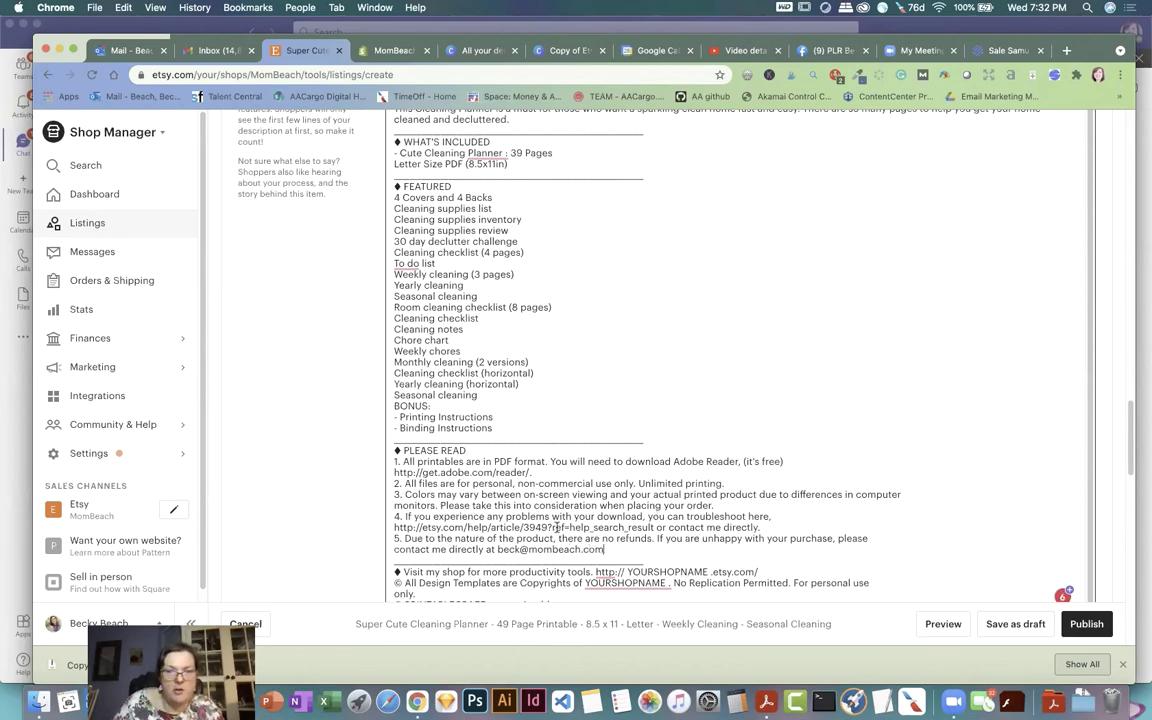
pyautogui.scroll(-1, 655, 505)
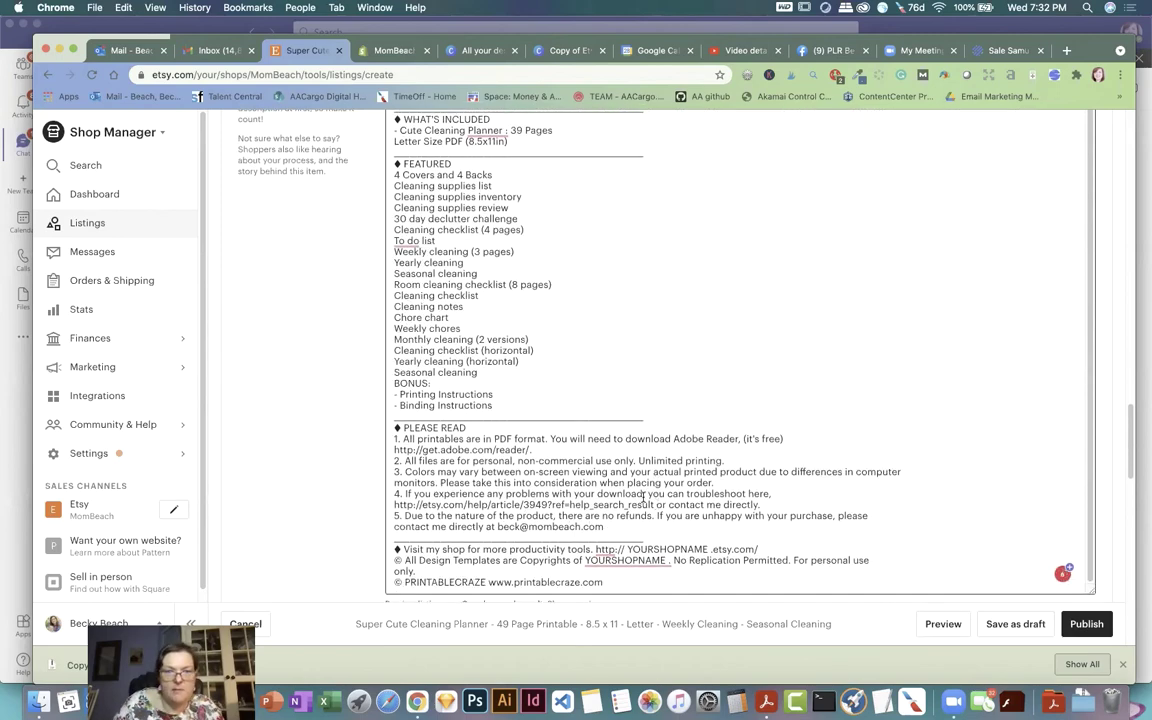
pyautogui.scroll(-1, 643, 497)
pyautogui.moveTo(625, 546); pyautogui.dragTo(784, 545)
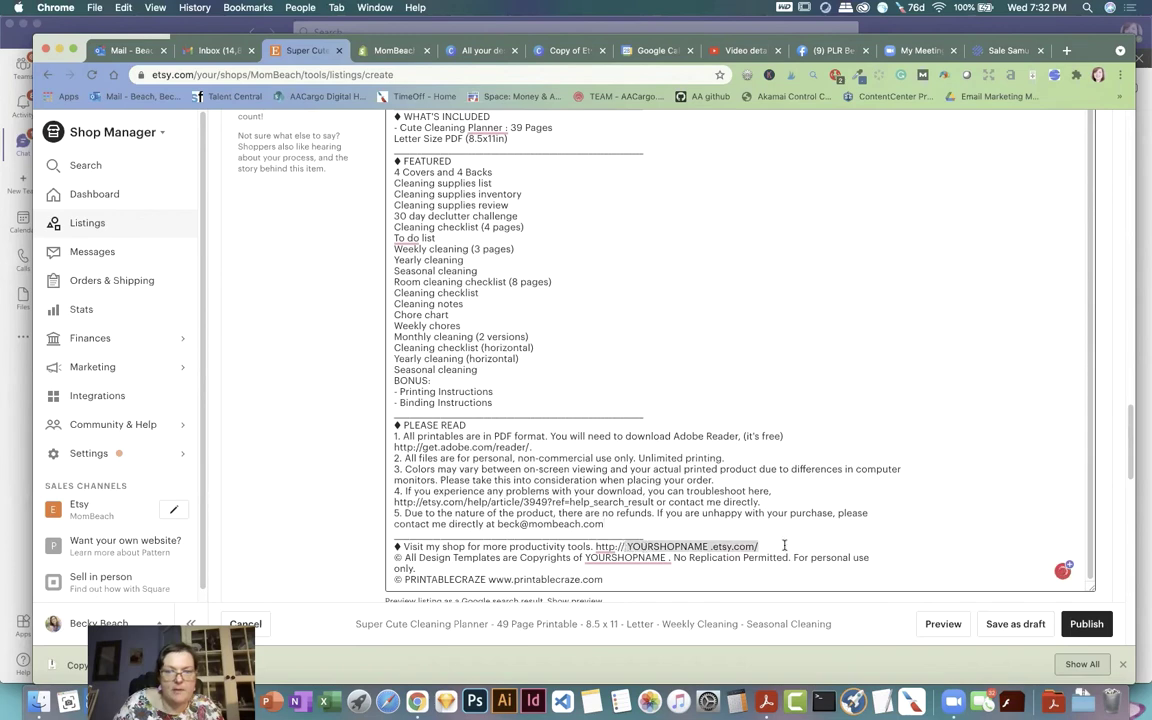
pyautogui.write('etsy.co')
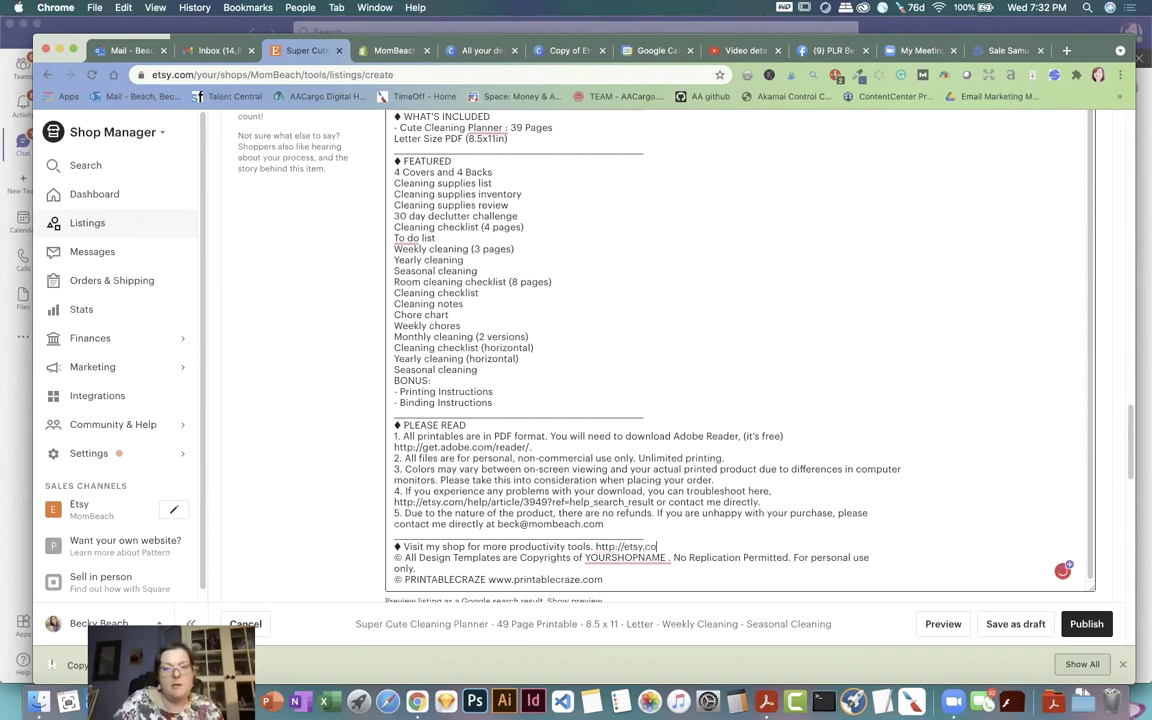
pyautogui.write('m/shop/mombeach')
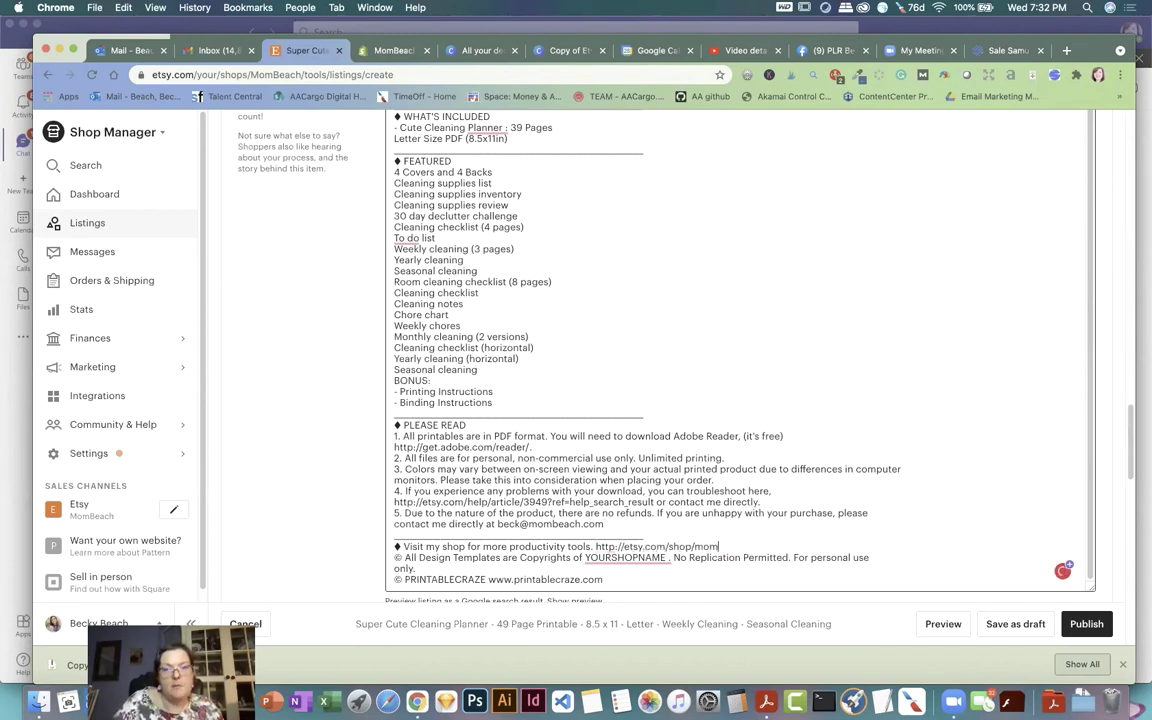
# Step: Put the shop's business name in the copyright line and remove the PRINTABLECRAZE credit line
pyautogui.tripleClick(641, 558)
pyautogui.click(662, 556)
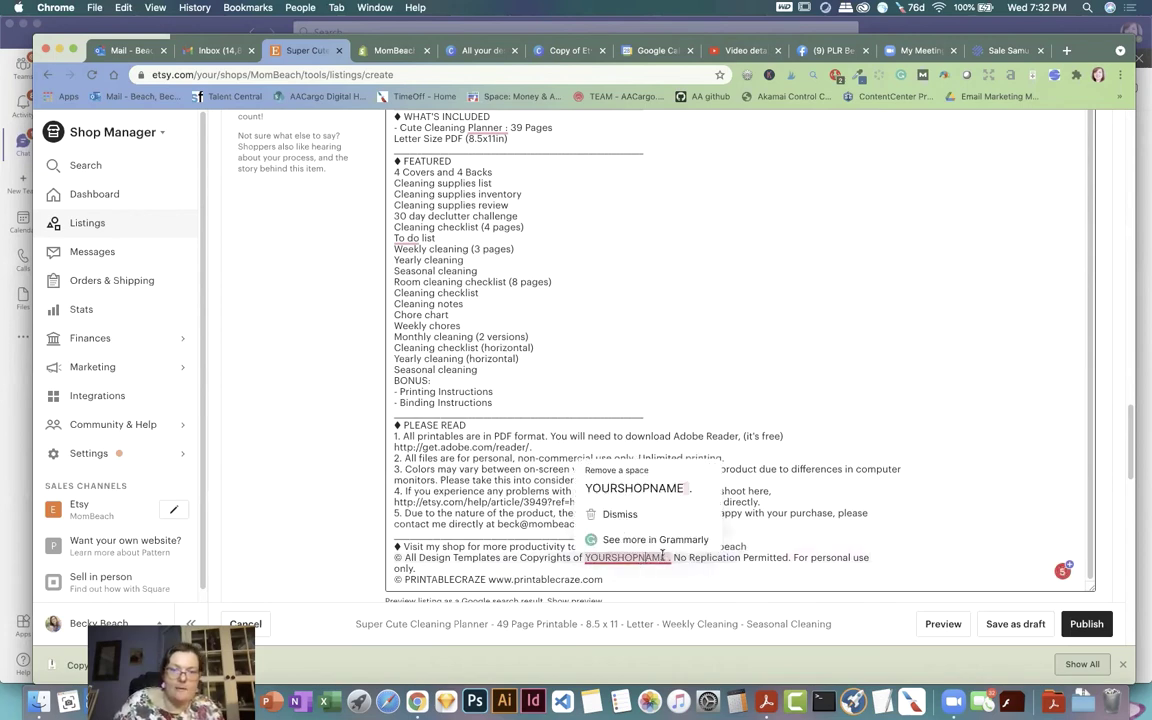
pyautogui.doubleClick(639, 557)
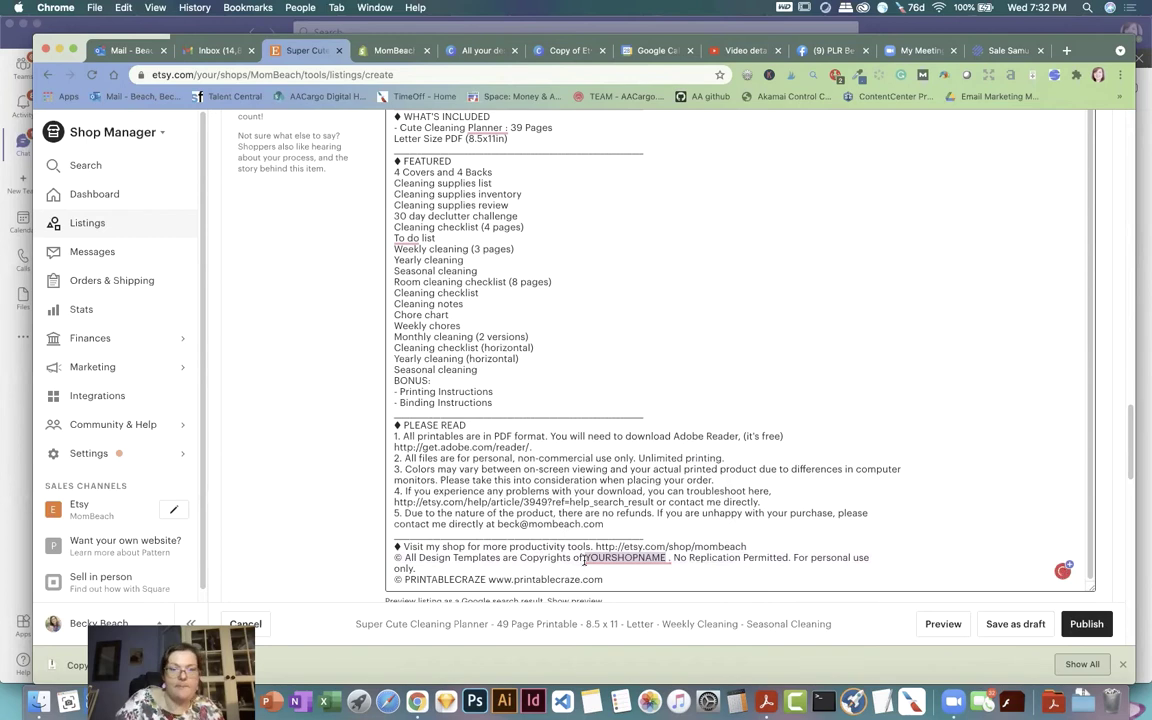
pyautogui.write('Mom Beach LLC')
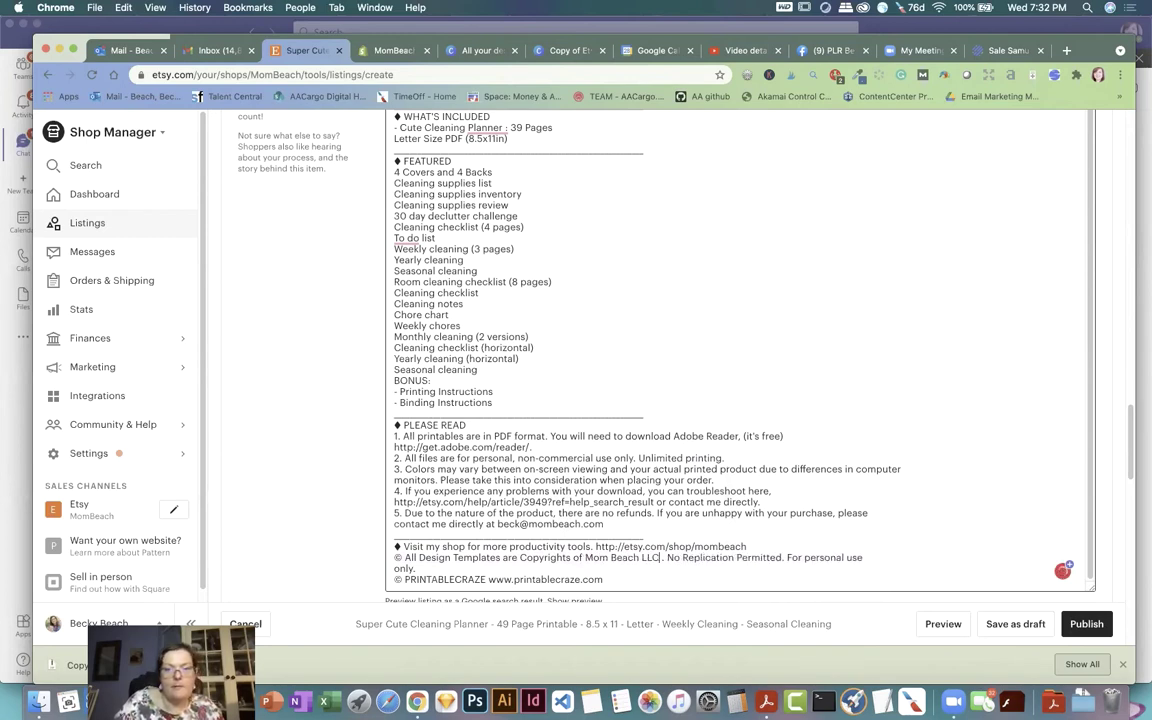
pyautogui.moveTo(625, 577); pyautogui.dragTo(416, 568)
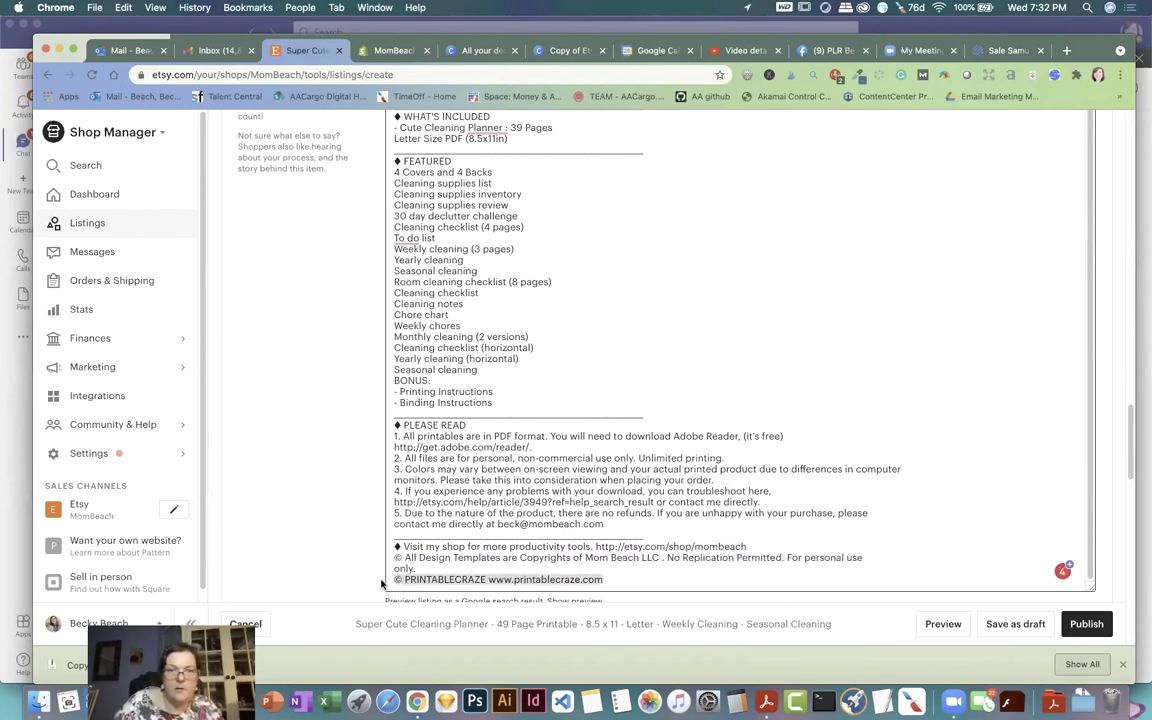
pyautogui.press('BackSpace')
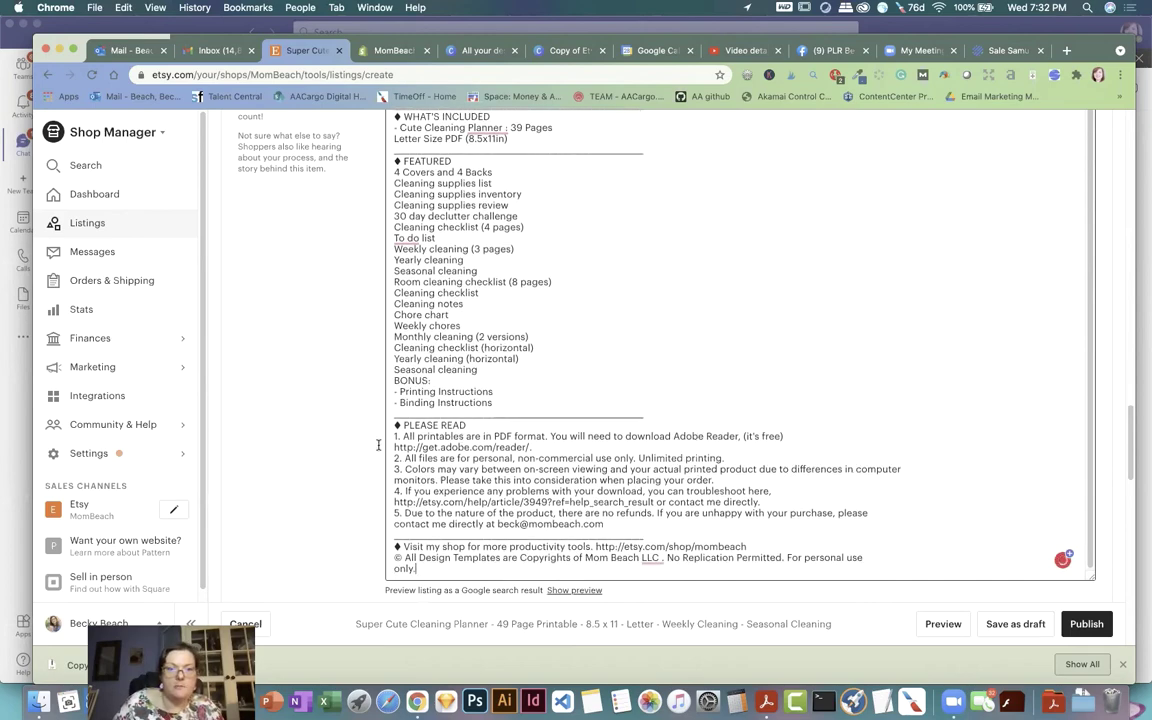
pyautogui.scroll(3, 478, 396)
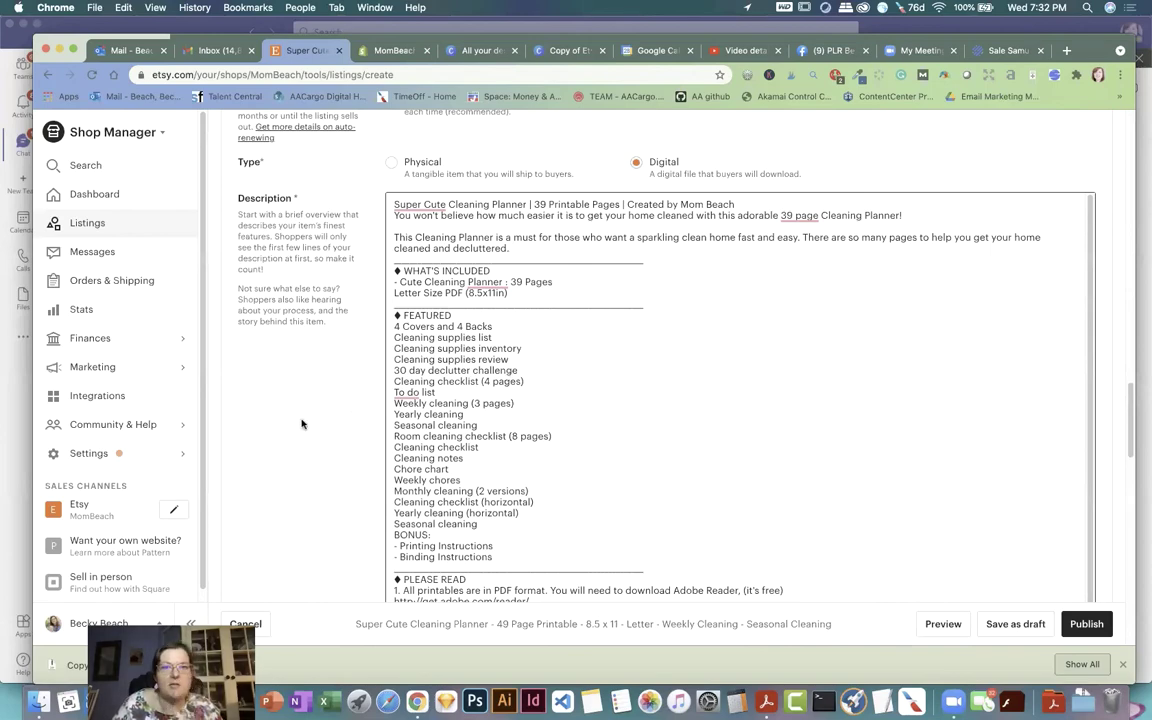
pyautogui.scroll(-2, 300, 427)
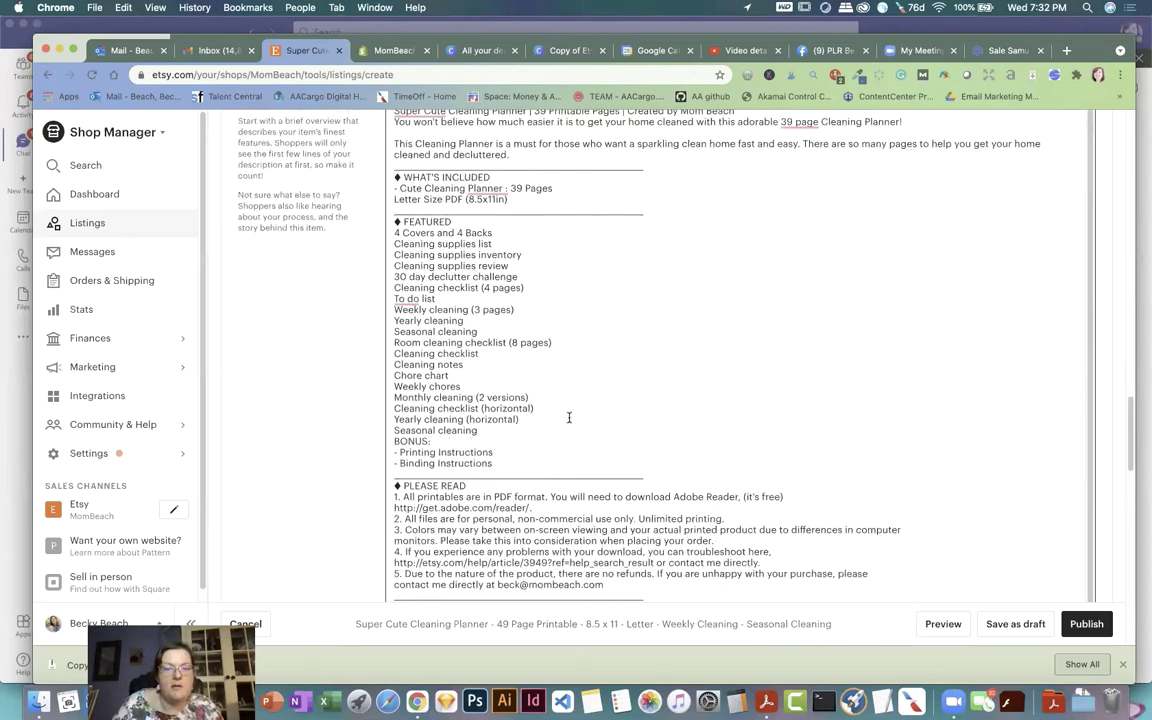
pyautogui.scroll(-5, 569, 417)
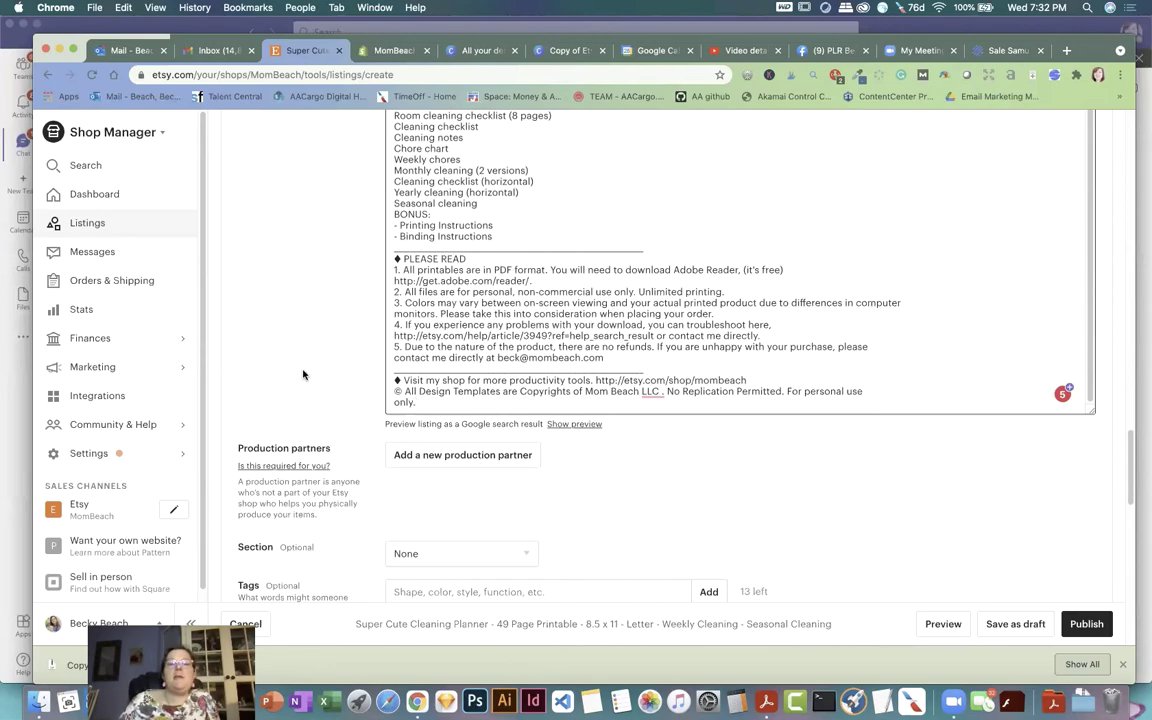
pyautogui.scroll(-2, 303, 373)
pyautogui.scroll(-1, 303, 373)
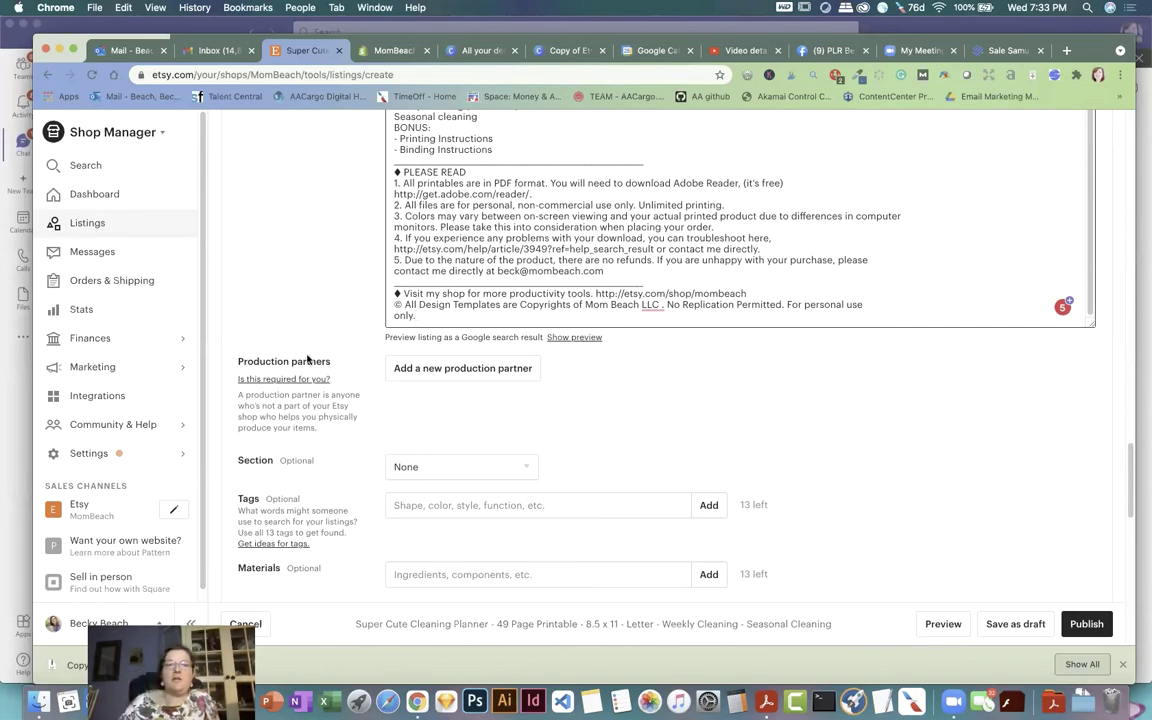
# Step: Copy 'cleaning planner' from Sale Samurai into Etsy's Tags field, followed by a comma
pyautogui.click(1005, 50)
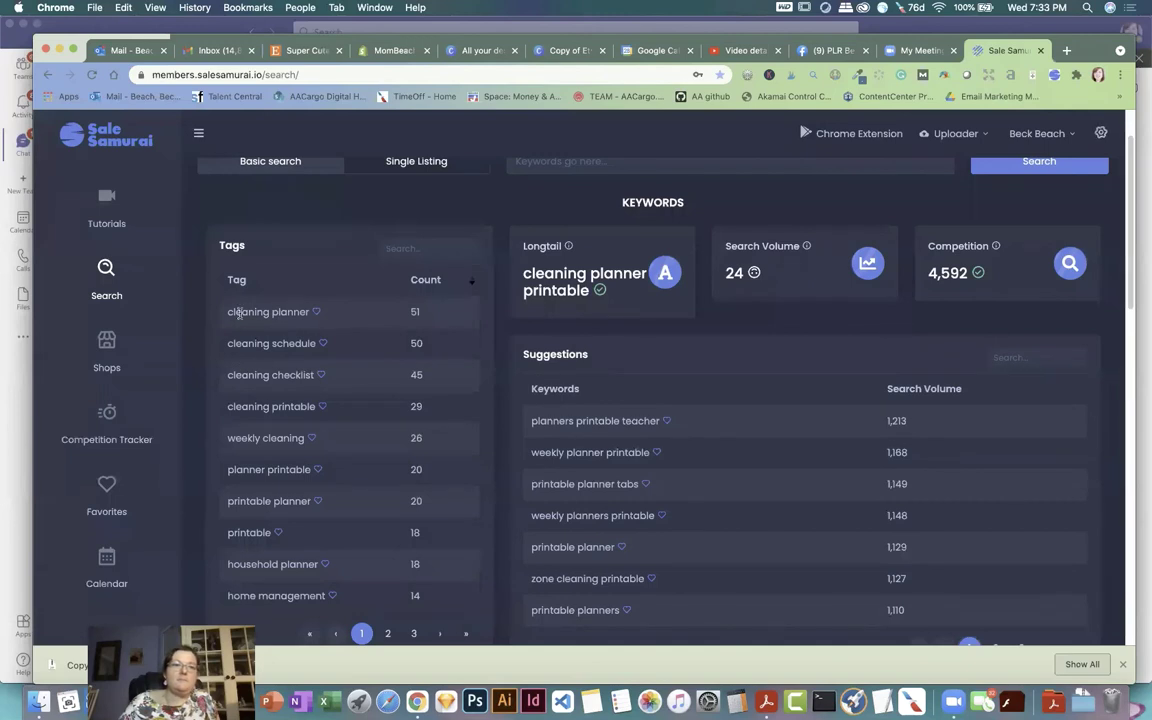
pyautogui.moveTo(227, 312); pyautogui.dragTo(288, 313)
pyautogui.moveTo(305, 314); pyautogui.dragTo(309, 314)
pyautogui.press('super+c')
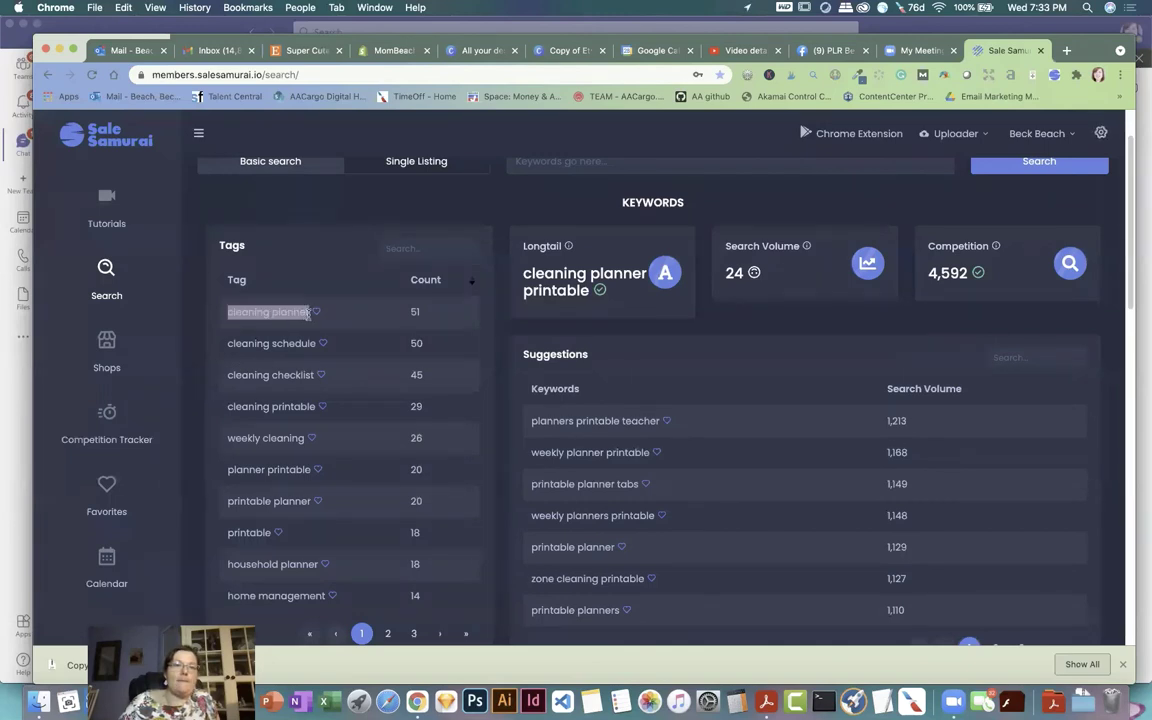
pyautogui.rightClick(296, 316)
pyautogui.click(318, 337)
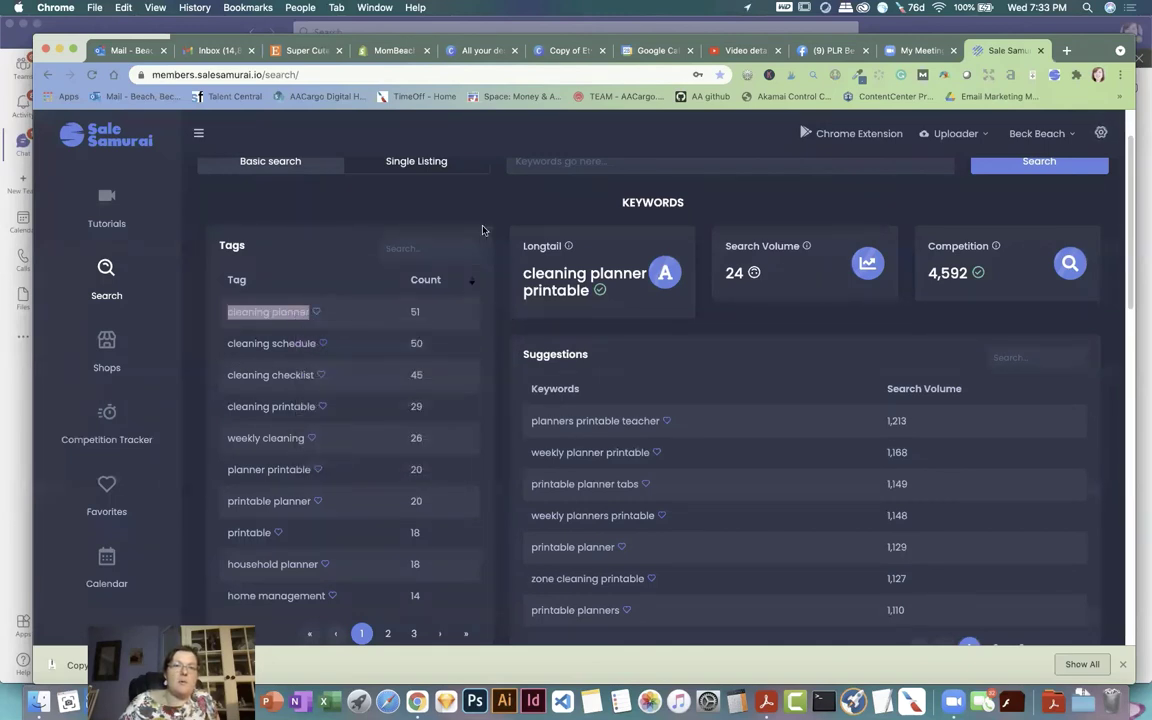
pyautogui.click(317, 50)
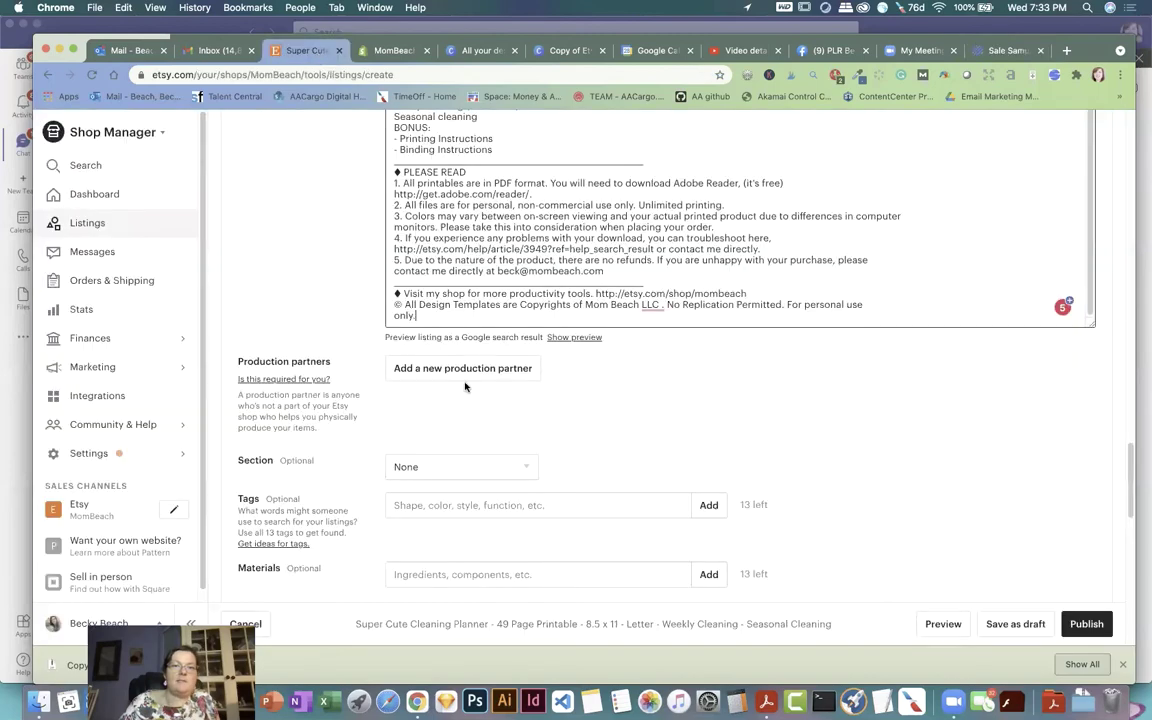
pyautogui.scroll(-1, 458, 419)
pyautogui.click(425, 477)
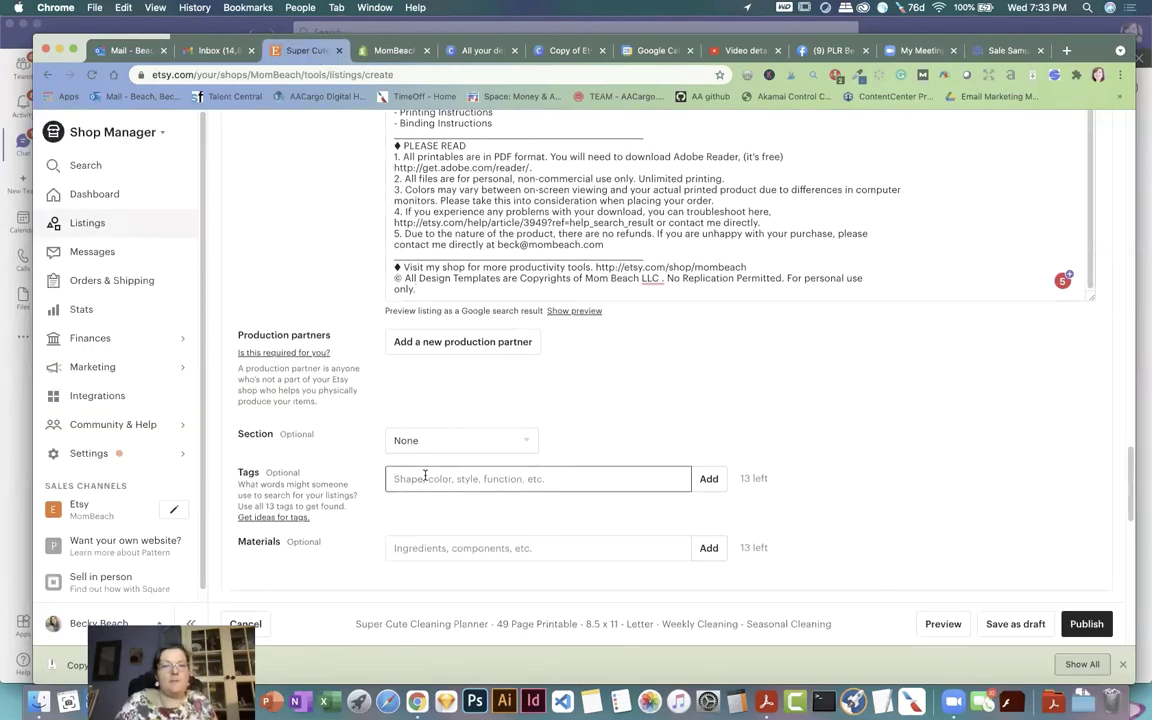
pyautogui.press('super+v')
pyautogui.write(',')
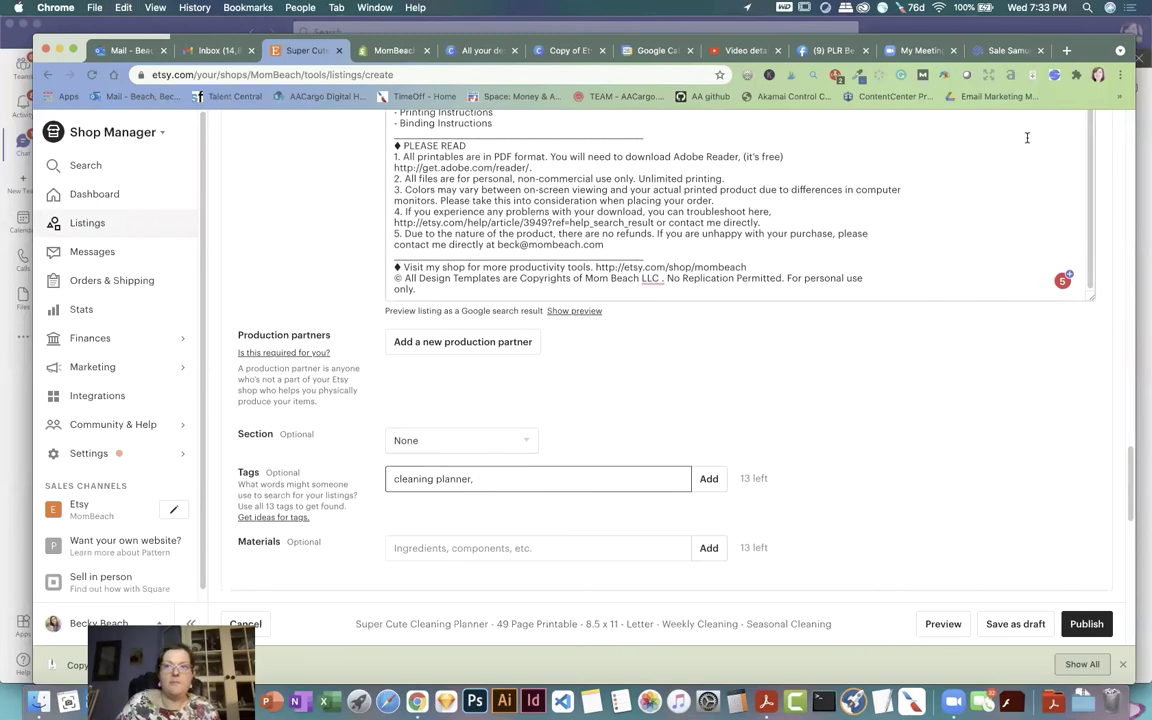
# Step: Add 'cleaning schedule' and 'cleaning checklist' from Sale Samurai to the Tags field
pyautogui.press('super+9')
pyautogui.moveTo(229, 342); pyautogui.dragTo(296, 343)
pyautogui.rightClick(296, 343)
pyautogui.click(321, 374)
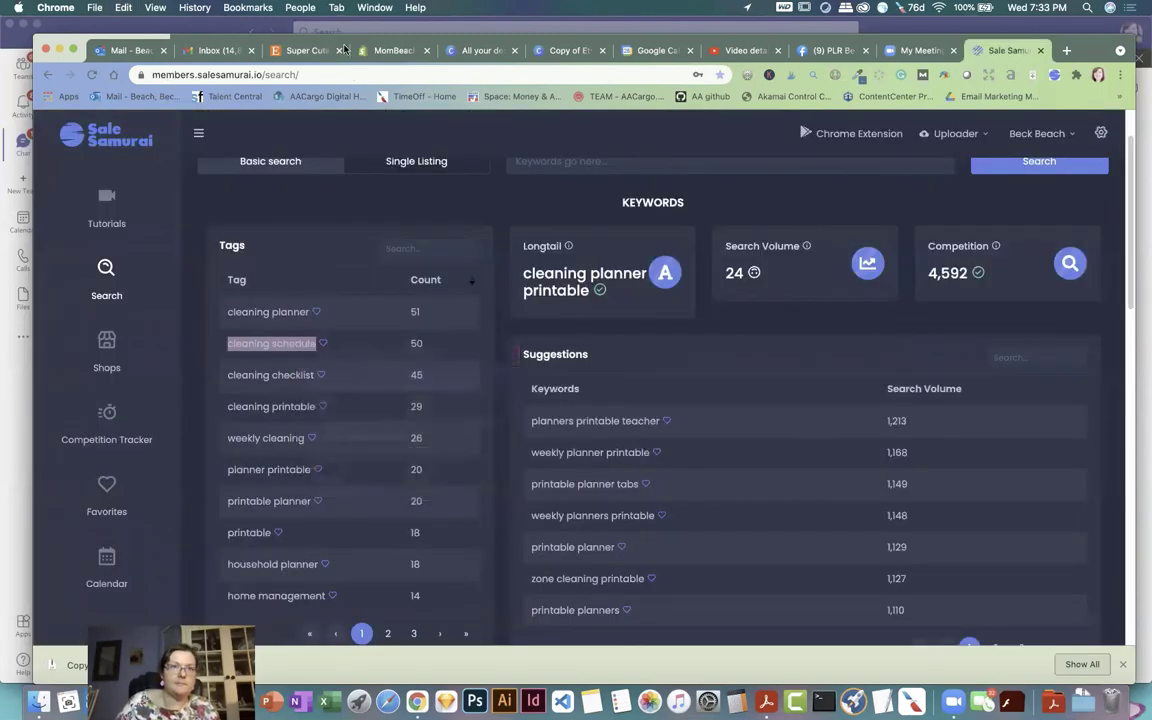
pyautogui.press('super+3')
pyautogui.press('super+v')
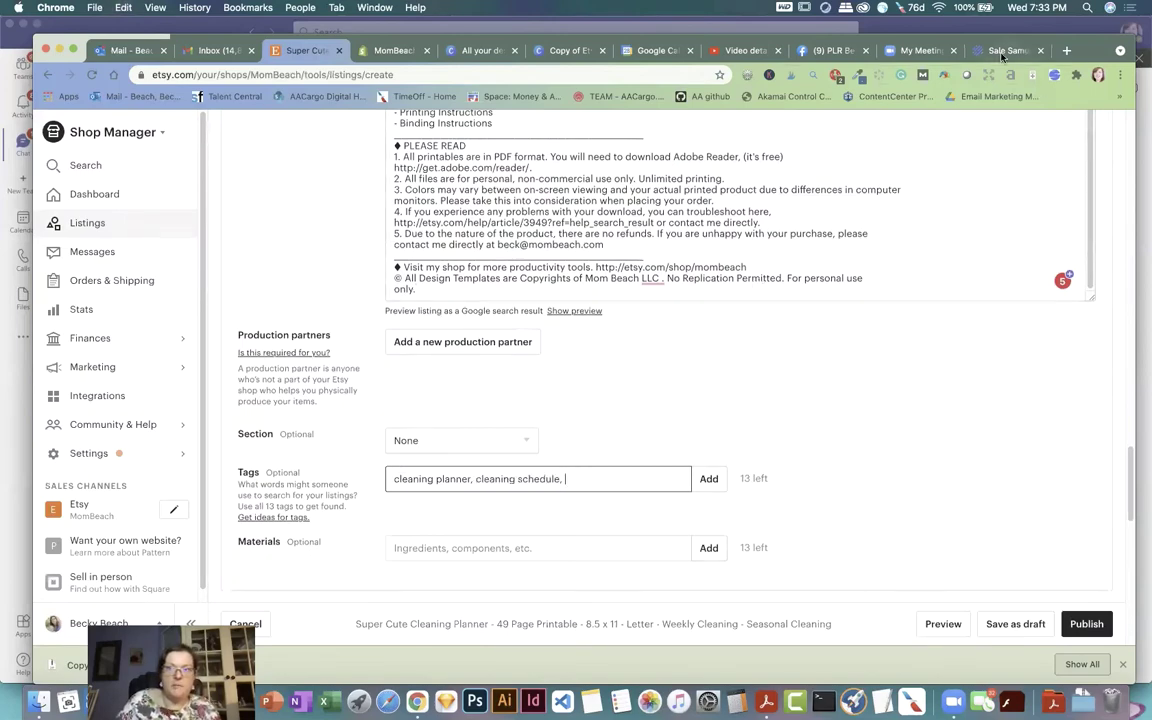
pyautogui.press('super+9')
pyautogui.moveTo(227, 374); pyautogui.dragTo(312, 375)
pyautogui.rightClick(312, 375)
pyautogui.click(330, 405)
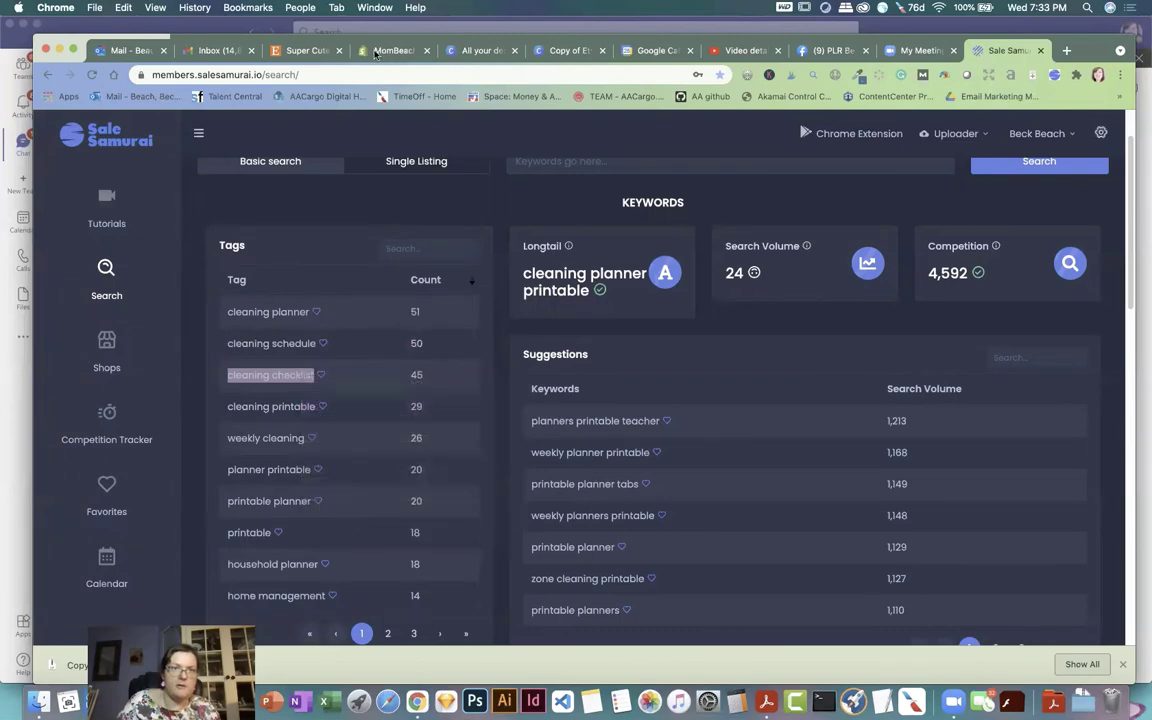
pyautogui.click(300, 50)
pyautogui.press('super+v')
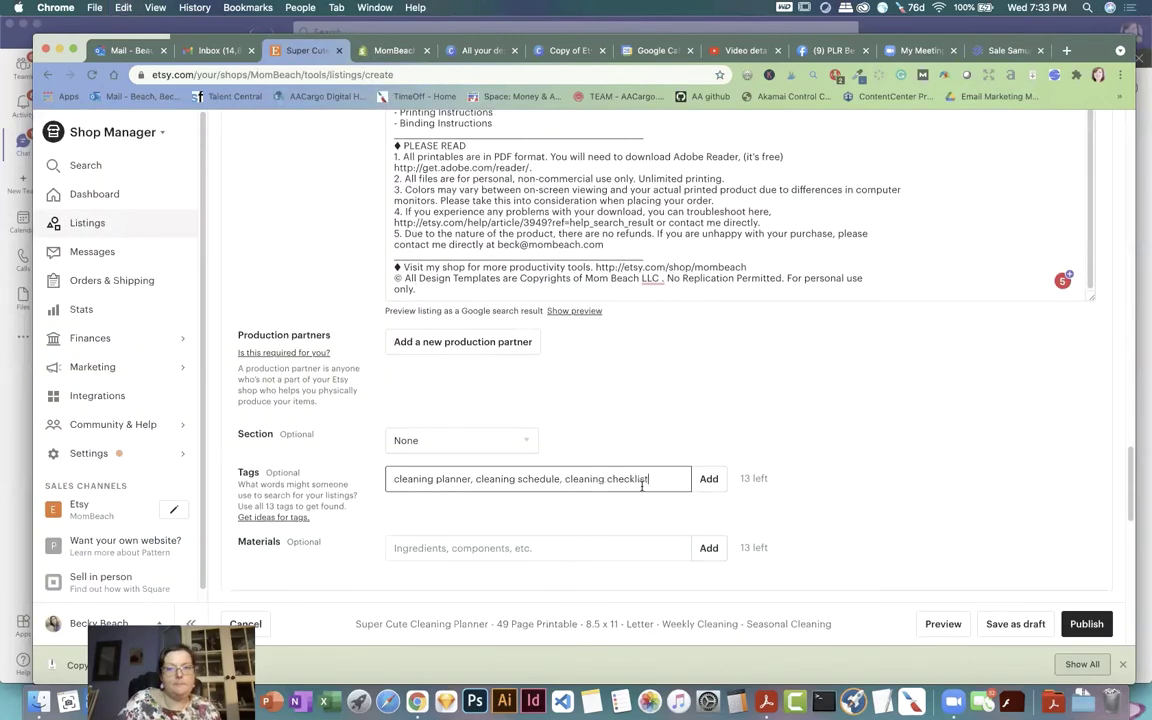
# Step: Add 'cleaning printable' to the Tags field and copy 'weekly cleaning' from Sale Samurai
pyautogui.click(1005, 50)
pyautogui.moveTo(226, 408); pyautogui.dragTo(314, 406)
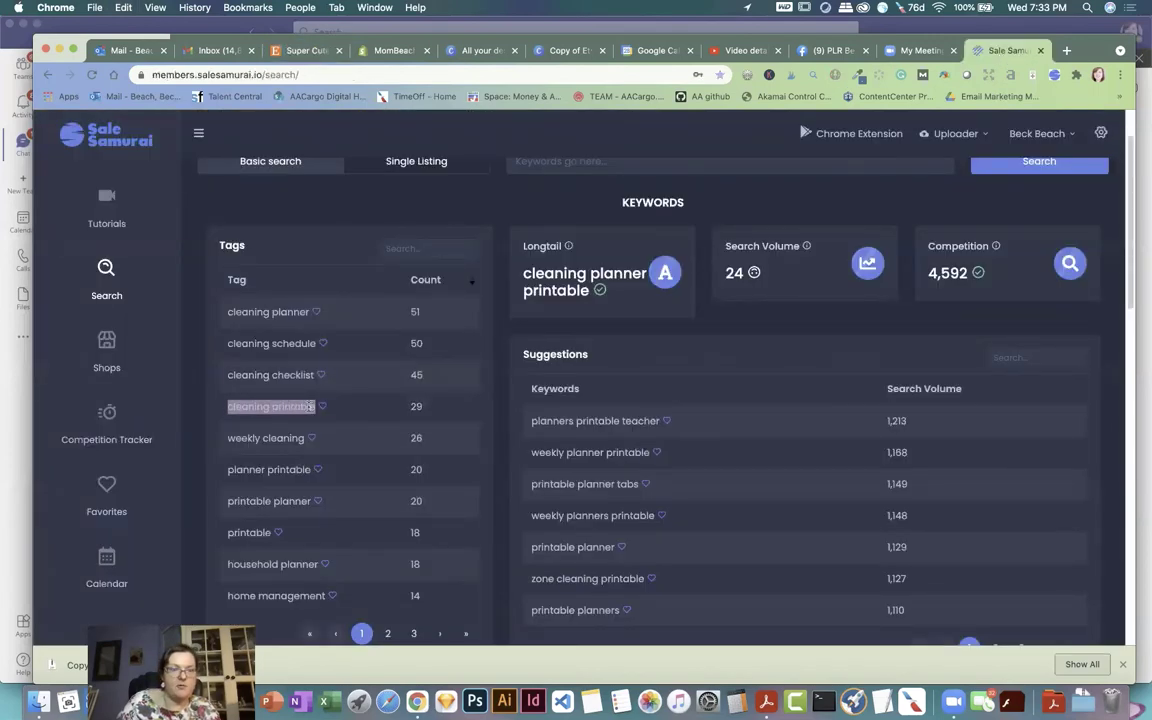
pyautogui.rightClick(314, 406)
pyautogui.click(330, 433)
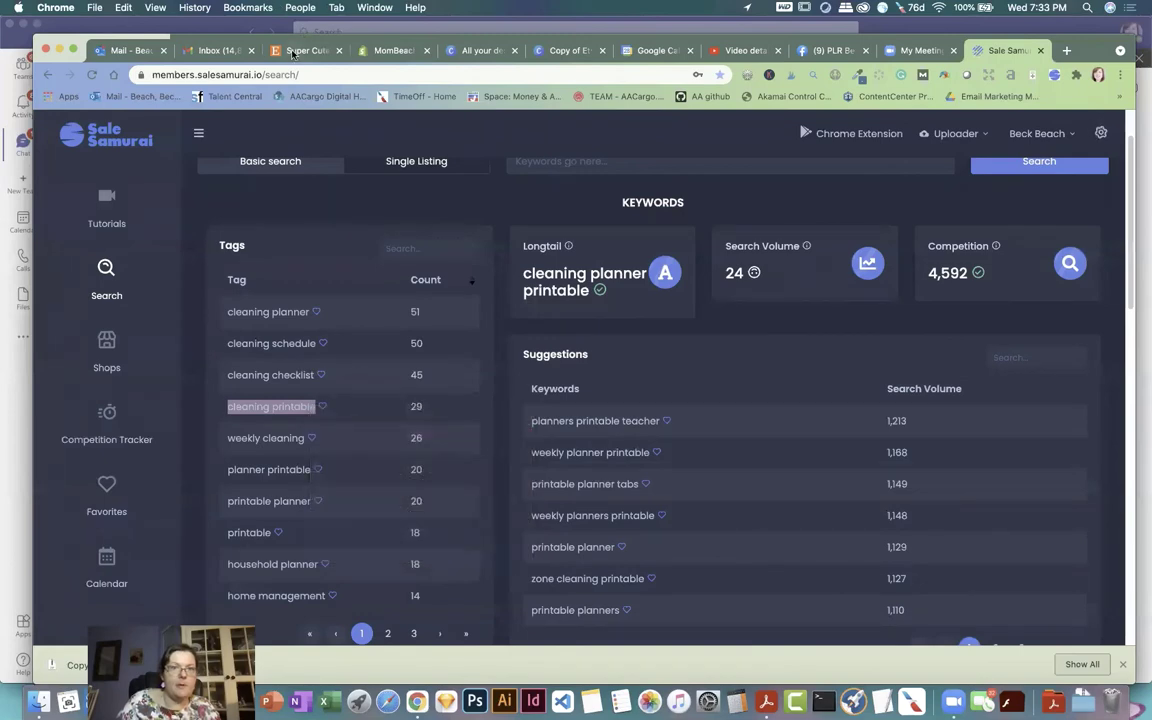
pyautogui.click(300, 50)
pyautogui.press('super+v')
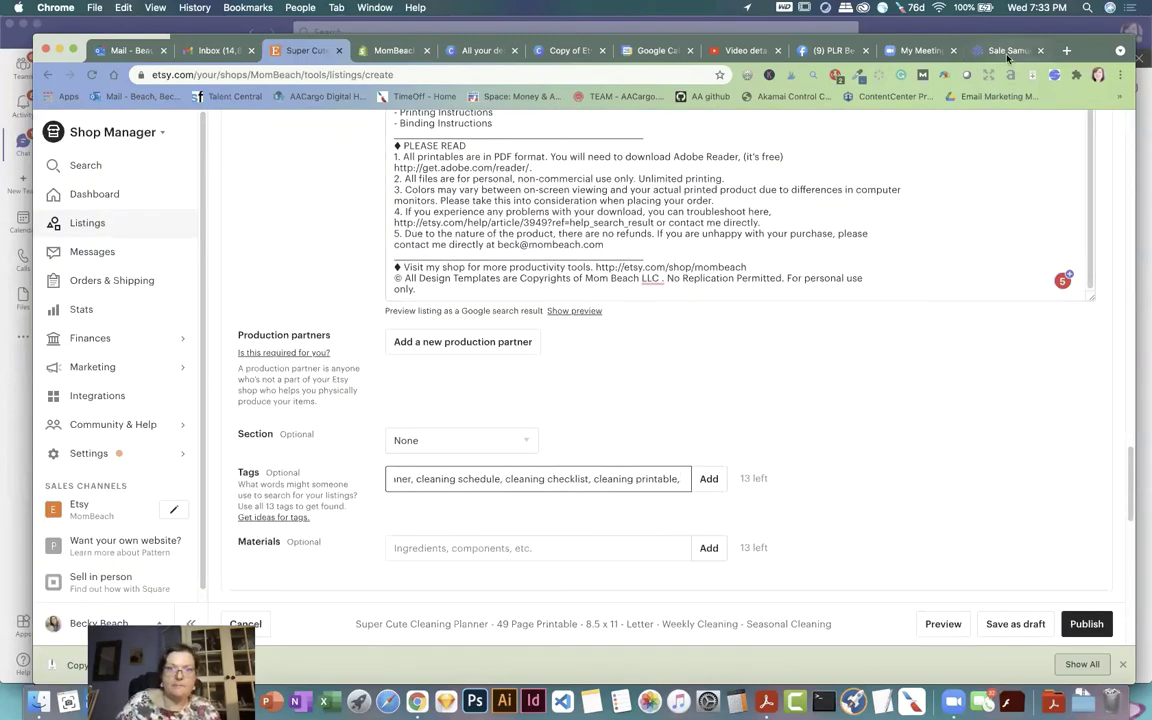
pyautogui.press('super+9')
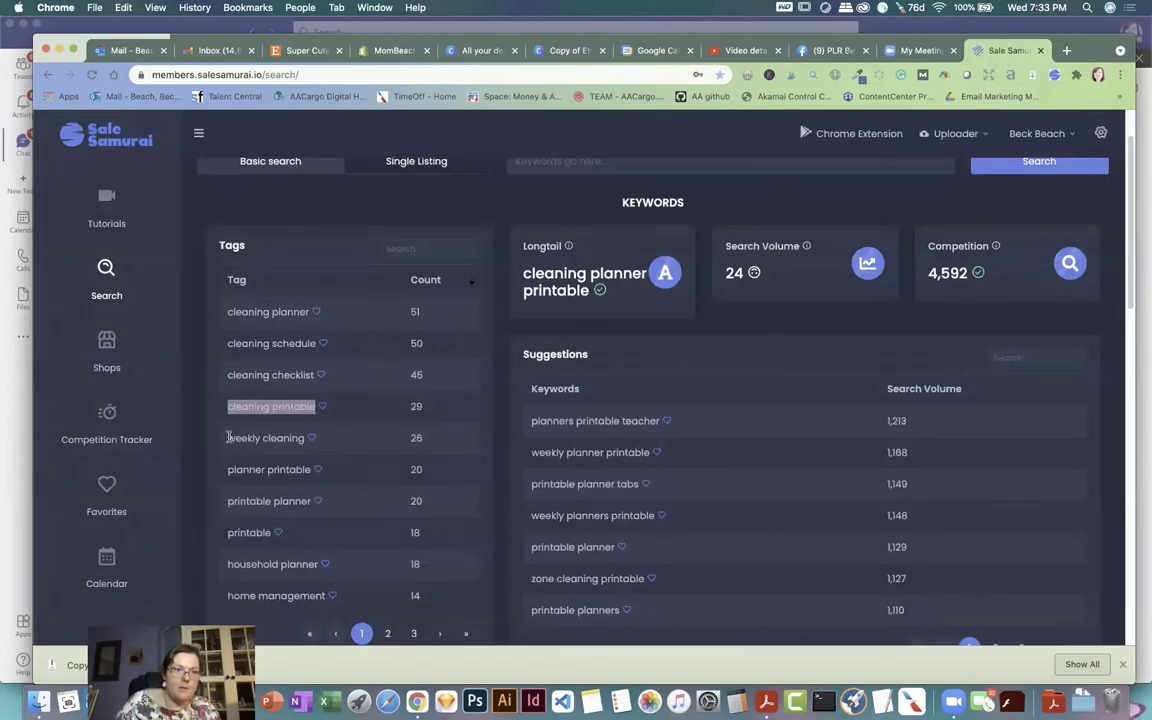
pyautogui.moveTo(229, 437); pyautogui.dragTo(304, 438)
pyautogui.rightClick(290, 437)
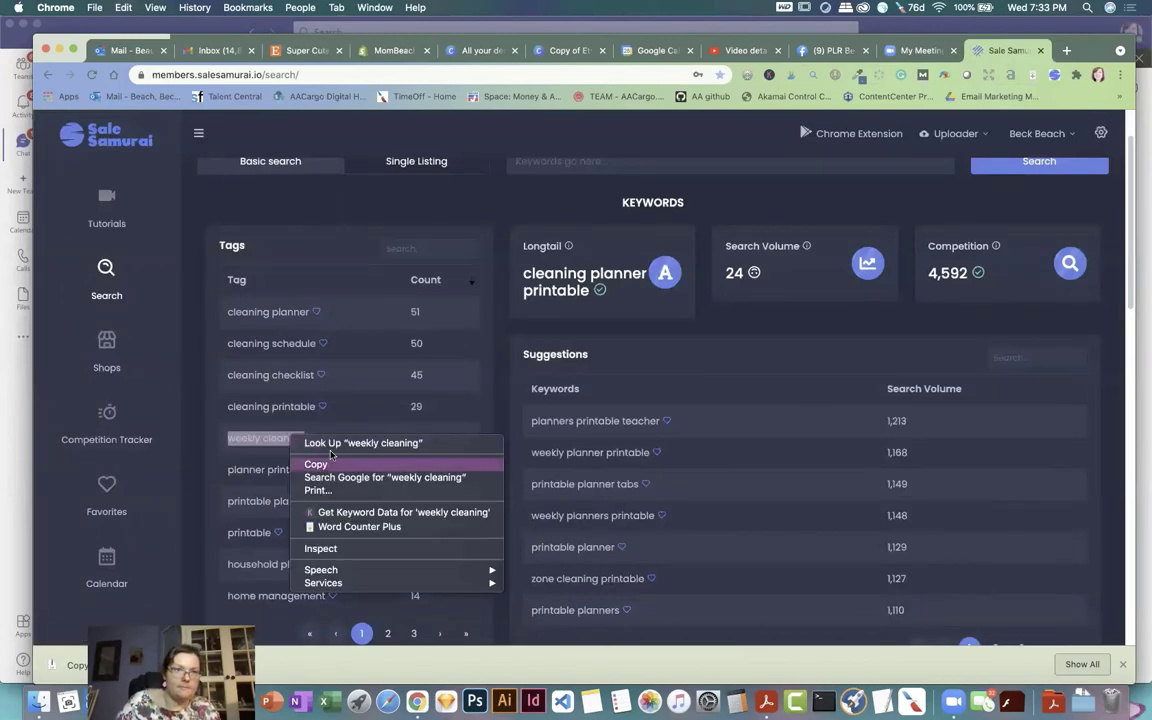
pyautogui.click(331, 462)
pyautogui.press('super+3')
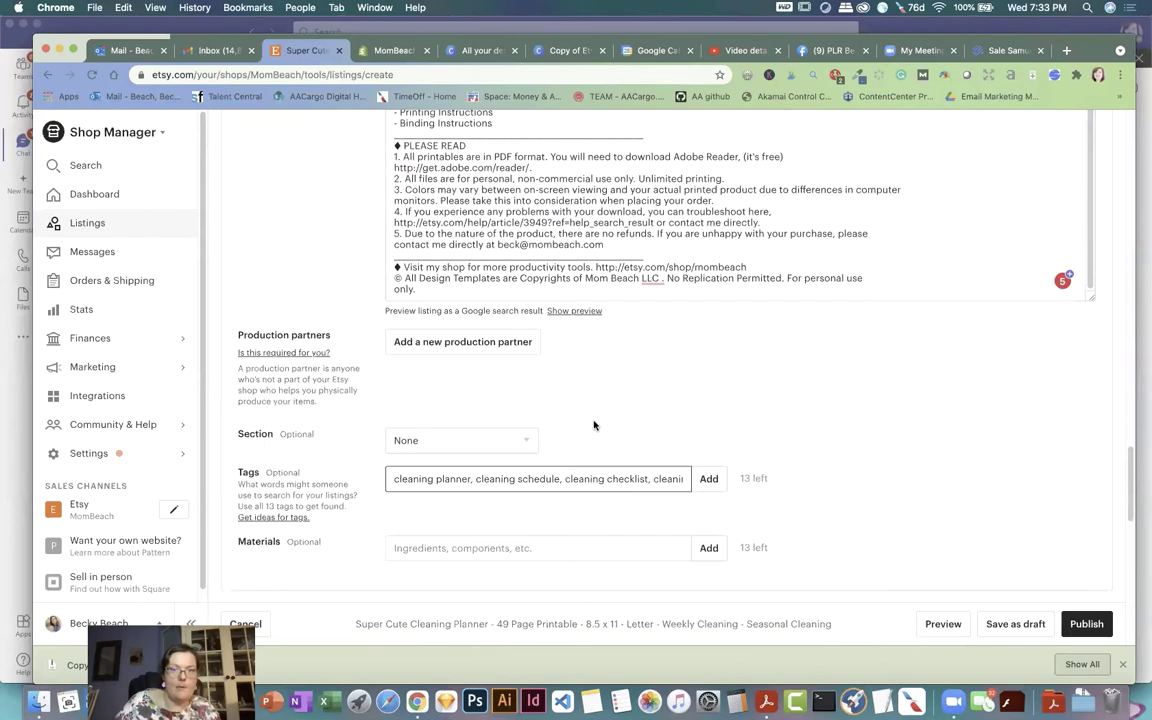
# Step: Add the four entered tags, then add 'weekly cleaning' and 'household planner' as tags
pyautogui.click(708, 478)
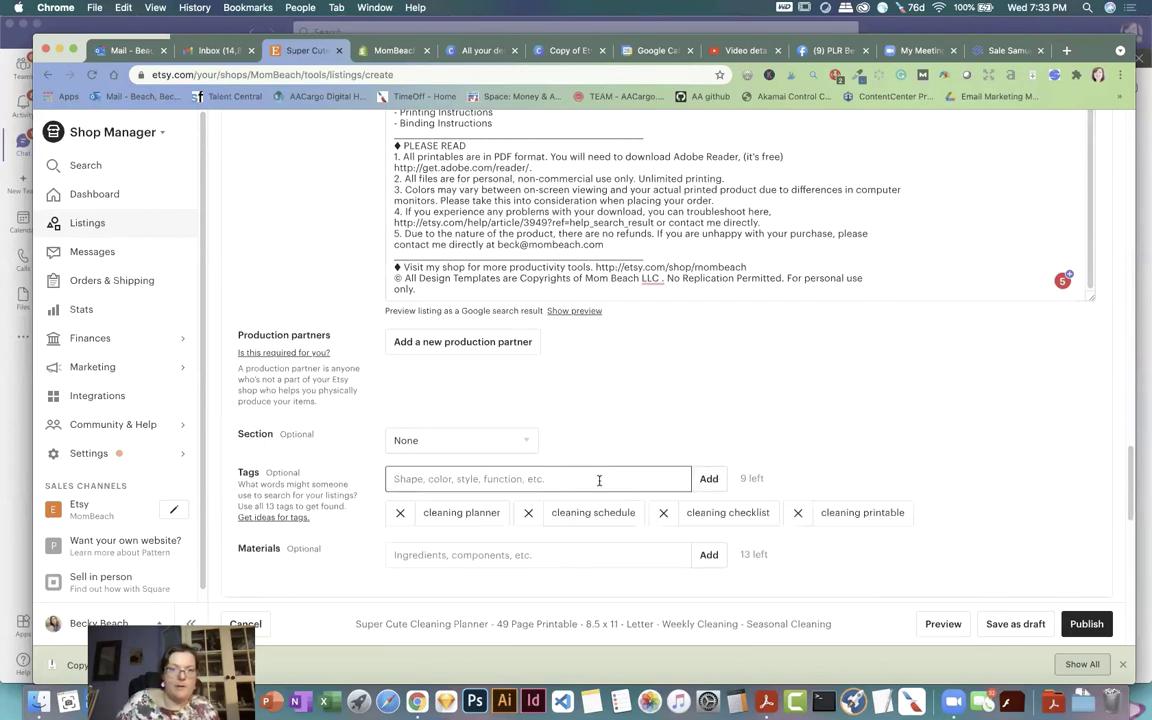
pyautogui.press('super+v')
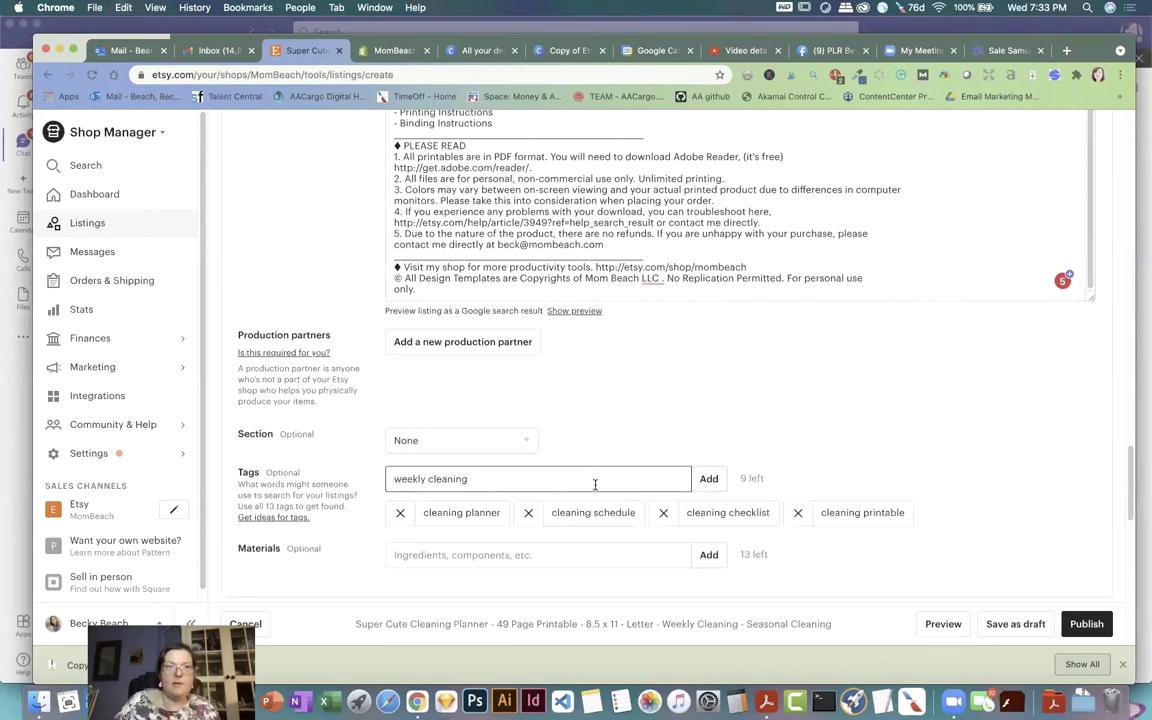
pyautogui.click(1005, 50)
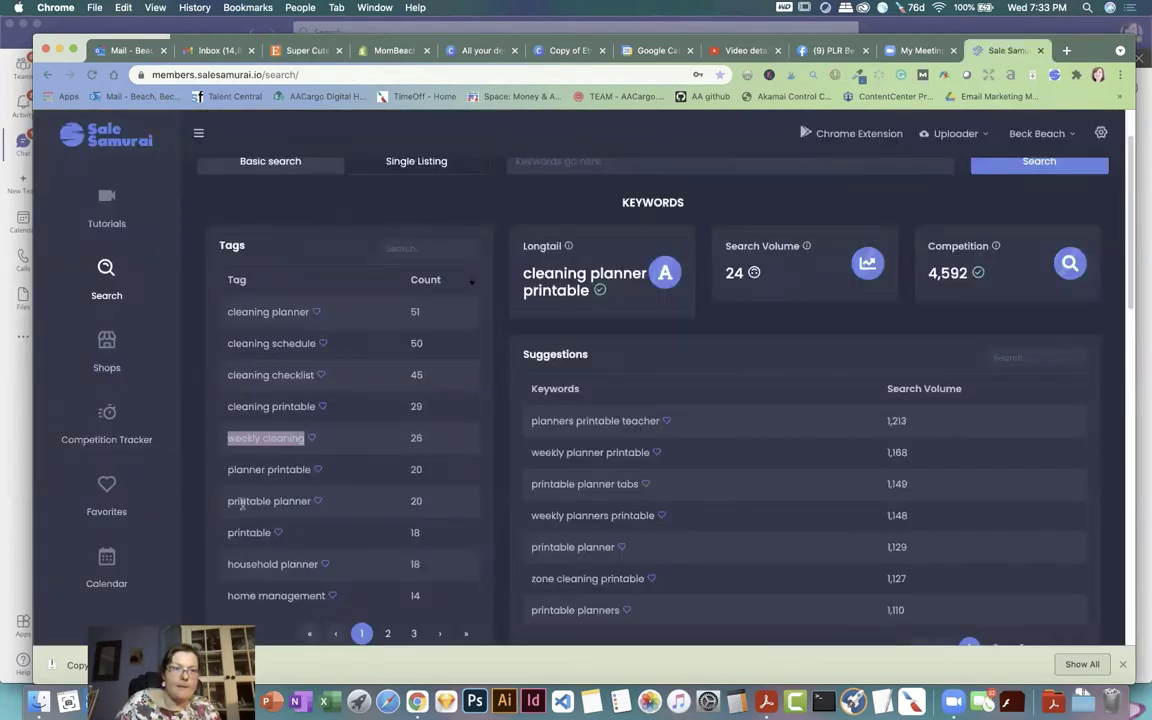
pyautogui.moveTo(228, 563); pyautogui.dragTo(314, 560)
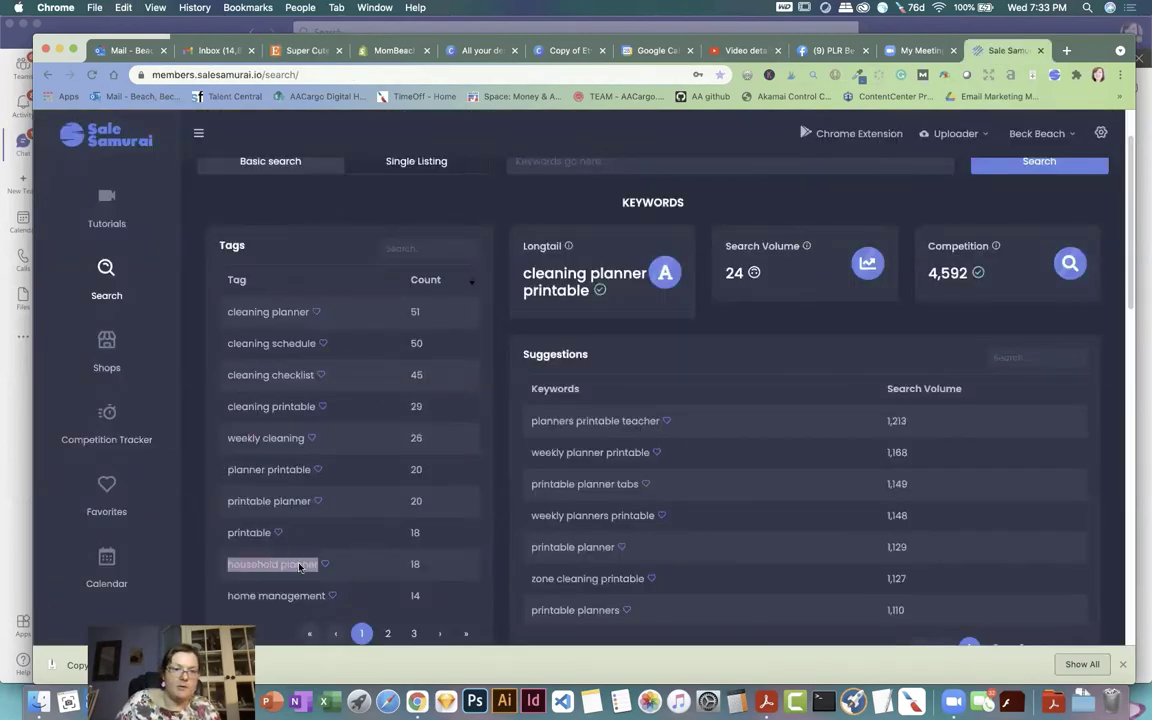
pyautogui.rightClick(299, 567)
pyautogui.click(310, 546)
pyautogui.click(305, 50)
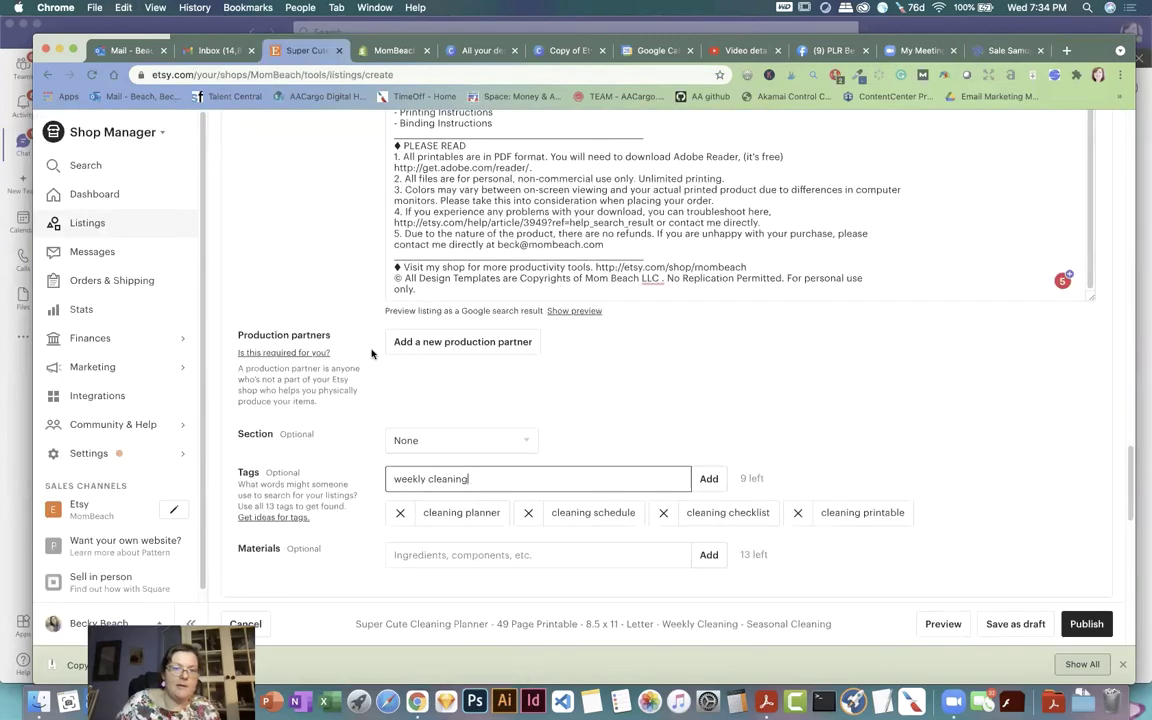
pyautogui.press('super+v')
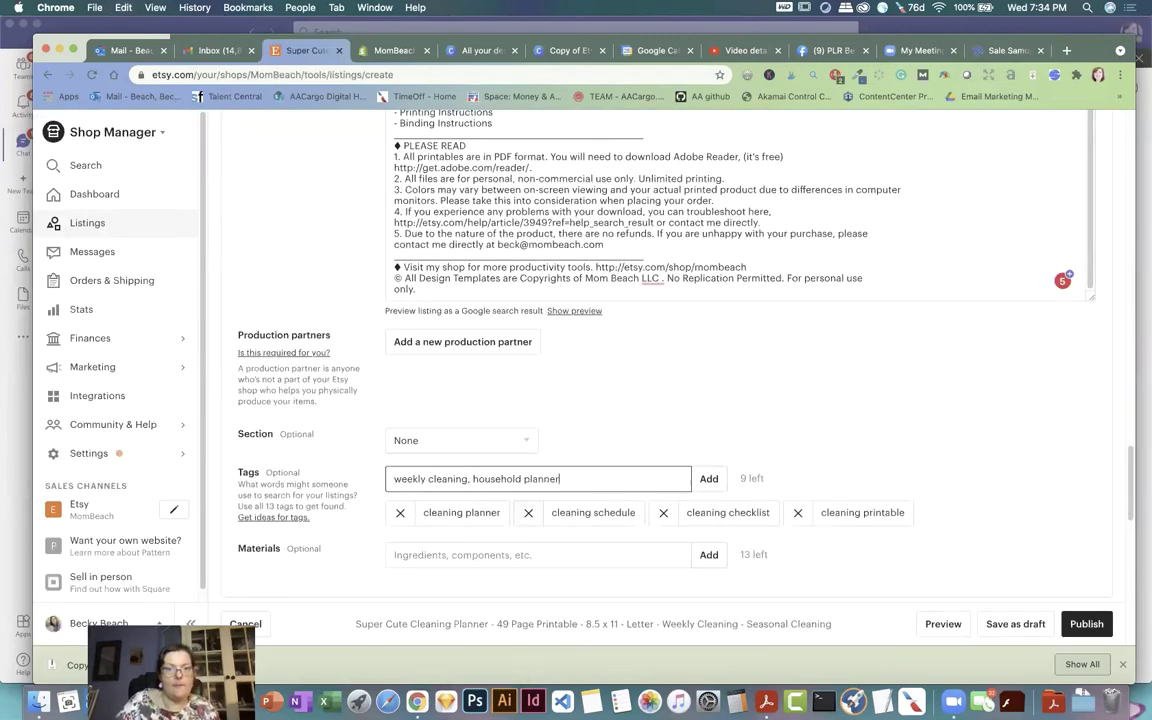
pyautogui.click(715, 474)
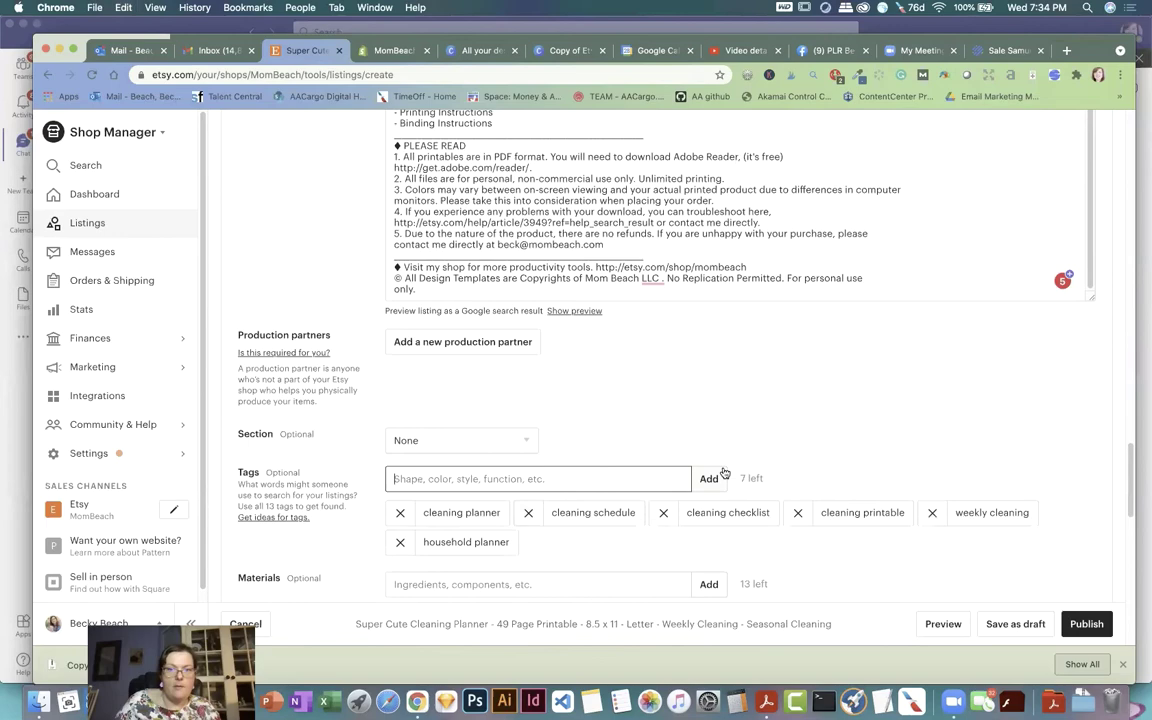
# Step: Copy 'home management' from Sale Samurai and paste it into the Tags field
pyautogui.click(998, 55)
pyautogui.scroll(-2, 414, 497)
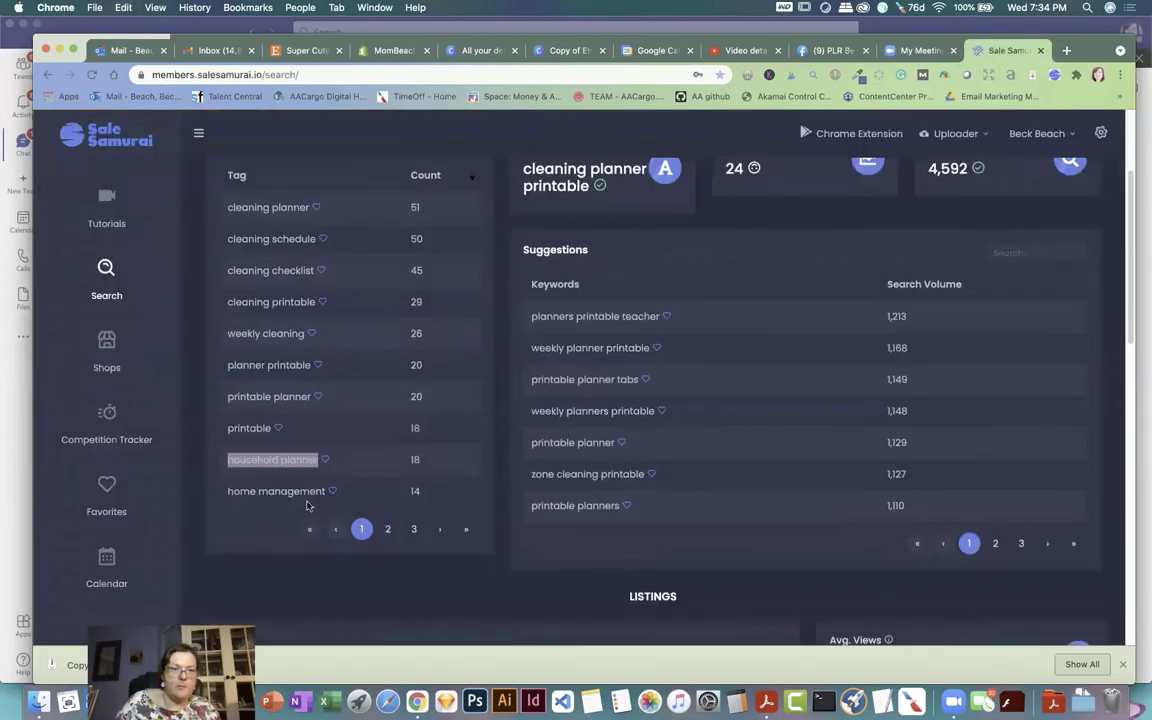
pyautogui.moveTo(228, 491); pyautogui.dragTo(326, 491)
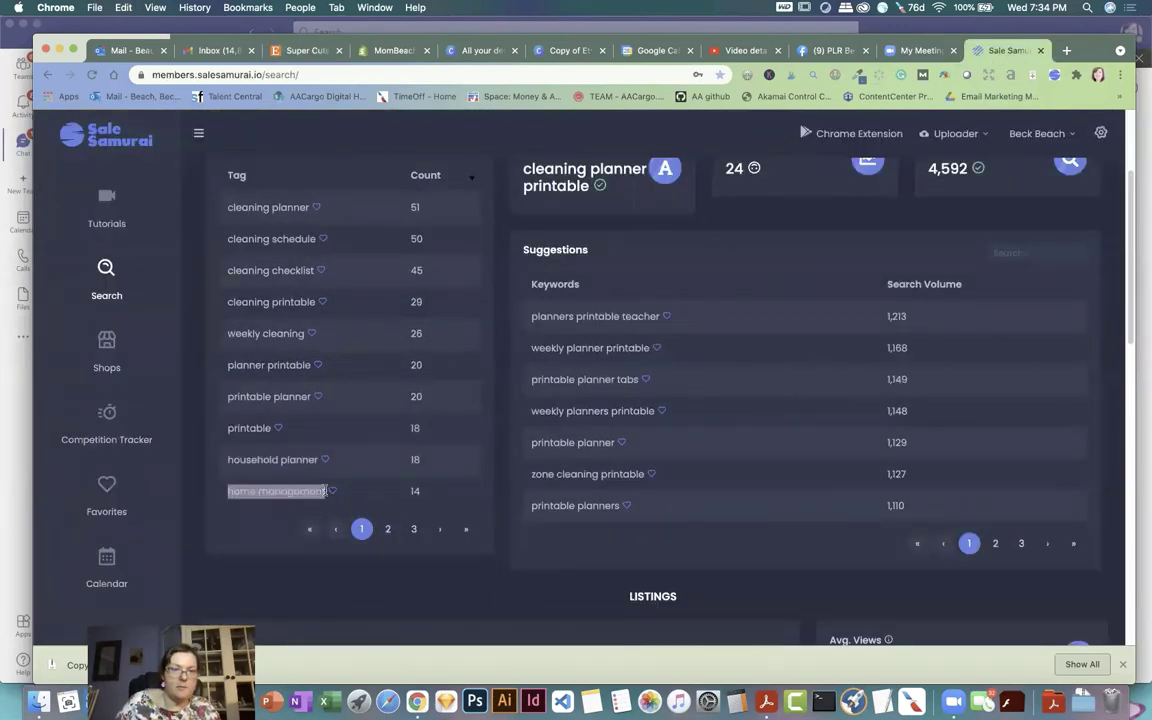
pyautogui.rightClick(307, 494)
pyautogui.click(337, 517)
pyautogui.click(274, 52)
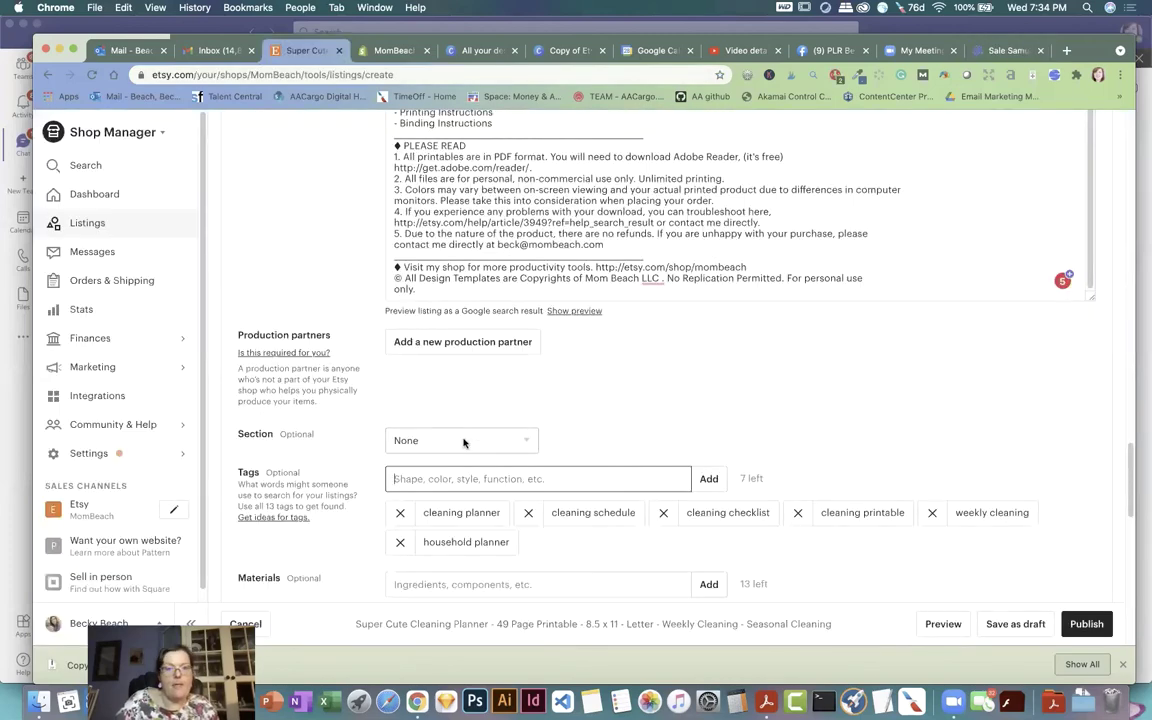
pyautogui.press('super+v')
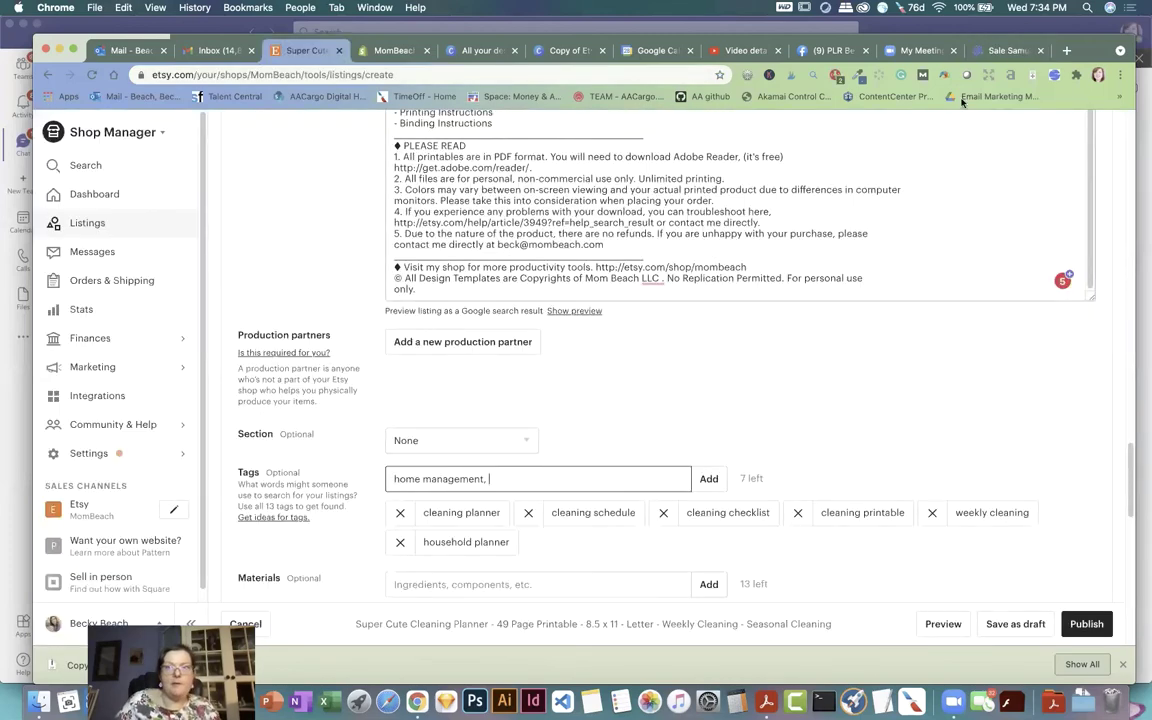
pyautogui.click(1005, 50)
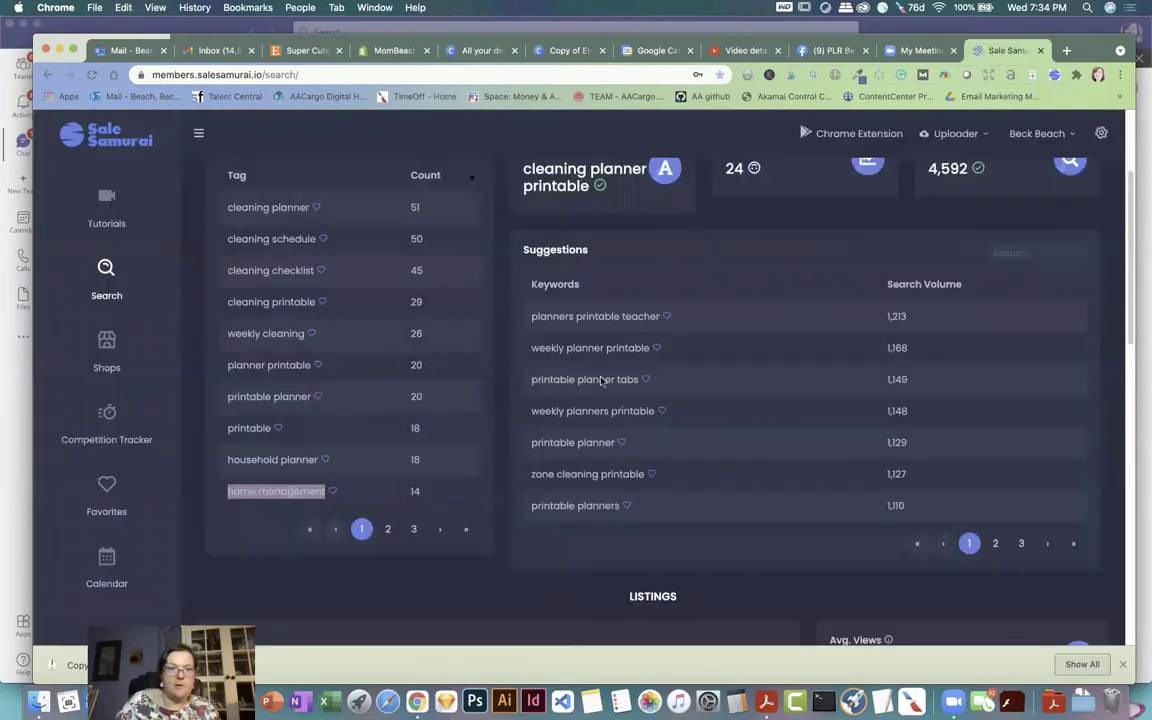
# Step: From page 2 of Sale Samurai's tags, add 'house cleaning' to the listing tags
pyautogui.click(389, 530)
pyautogui.scroll(1, 300, 470)
pyautogui.scroll(1, 270, 350)
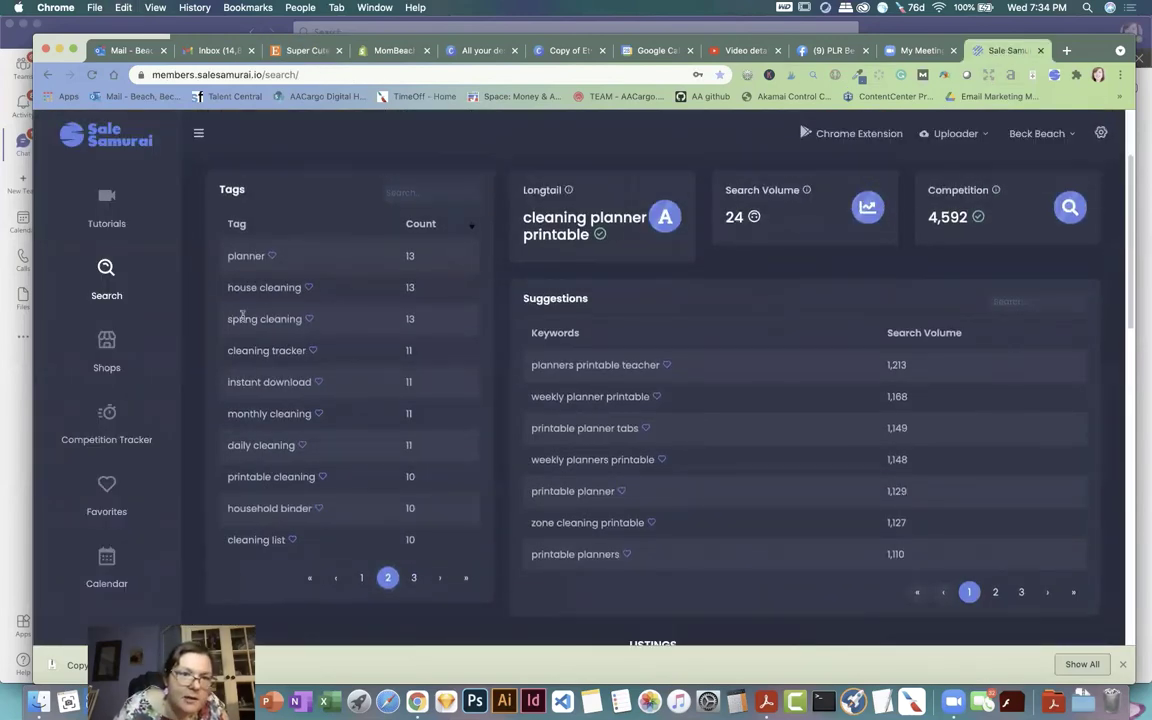
pyautogui.moveTo(227, 288); pyautogui.dragTo(296, 291)
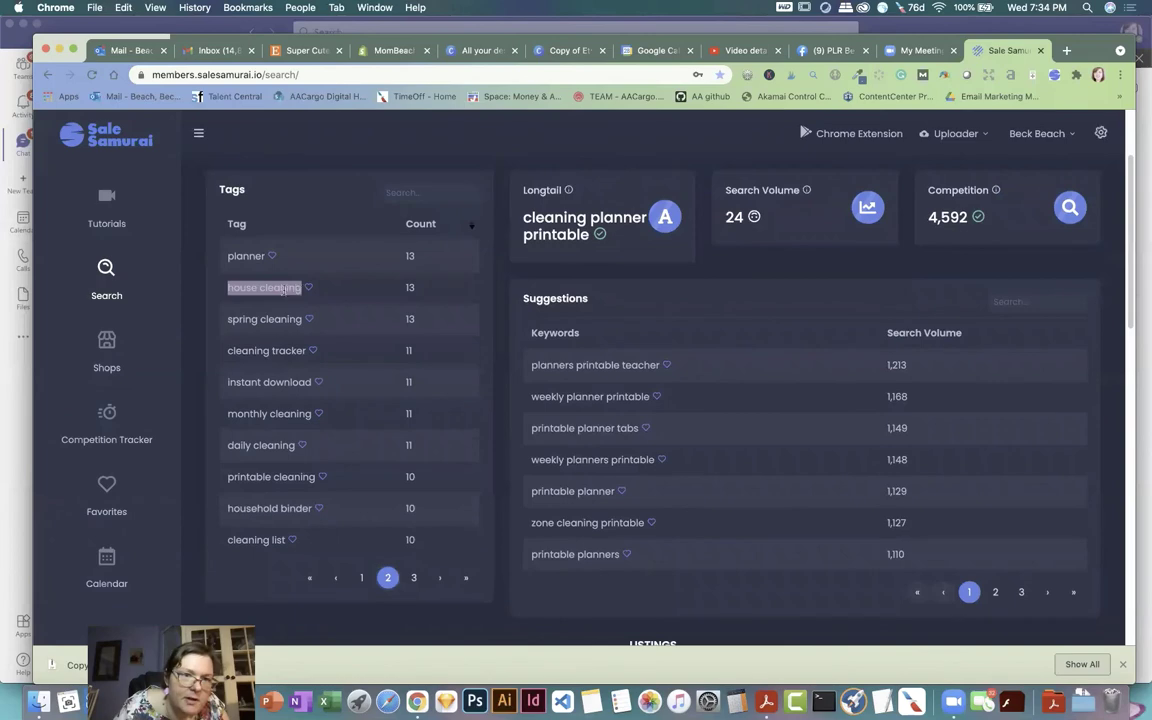
pyautogui.rightClick(288, 290)
pyautogui.click(300, 314)
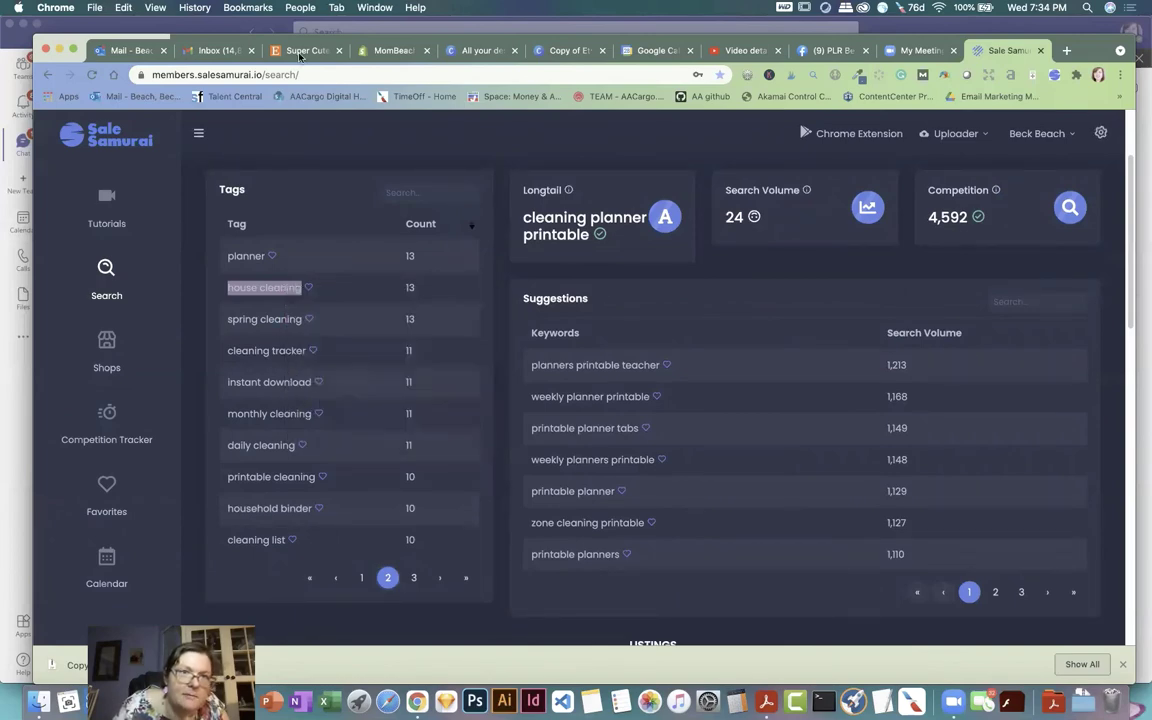
pyautogui.click(300, 54)
pyautogui.press('super+v')
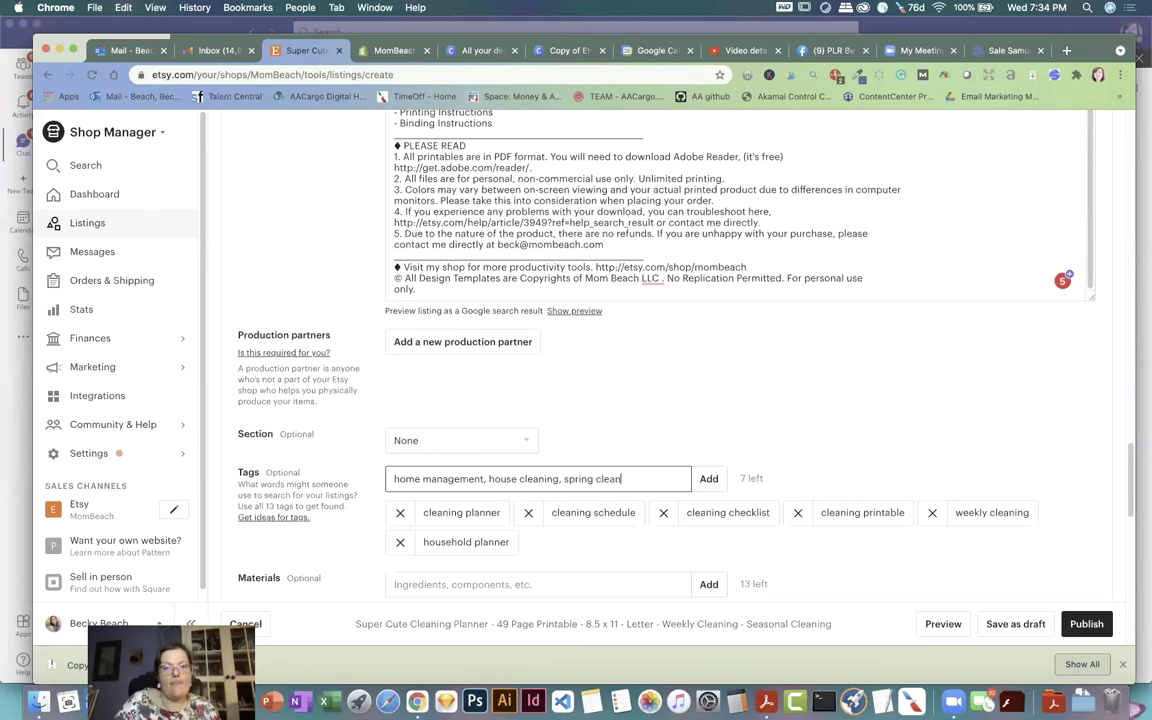
pyautogui.press('Return')
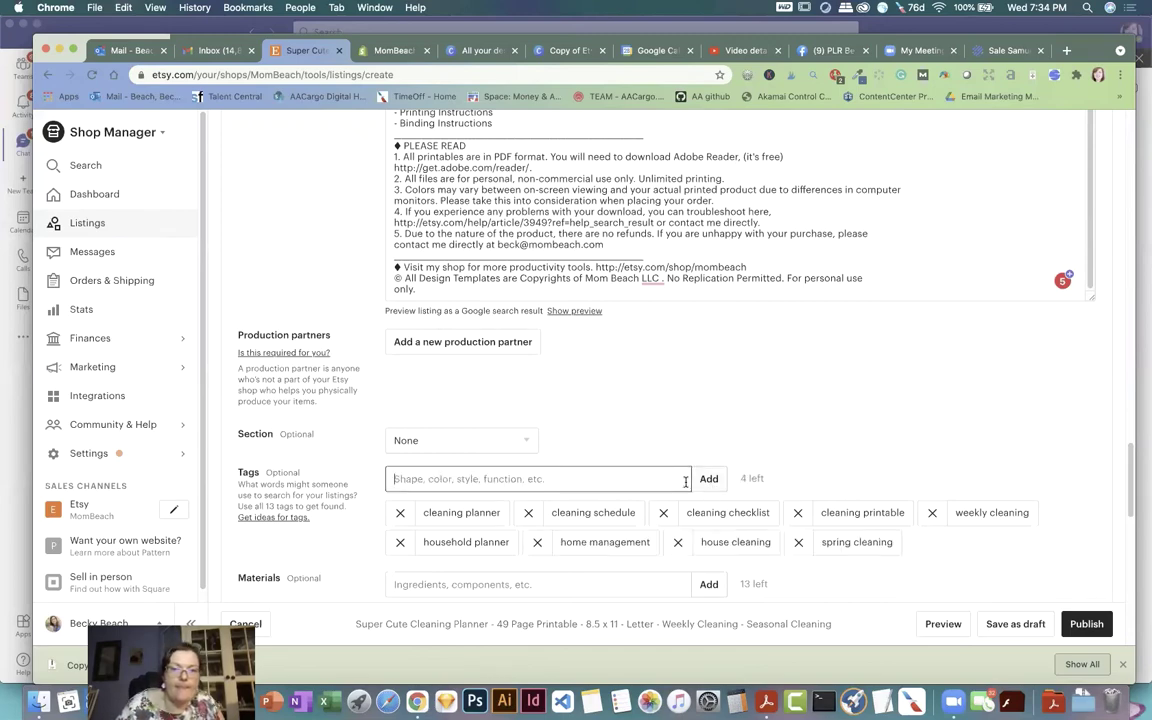
# Step: Add 'cleaning tracker', 'daily cleaning' and 'seasonal cleaning' as listing tags
pyautogui.click(1007, 50)
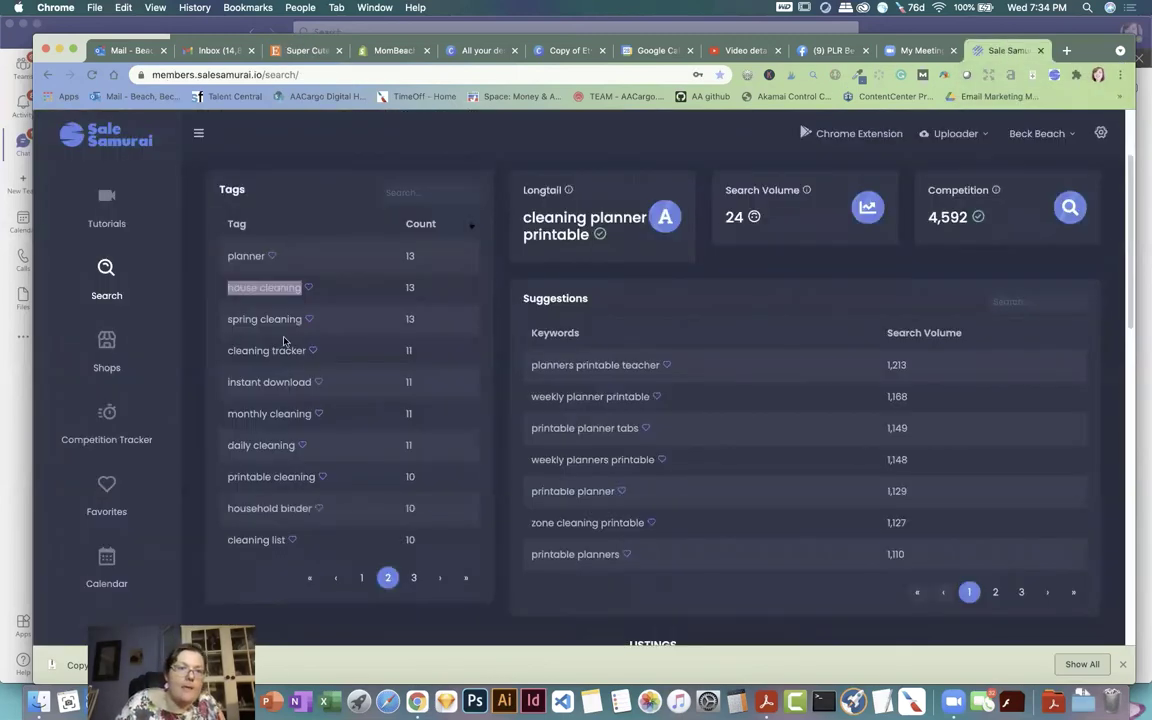
pyautogui.moveTo(226, 351); pyautogui.dragTo(303, 350)
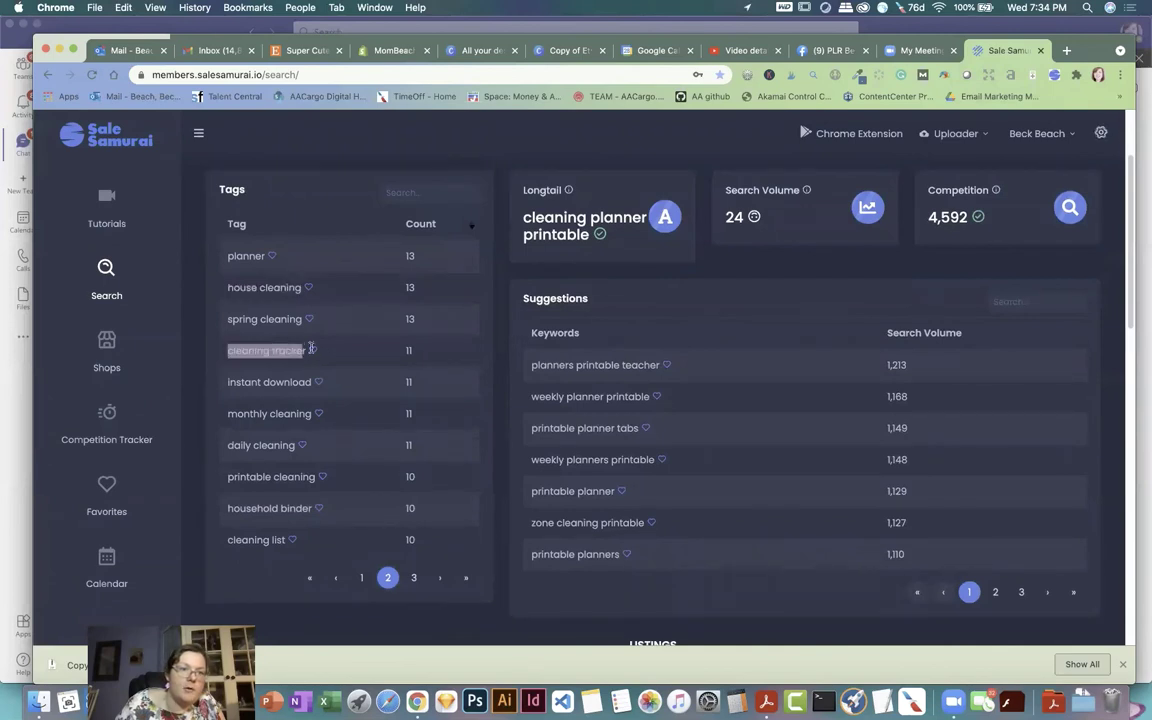
pyautogui.rightClick(303, 350)
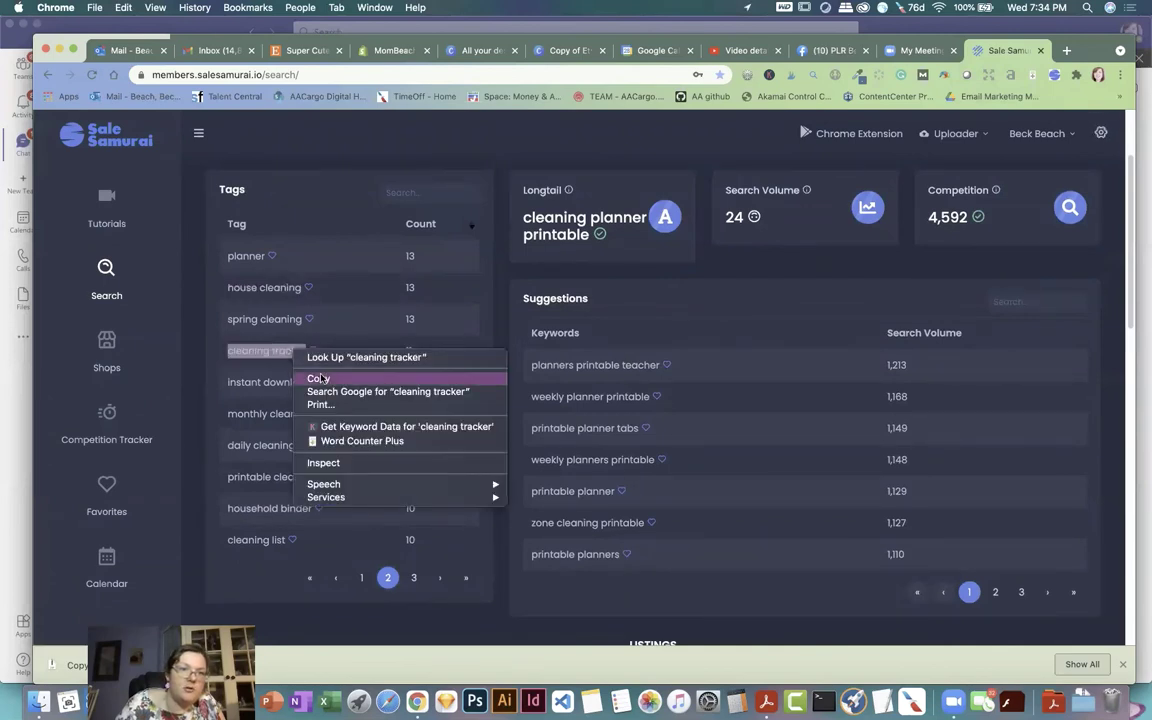
pyautogui.click(318, 378)
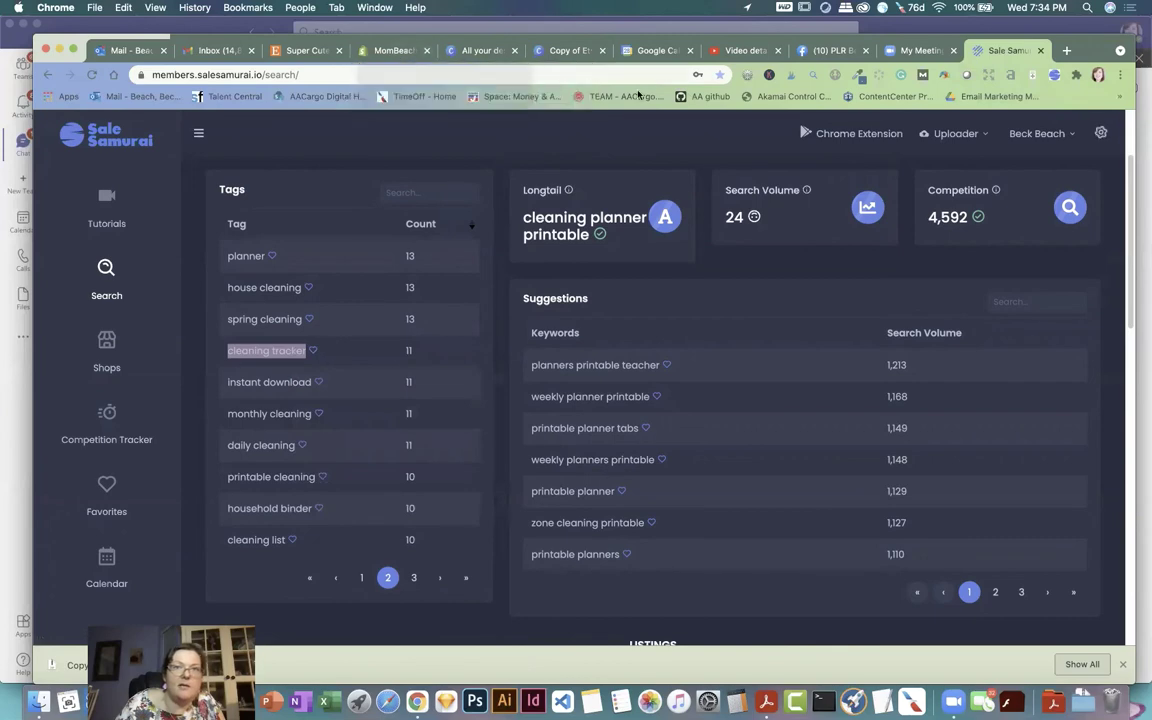
pyautogui.click(305, 50)
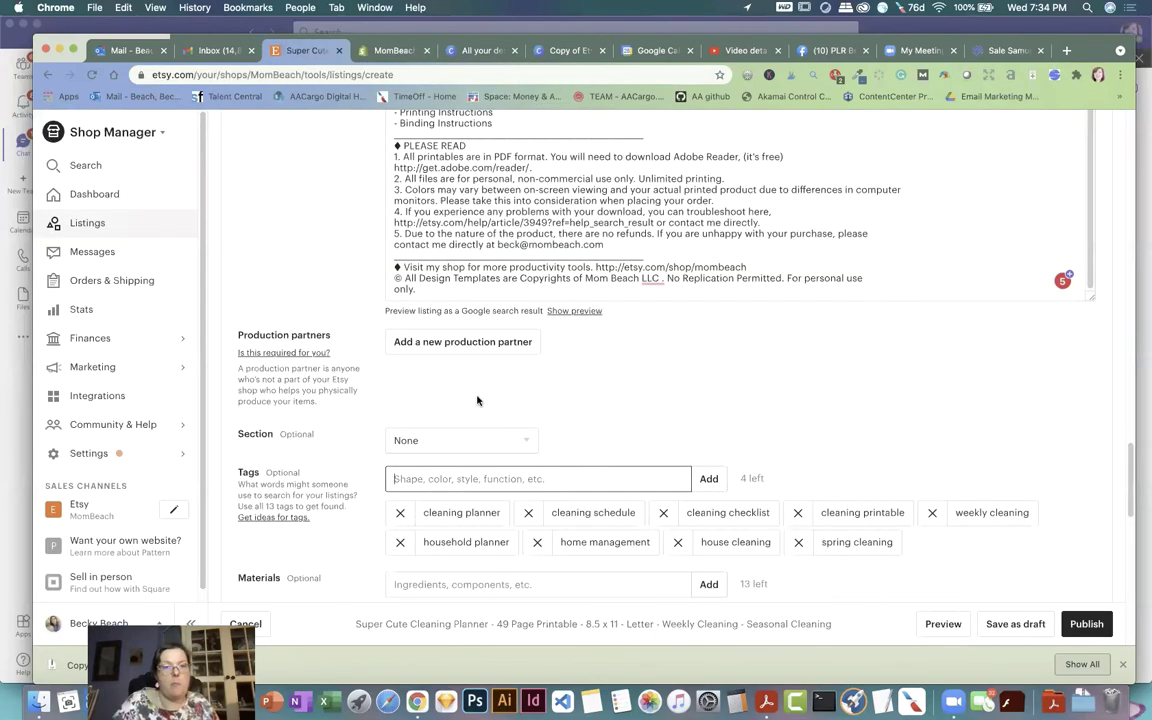
pyautogui.press('super+v')
pyautogui.click(708, 479)
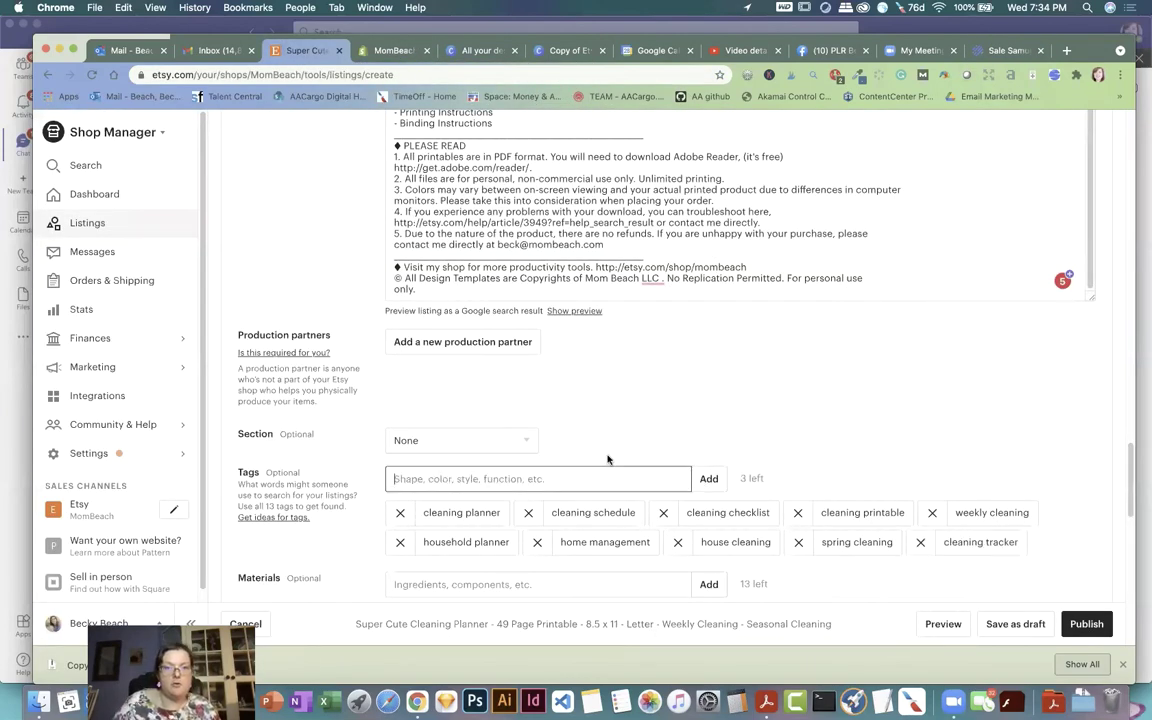
pyautogui.write('da')
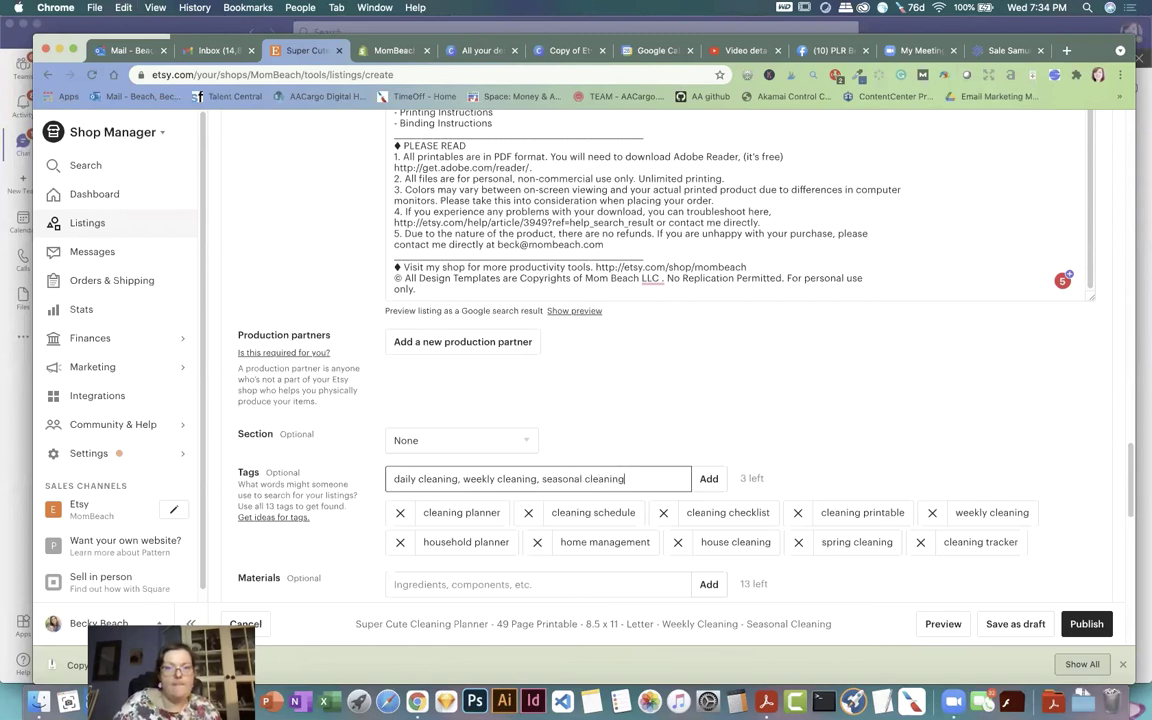
pyautogui.click(709, 479)
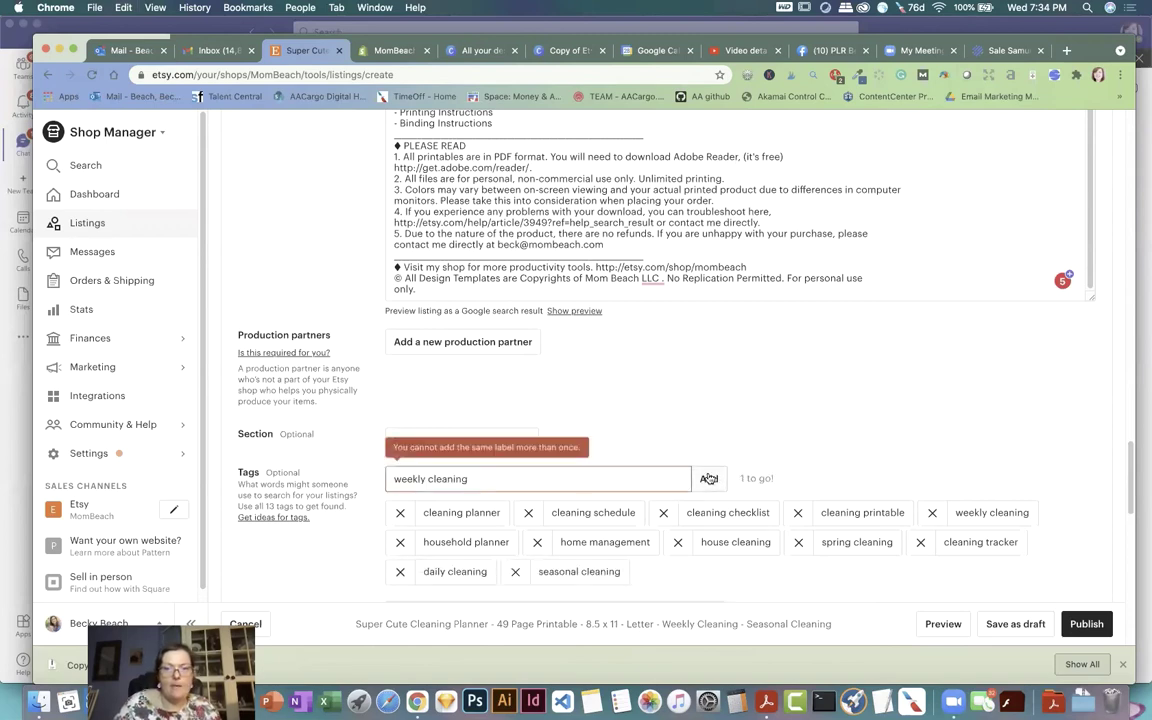
# Step: Remove the duplicate 'weekly cleaning' entry and add 'cleaning list' as the final tag
pyautogui.moveTo(566, 483); pyautogui.dragTo(375, 469)
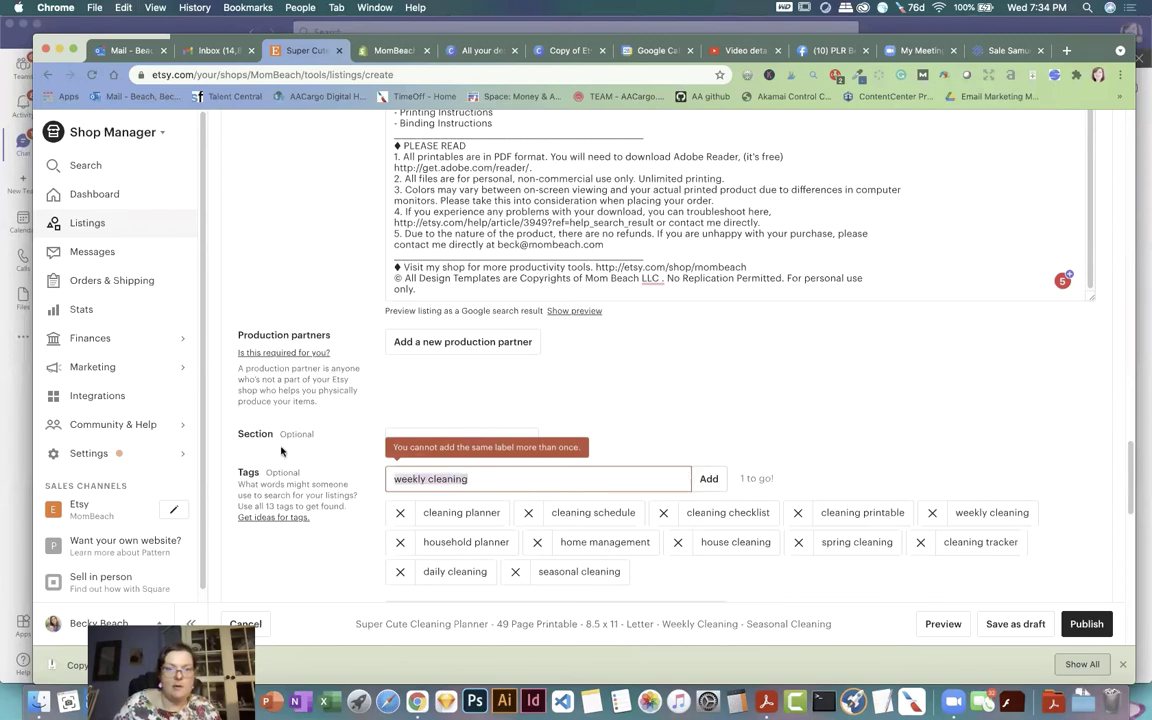
pyautogui.press('BackSpace')
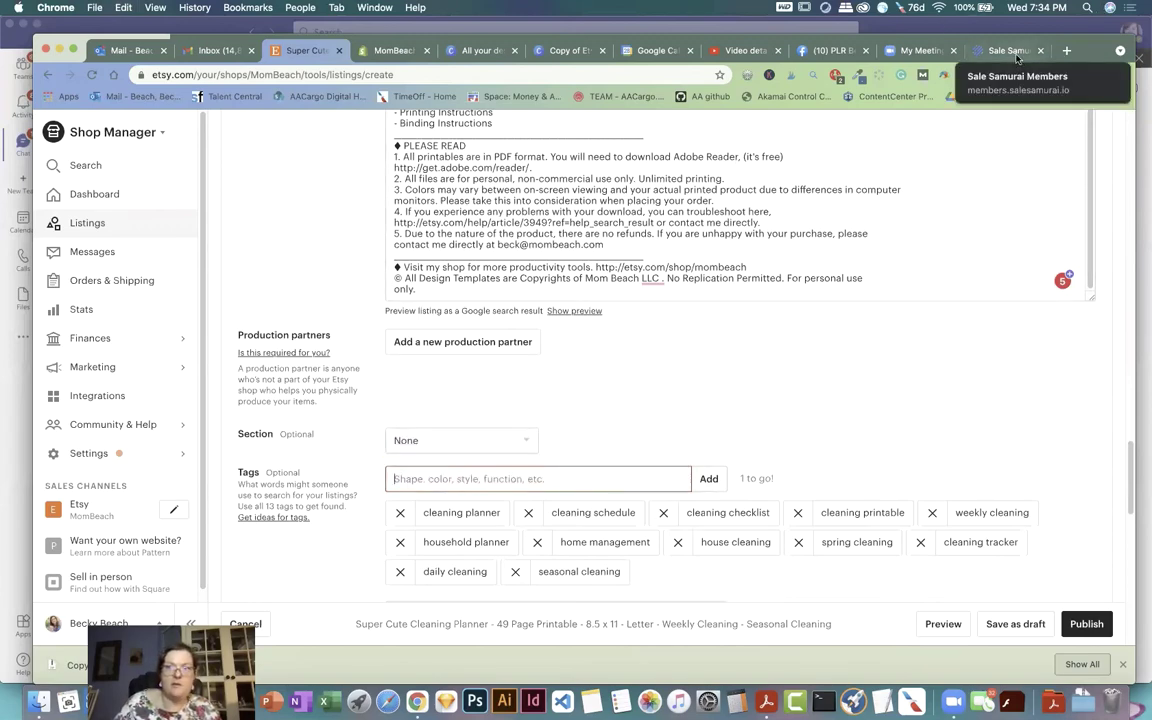
pyautogui.click(1010, 50)
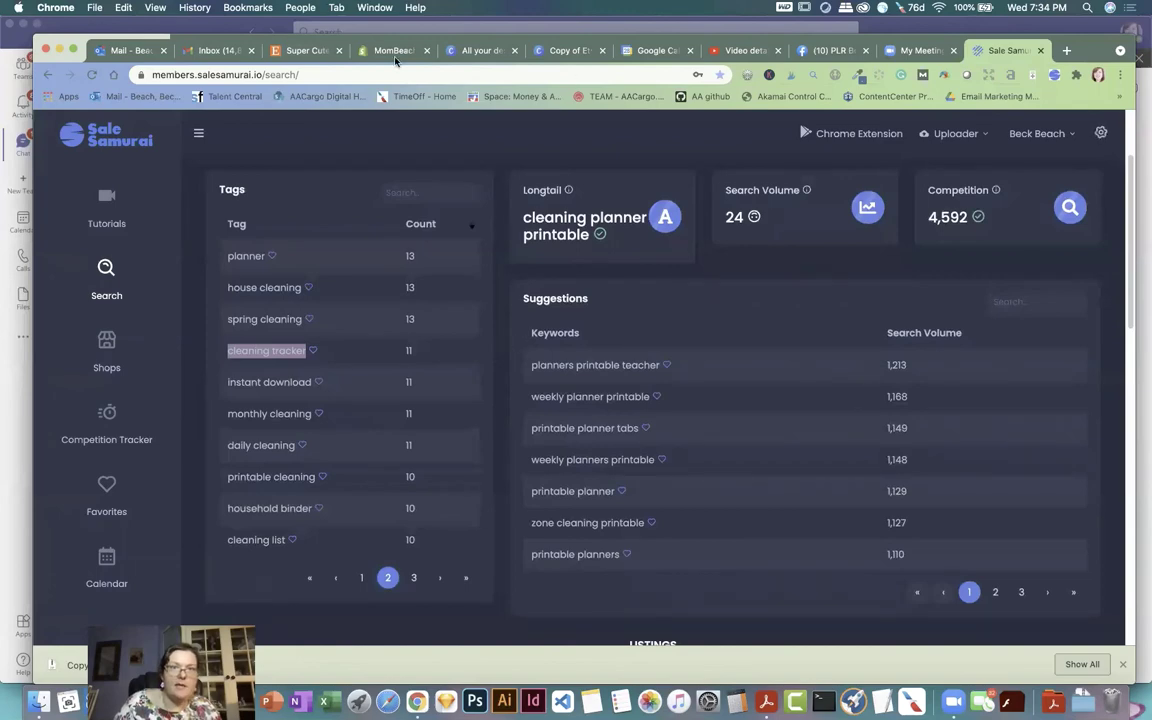
pyautogui.click(305, 50)
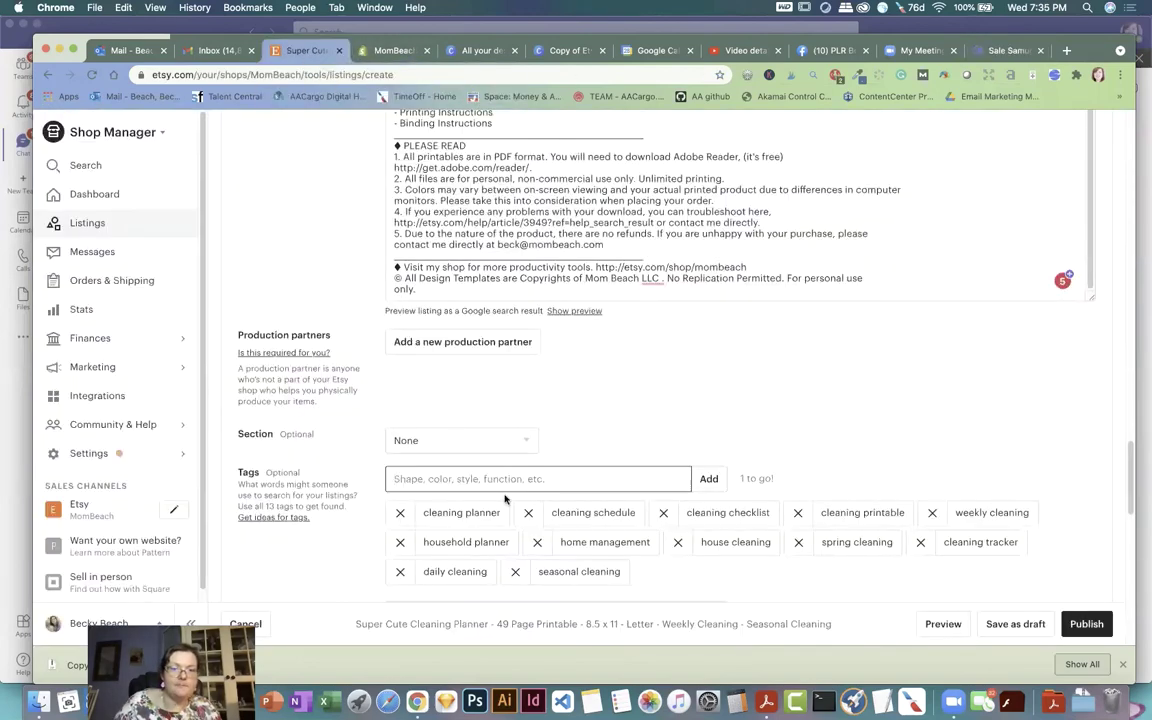
pyautogui.write('cleaning list')
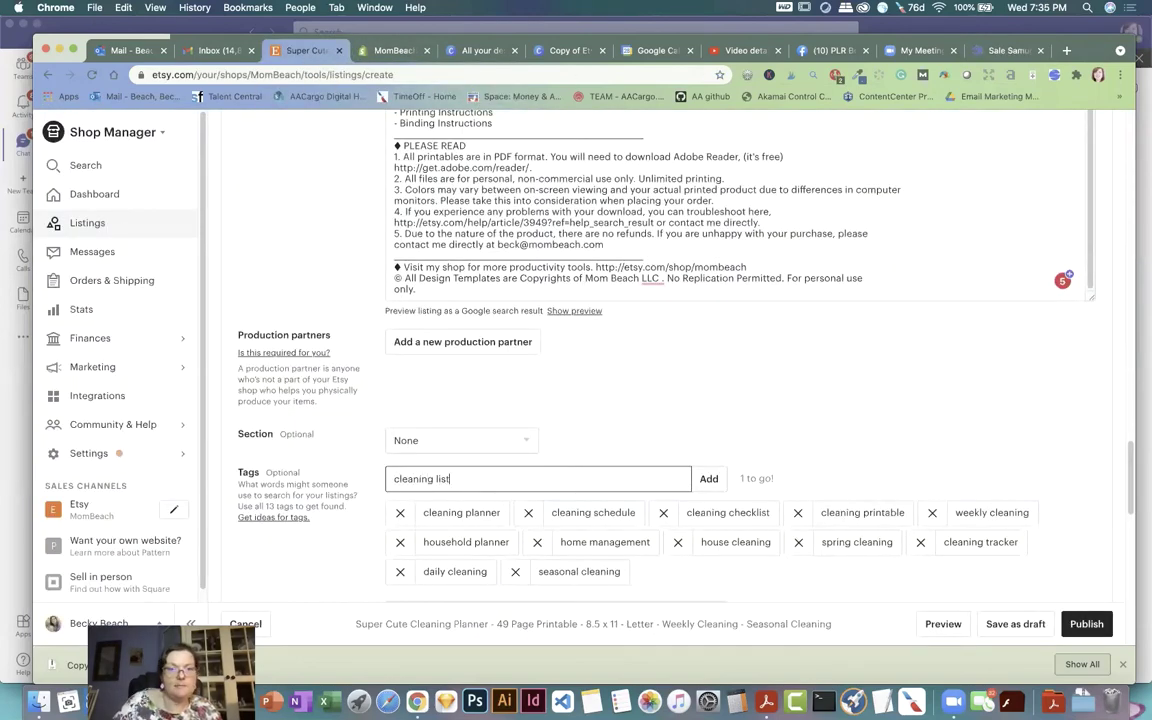
pyautogui.click(708, 479)
pyautogui.scroll(-5, 700, 420)
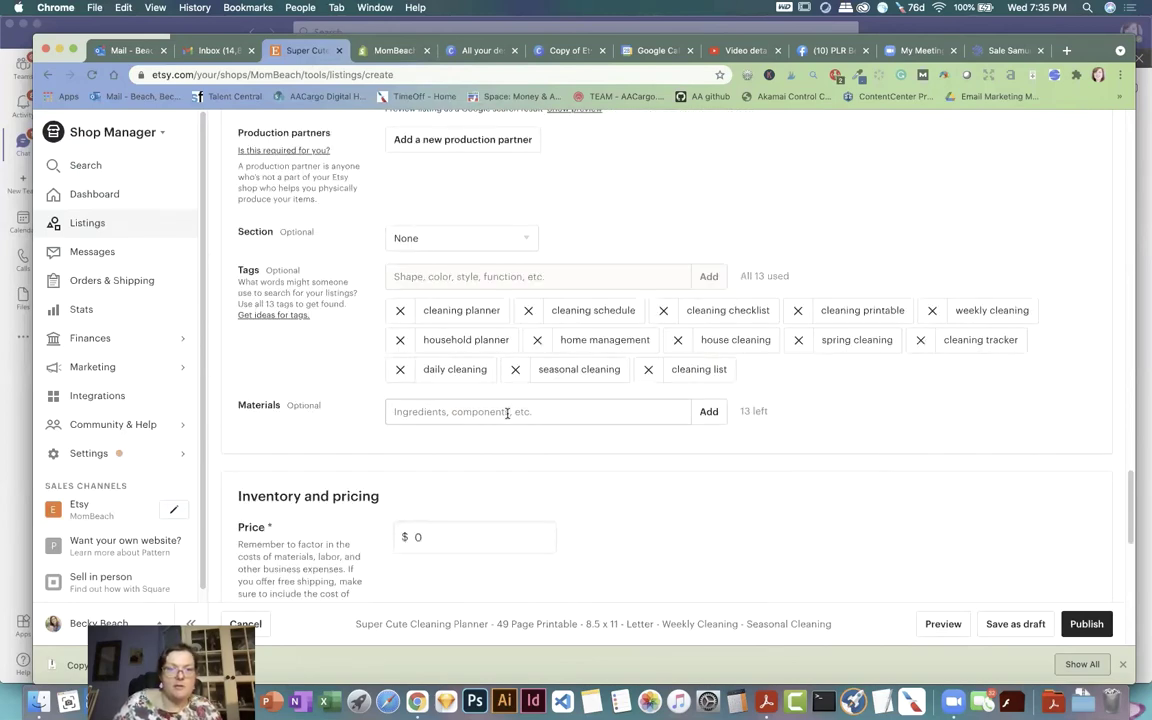
pyautogui.scroll(-1, 580, 449)
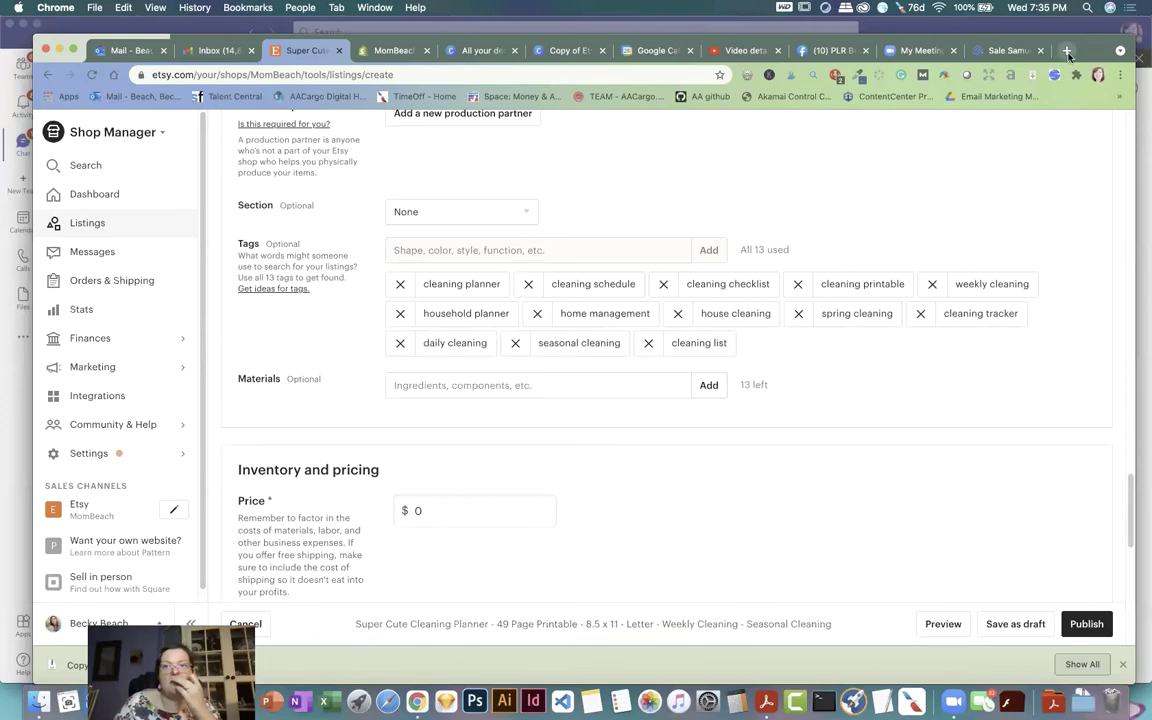
# Step: Scroll Sale Samurai's competing listings to the price spread: $0.68–$47.00, averaging $5.19
pyautogui.click(1003, 50)
pyautogui.scroll(-6, 835, 283)
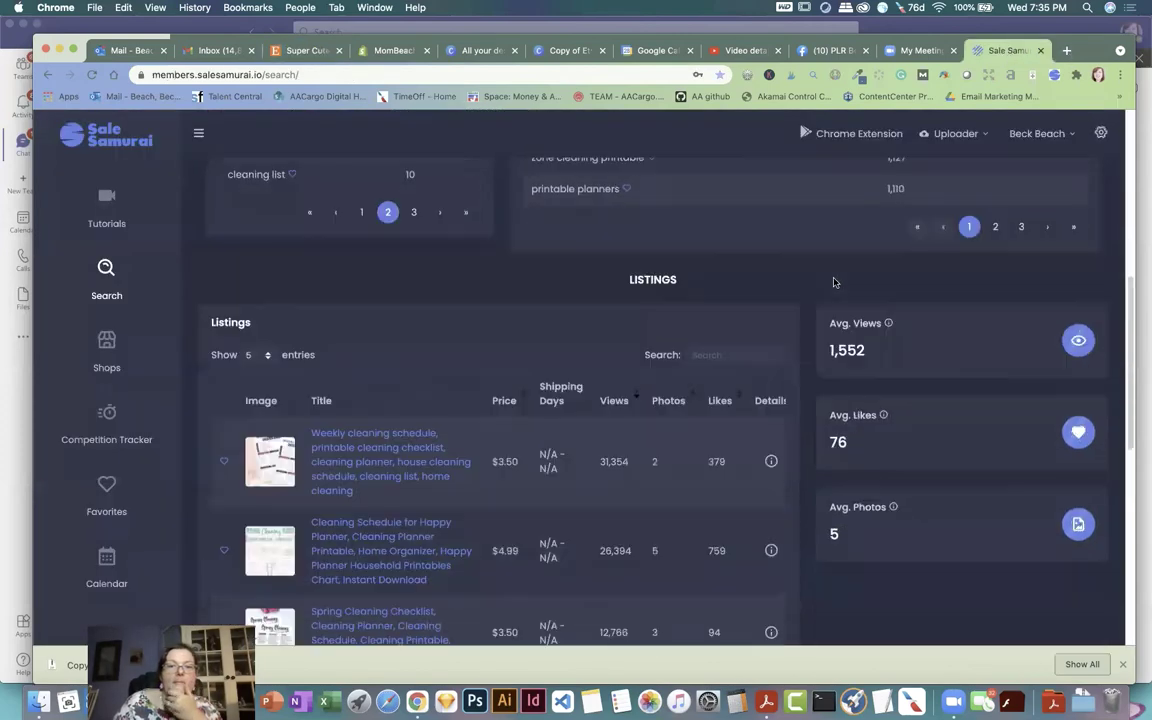
pyautogui.scroll(-2, 835, 283)
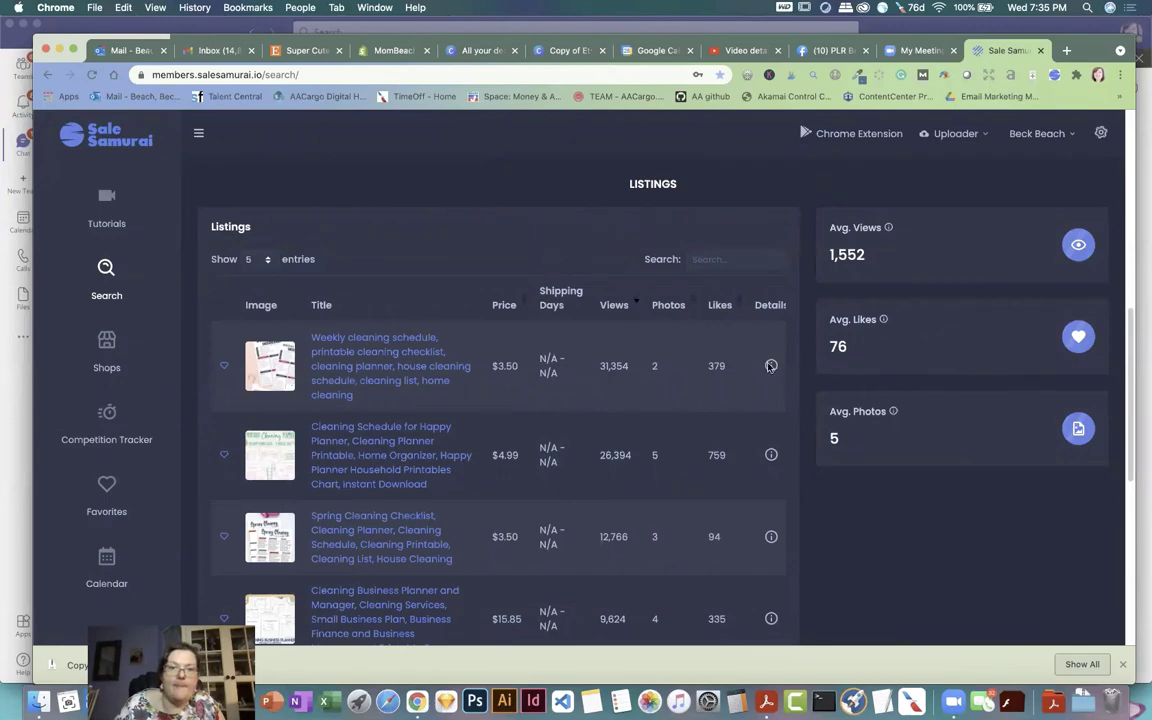
pyautogui.scroll(-5, 672, 363)
pyautogui.scroll(-5, 672, 363)
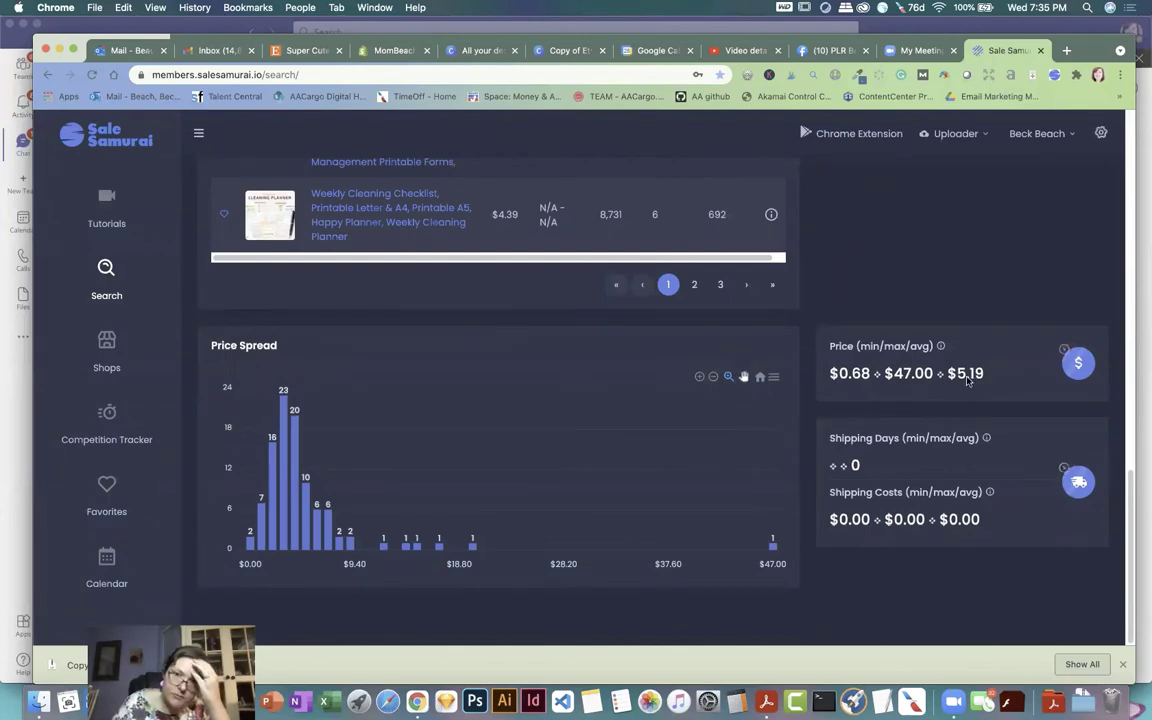
pyautogui.scroll(7, 813, 363)
pyautogui.scroll(3, 815, 366)
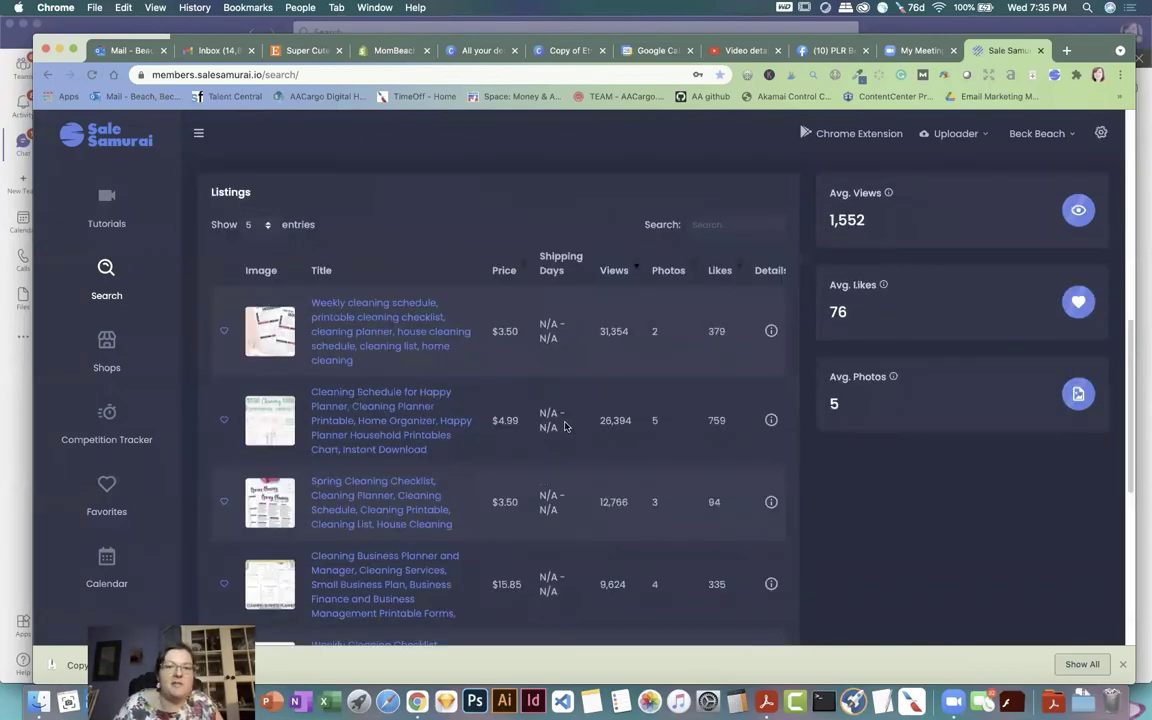
# Step: Open etsy.com in a new tab and search for 'cleaning planner printable'
pyautogui.click(1067, 52)
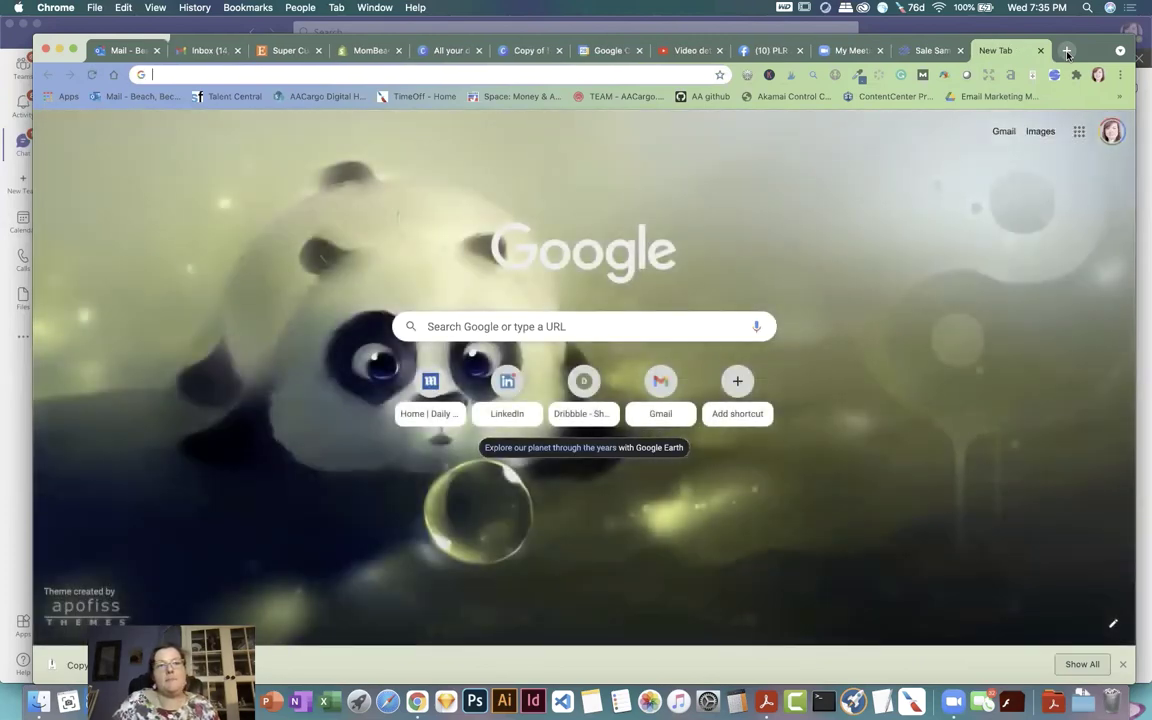
pyautogui.write('et')
pyautogui.press('Return')
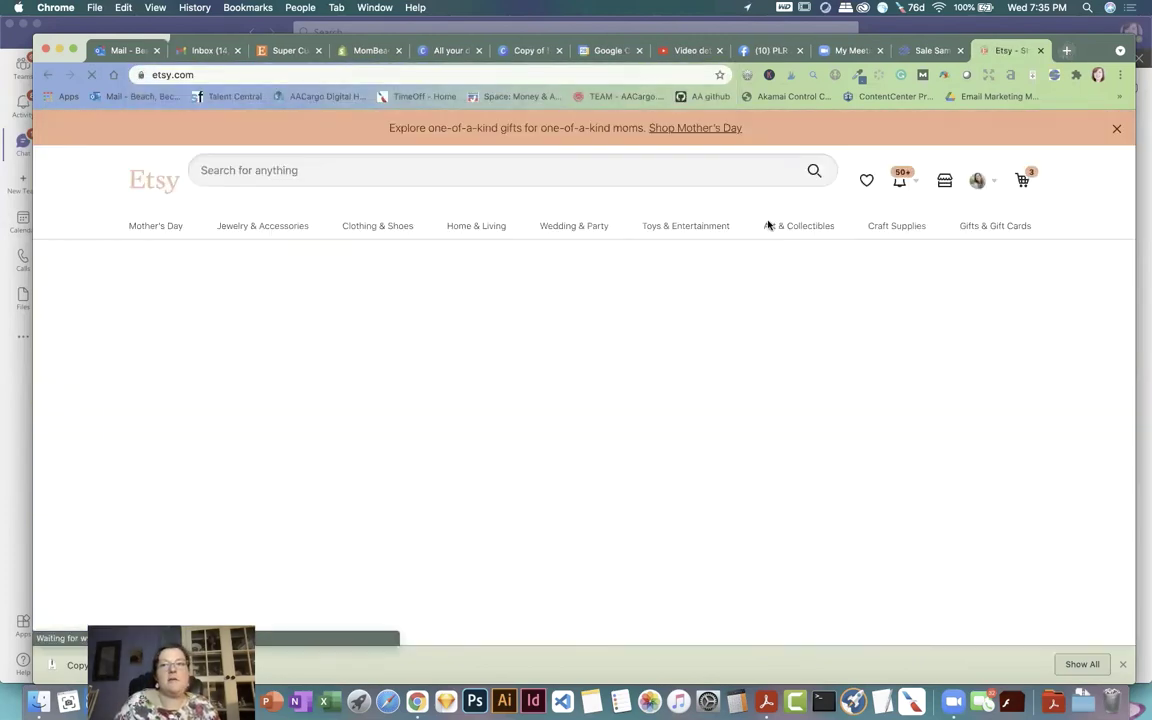
pyautogui.click(258, 170)
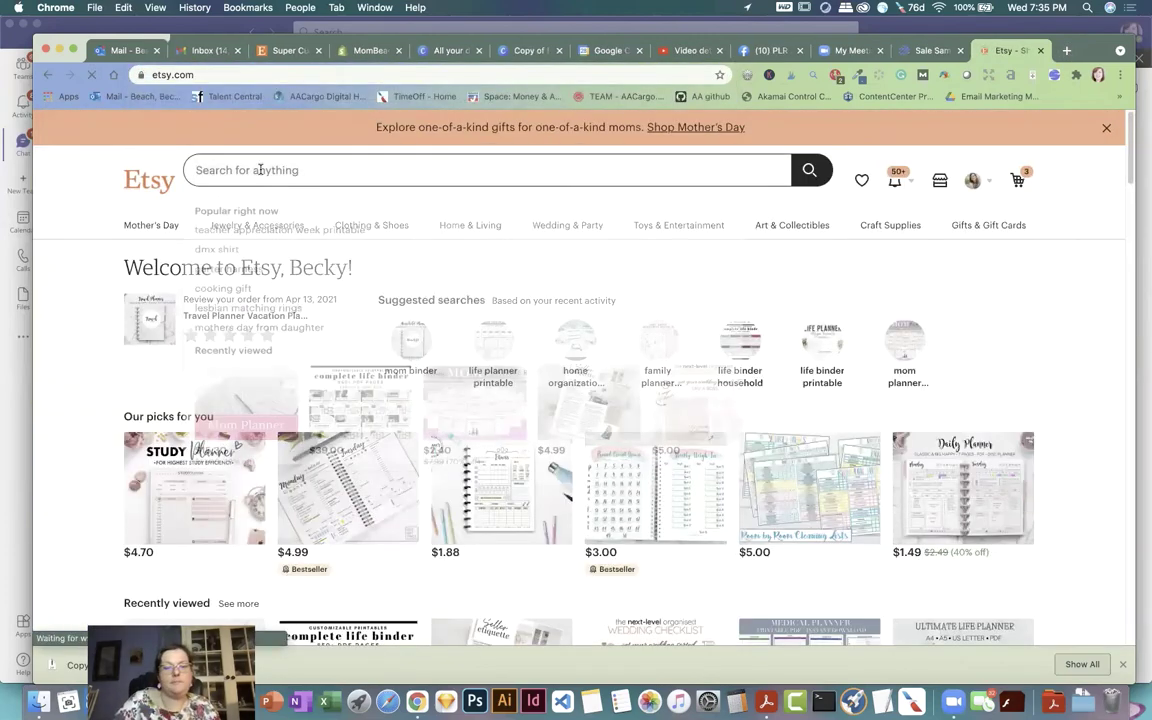
pyautogui.write('cleaning p')
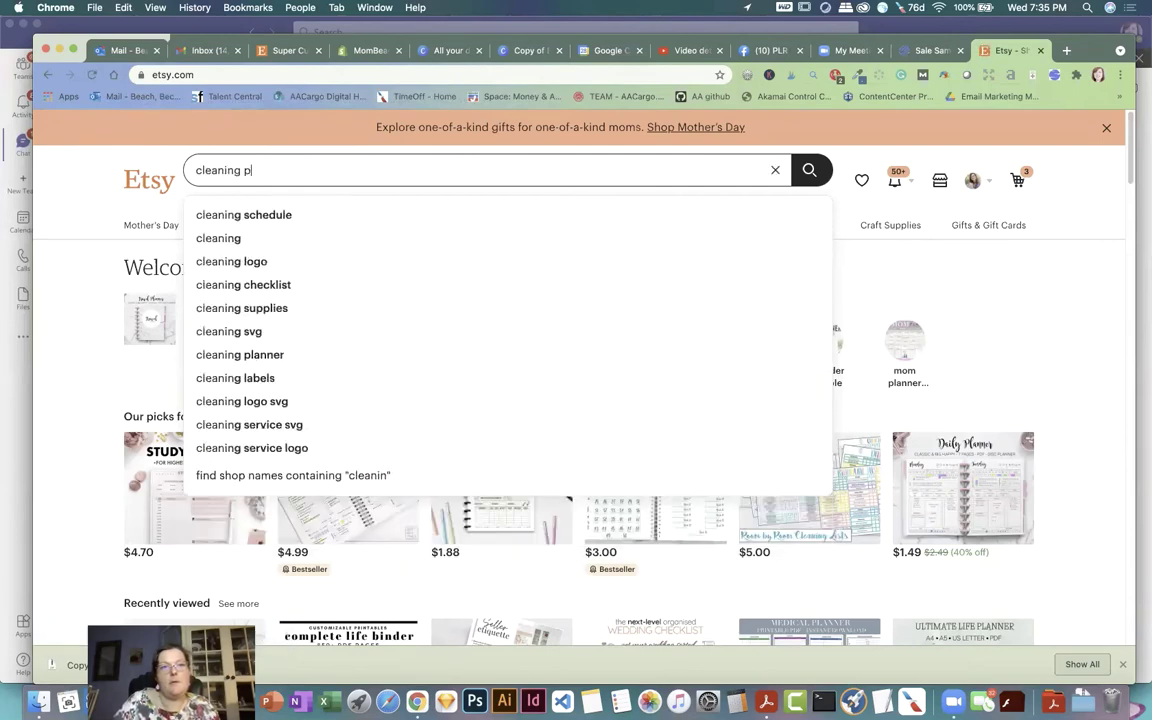
pyautogui.write('lanner printable')
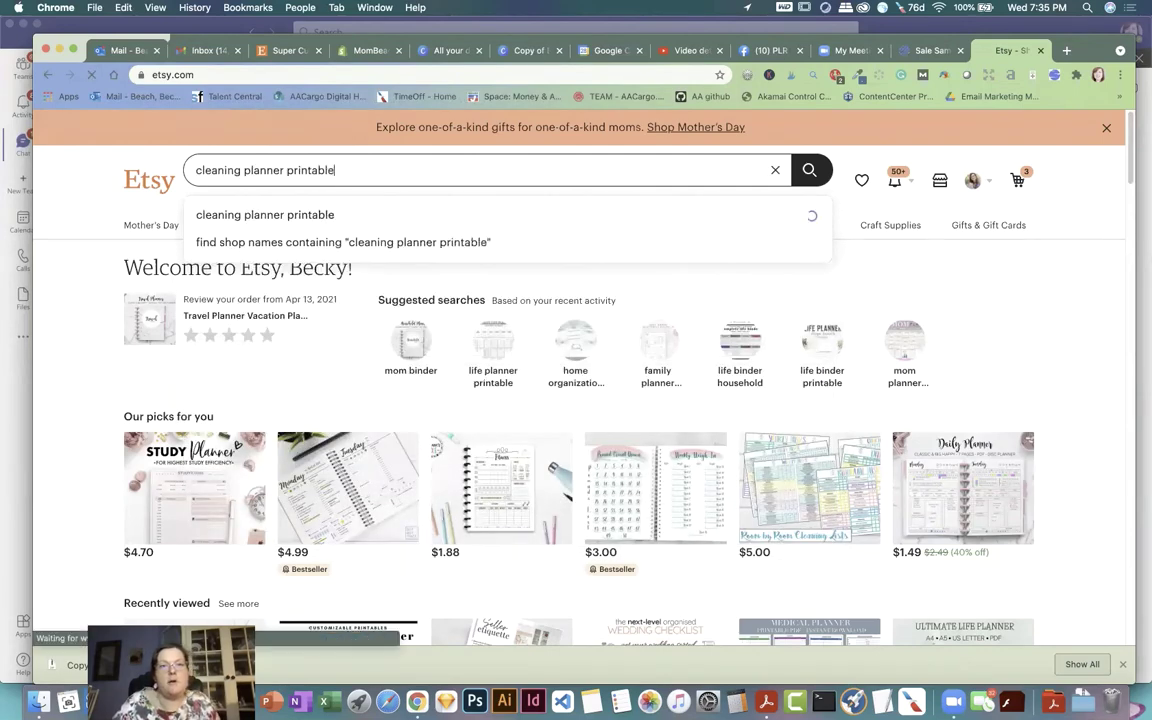
pyautogui.press('Return')
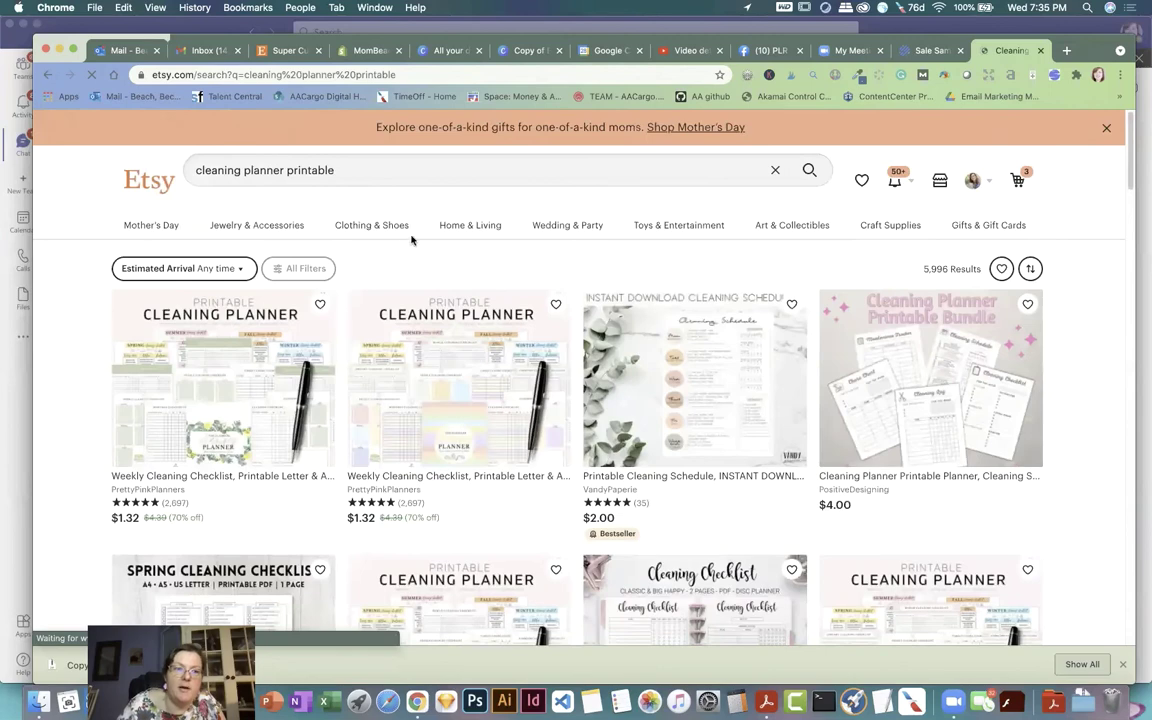
# Step: Scroll through the 5,996 results to compare competing planner prices from $1.19 to $5.50
pyautogui.scroll(-1, 504, 267)
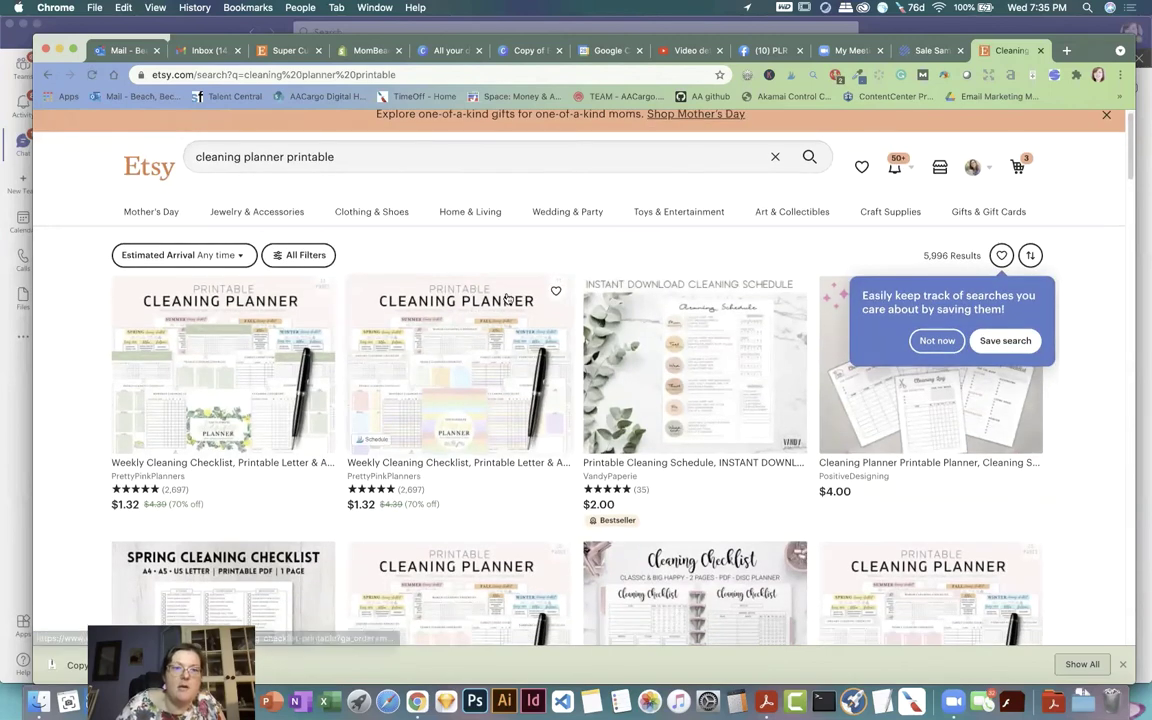
pyautogui.scroll(-3, 505, 297)
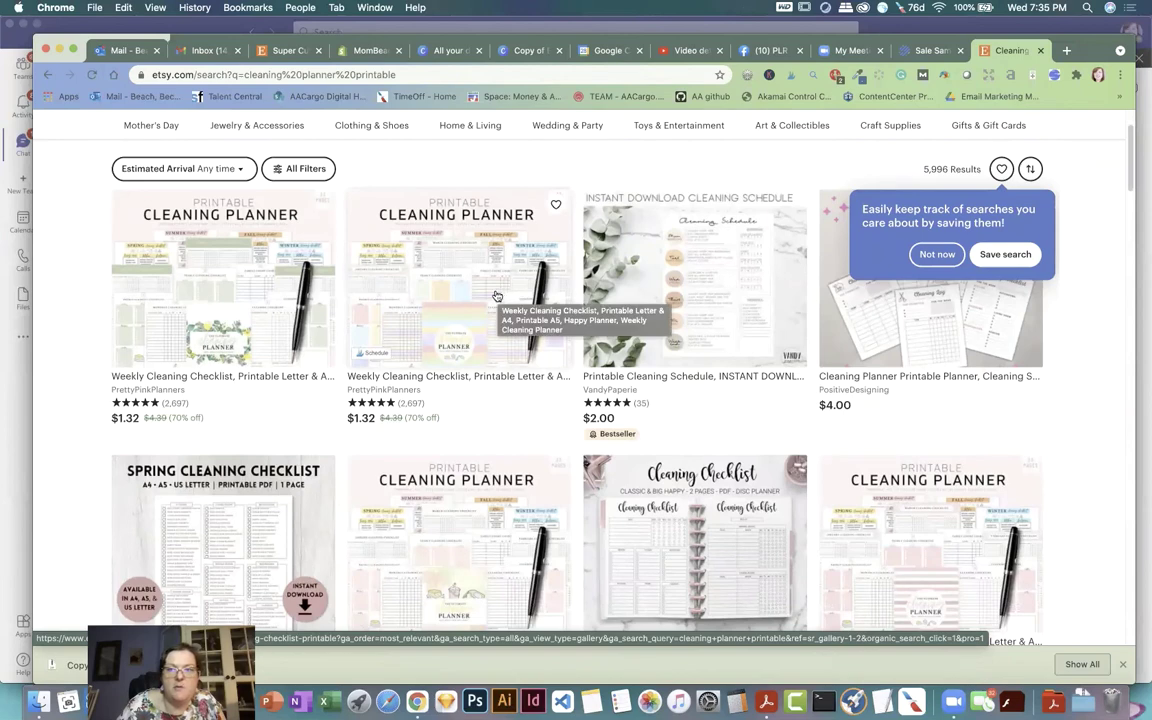
pyautogui.scroll(-3, 481, 296)
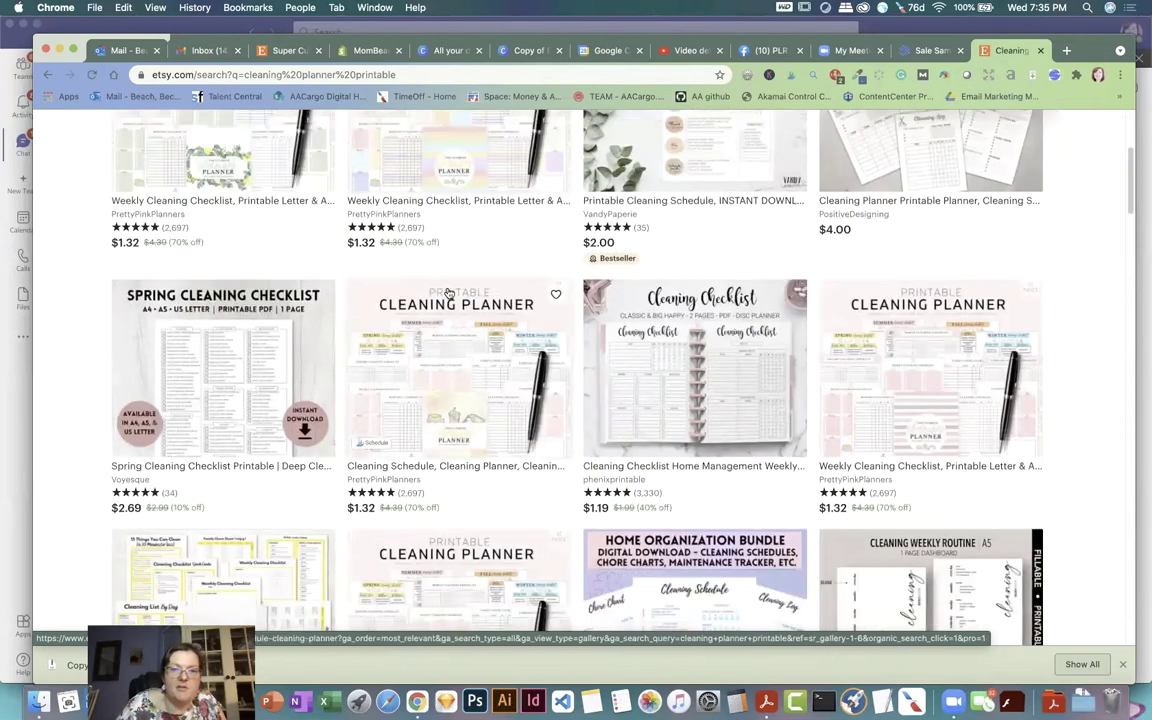
pyautogui.scroll(-4, 430, 290)
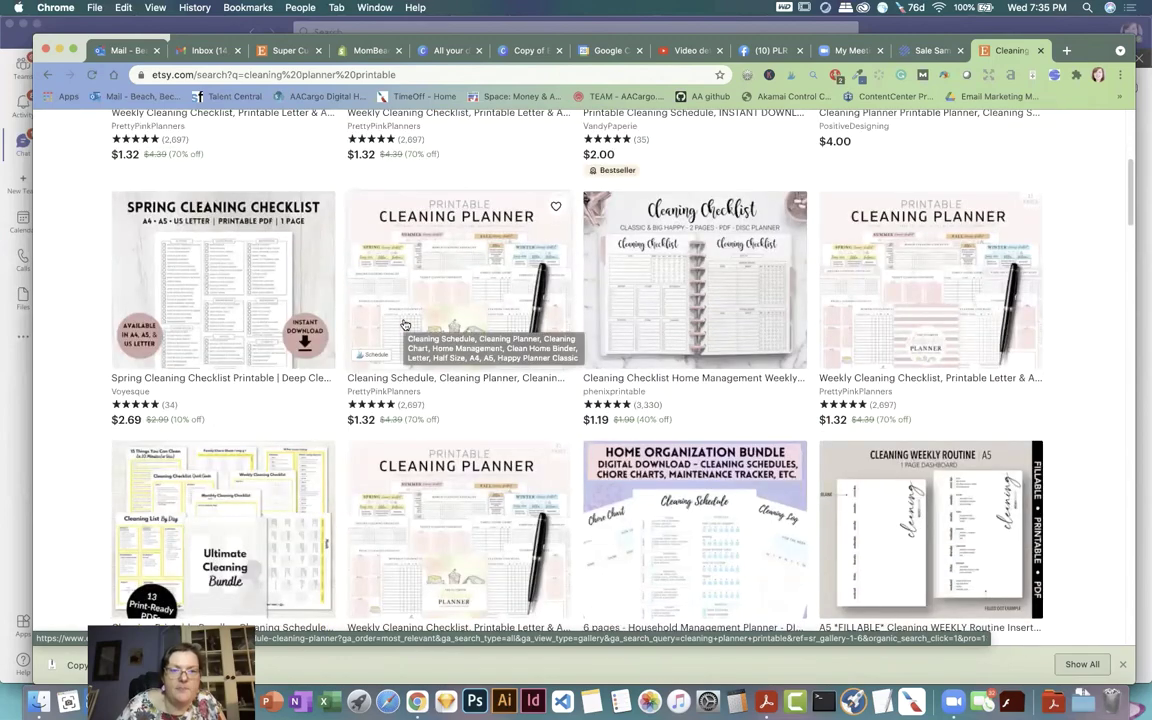
pyautogui.scroll(-1, 520, 305)
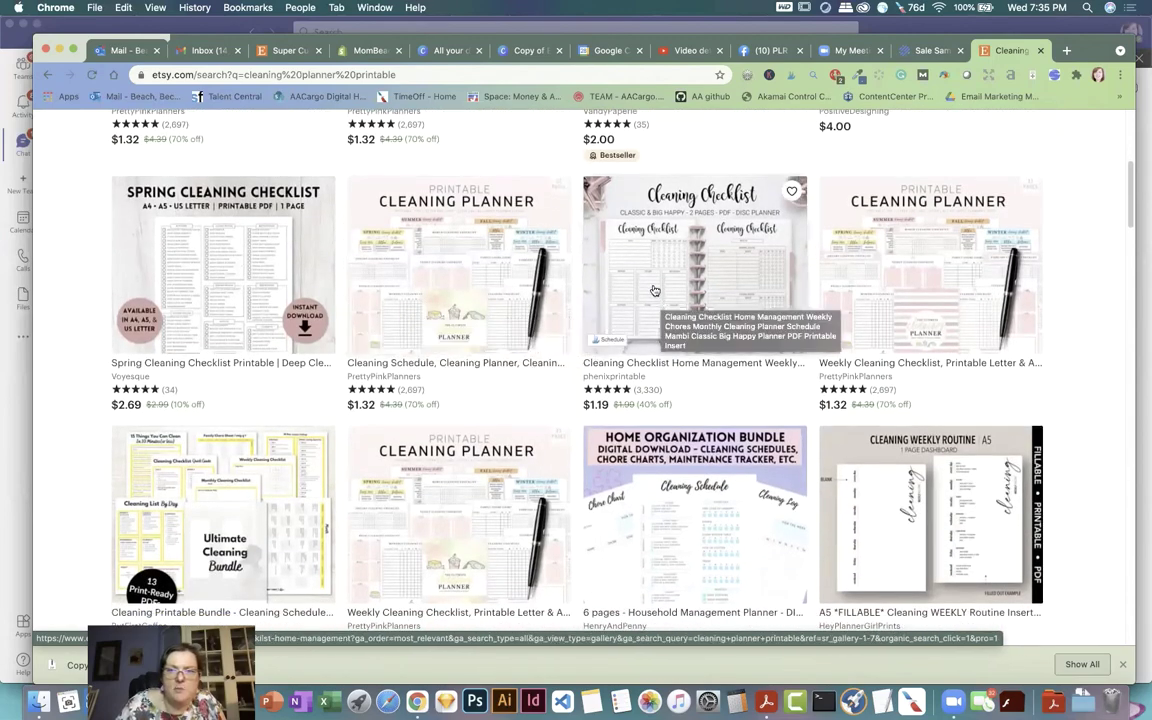
pyautogui.scroll(-2, 600, 272)
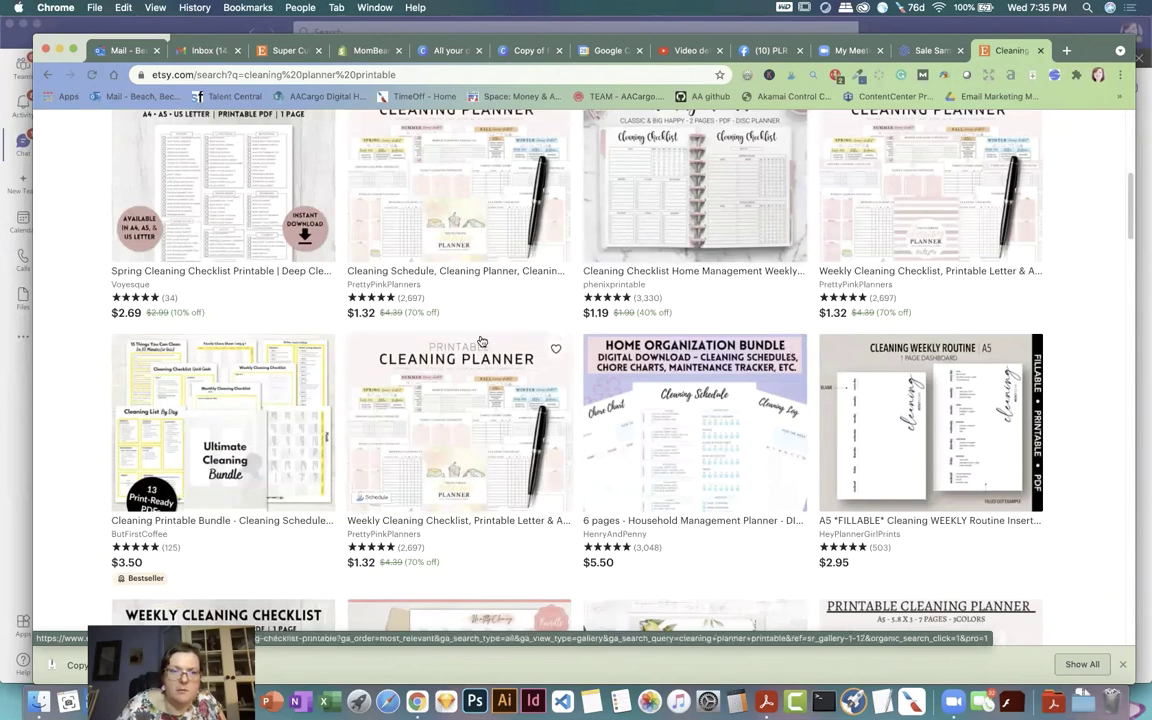
pyautogui.scroll(-1, 479, 332)
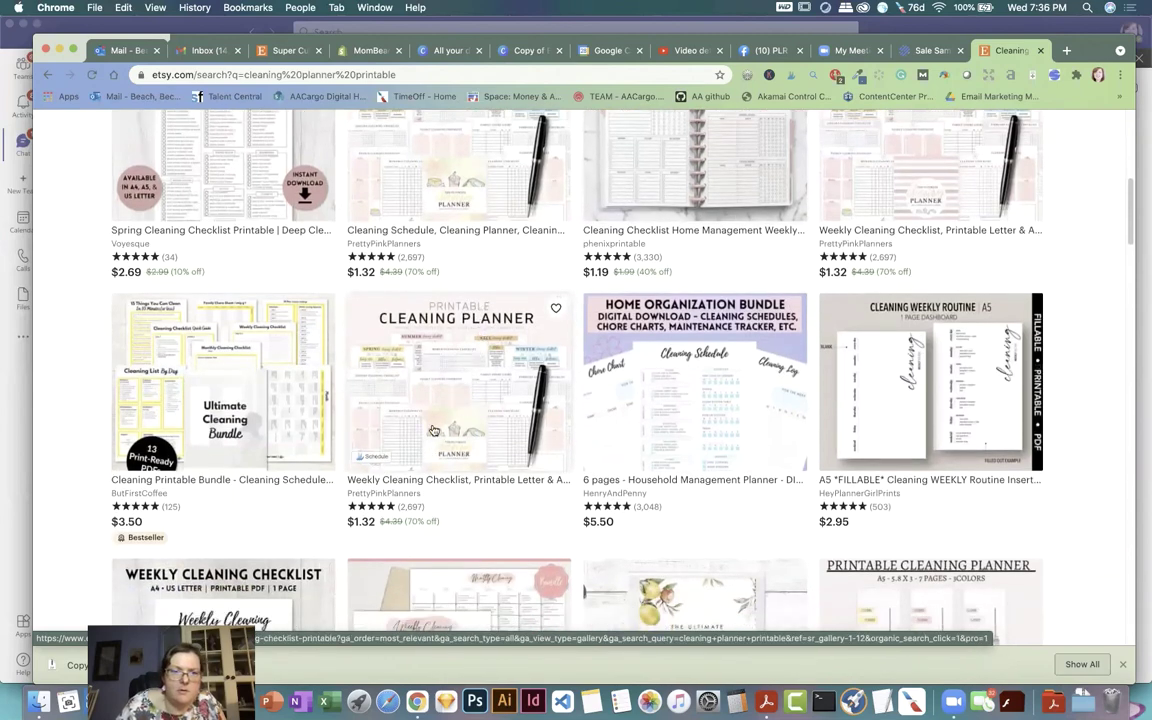
pyautogui.click(477, 355)
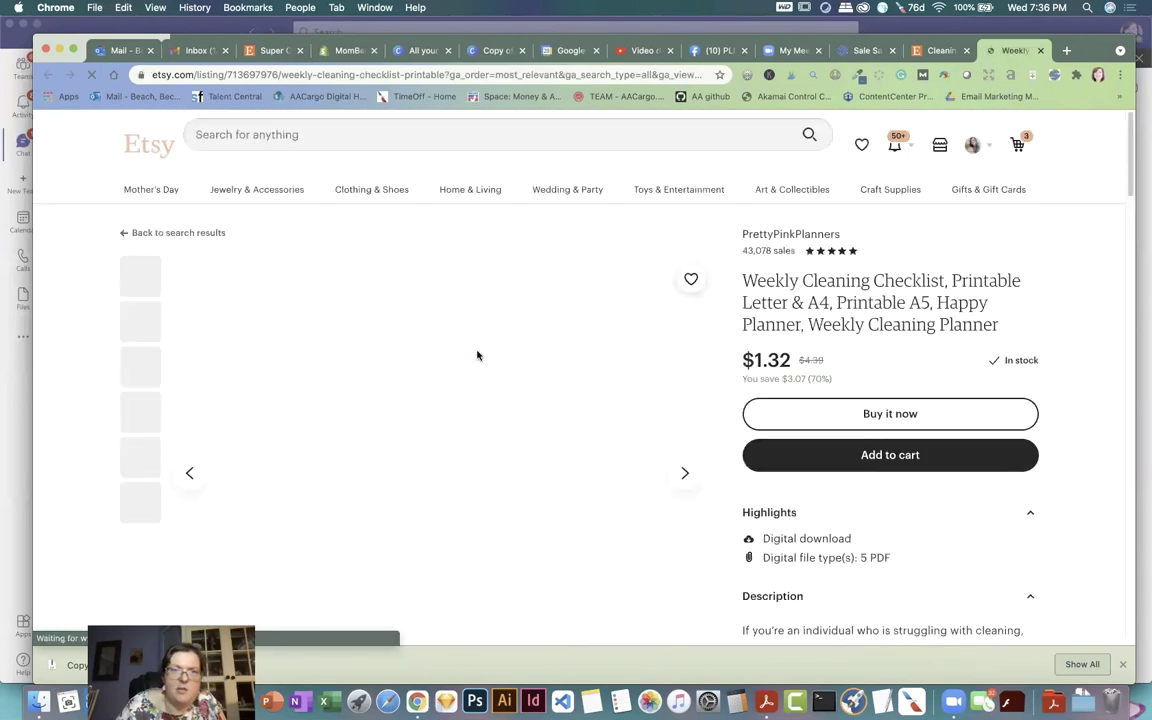
pyautogui.scroll(-5, 560, 345)
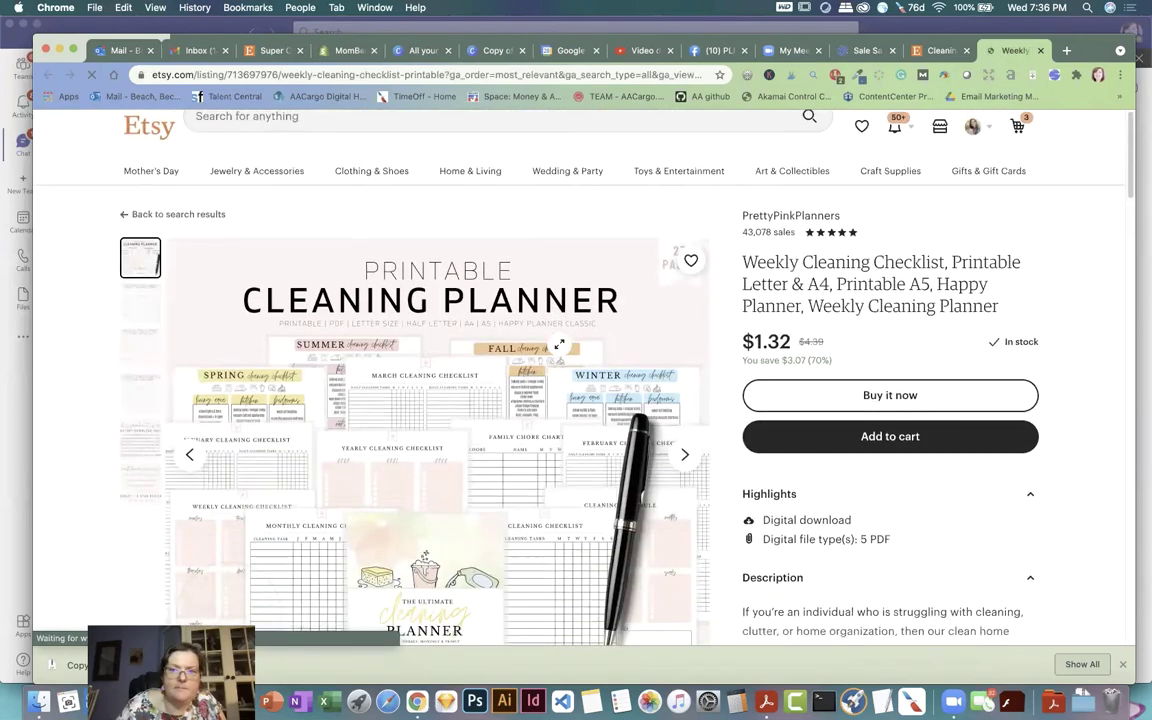
pyautogui.scroll(-2, 564, 347)
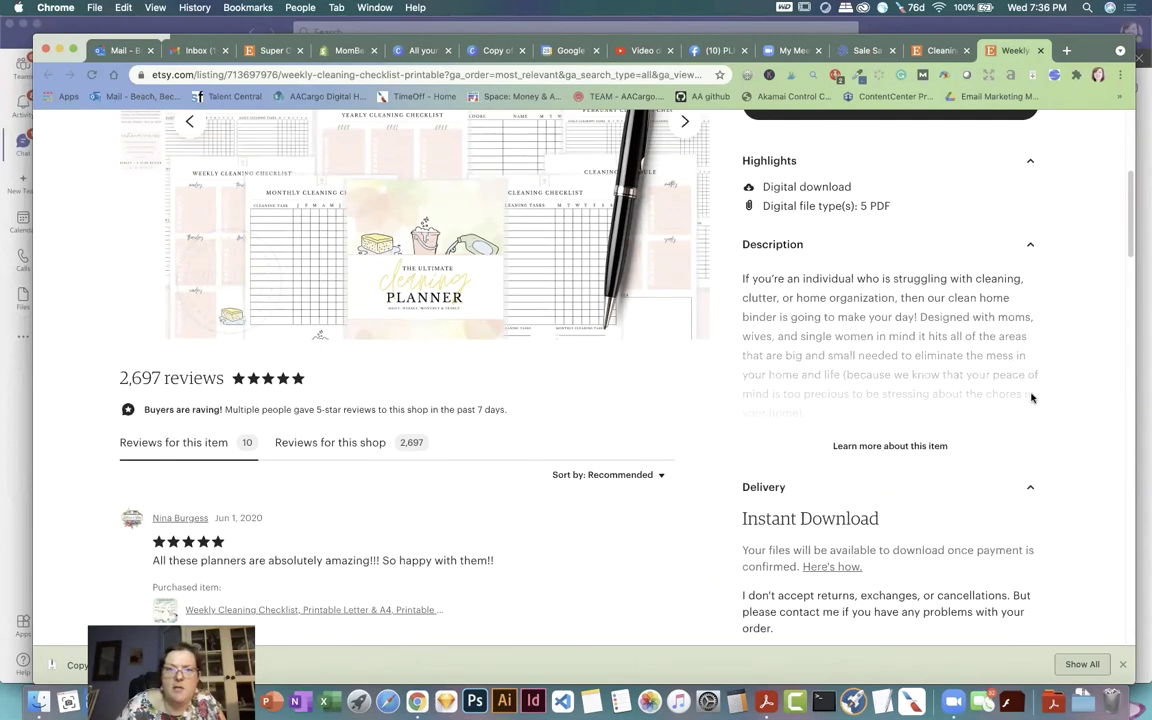
pyautogui.click(917, 447)
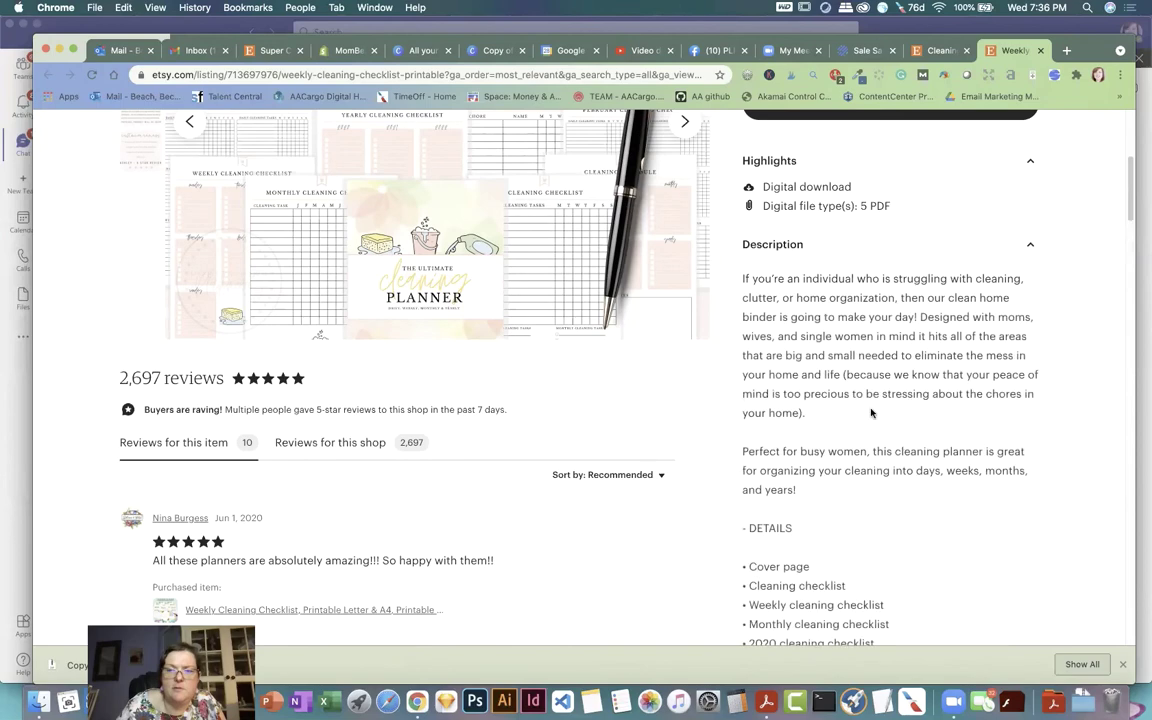
pyautogui.scroll(-5, 870, 407)
pyautogui.scroll(-3, 858, 400)
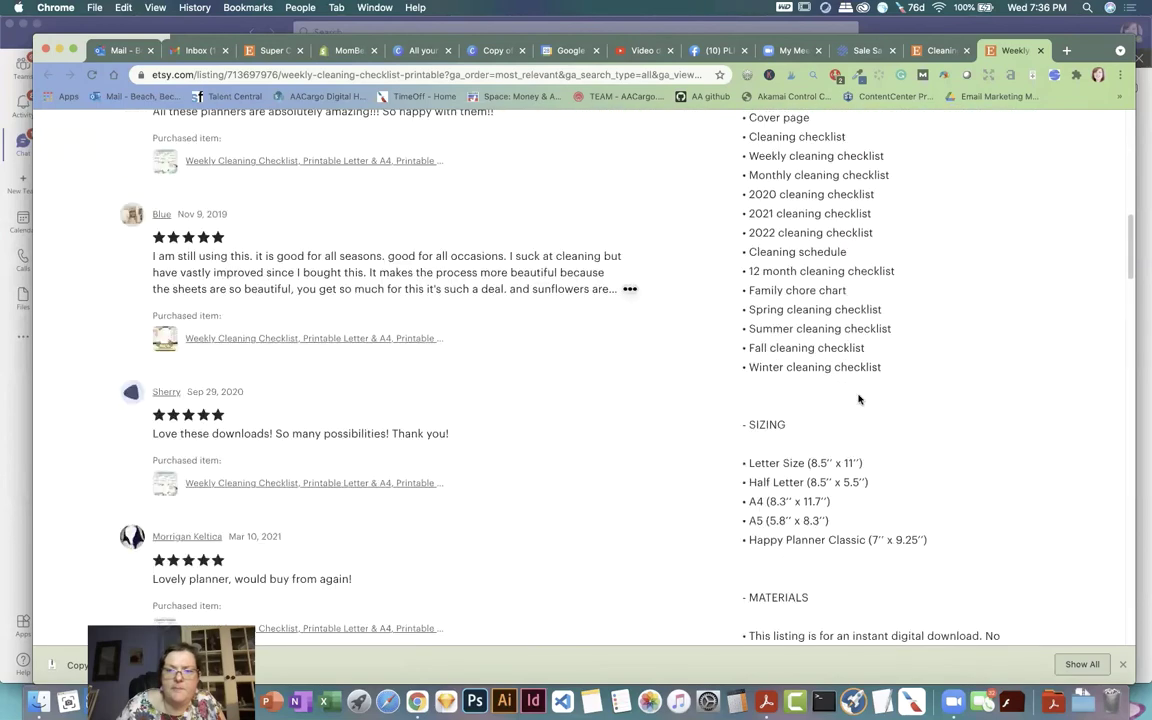
pyautogui.scroll(-5, 860, 397)
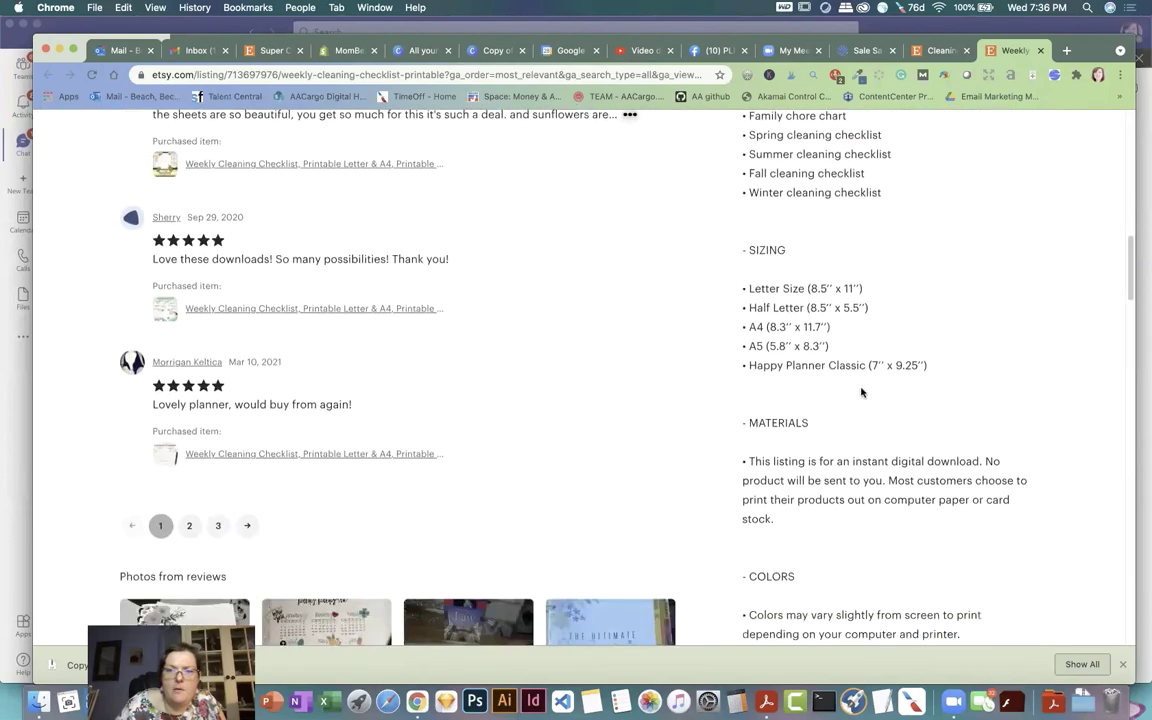
pyautogui.scroll(-3, 869, 391)
pyautogui.scroll(20, 869, 390)
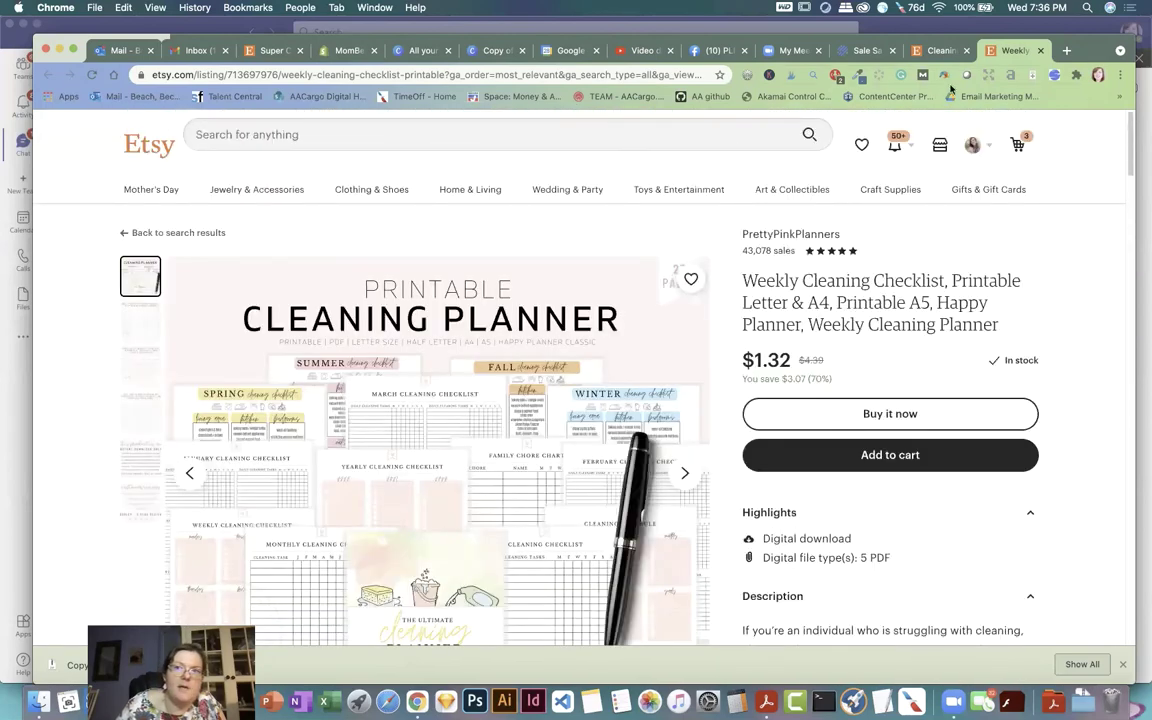
pyautogui.click(1039, 50)
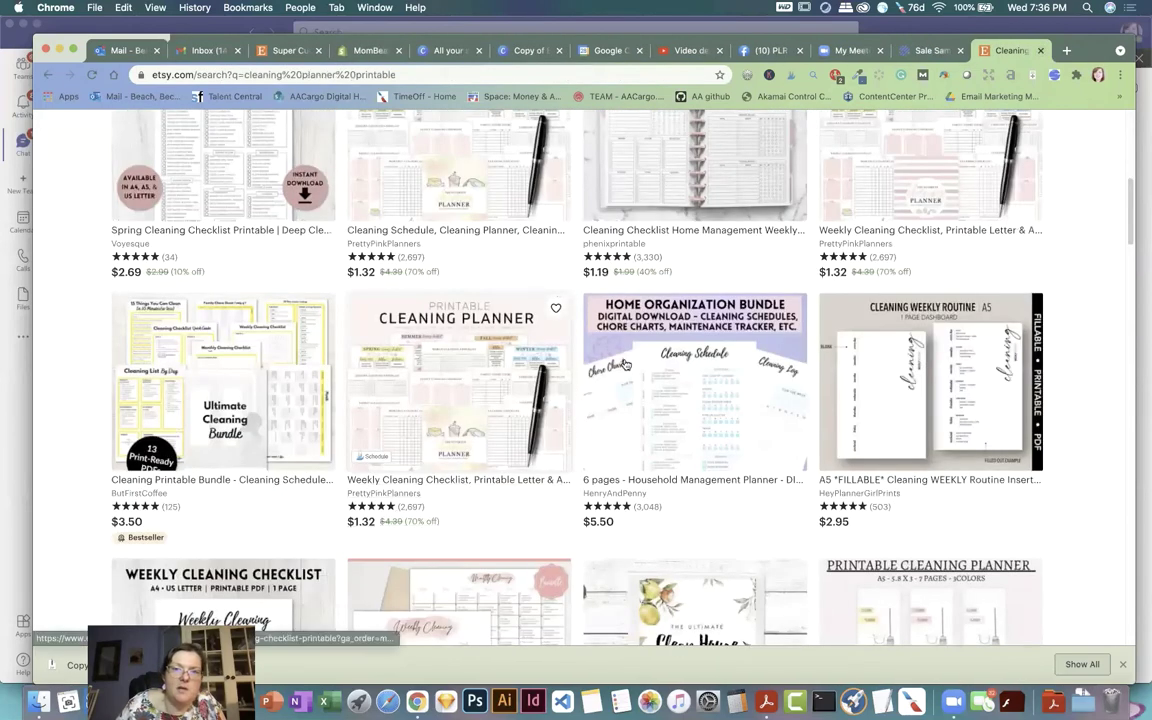
pyautogui.scroll(1, 683, 365)
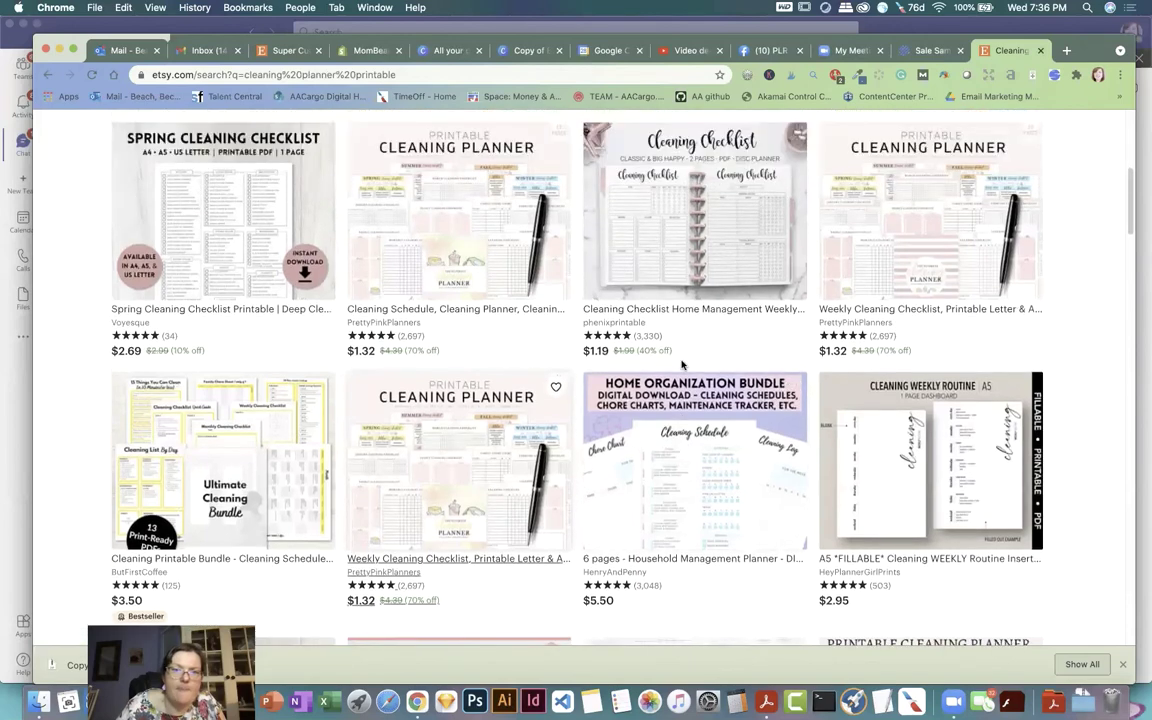
pyautogui.scroll(-1, 480, 377)
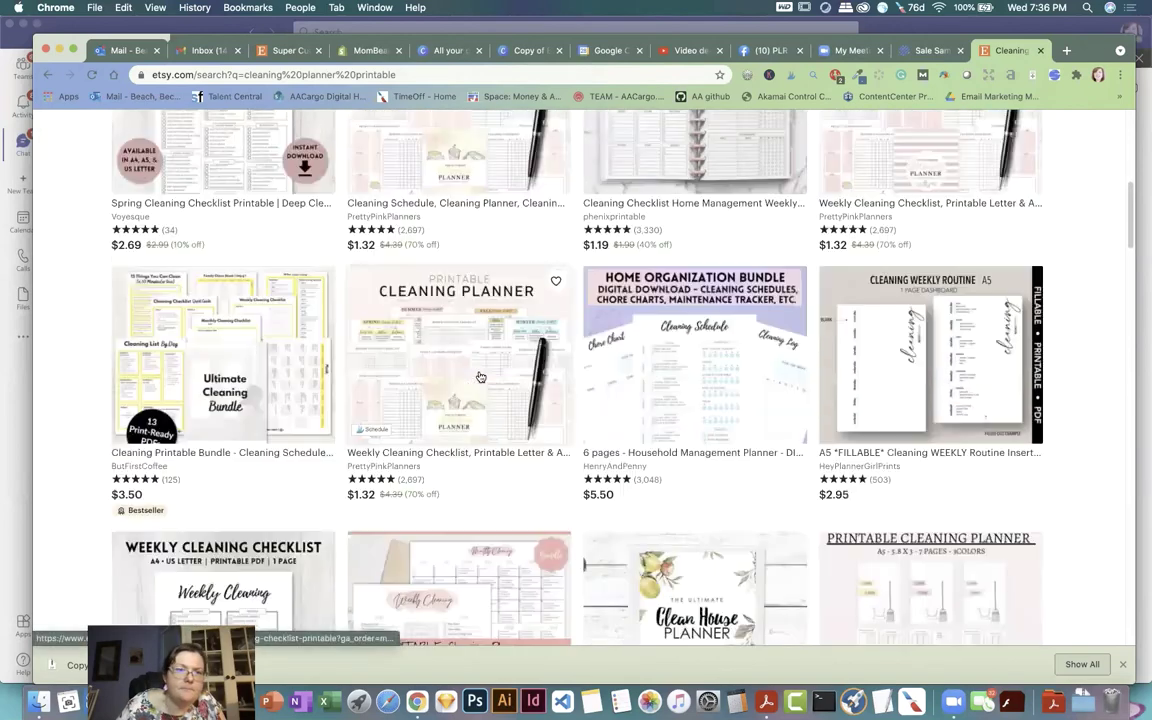
pyautogui.scroll(-1, 481, 377)
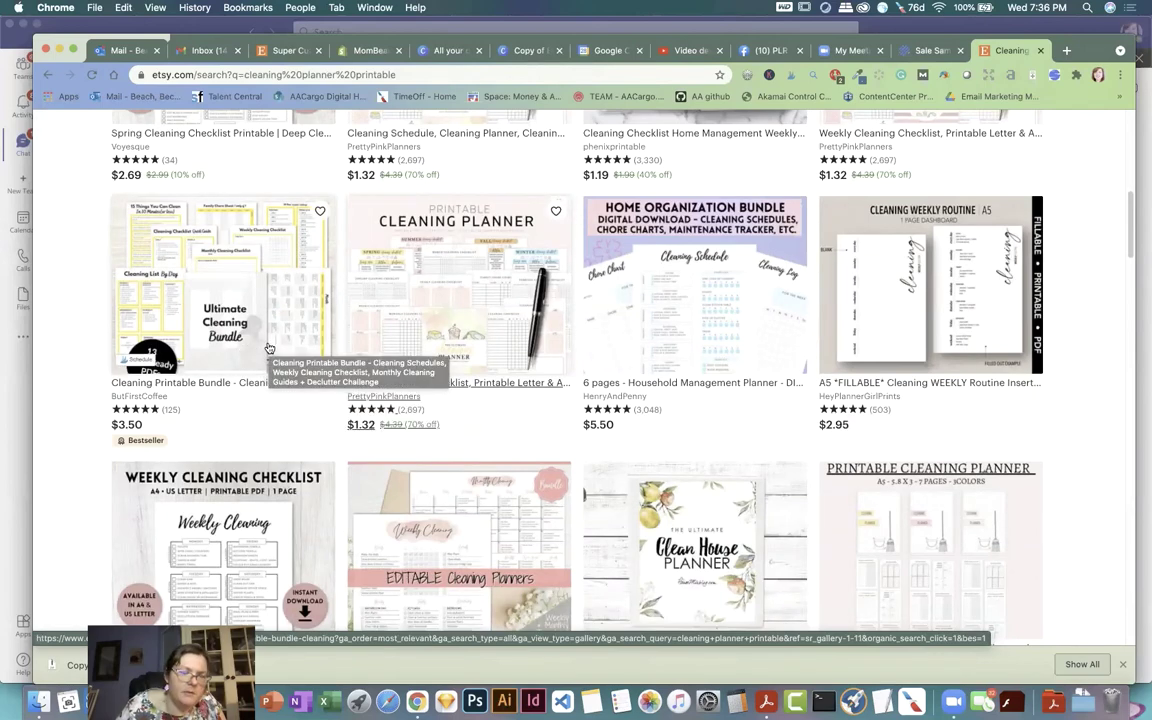
pyautogui.scroll(-3, 270, 346)
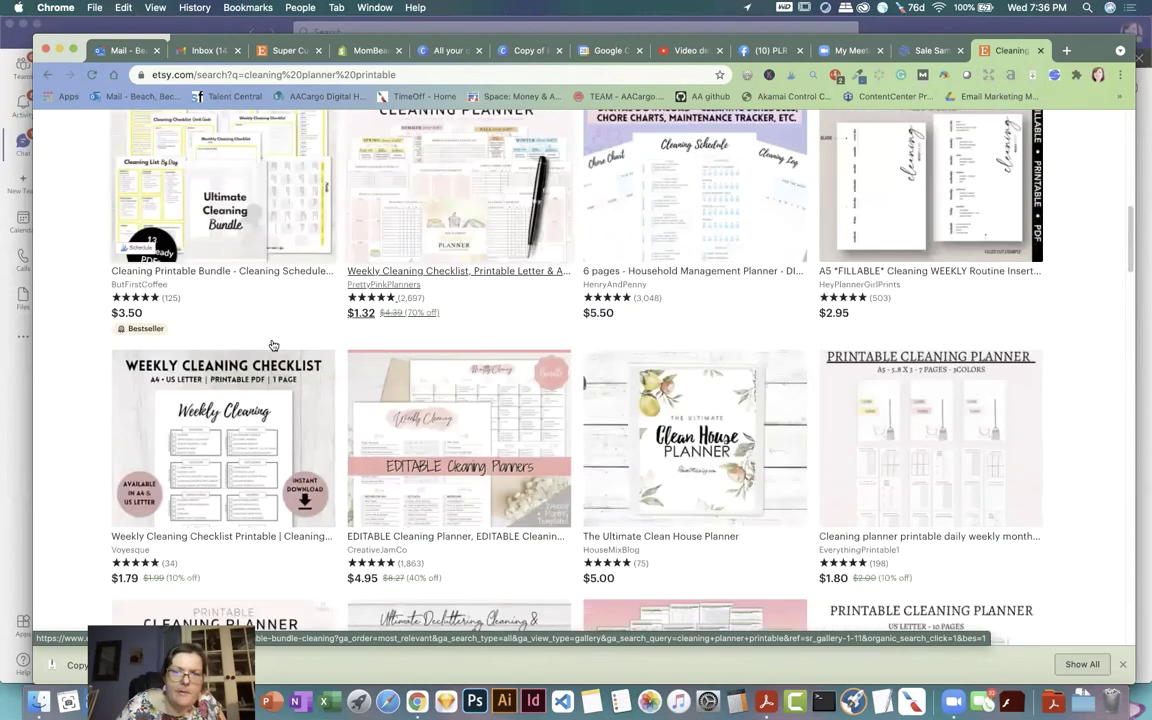
pyautogui.scroll(-1, 273, 345)
pyautogui.scroll(7, 370, 363)
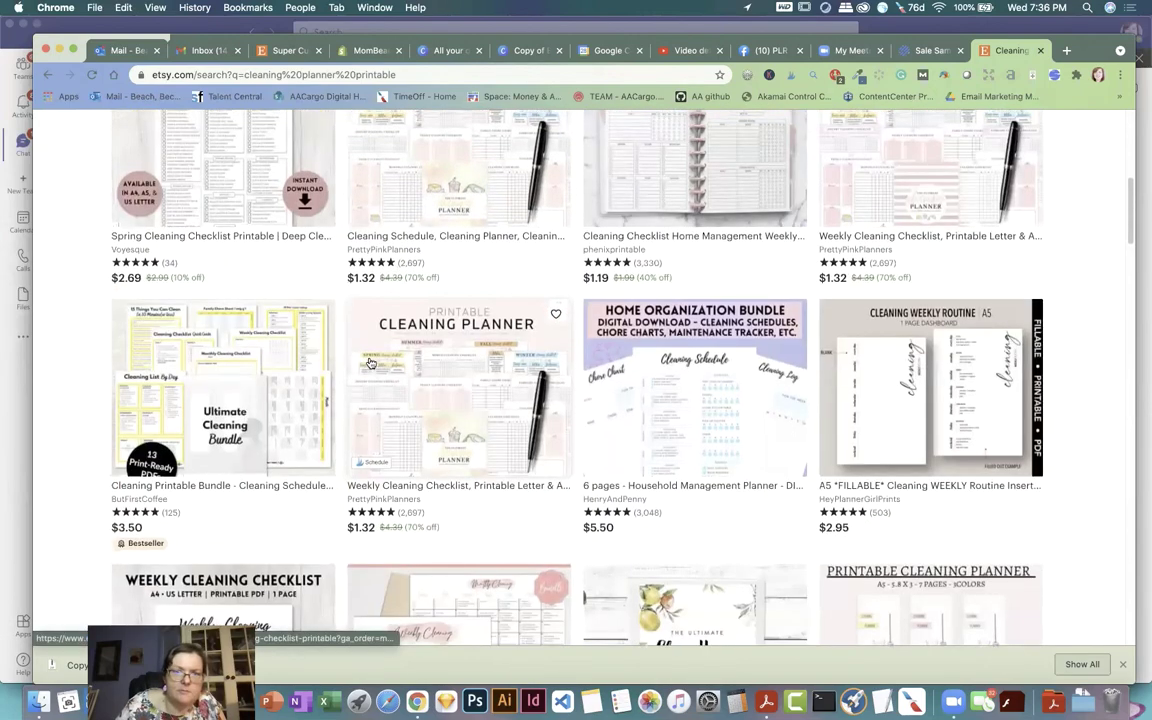
pyautogui.scroll(2, 370, 363)
pyautogui.scroll(1, 400, 280)
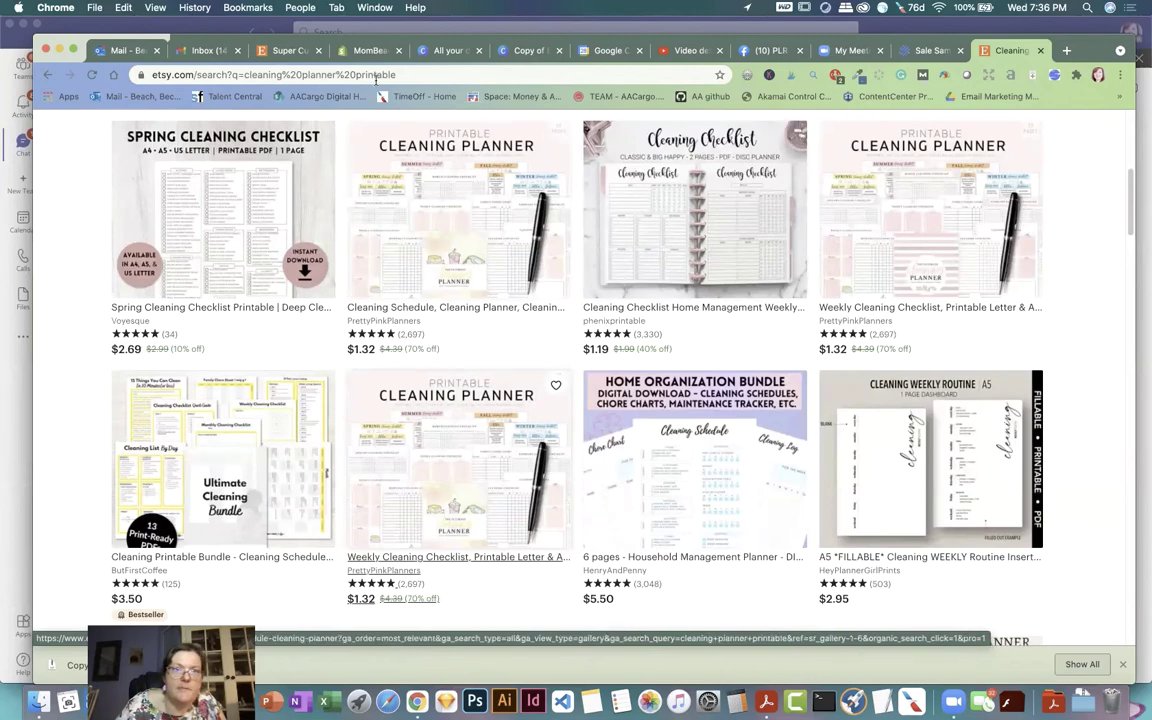
pyautogui.click(262, 50)
# Step: Change the draft's Quantity from 1 to 999 under Inventory and pricing
pyautogui.click(470, 515)
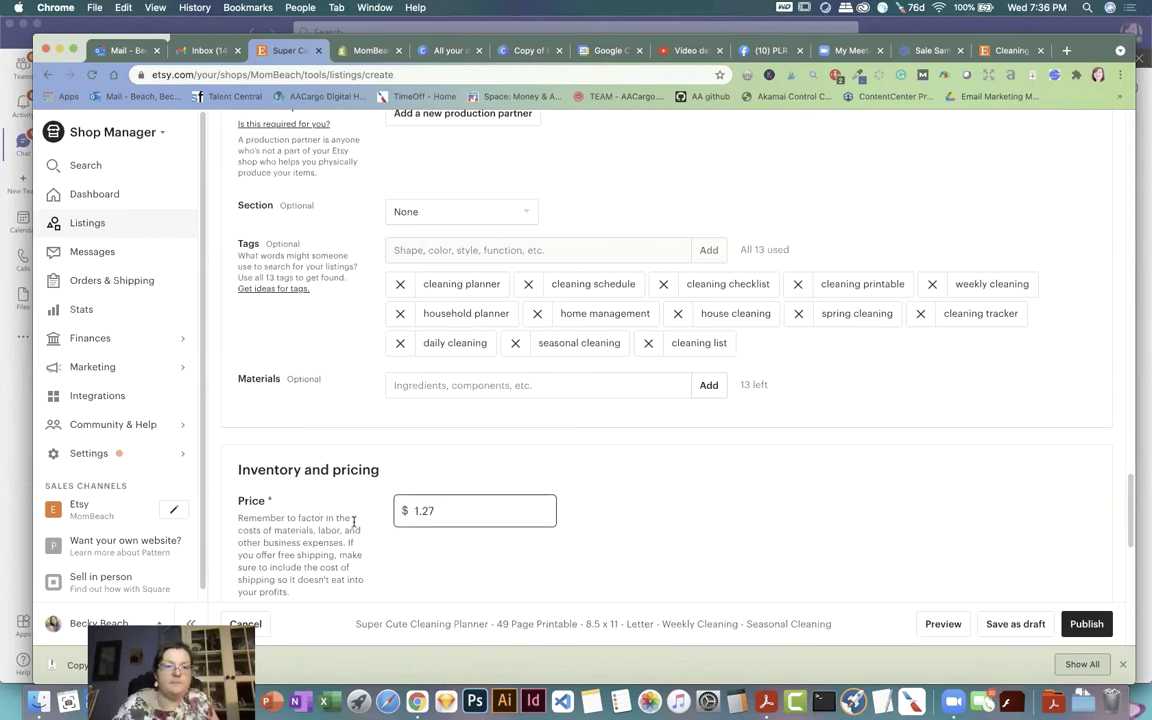
pyautogui.scroll(-6, 617, 489)
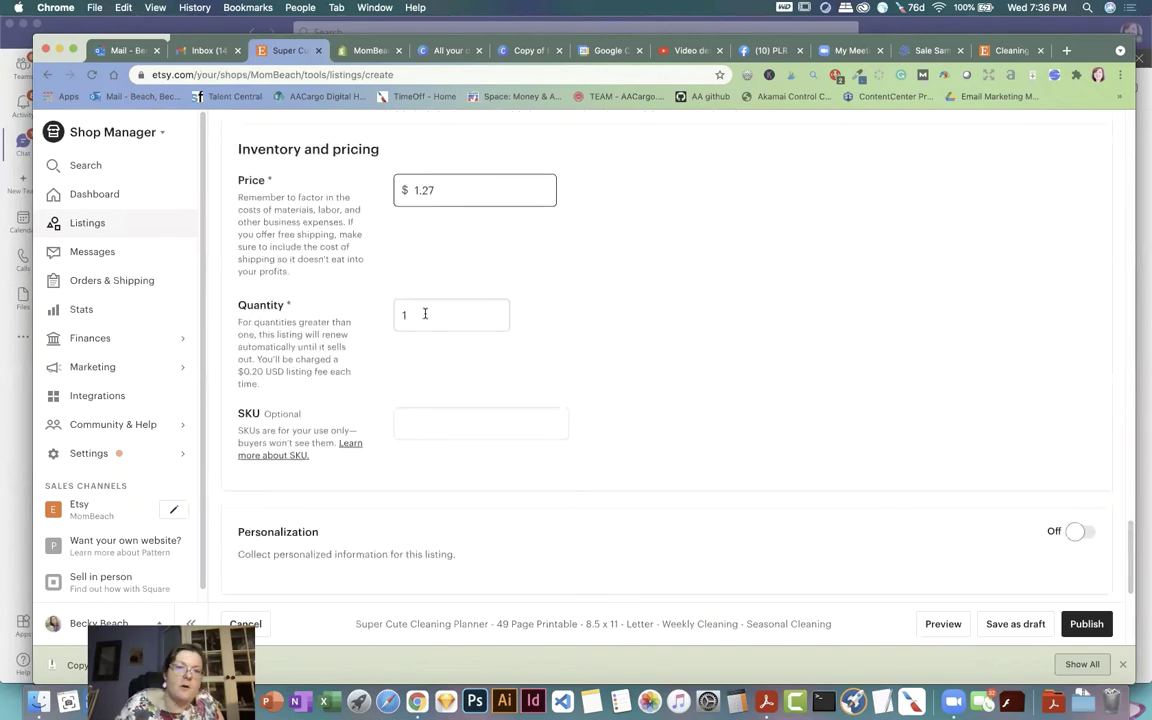
pyautogui.click(425, 314)
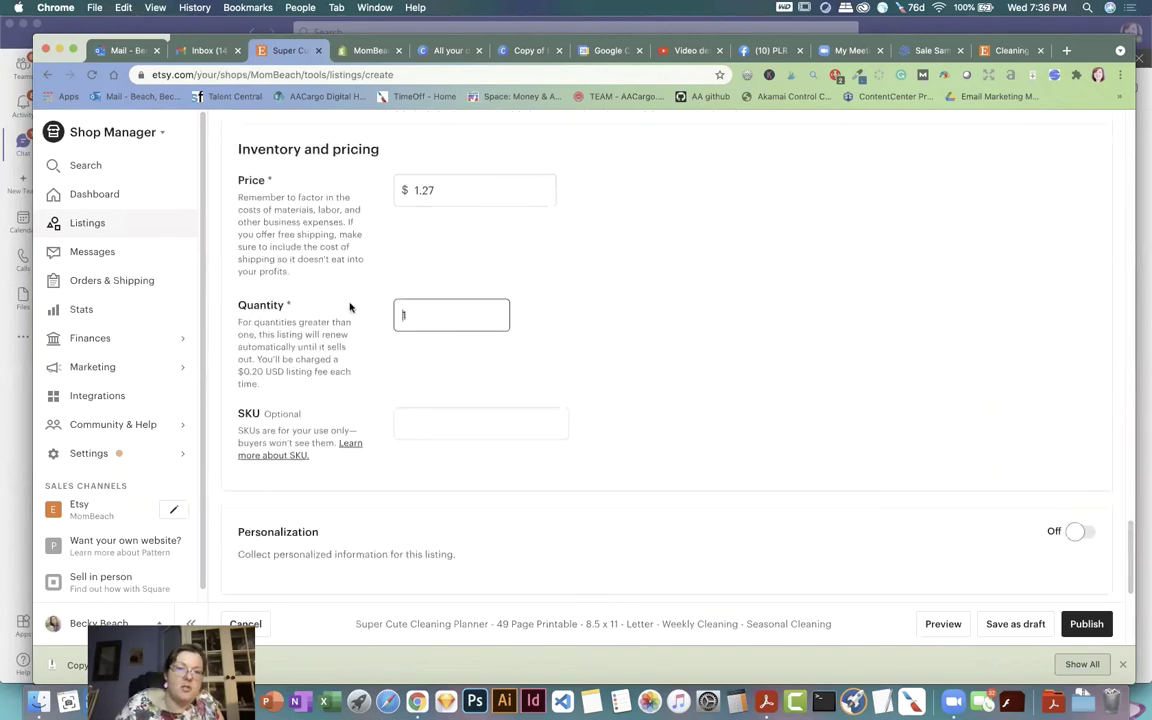
pyautogui.doubleClick(425, 318)
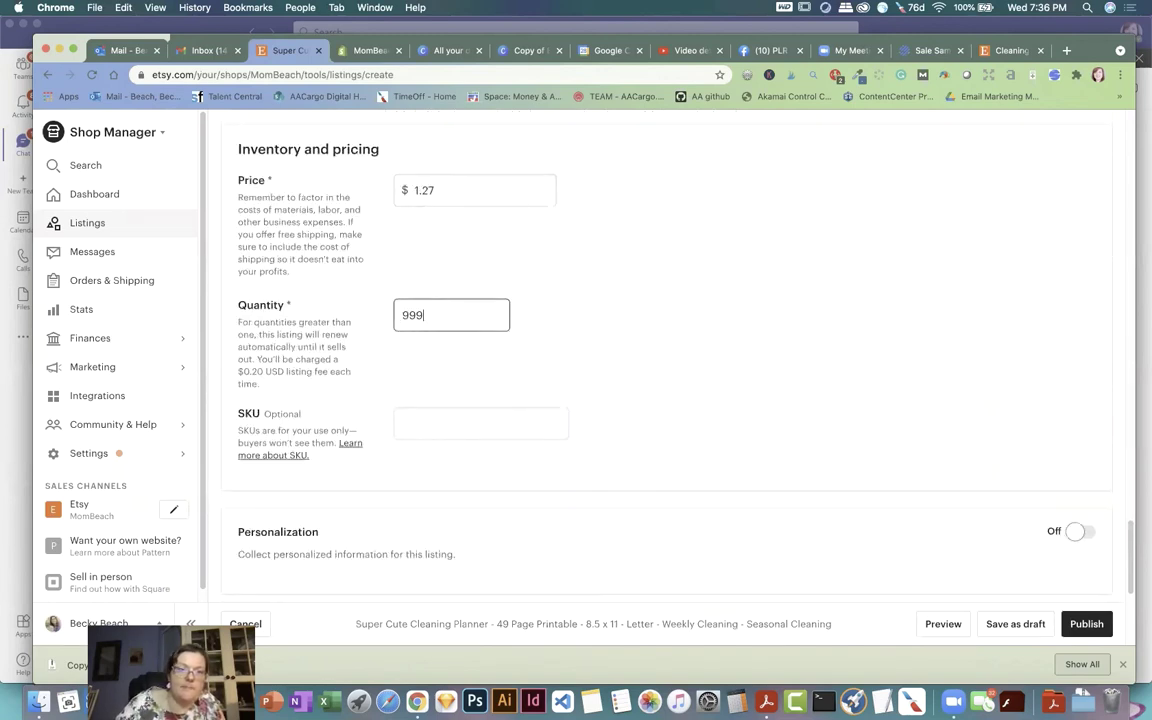
pyautogui.click(667, 322)
pyautogui.scroll(-3, 655, 328)
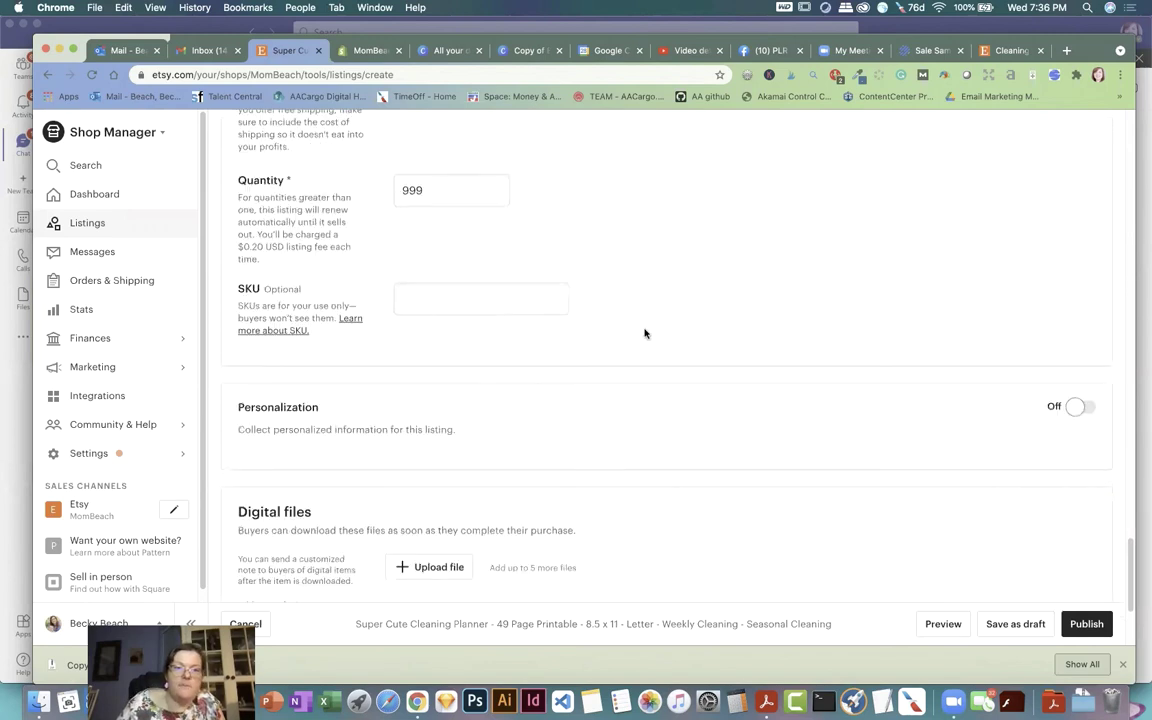
pyautogui.scroll(-2, 677, 336)
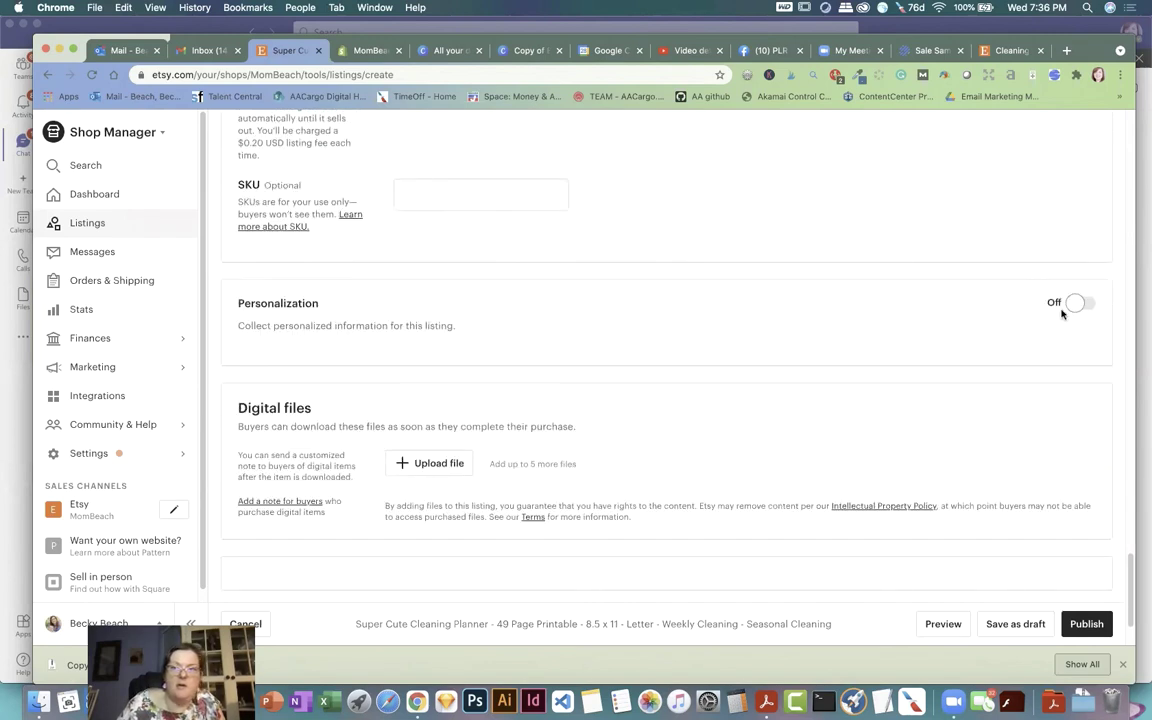
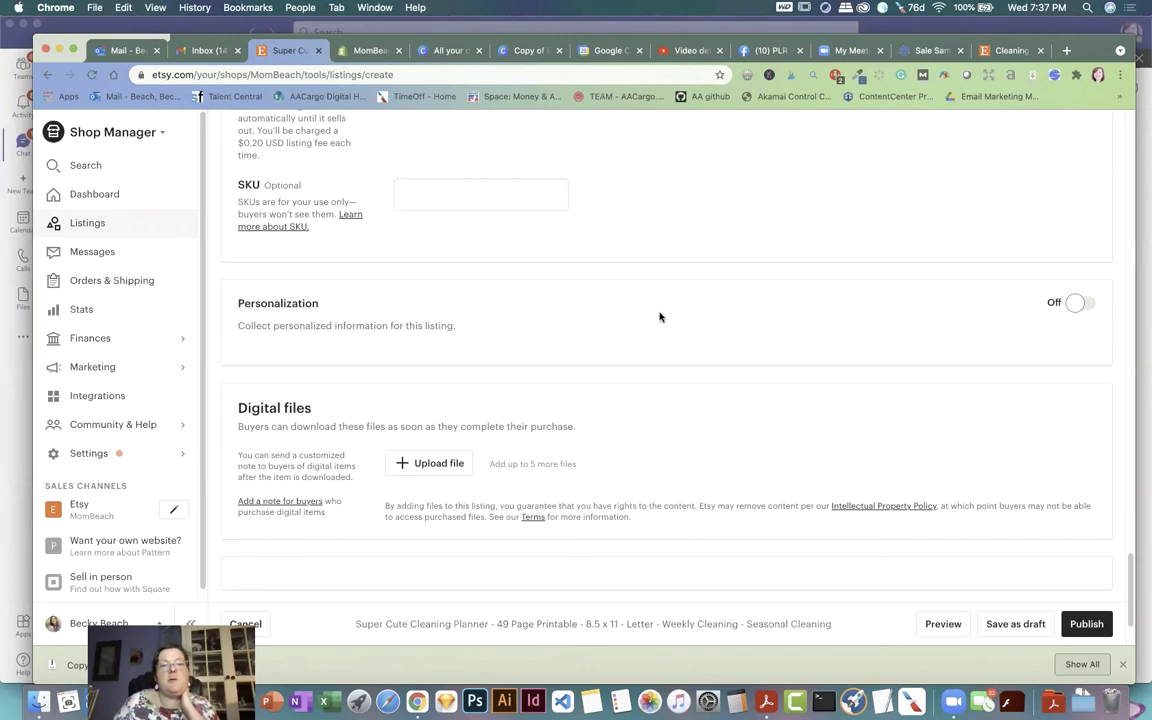
# Step: Turn the listing's personalization on and back off, leaving it disabled
pyautogui.click(1080, 305)
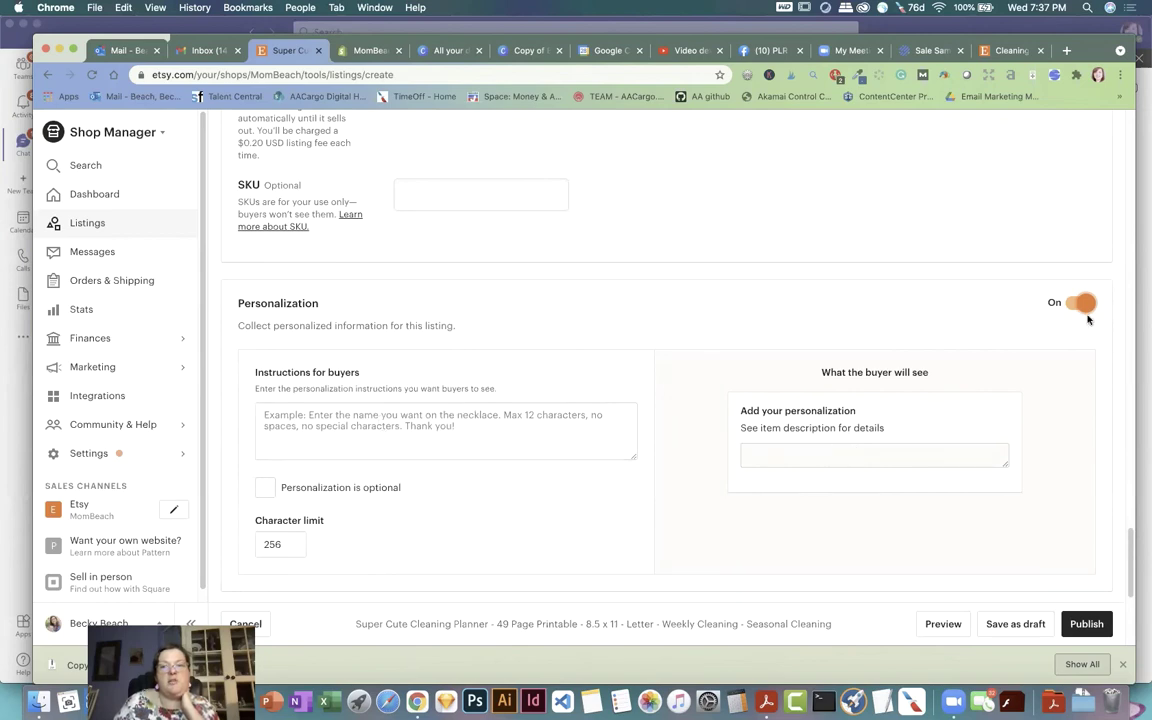
pyautogui.click(1080, 303)
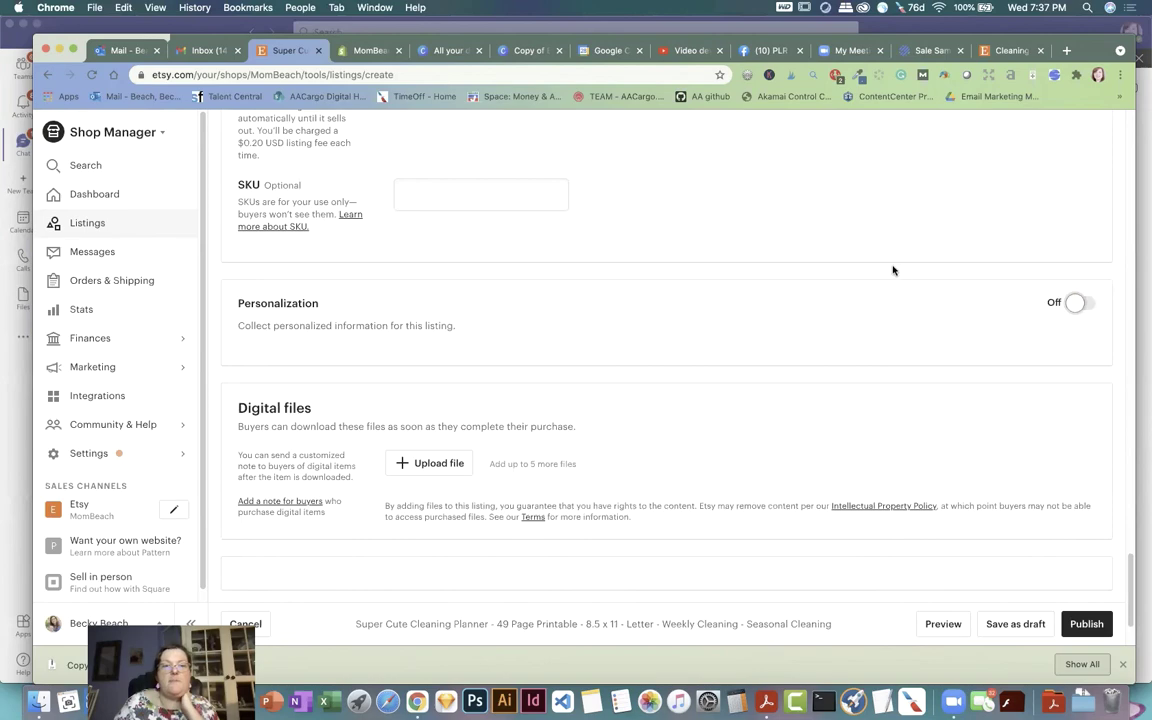
pyautogui.scroll(-2, 893, 266)
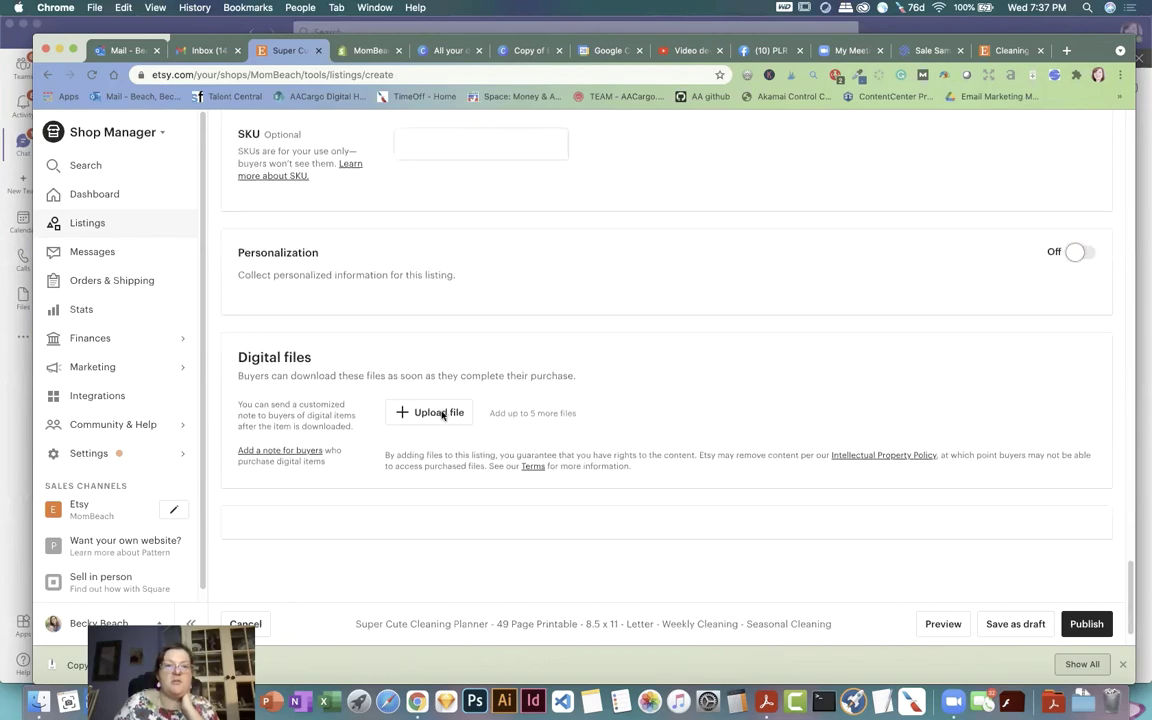
# Step: Upload MomBeachCleaningPlanner.pdf from Desktop > Cleaning Planner as the first digital file
pyautogui.click(438, 412)
pyautogui.click(350, 158)
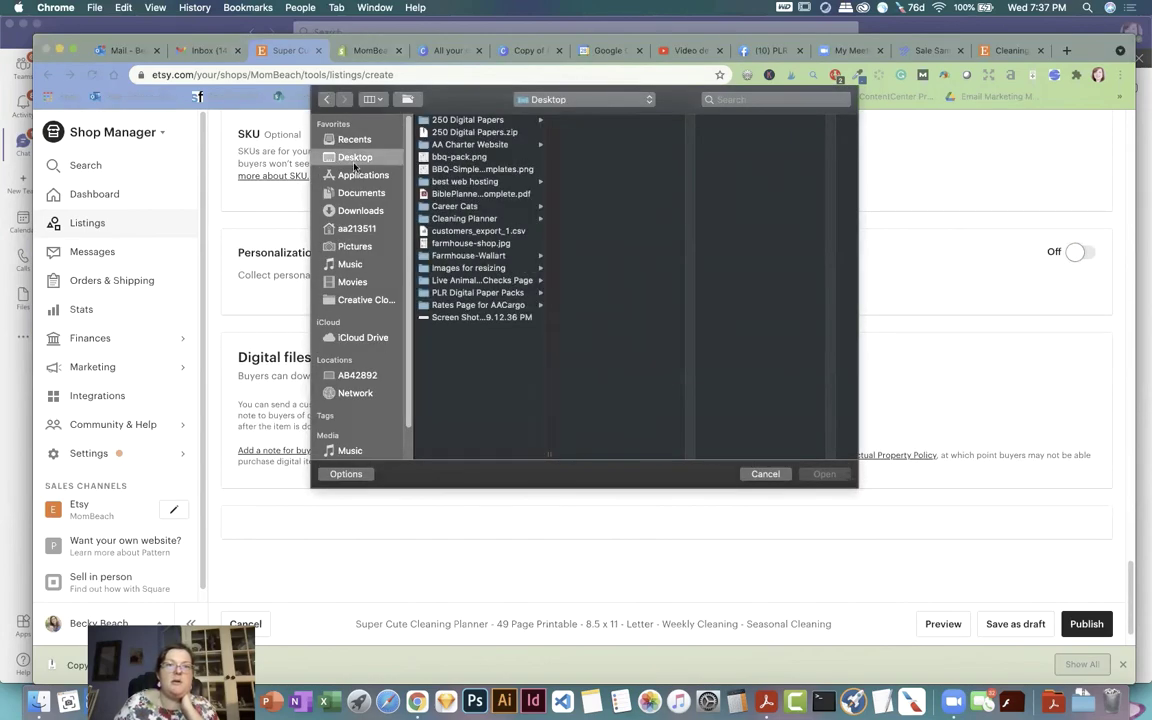
pyautogui.click(476, 219)
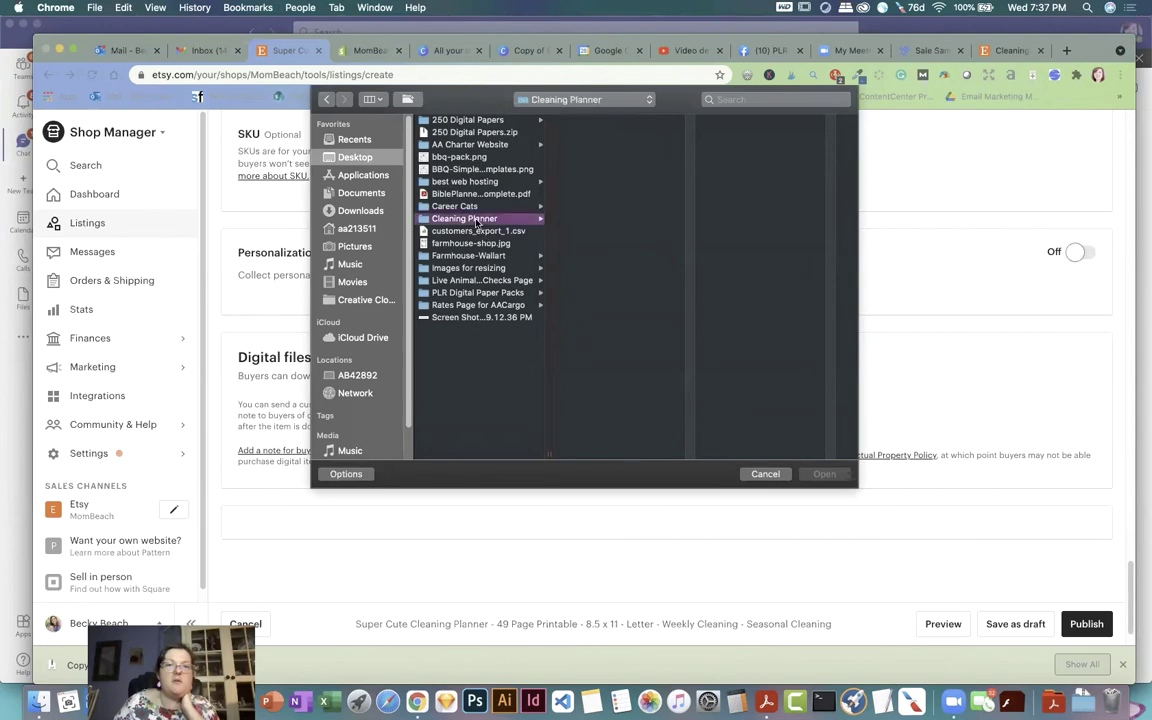
pyautogui.click(600, 134)
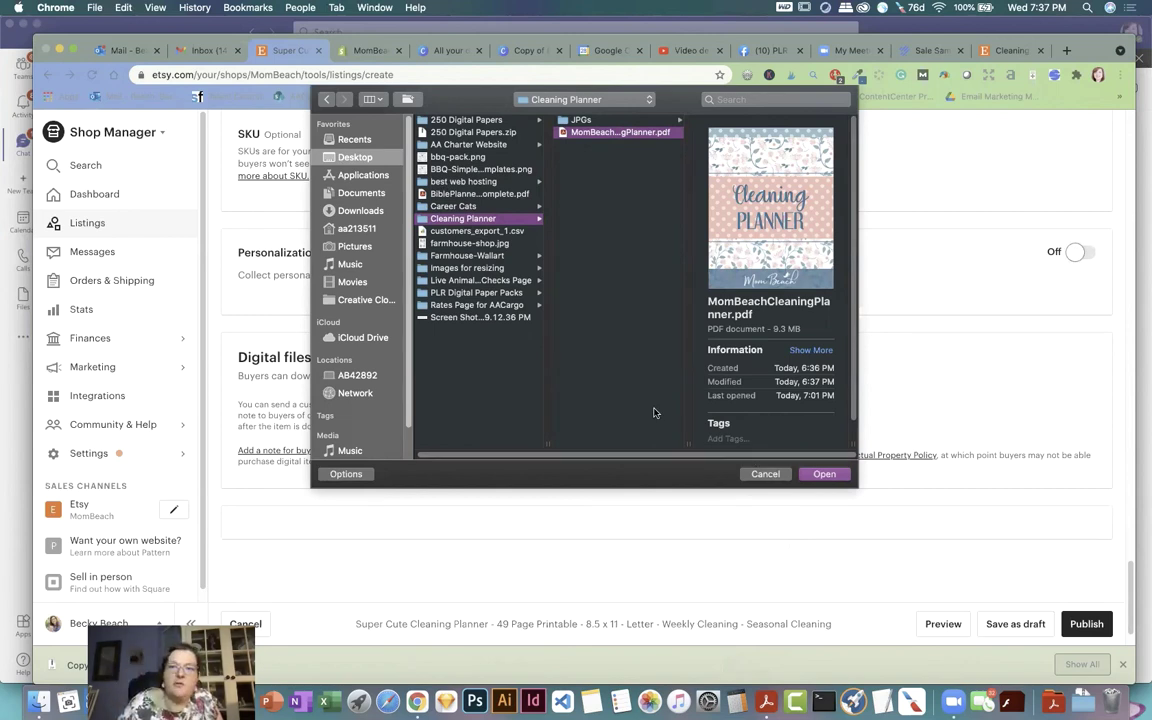
pyautogui.click(822, 474)
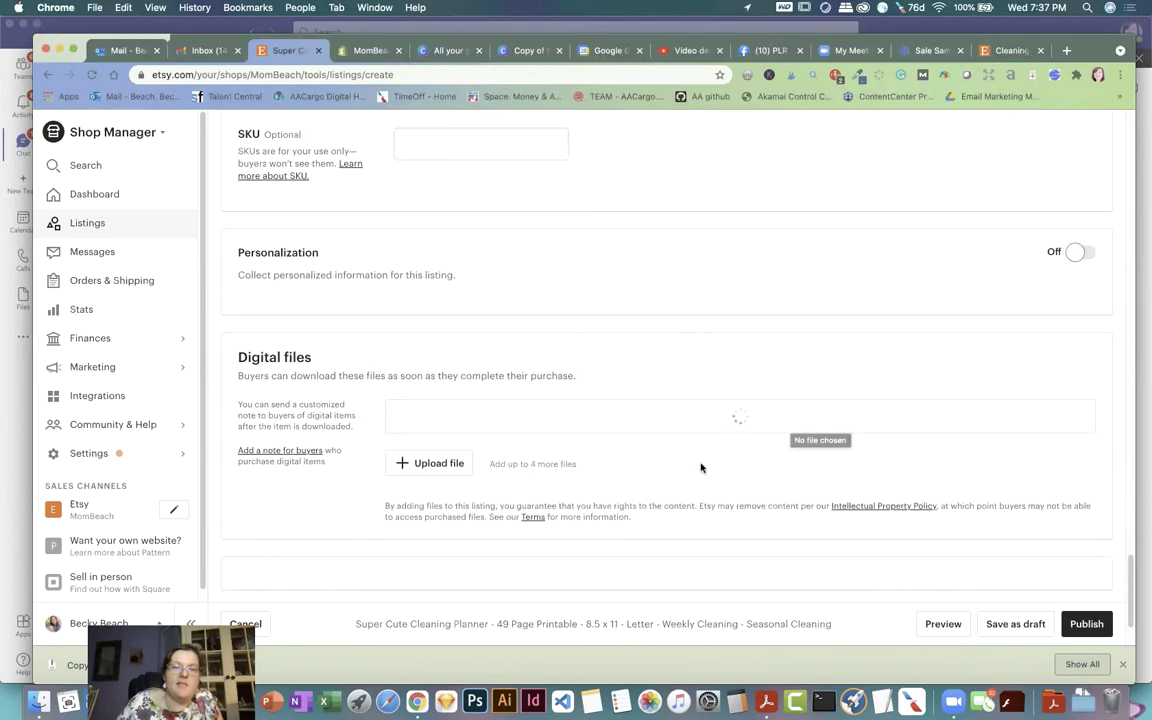
# Step: Upload License.pdf and PrintingInstructions.pdf from the My Passport drive's Mom Beach Etsy Store > Documents folder
pyautogui.click(437, 466)
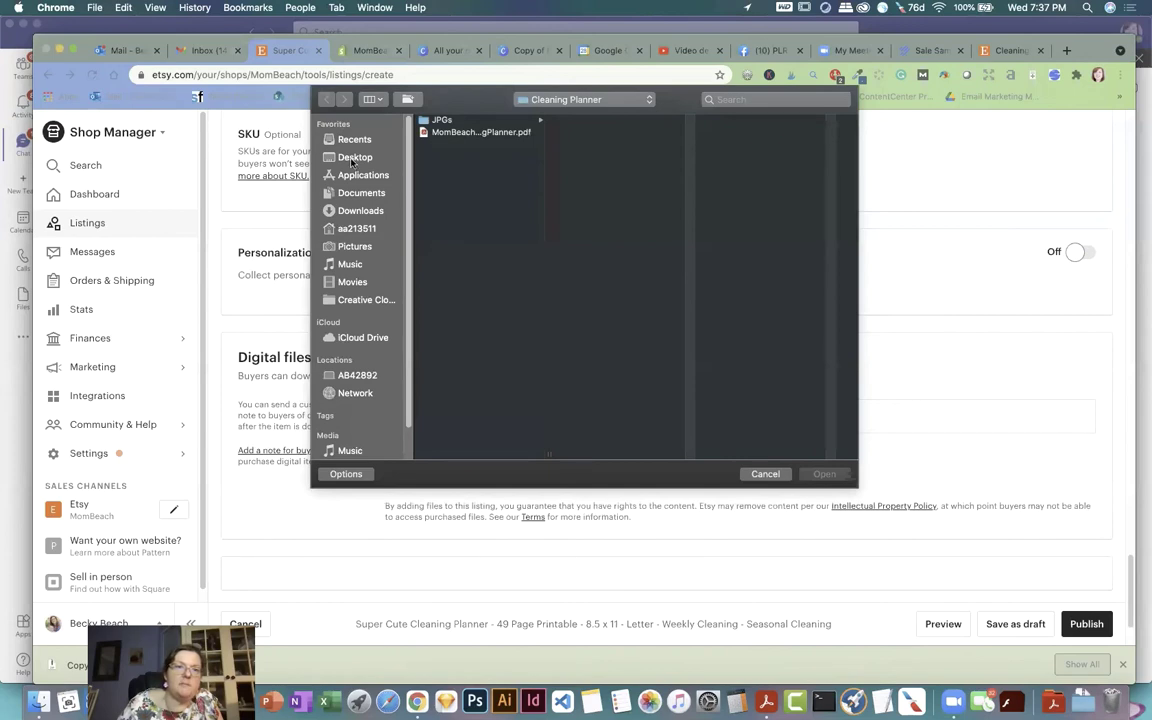
pyautogui.click(354, 157)
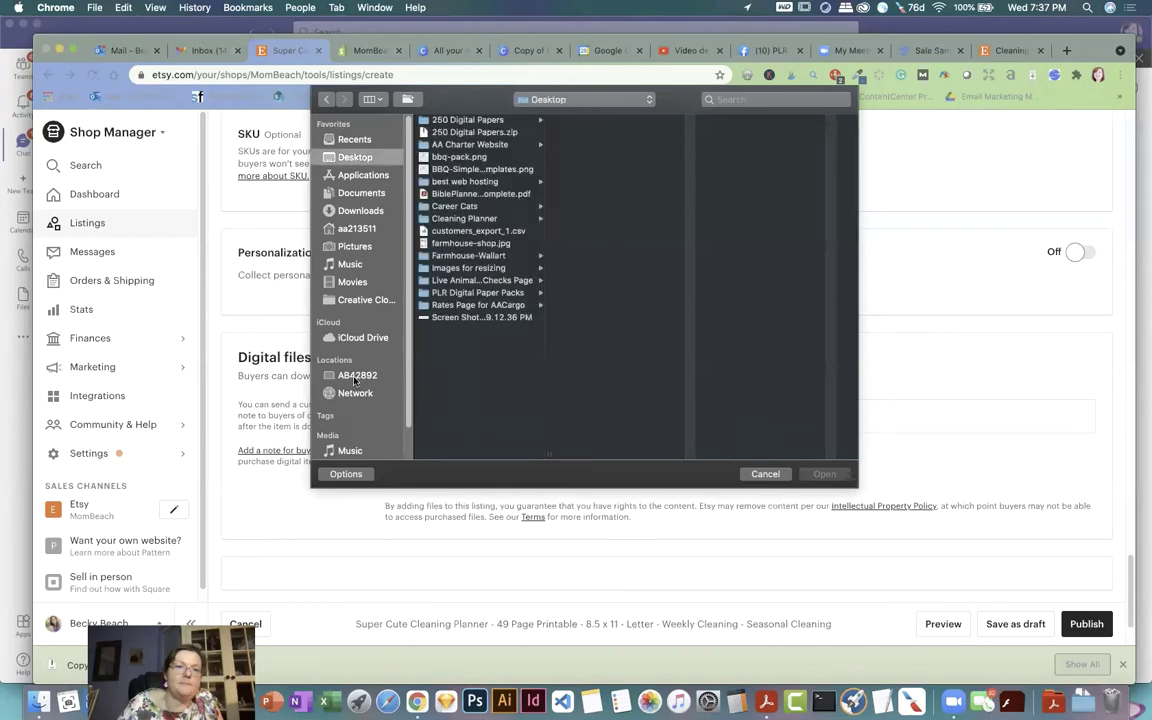
pyautogui.click(356, 376)
pyautogui.click(452, 133)
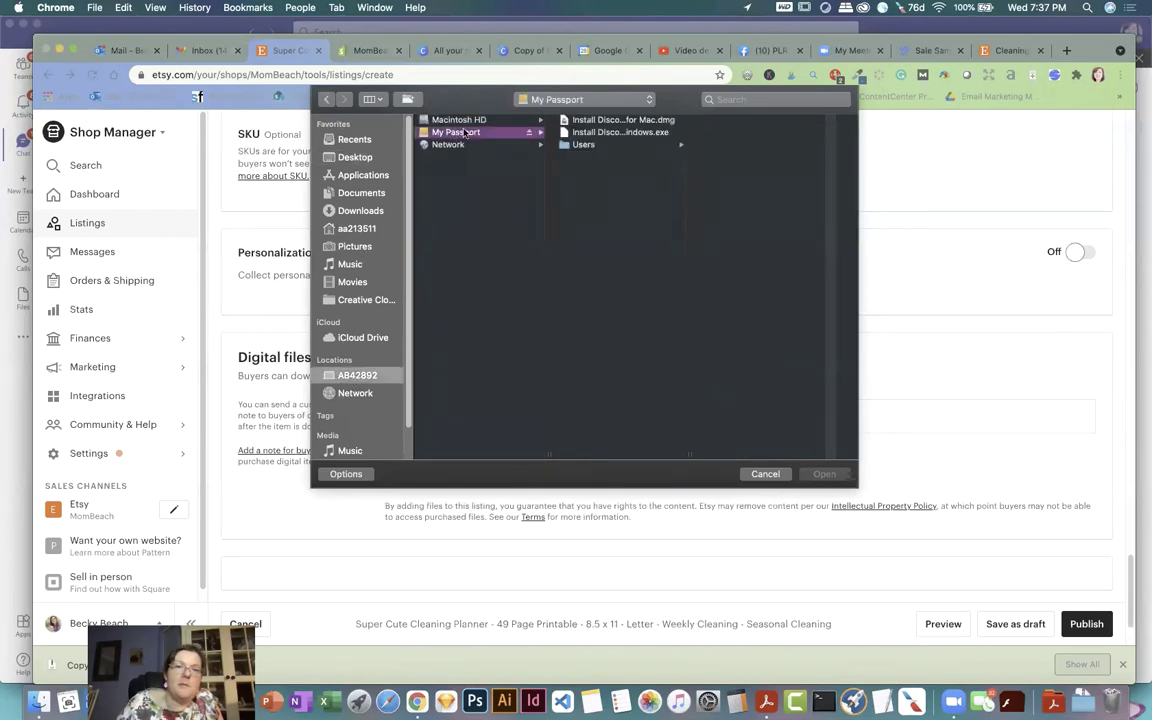
pyautogui.click(583, 145)
pyautogui.click(745, 147)
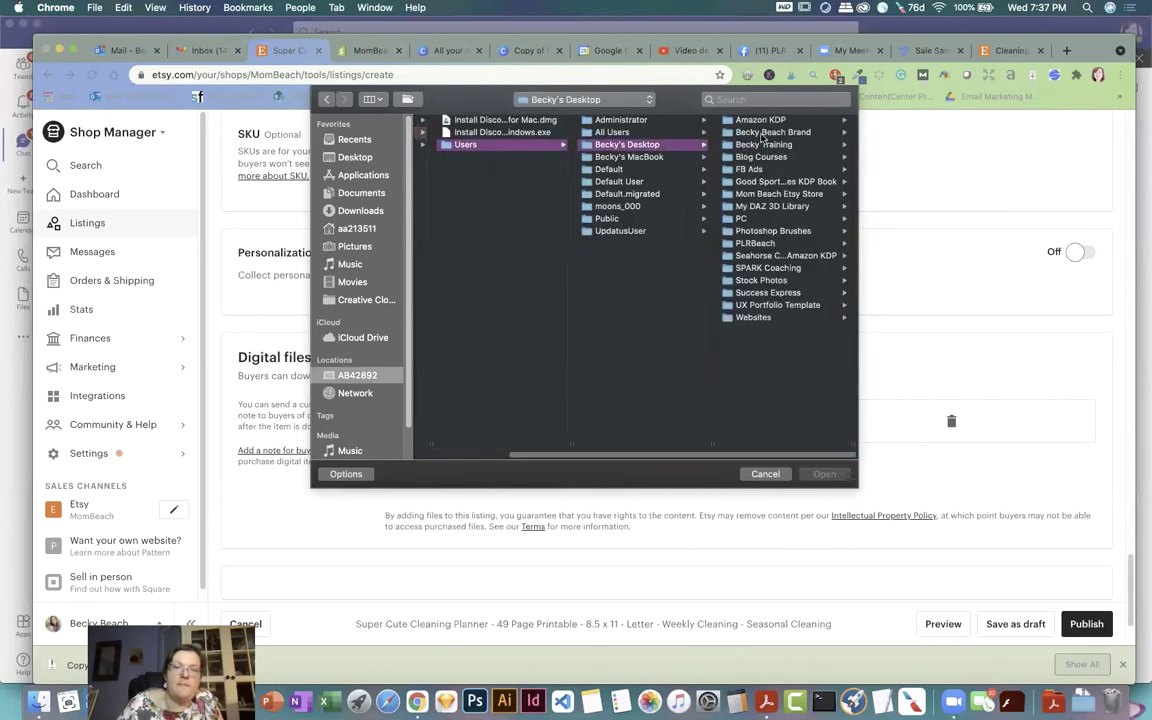
pyautogui.click(779, 193)
pyautogui.click(760, 120)
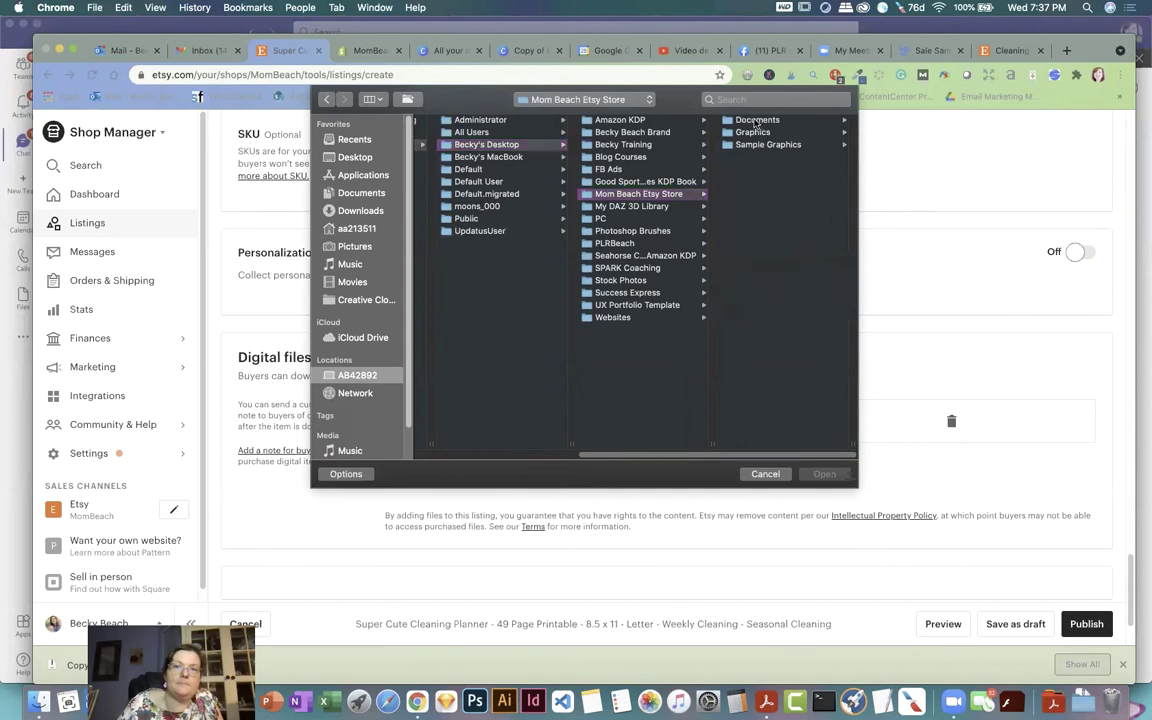
pyautogui.click(767, 170)
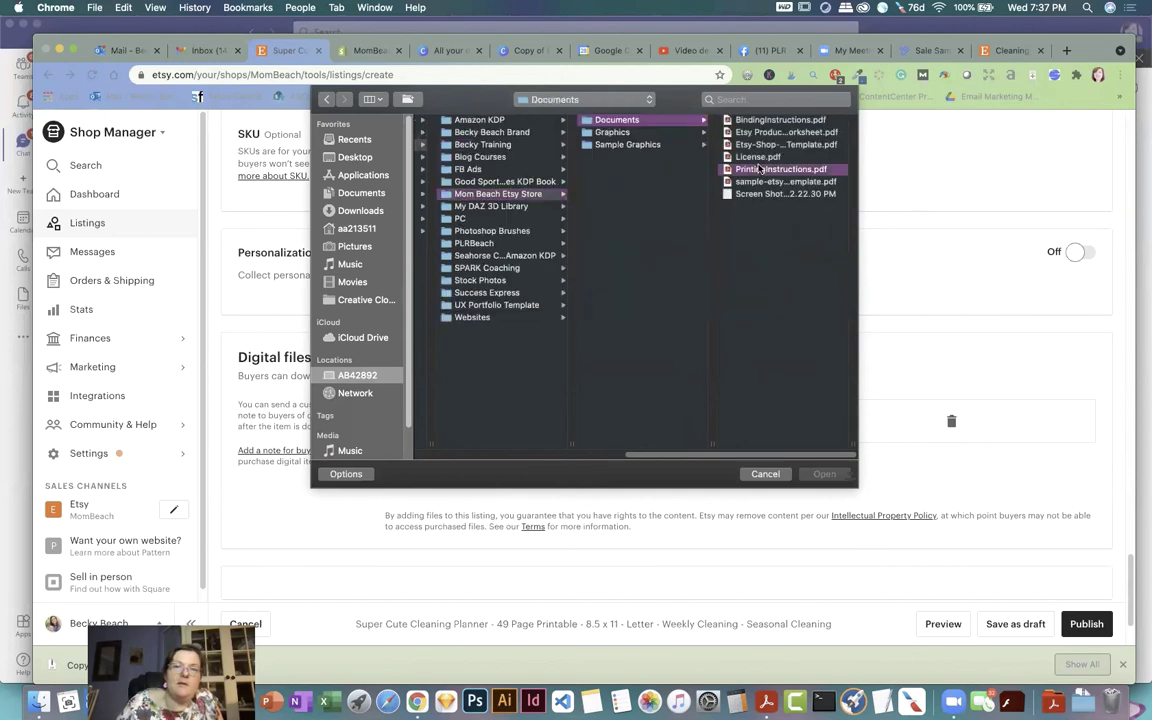
pyautogui.keyDown('shift'); pyautogui.click(594, 157); pyautogui.keyUp('shift')
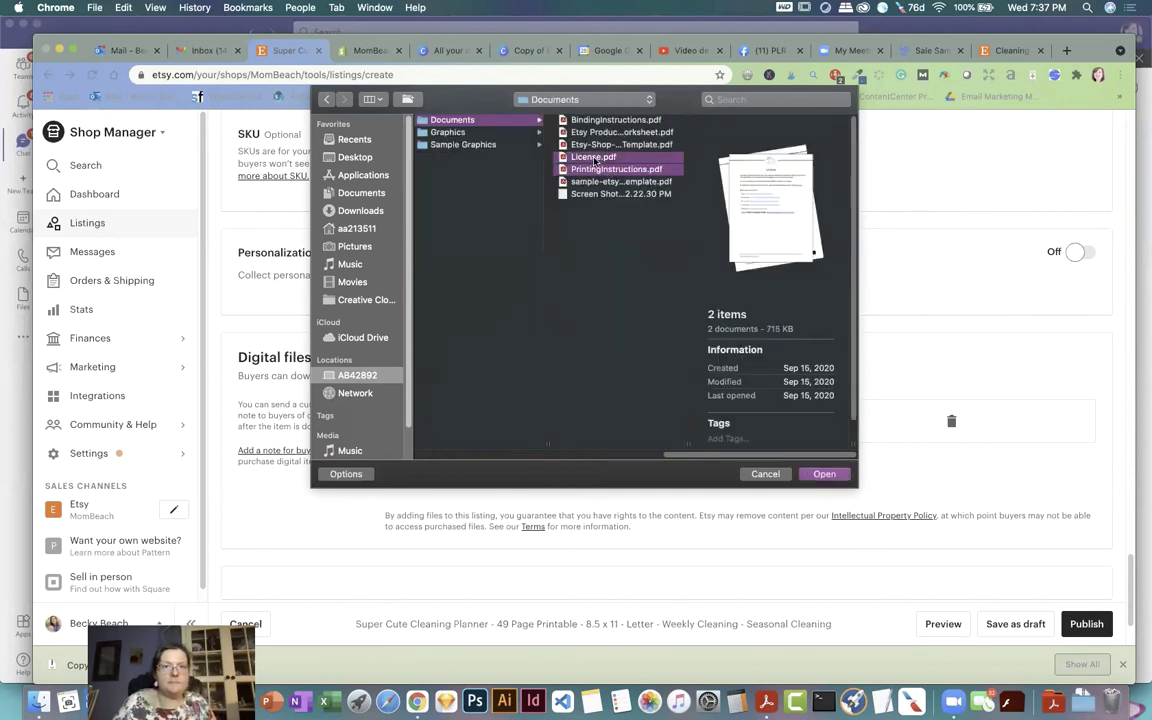
pyautogui.click(824, 474)
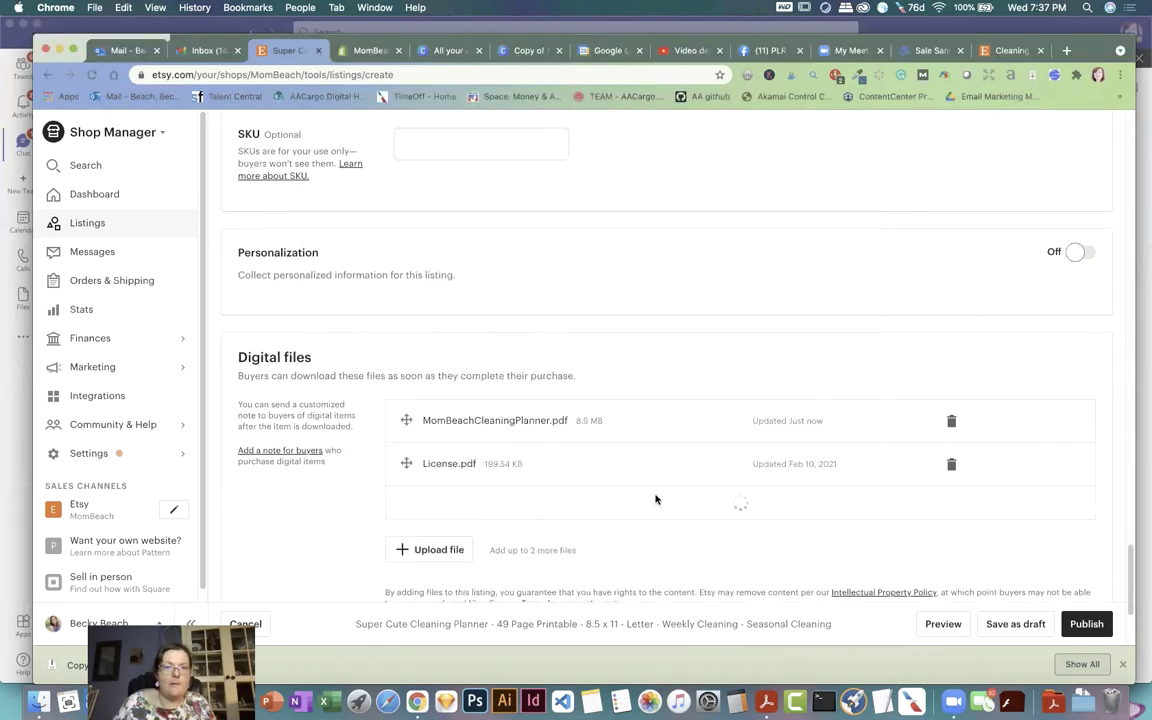
# Step: Upload BindingInstructions.pdf from the same Documents folder as the fourth digital file
pyautogui.click(440, 559)
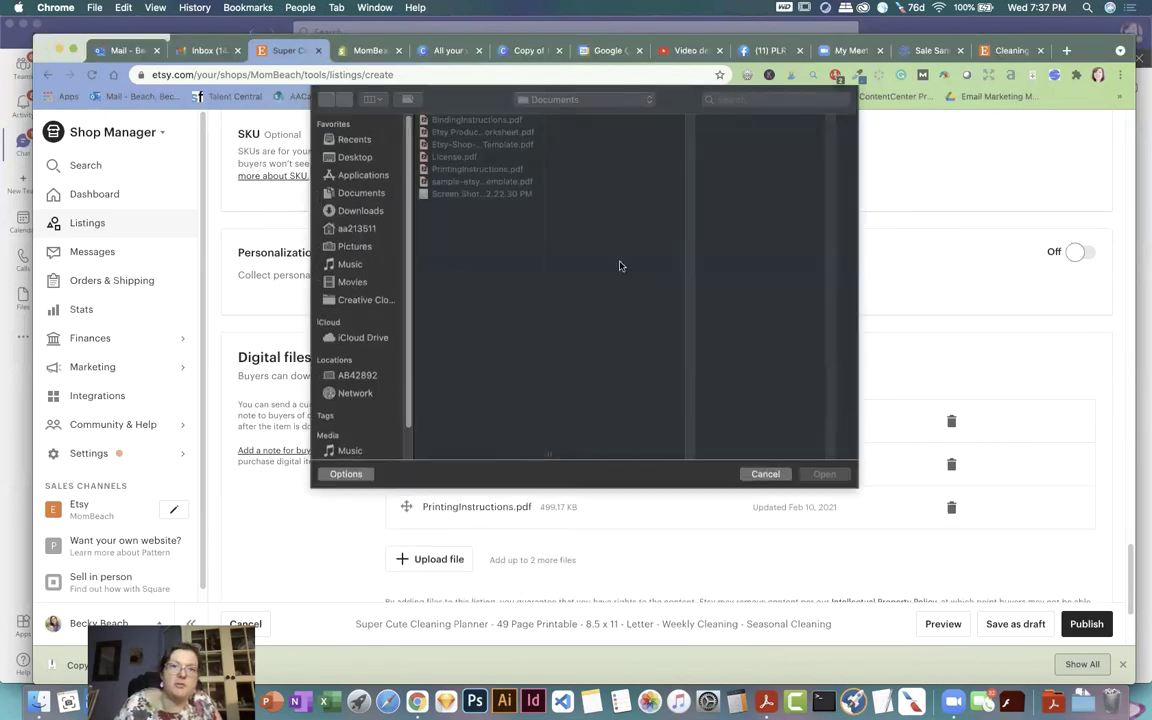
pyautogui.click(478, 120)
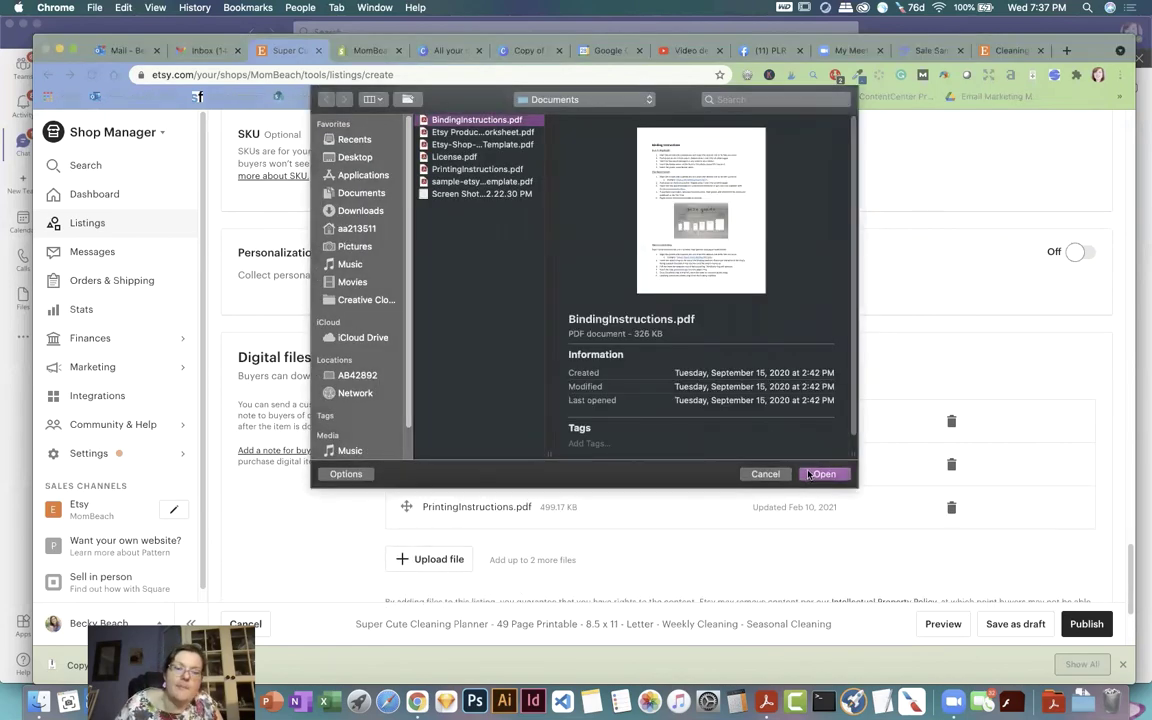
pyautogui.click(823, 472)
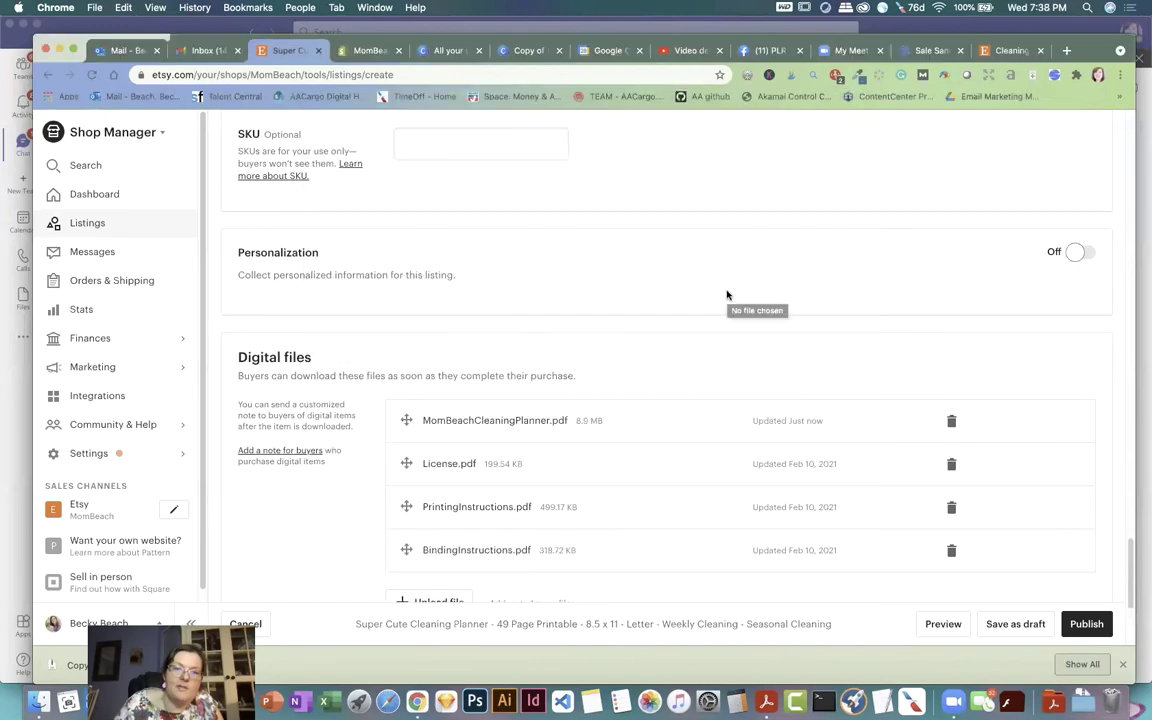
pyautogui.scroll(-3, 727, 296)
pyautogui.scroll(-1, 686, 304)
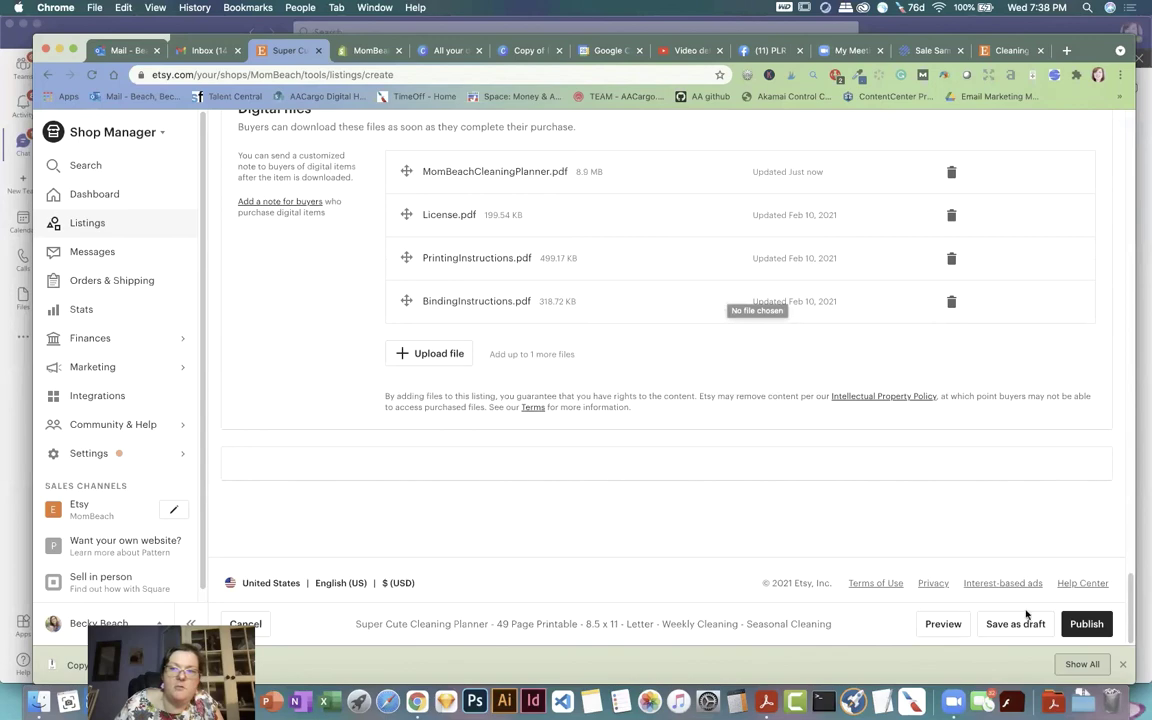
# Step: After a blocked publish attempt, set both the height and width units to inches
pyautogui.click(1082, 623)
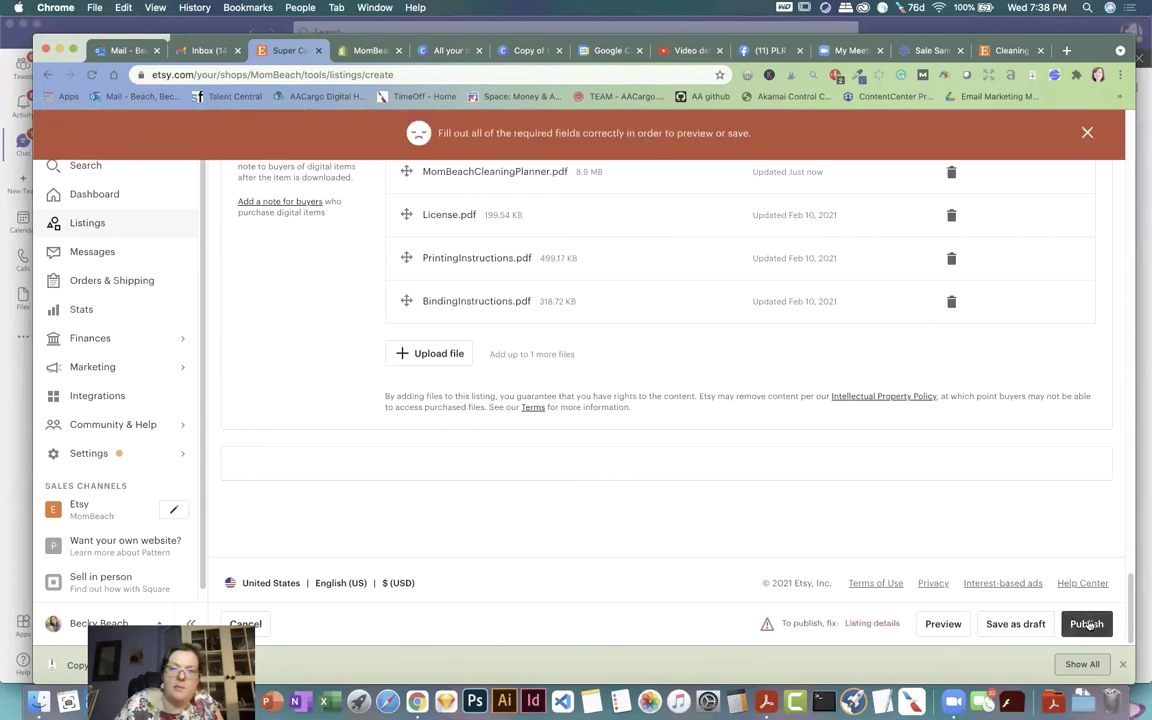
pyautogui.scroll(8, 876, 465)
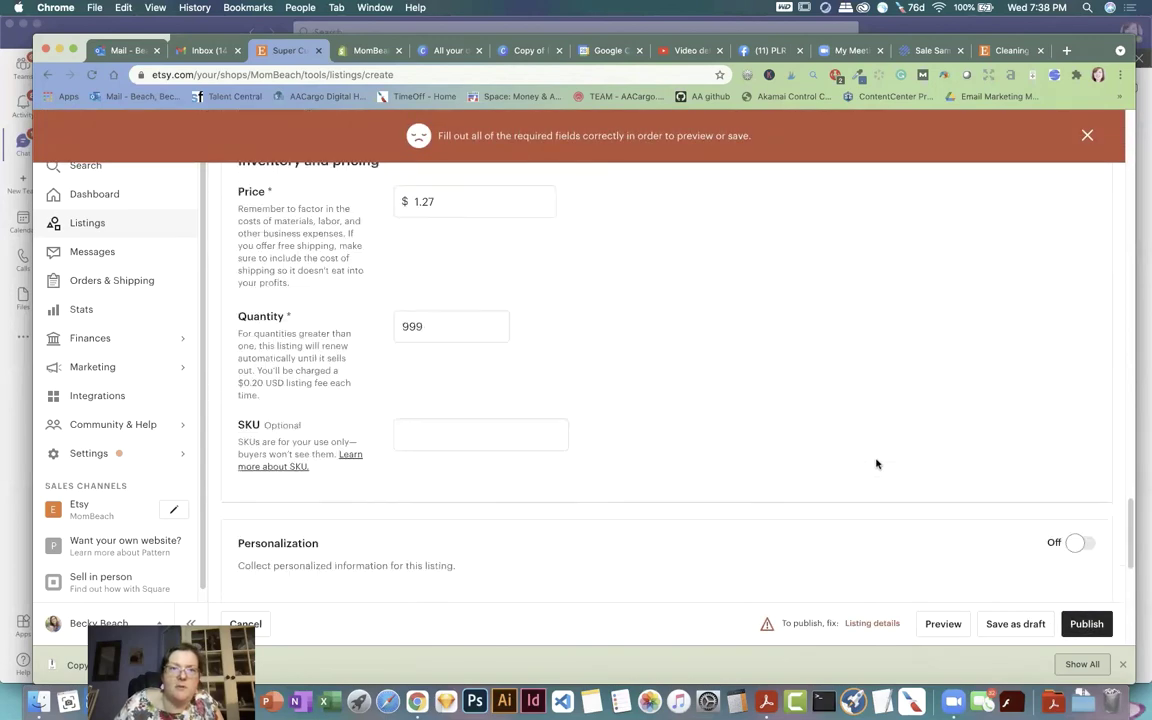
pyautogui.scroll(2, 878, 460)
pyautogui.scroll(15, 879, 458)
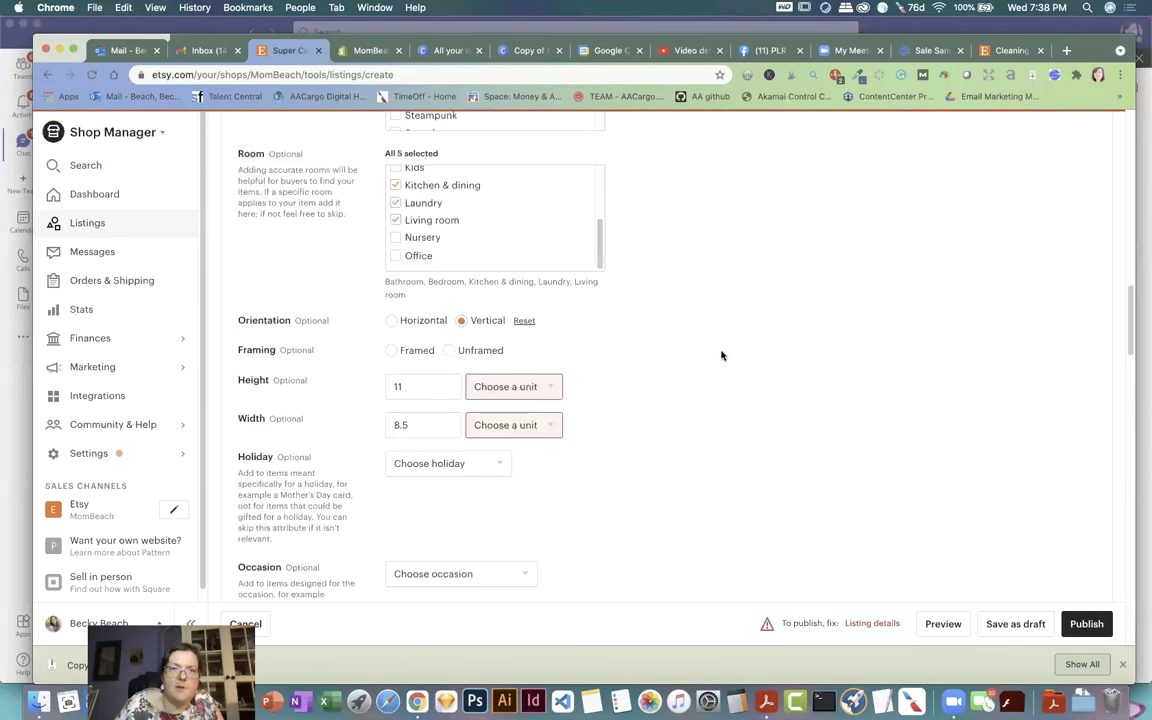
pyautogui.scroll(-2, 650, 330)
pyautogui.click(546, 278)
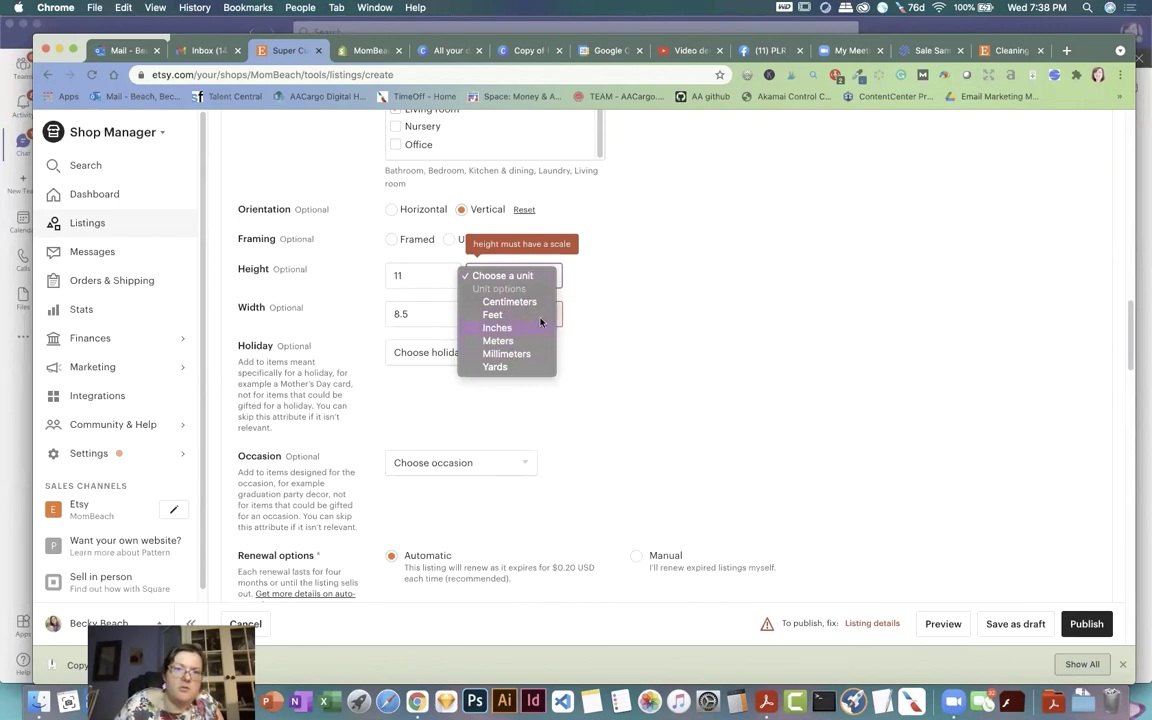
pyautogui.click(545, 321)
pyautogui.click(546, 318)
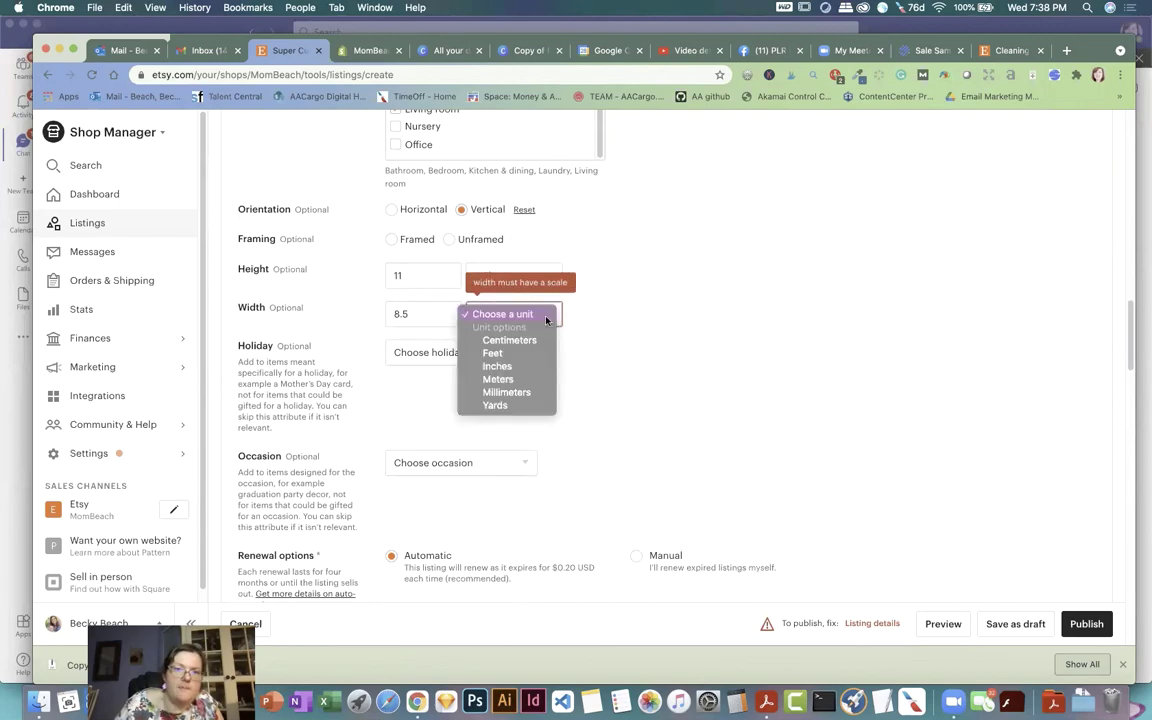
pyautogui.click(512, 367)
# Step: Publish the listing to bring up the $0.20 listing-fee confirmation
pyautogui.scroll(-15, 846, 365)
pyautogui.scroll(-15, 846, 367)
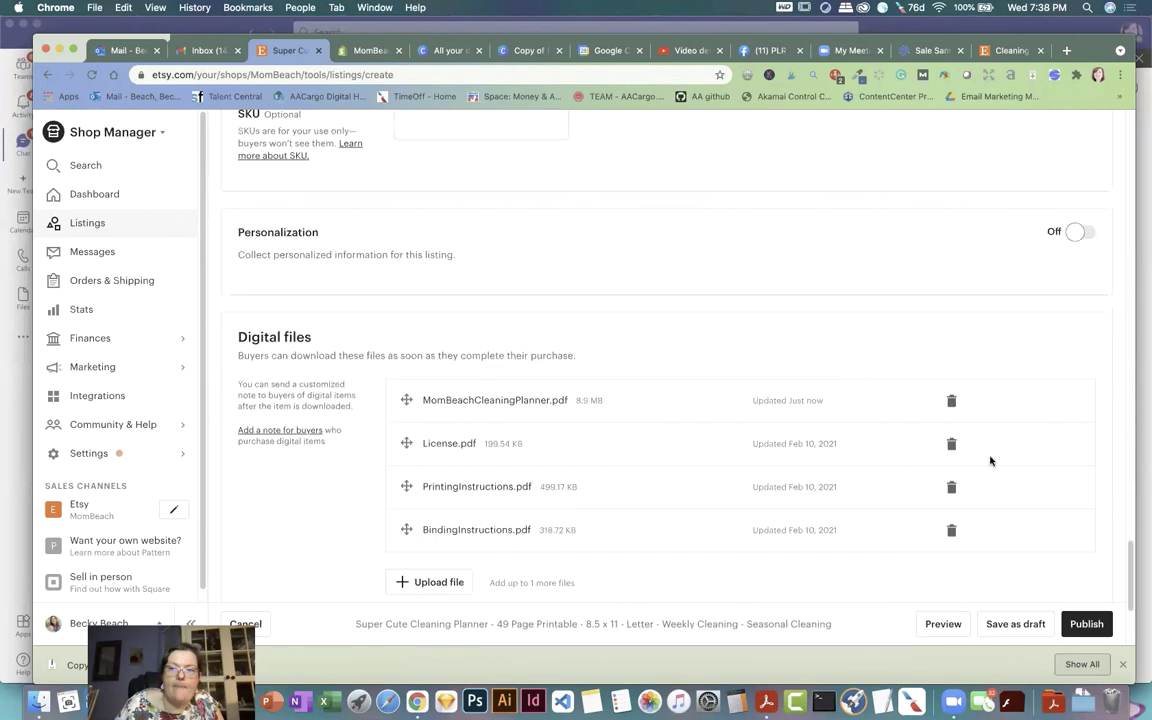
pyautogui.click(1085, 623)
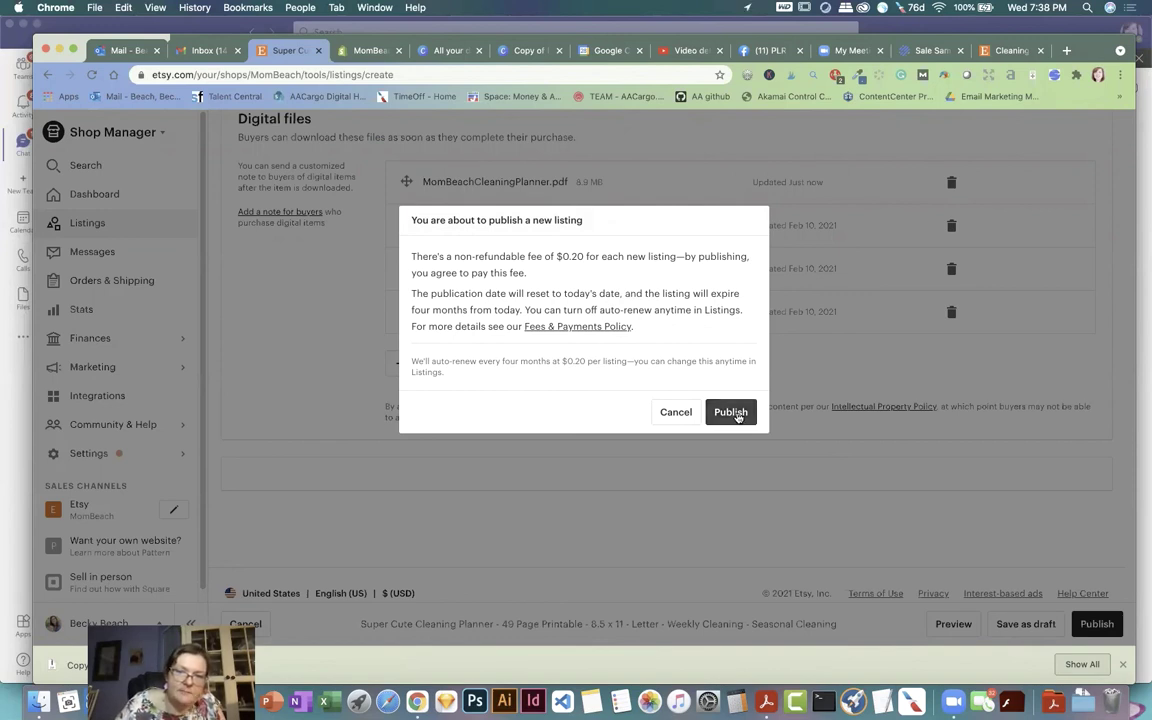
# Step: Confirm publishing, check the now-active planner listing, and open the live MomBeach Etsy shop
pyautogui.click(733, 412)
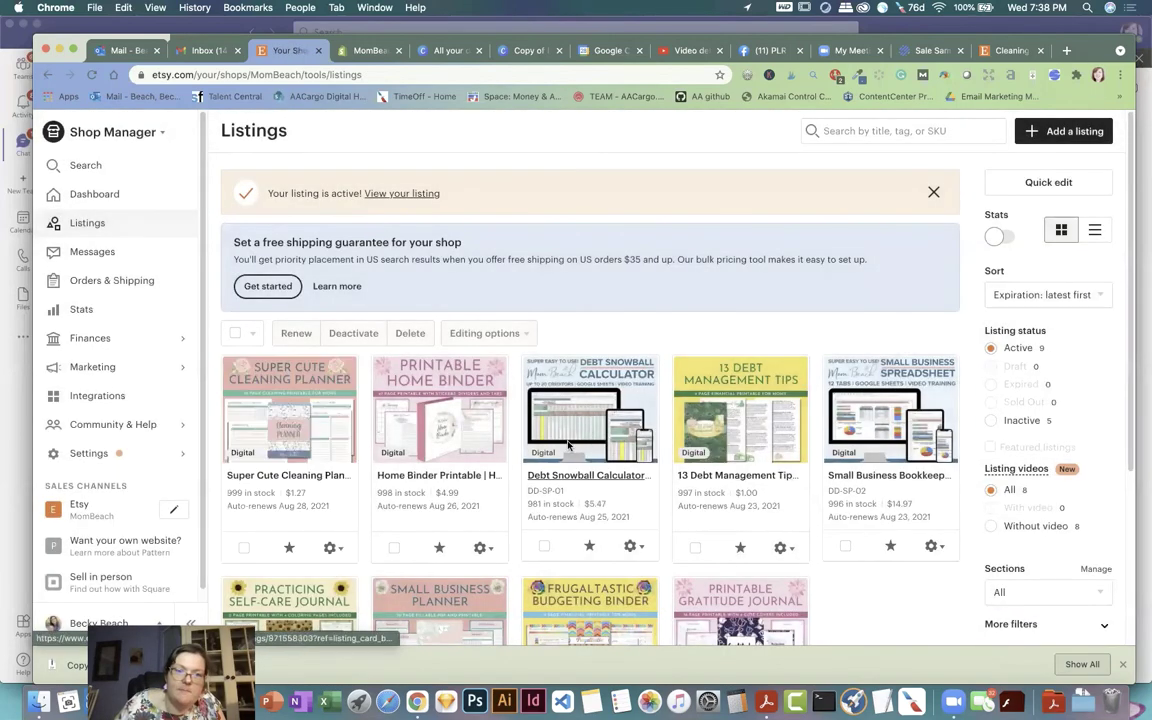
pyautogui.click(305, 399)
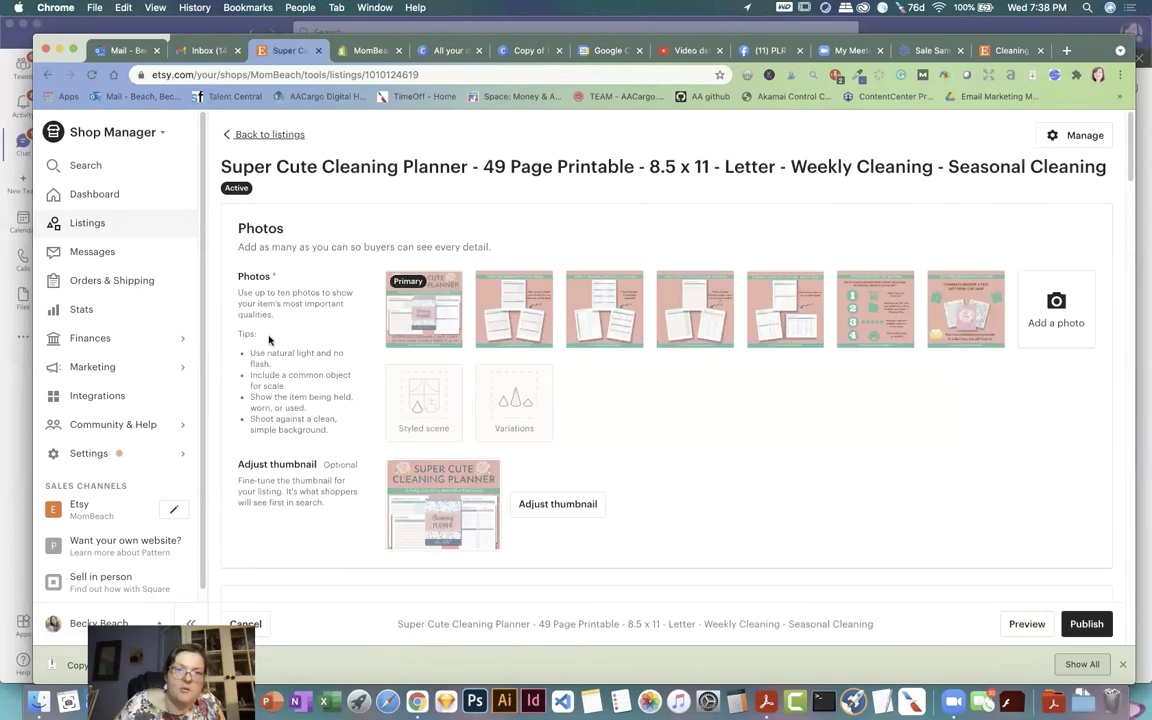
pyautogui.click(266, 134)
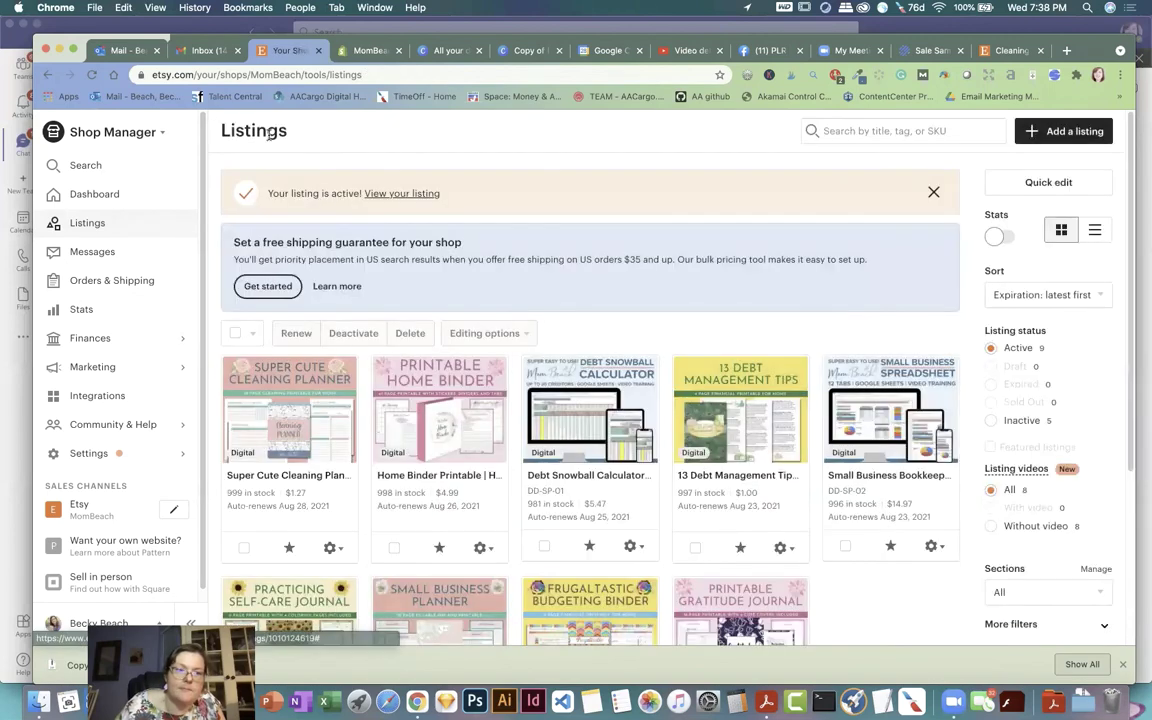
pyautogui.click(88, 509)
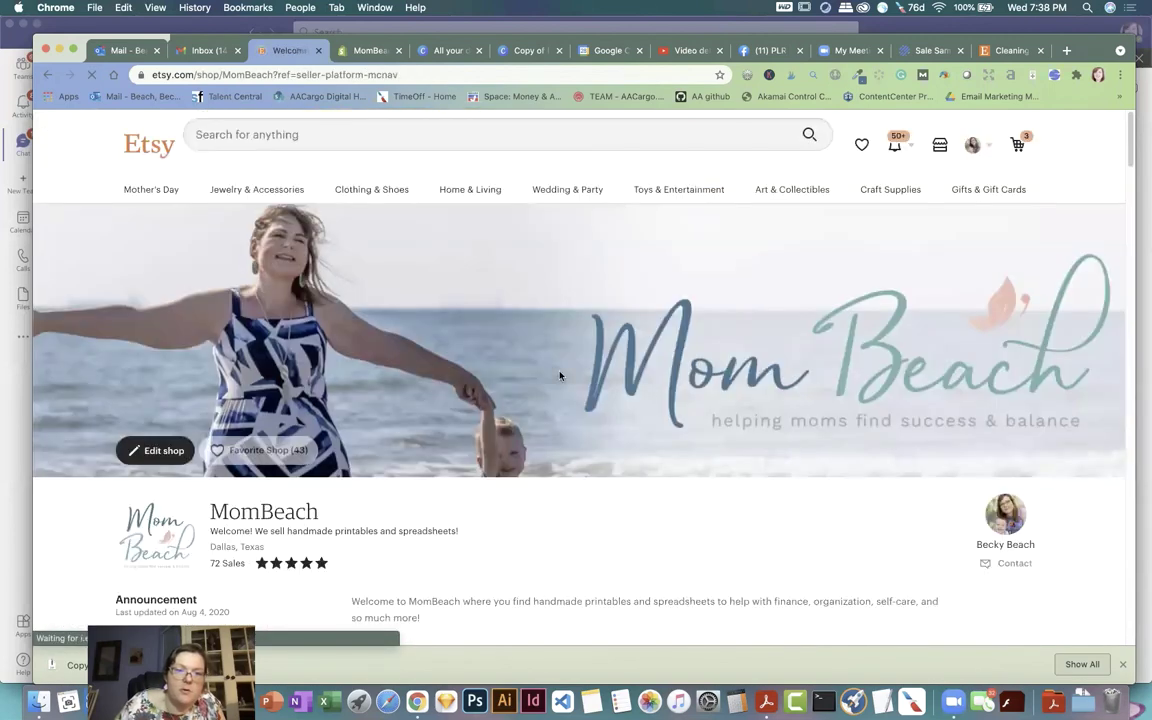
# Step: Open the live $1.27 planner listing, browse all six photos, then switch to the PLR Beach Facebook group
pyautogui.scroll(-5, 560, 376)
pyautogui.click(396, 452)
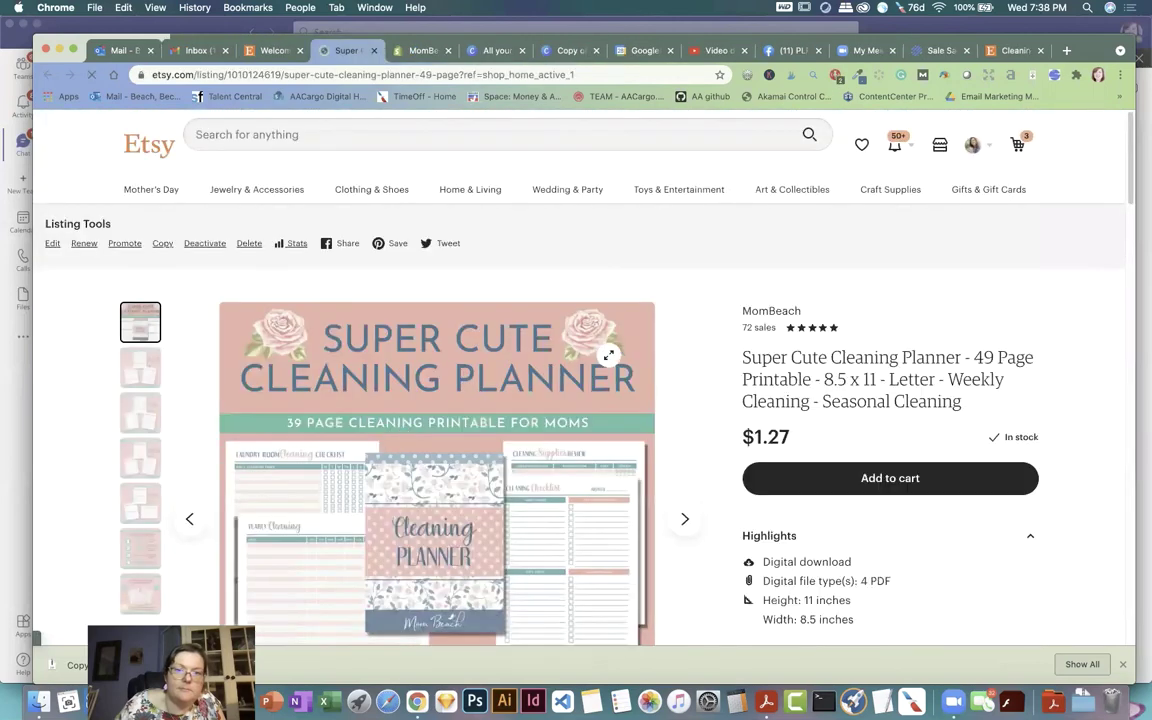
pyautogui.scroll(-4, 758, 325)
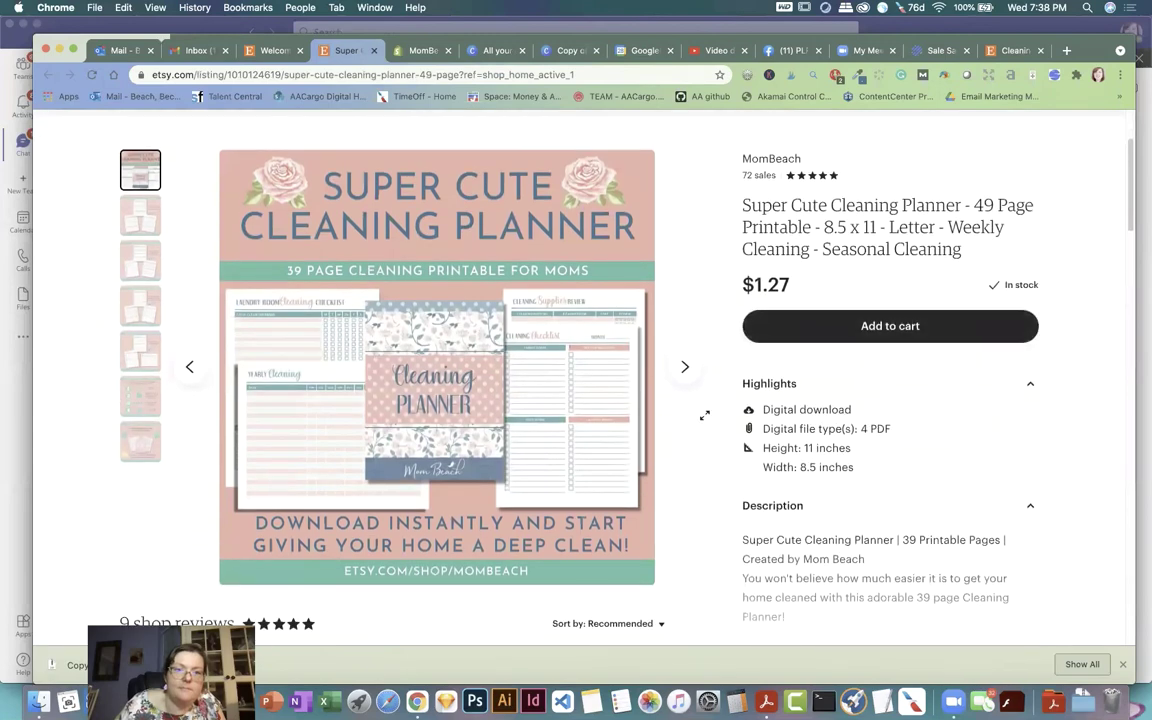
pyautogui.click(685, 370)
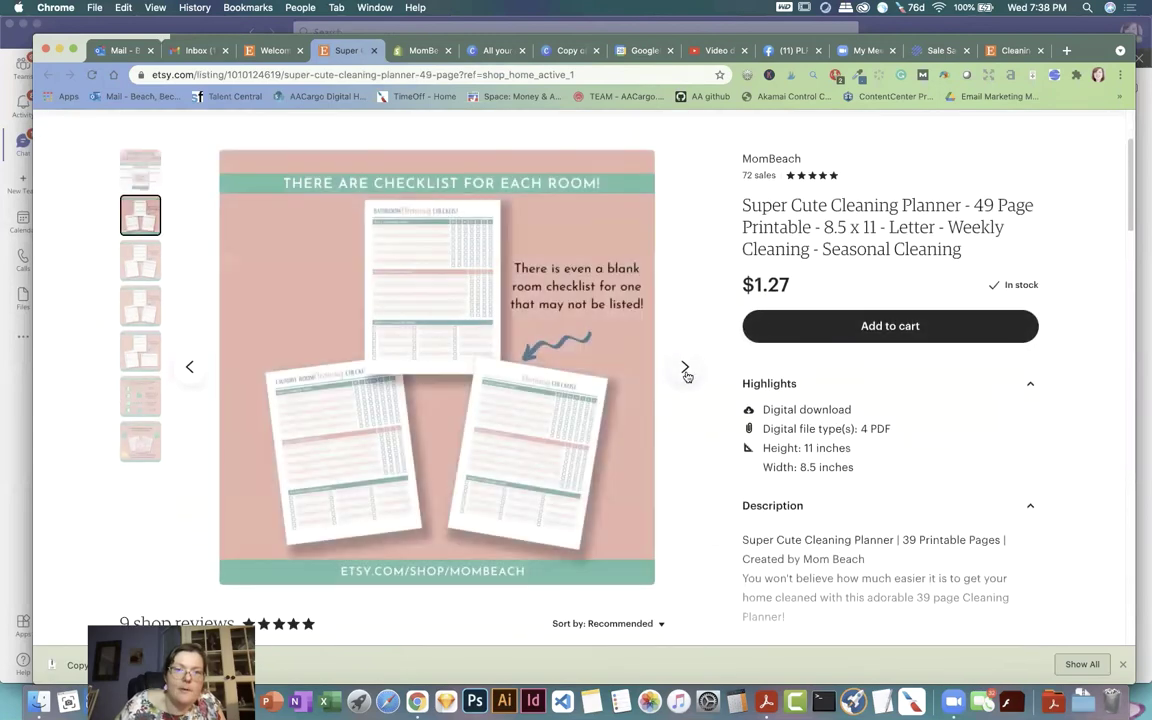
pyautogui.click(685, 370)
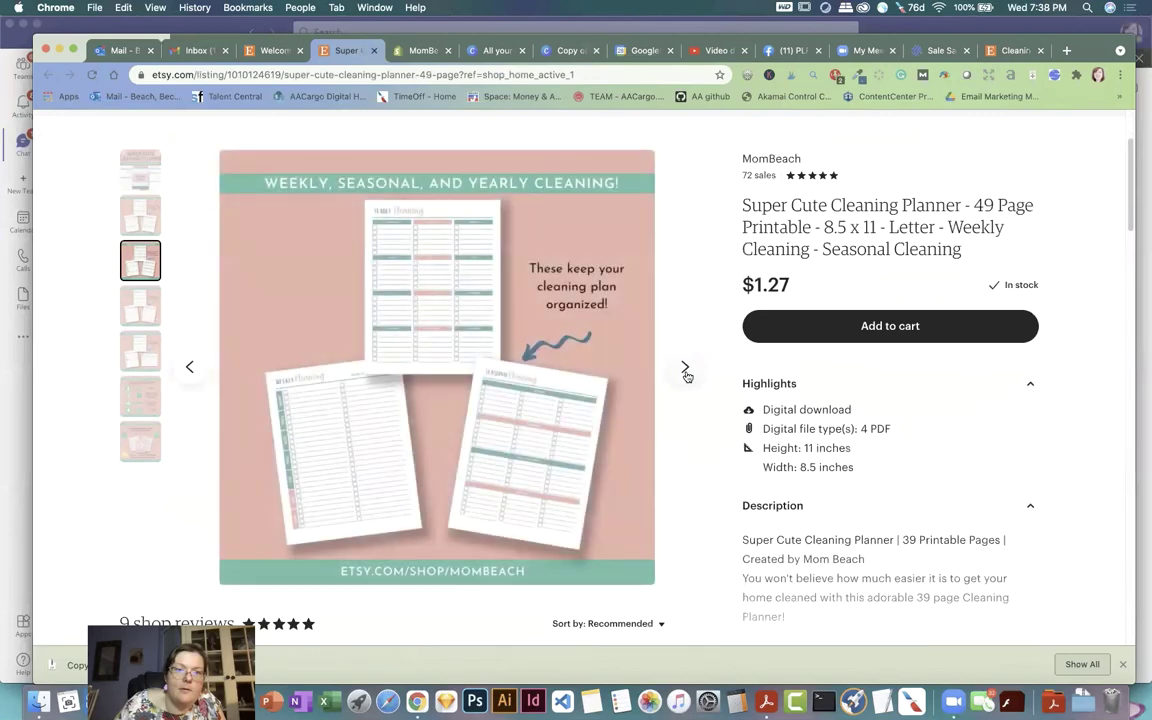
pyautogui.click(685, 370)
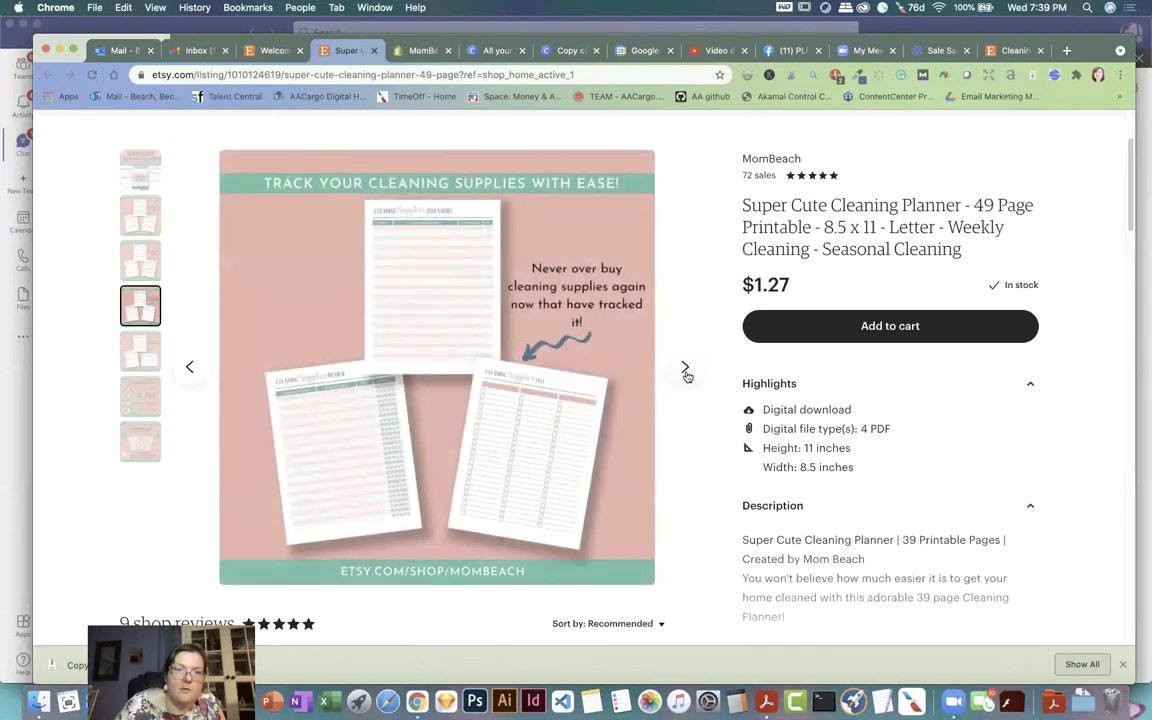
pyautogui.click(685, 370)
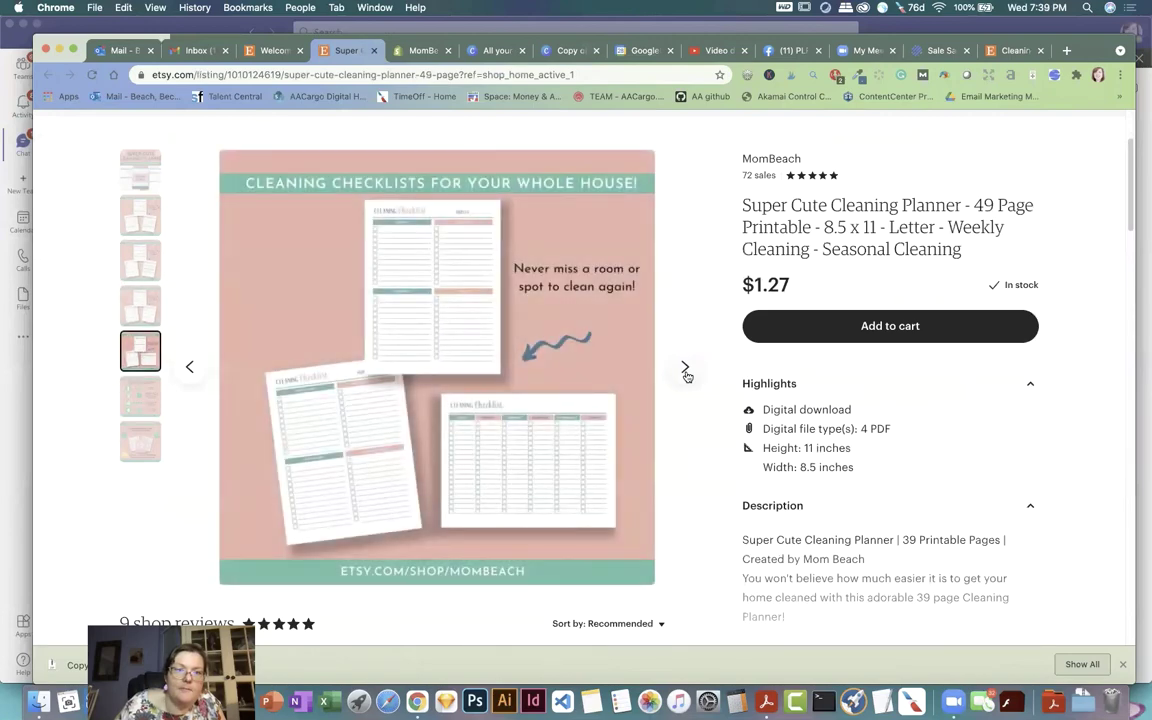
pyautogui.click(685, 370)
pyautogui.click(685, 370)
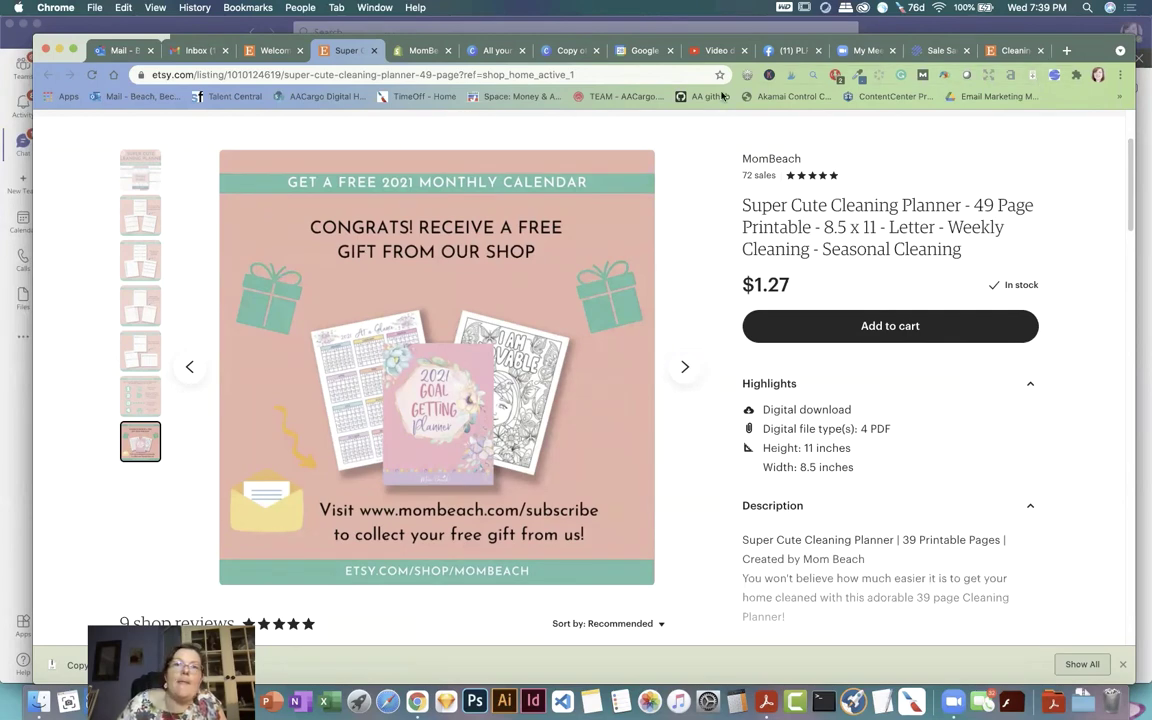
pyautogui.click(786, 51)
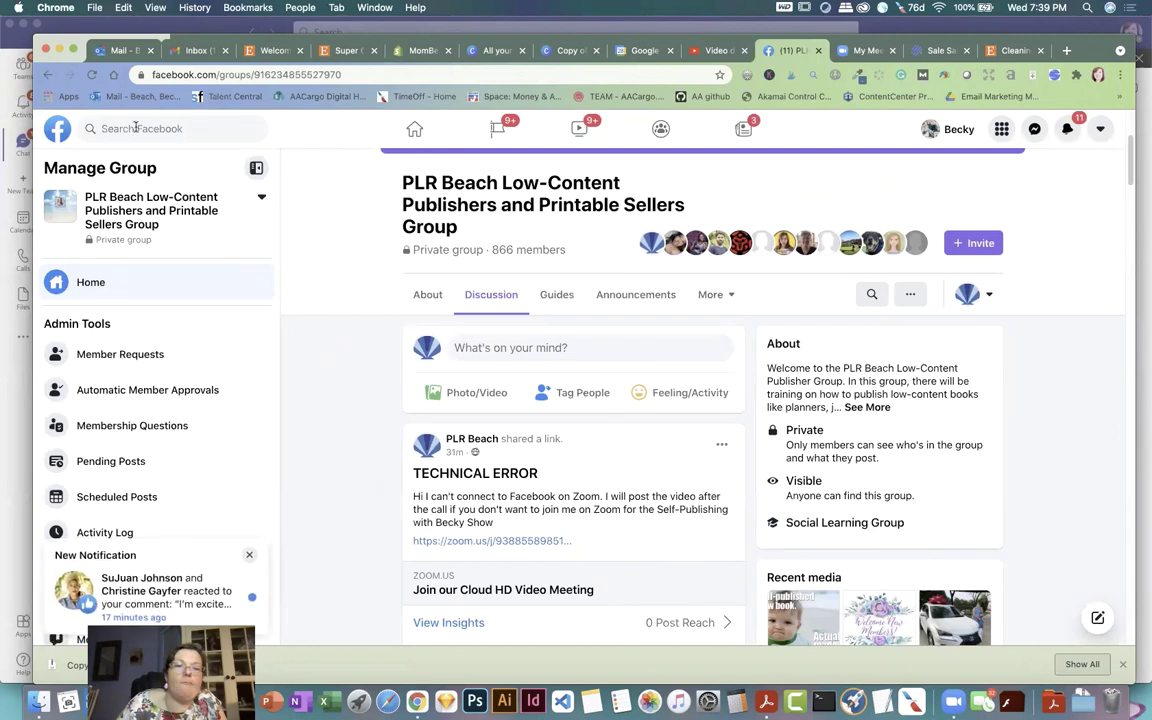
pyautogui.click(91, 76)
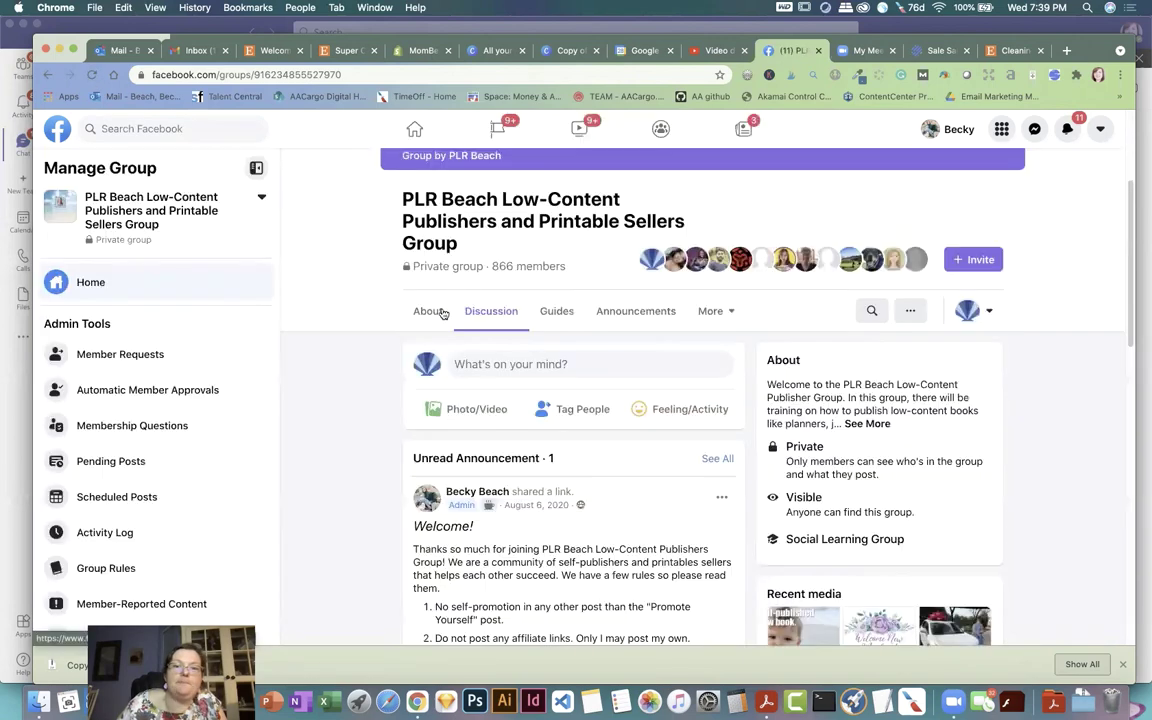
pyautogui.scroll(-5, 374, 348)
pyautogui.scroll(-10, 374, 348)
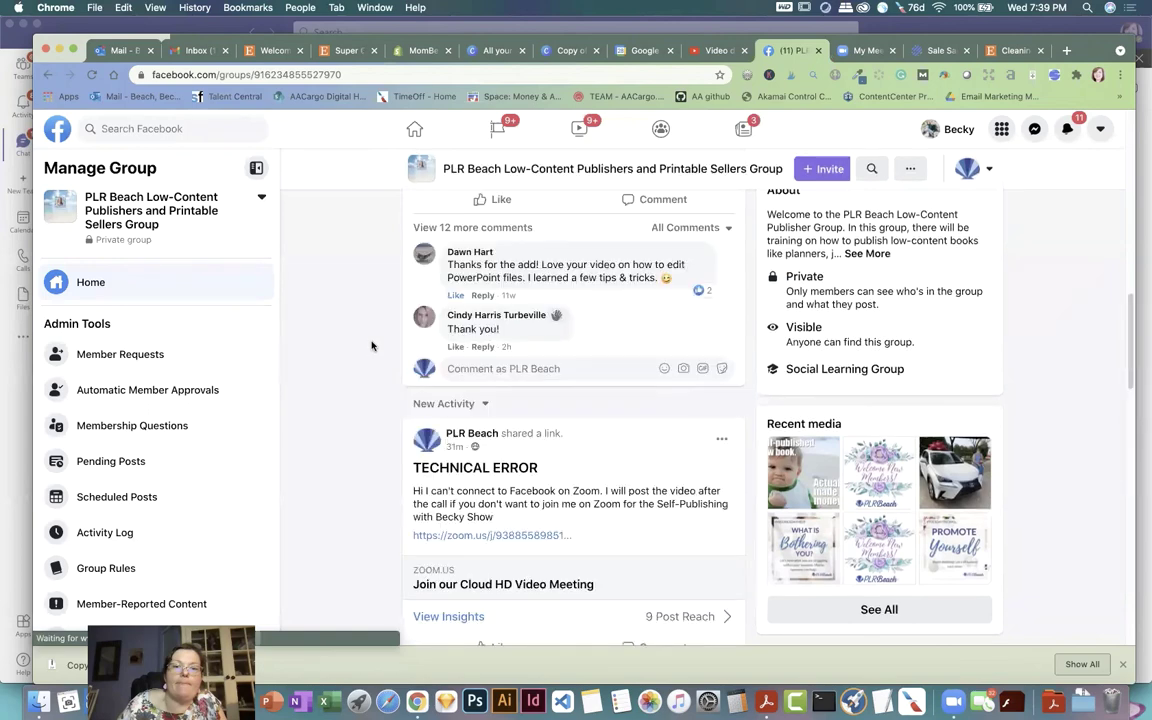
pyautogui.scroll(2, 372, 346)
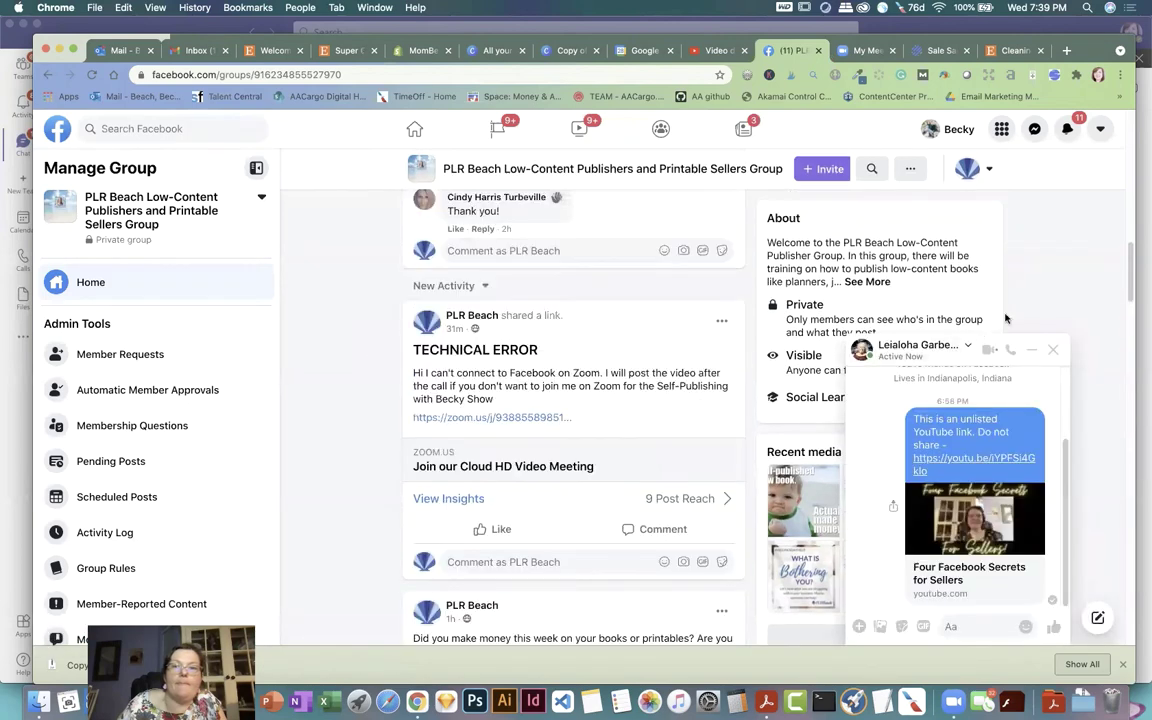
pyautogui.click(1057, 348)
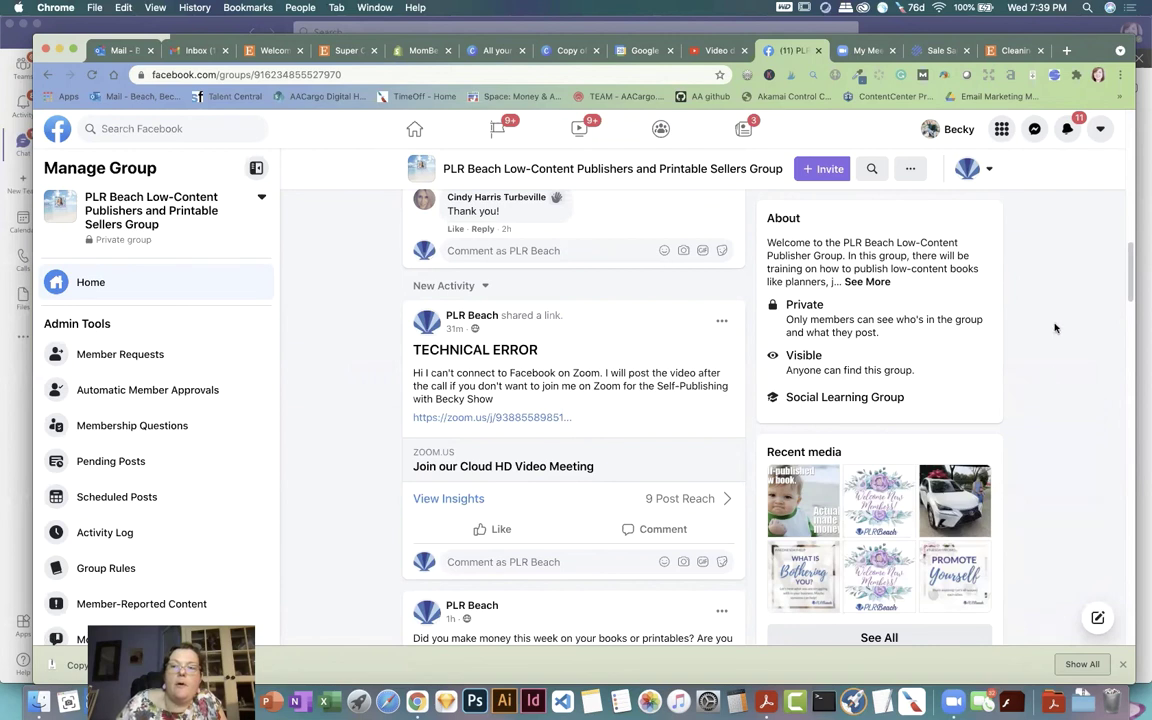